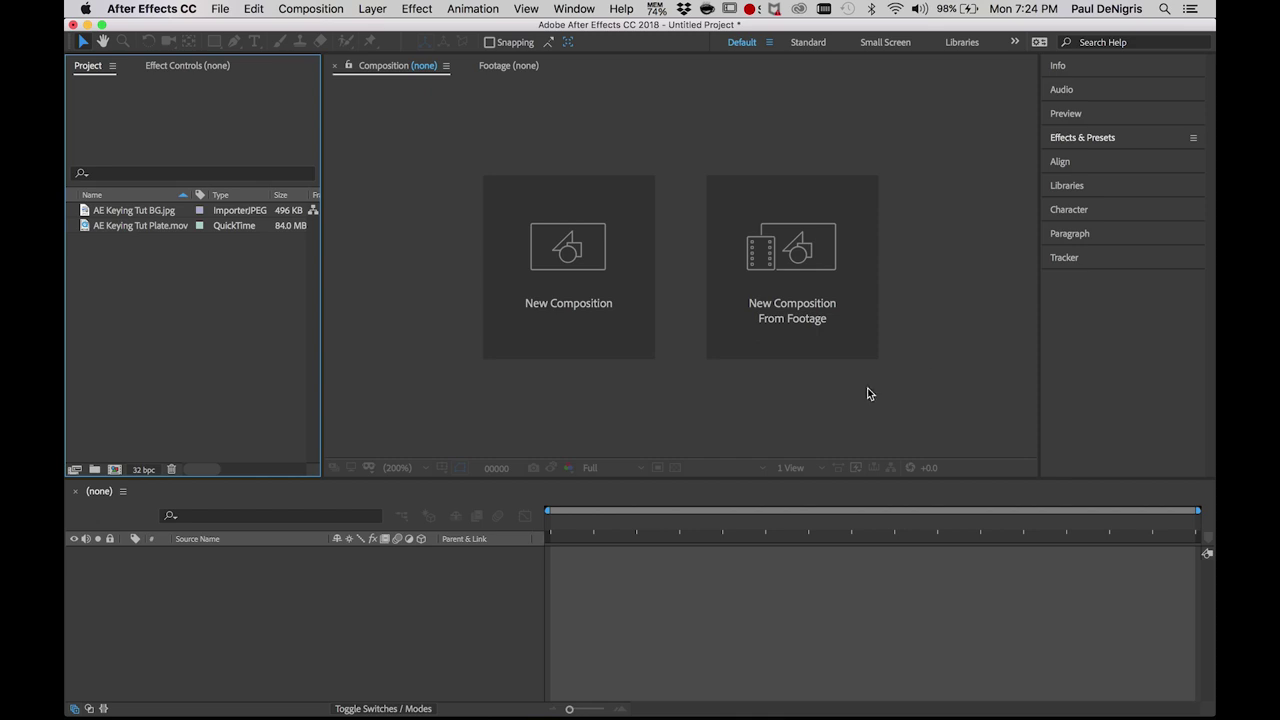
Create a new composition from the AE Keying Tut Plate.mov footage.
{"action": "left_click", "coordinate": [150, 210]}
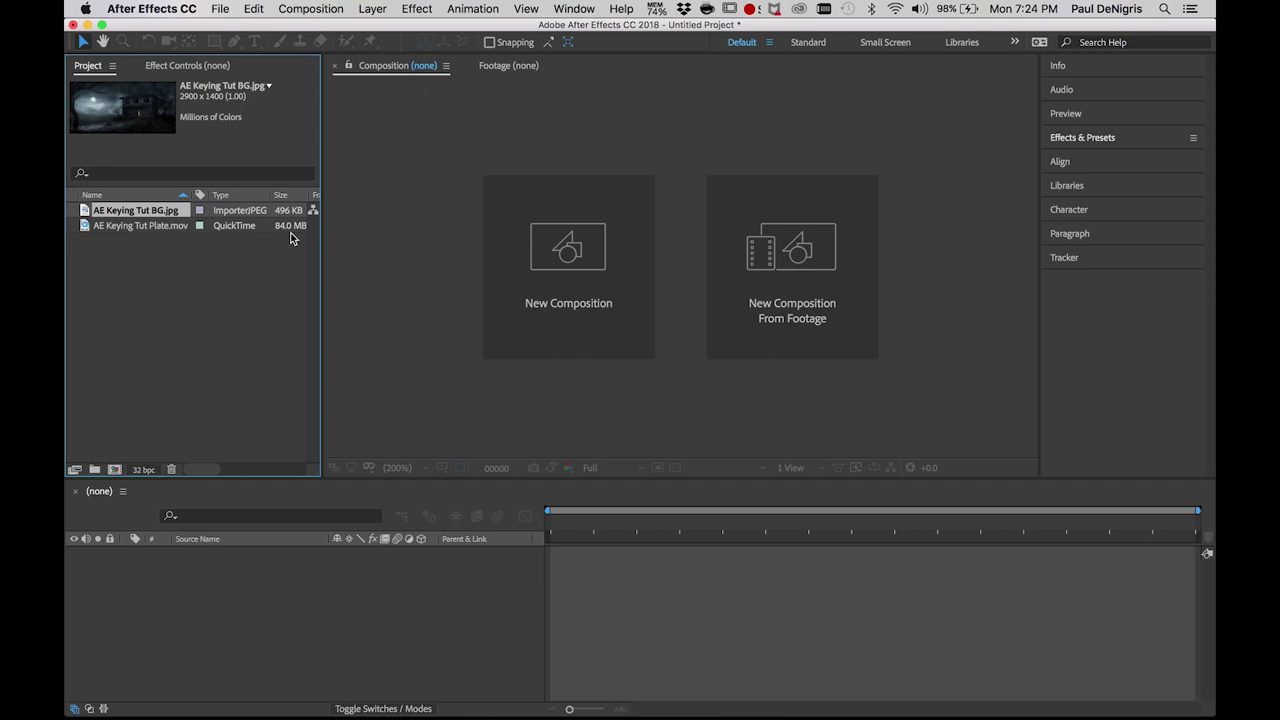
{"action": "left_click", "coordinate": [143, 226]}
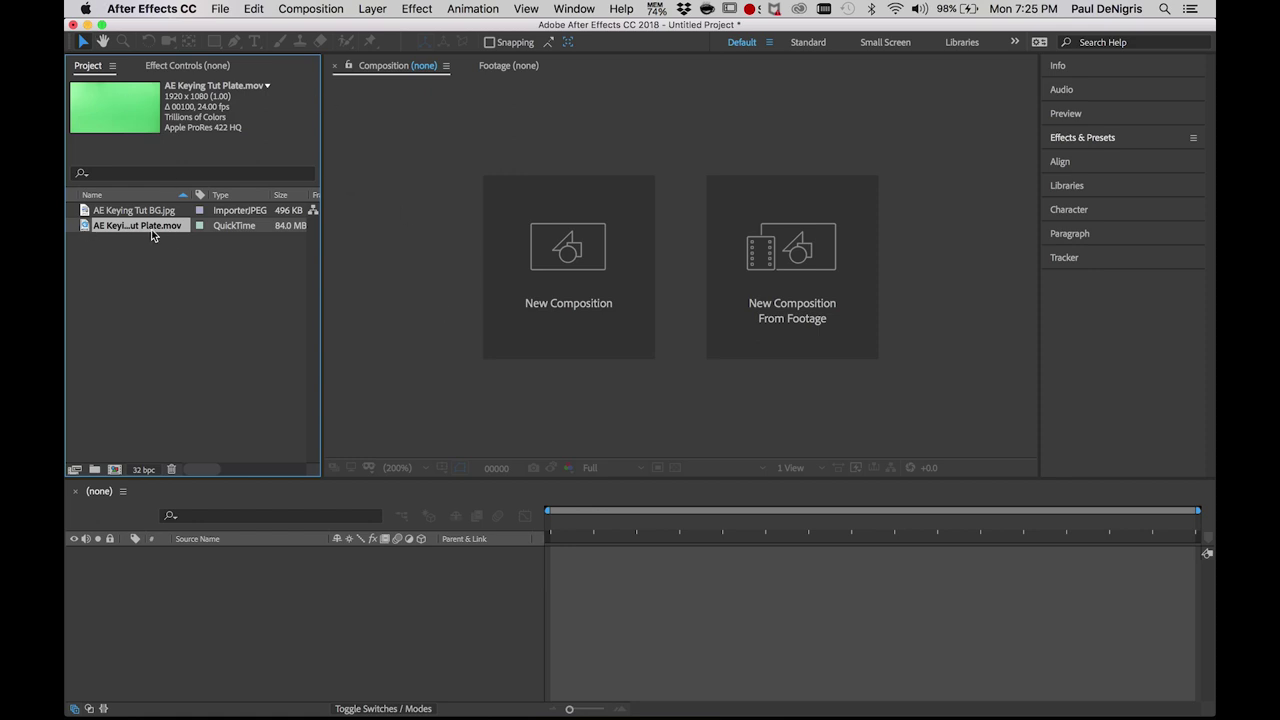
{"action": "left_click_drag", "start_coordinate": [151, 229], "coordinate": [812, 263]}
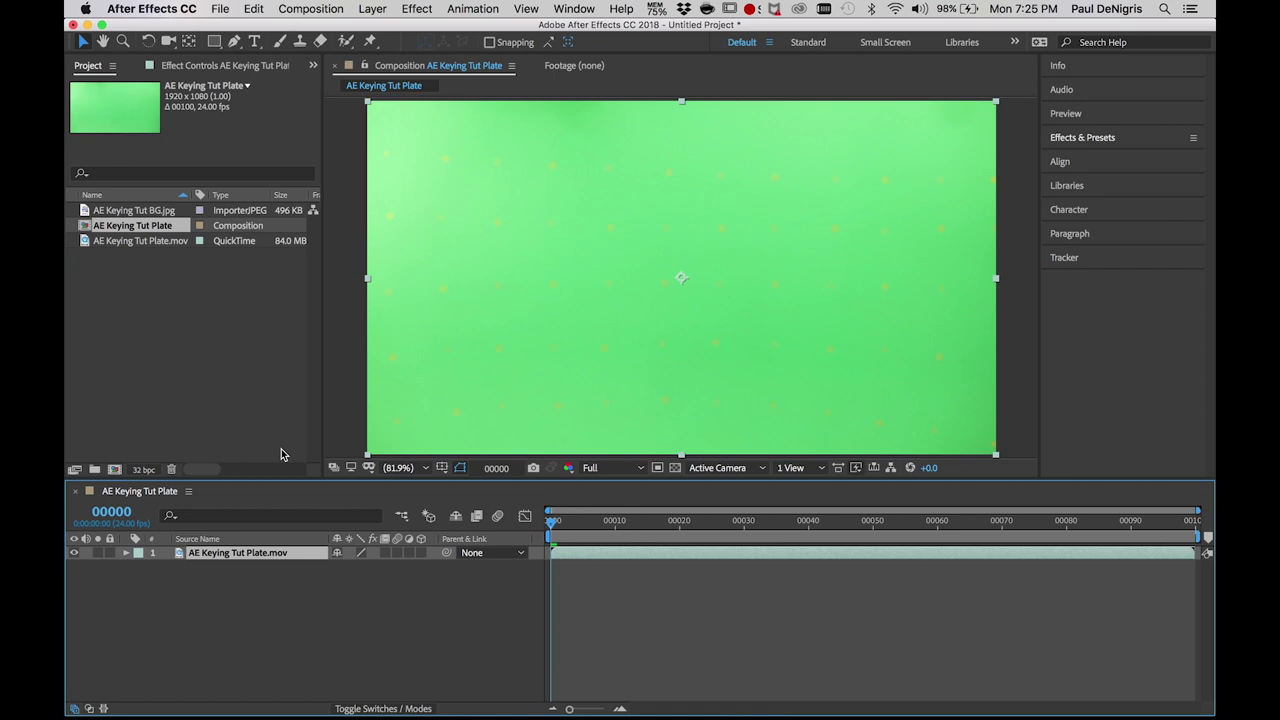
Scrub through the green-screen clip from start to end and park the playhead on frame 99.
{"action": "left_click_drag", "start_coordinate": [630, 522], "coordinate": [1201, 528]}
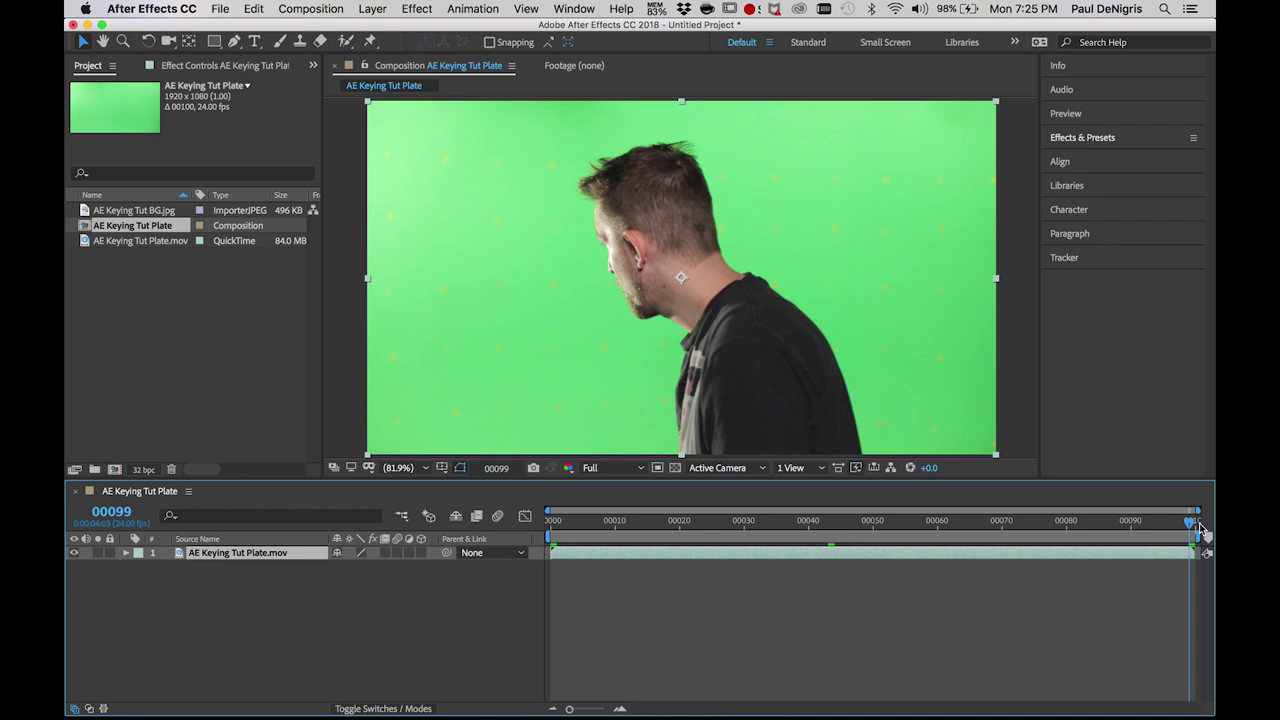
{"action": "left_click", "coordinate": [602, 521]}
{"action": "left_click_drag", "start_coordinate": [577, 528], "coordinate": [527, 524]}
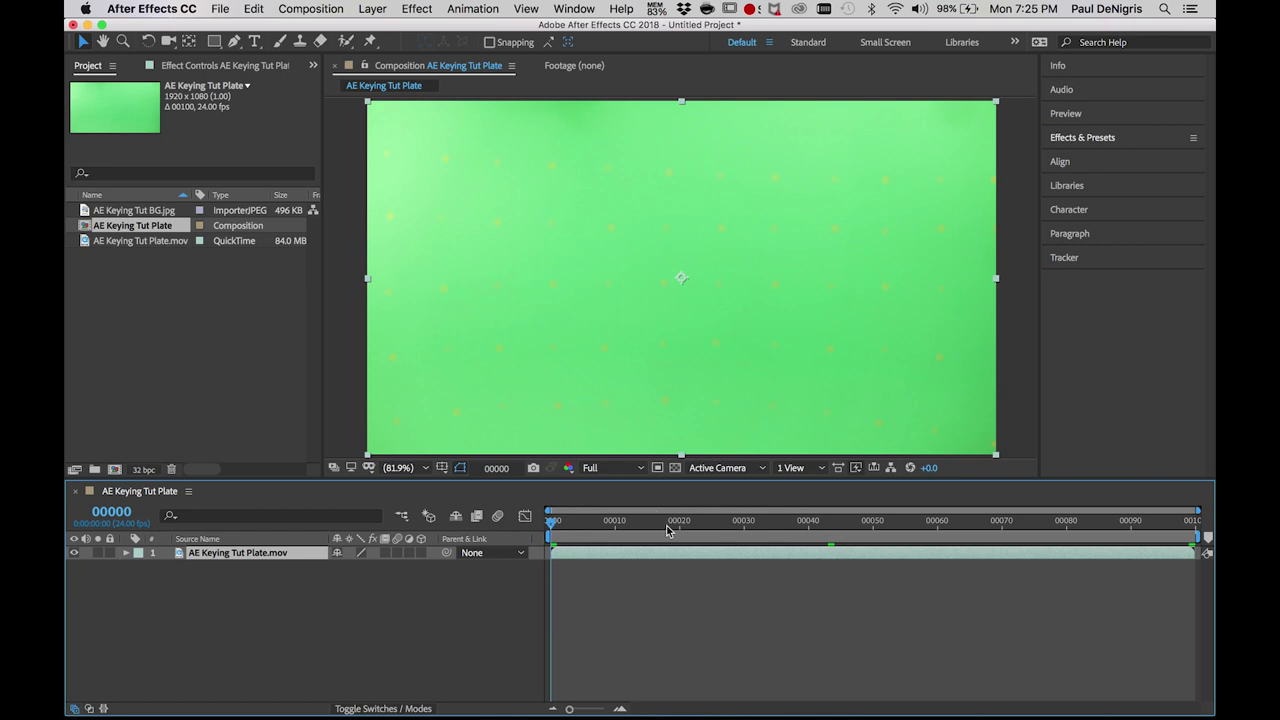
{"action": "left_click_drag", "start_coordinate": [669, 528], "coordinate": [1203, 510]}
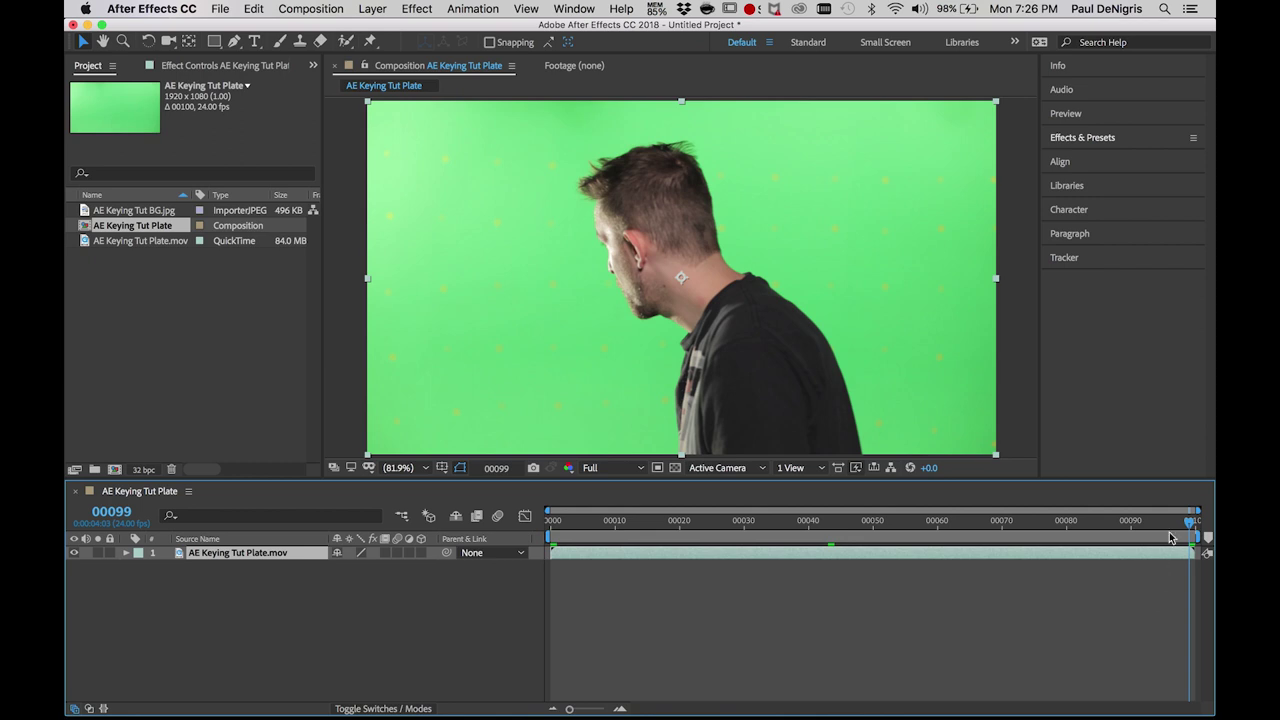
{"action": "left_click_drag", "start_coordinate": [1143, 527], "coordinate": [1206, 505]}
Search the effects for "key" and collapse the Text, Image - Utilities and Obsolete groups in the list.
{"action": "left_click", "coordinate": [1074, 140]}
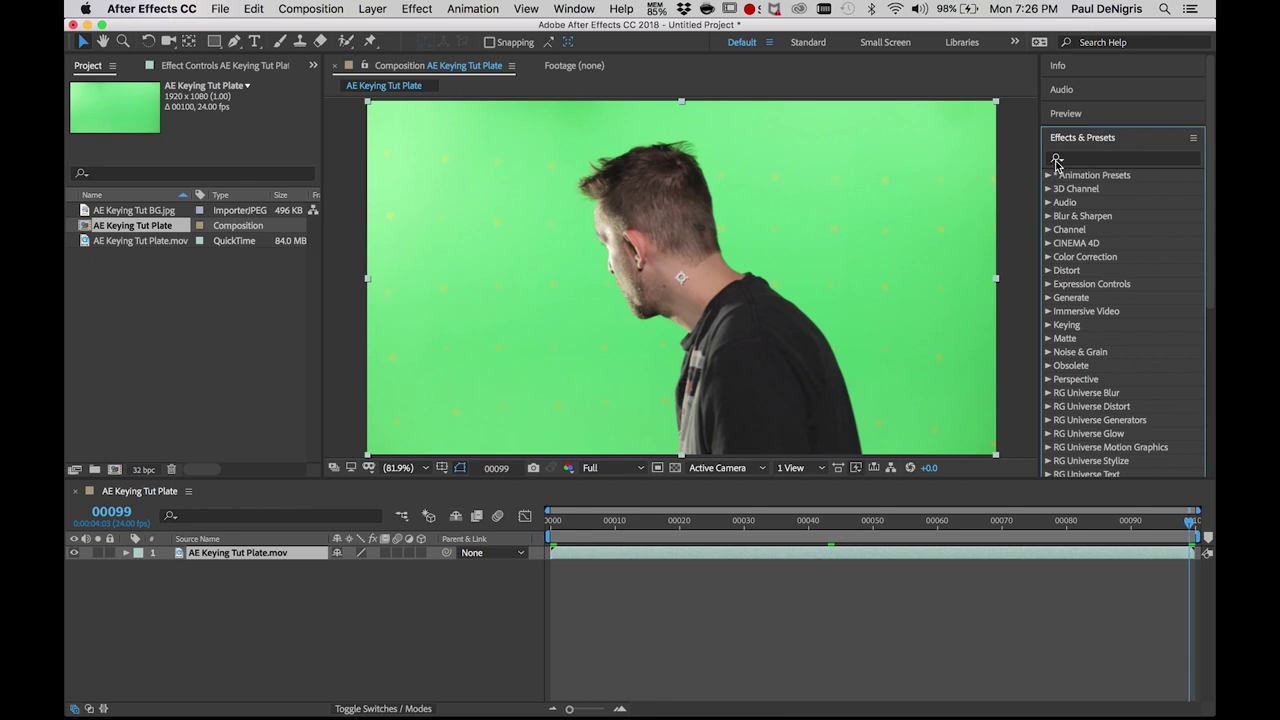
{"action": "left_click", "coordinate": [1107, 159]}
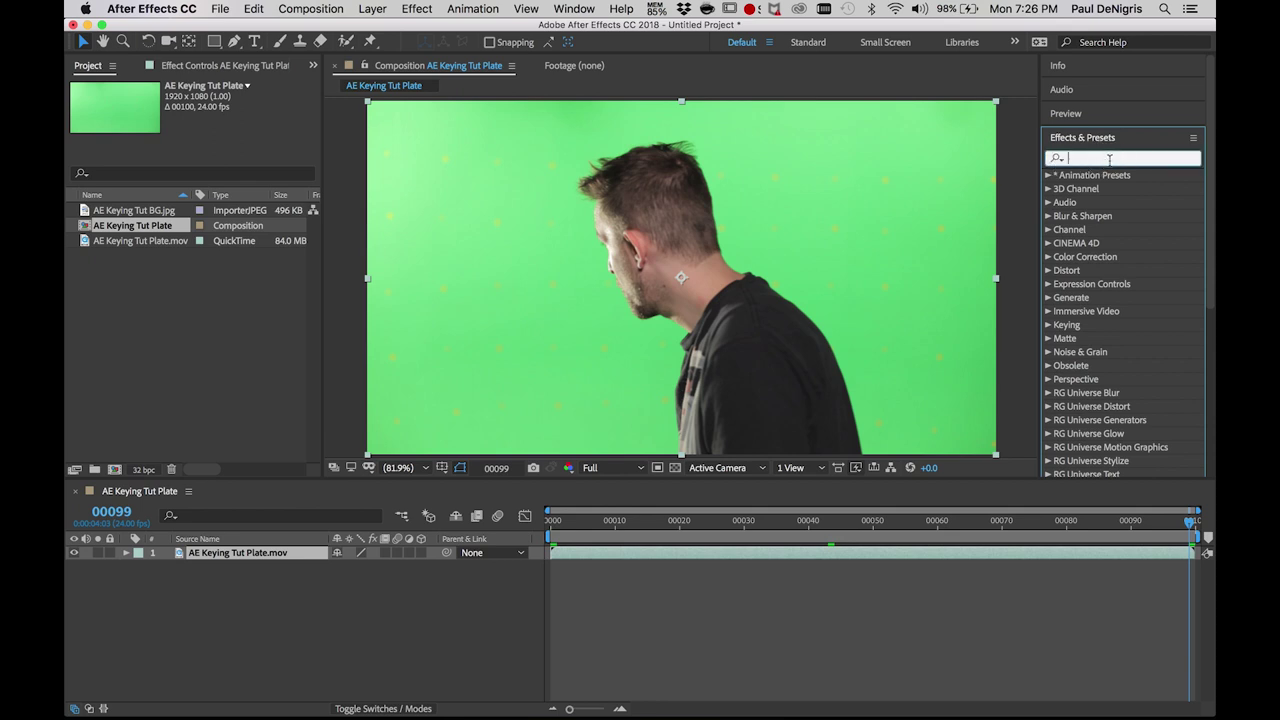
{"action": "type", "text": "key"}
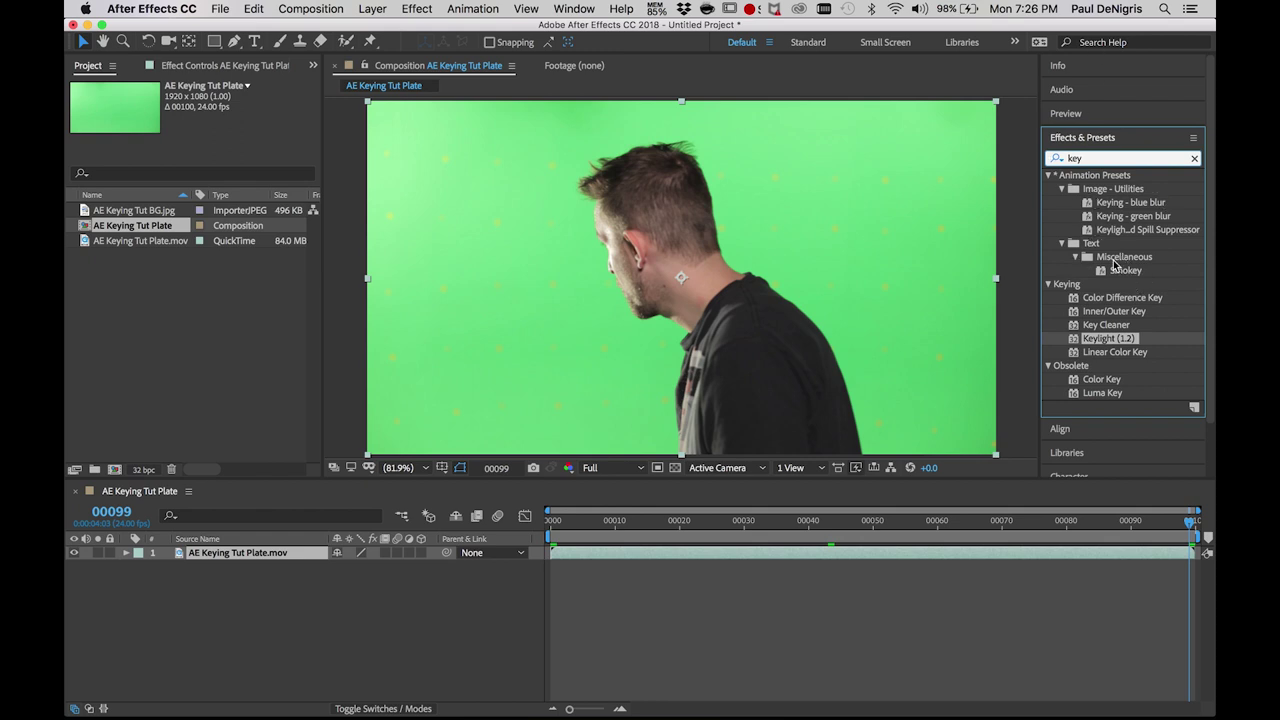
{"action": "left_click", "coordinate": [1062, 243]}
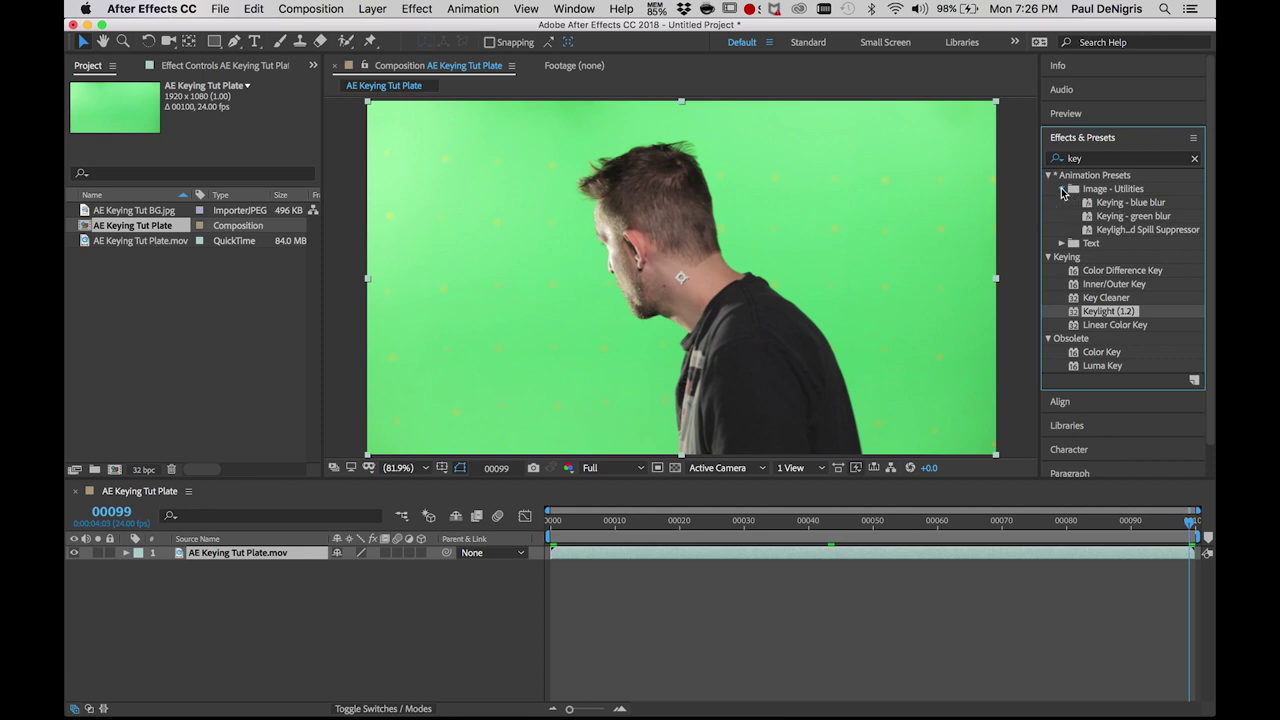
{"action": "left_click", "coordinate": [1062, 189]}
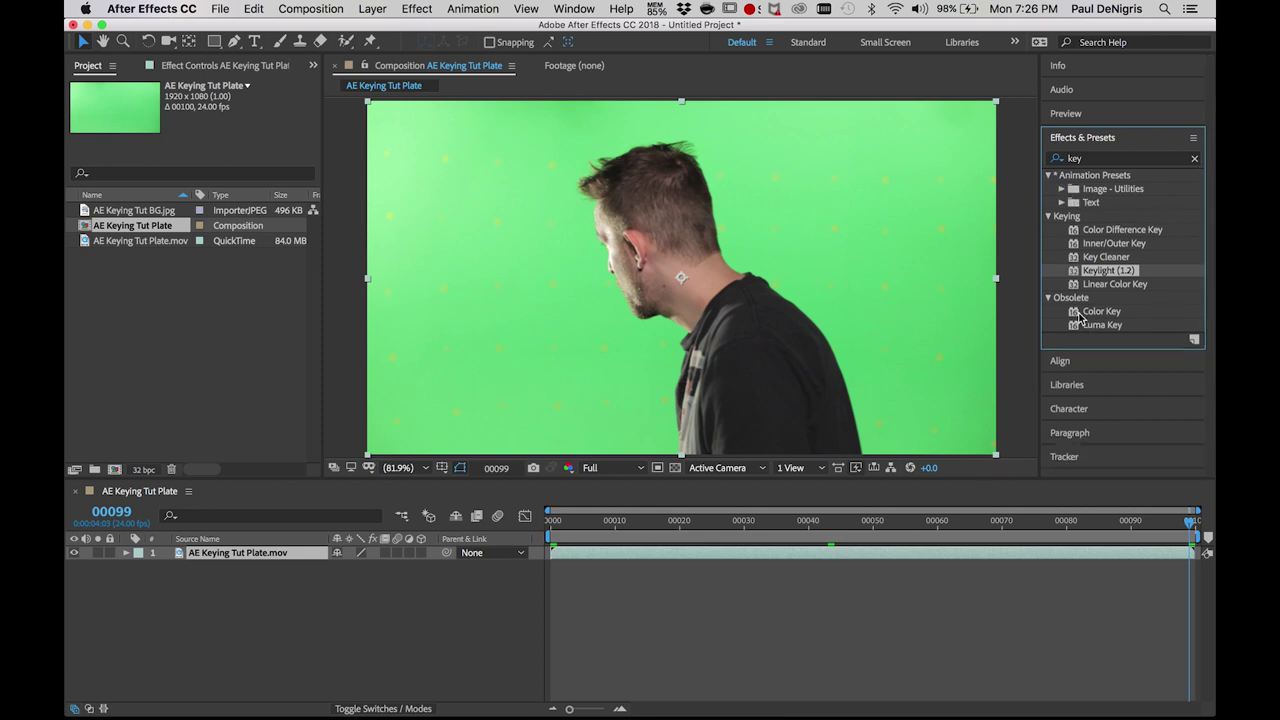
{"action": "left_click", "coordinate": [1049, 297]}
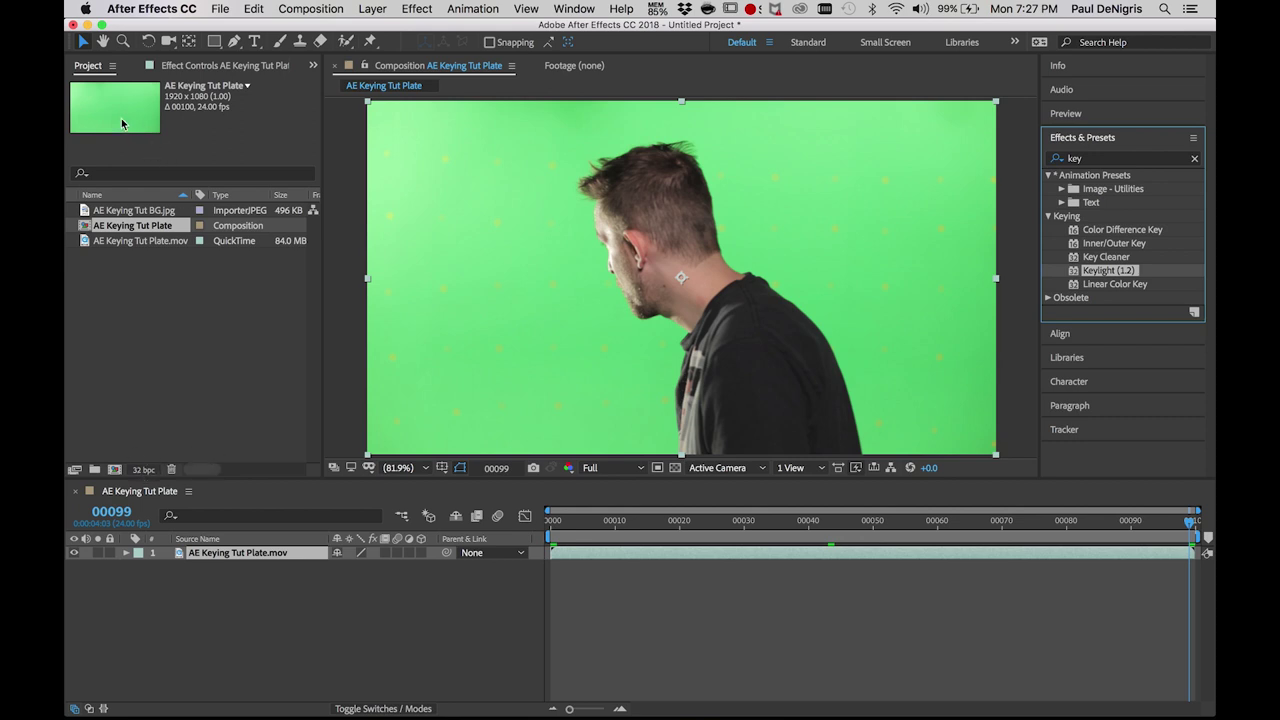
Set the project's colour depth to 32 bits per channel (float) in the colour settings, trying 8 and 16 bits on the way.
{"action": "left_click", "coordinate": [240, 151]}
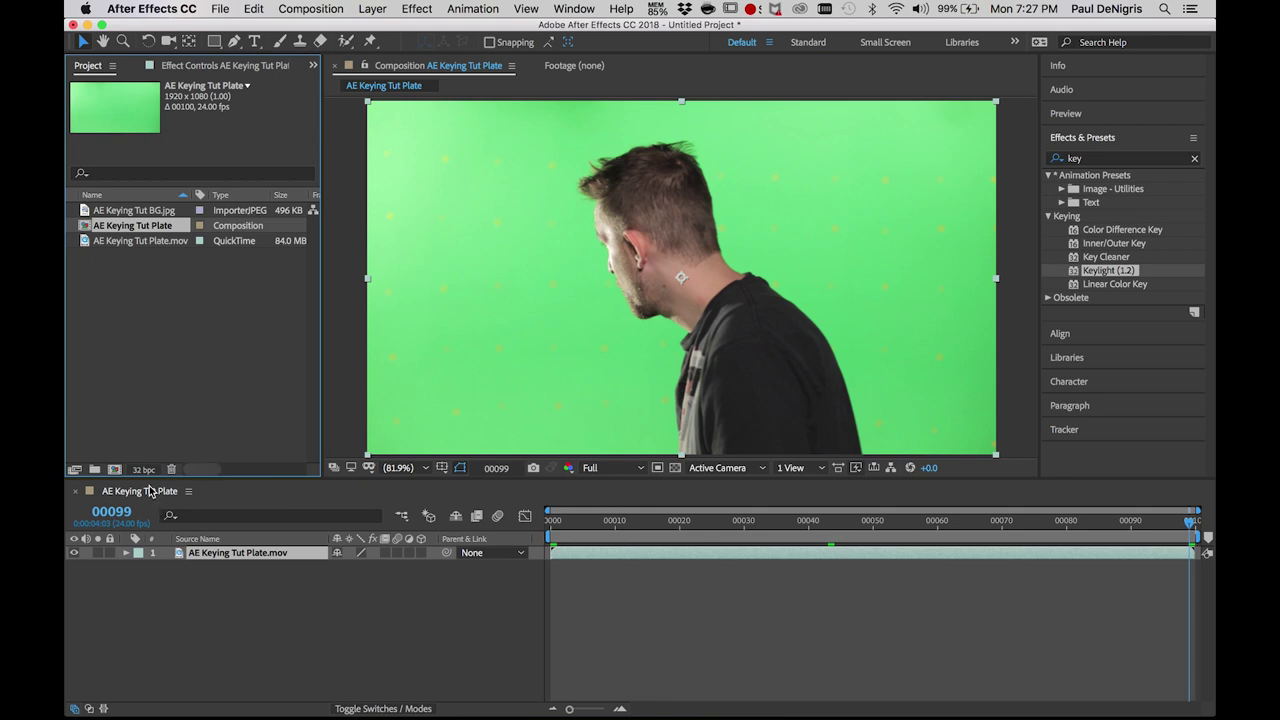
{"action": "left_click", "coordinate": [153, 471]}
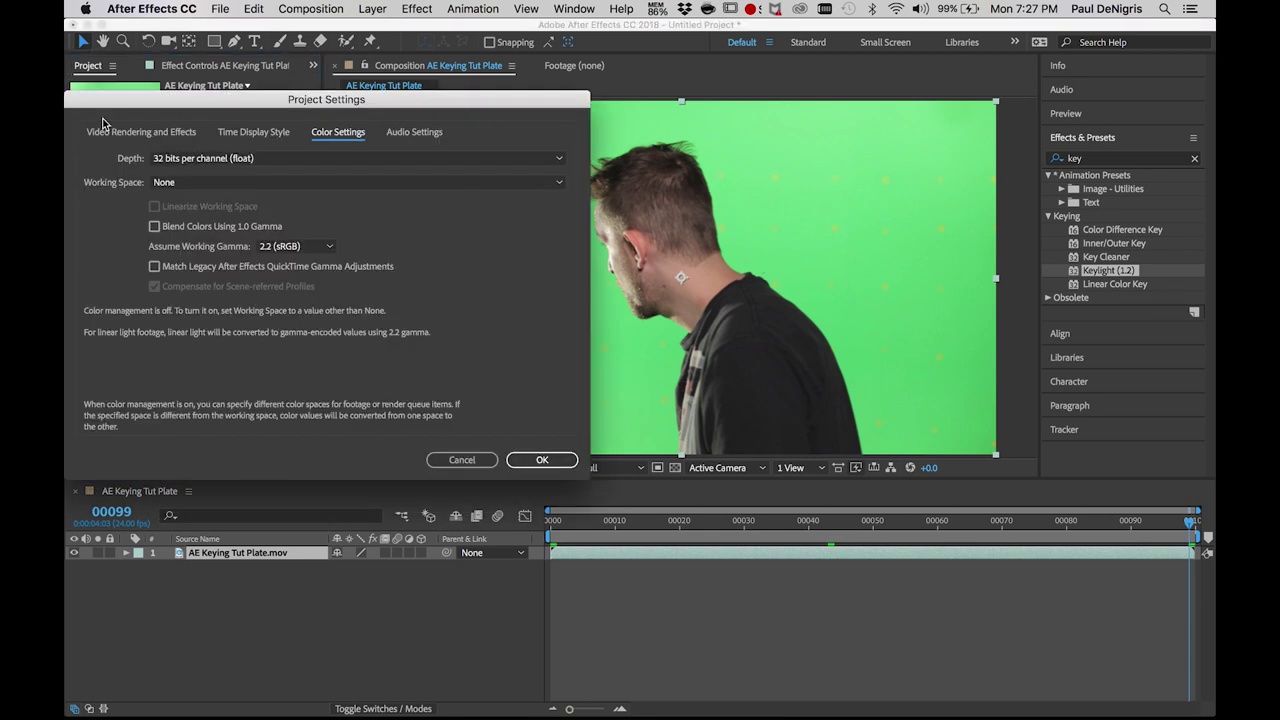
{"action": "left_click", "coordinate": [256, 163]}
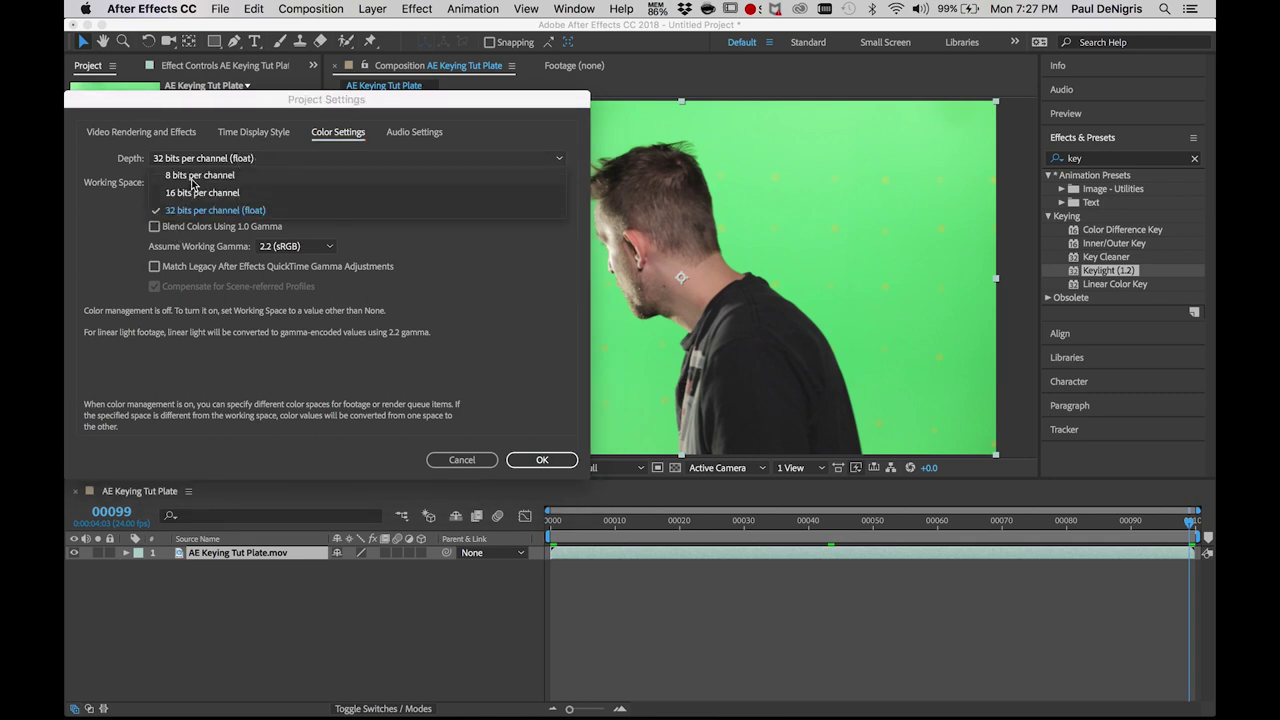
{"action": "left_click", "coordinate": [238, 177]}
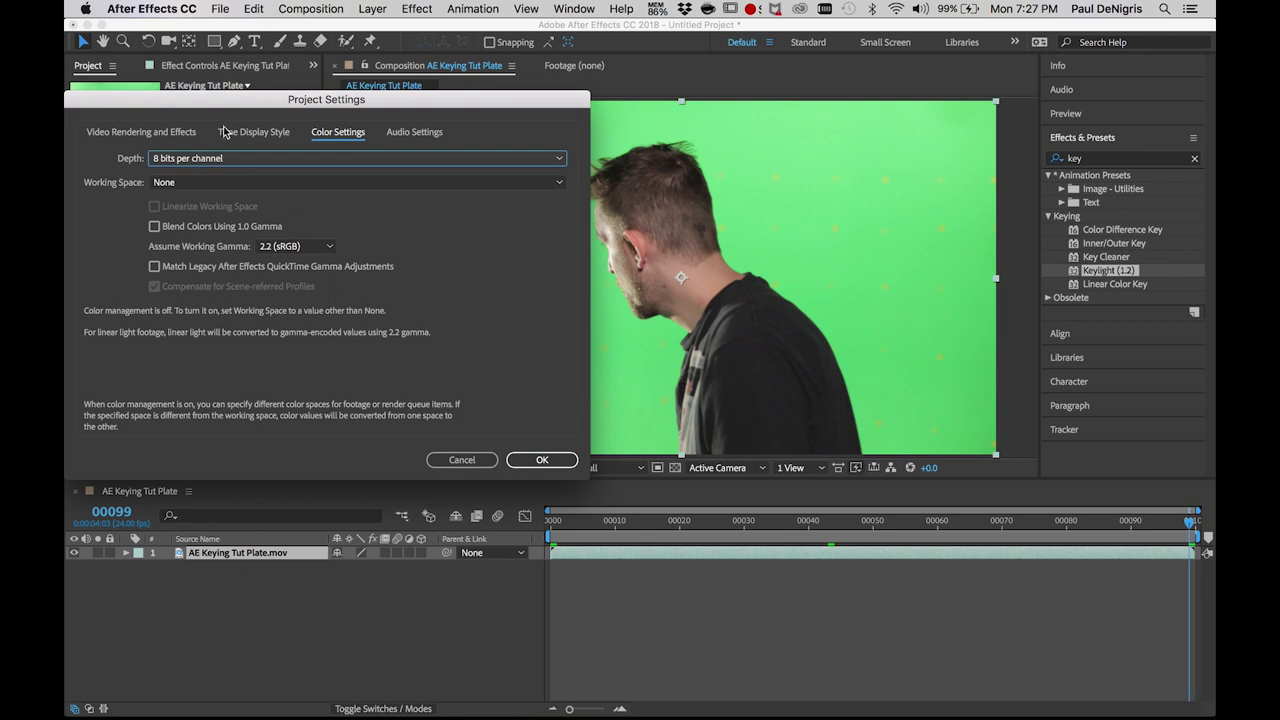
{"action": "left_click", "coordinate": [229, 158]}
{"action": "left_click", "coordinate": [230, 192]}
{"action": "left_click", "coordinate": [229, 159]}
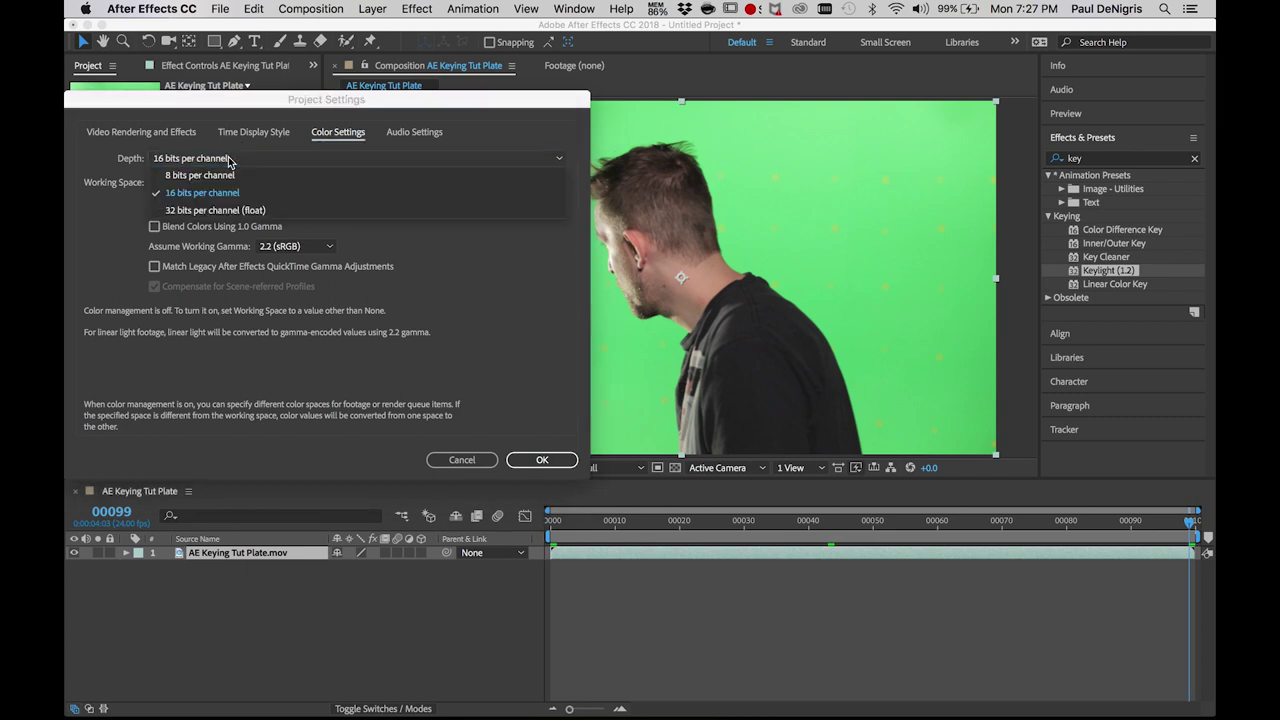
{"action": "left_click", "coordinate": [237, 210]}
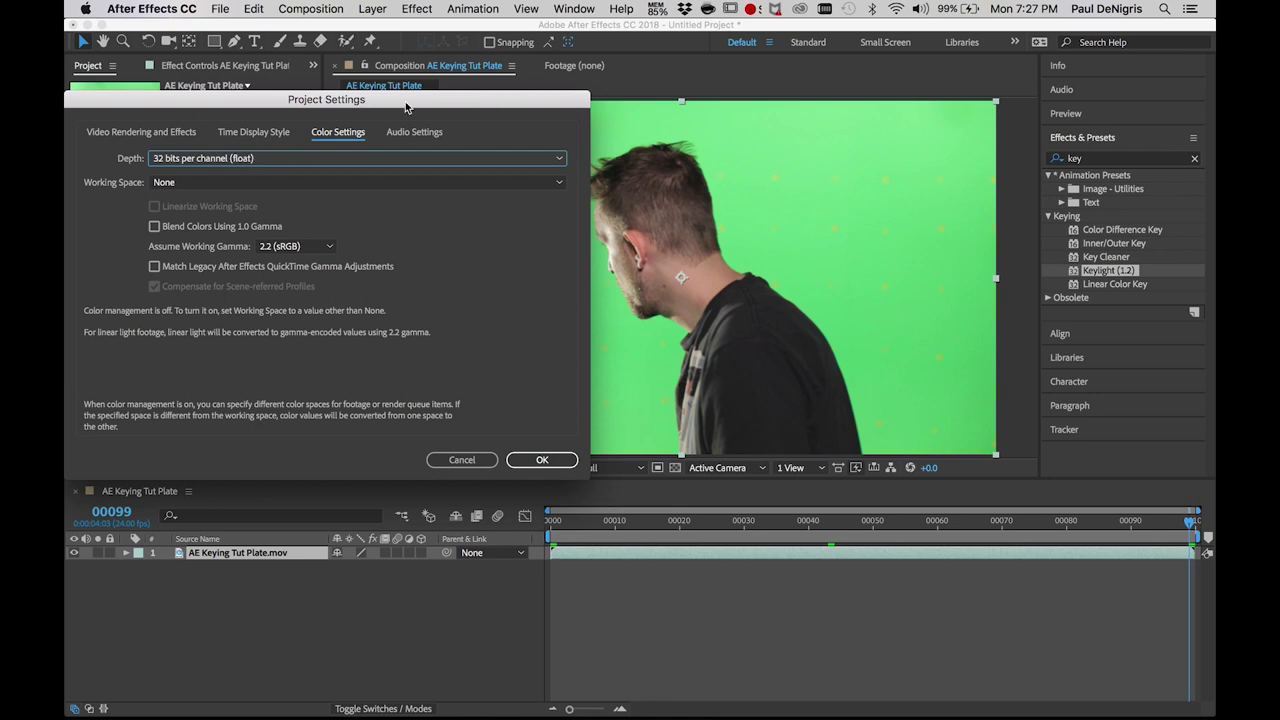
{"action": "left_click_drag", "start_coordinate": [406, 107], "coordinate": [522, 116]}
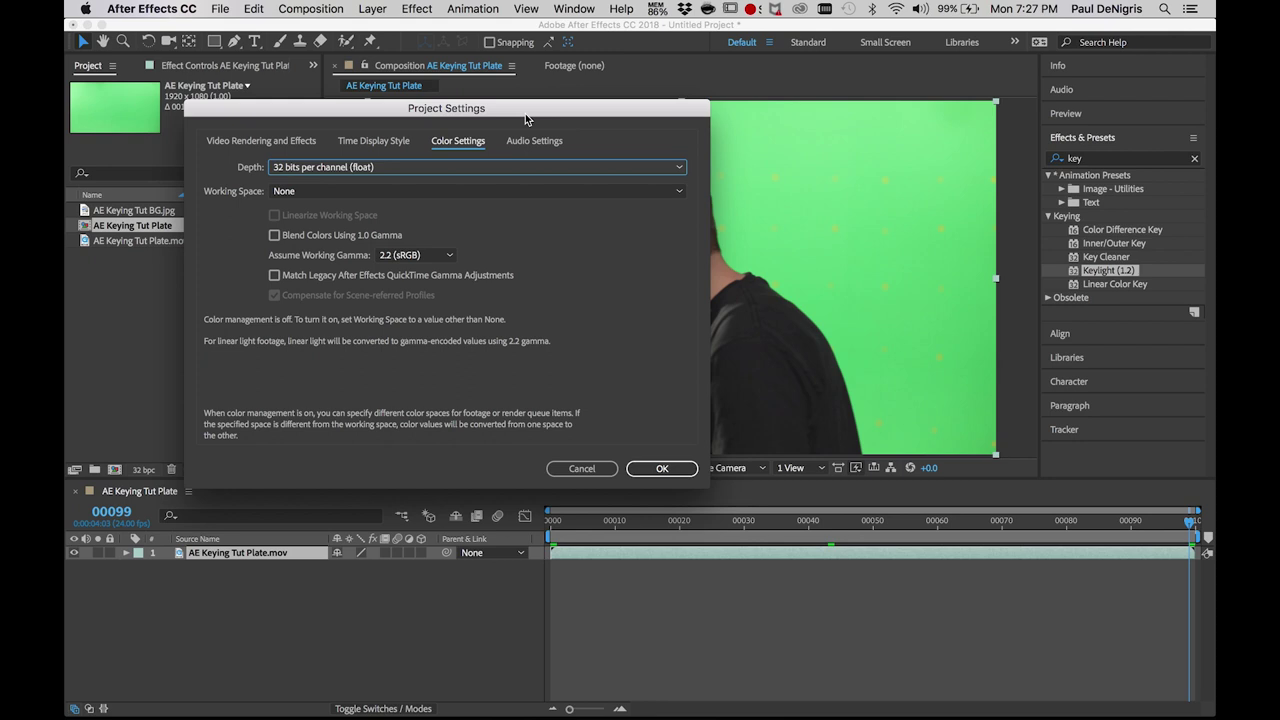
{"action": "left_click", "coordinate": [389, 169]}
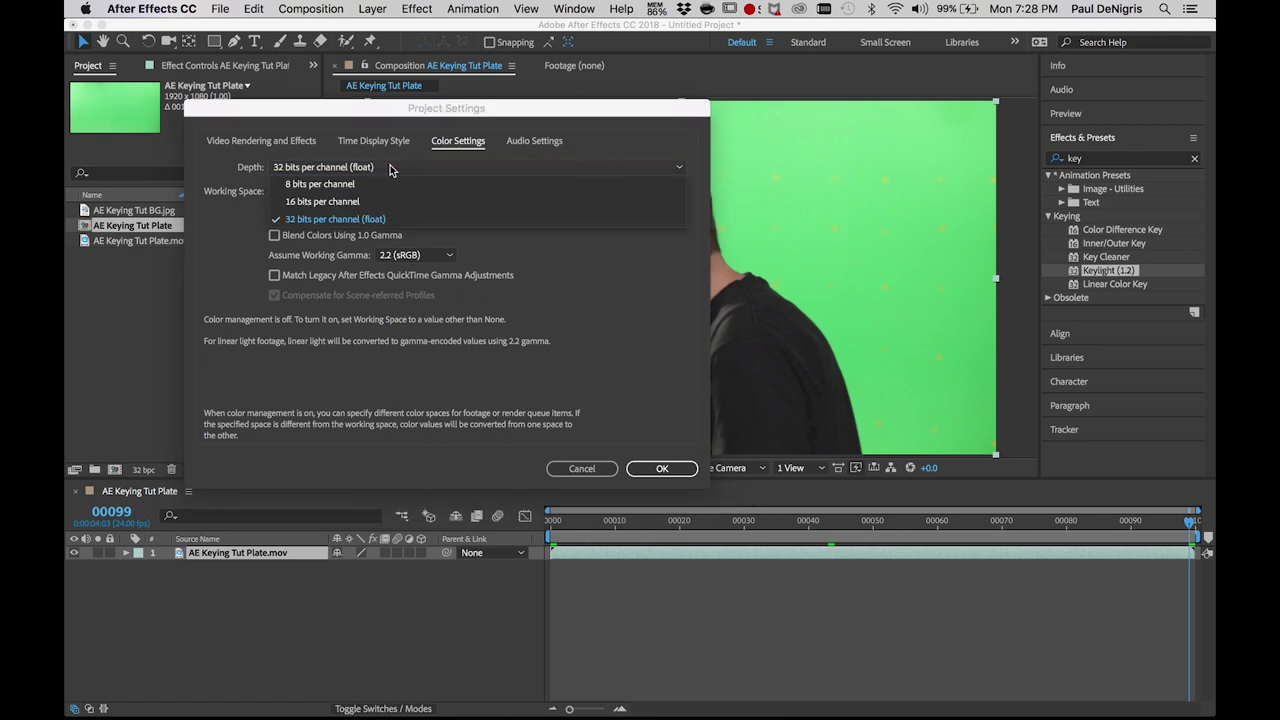
{"action": "left_click", "coordinate": [375, 219]}
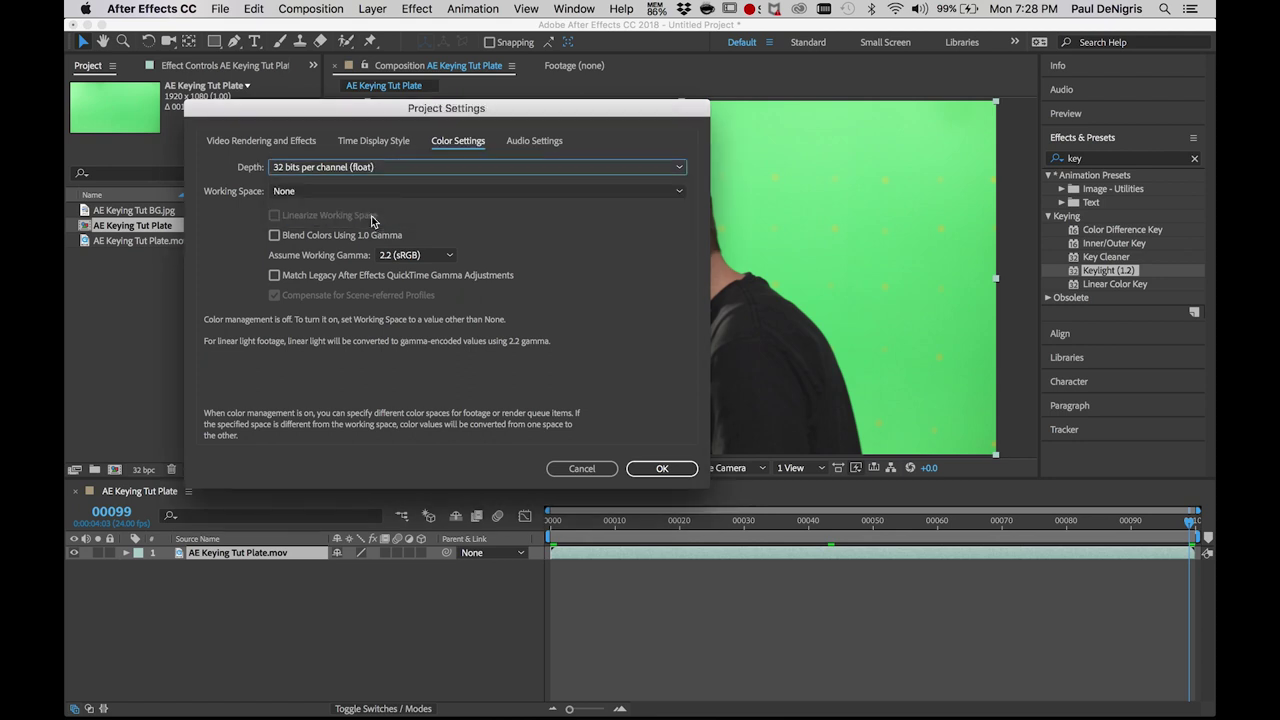
{"action": "left_click", "coordinate": [662, 468]}
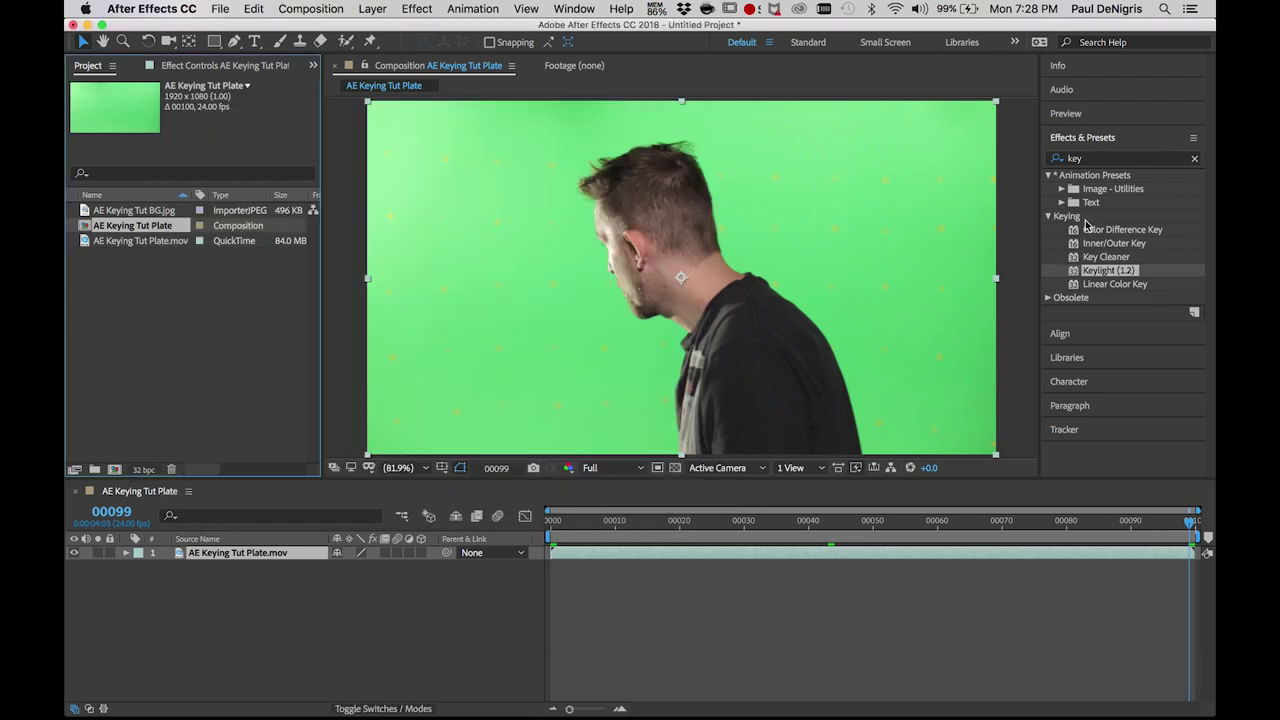
Apply the Keylight (1.2) effect to the green-screen plate.
{"action": "left_click", "coordinate": [1121, 231]}
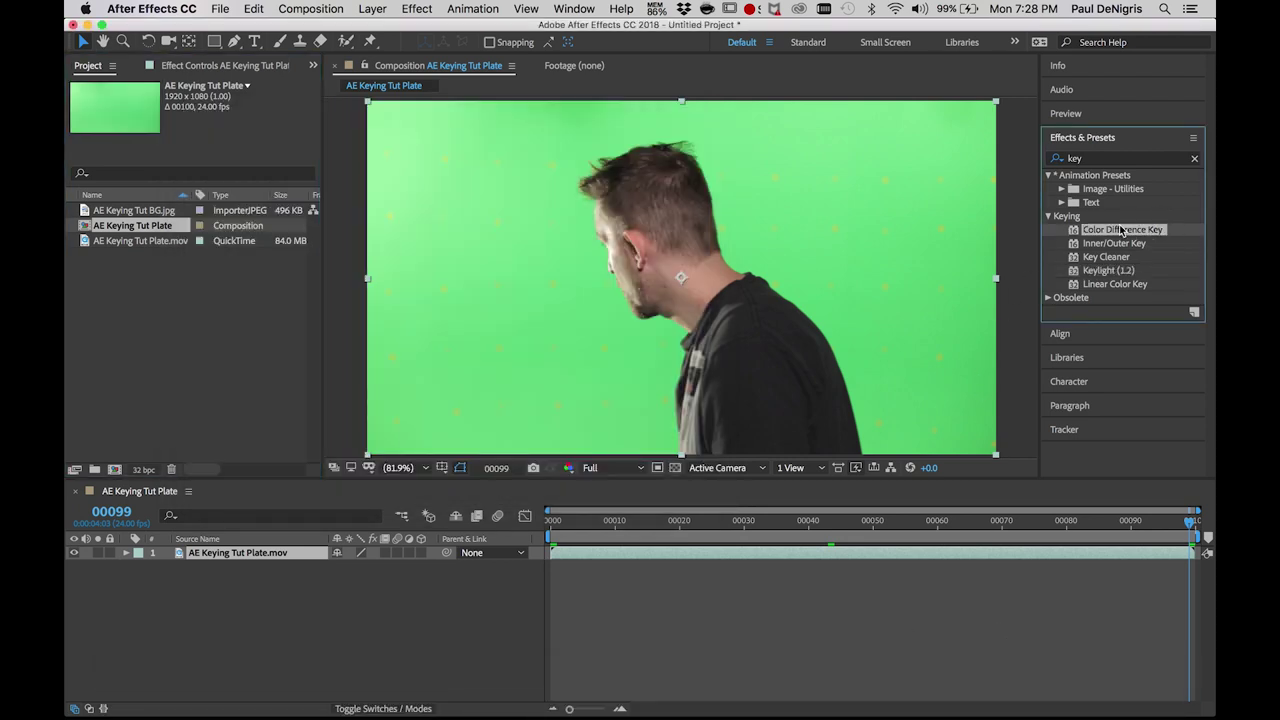
{"action": "left_click", "coordinate": [1109, 244]}
{"action": "left_click", "coordinate": [1112, 231]}
{"action": "left_click", "coordinate": [1119, 244]}
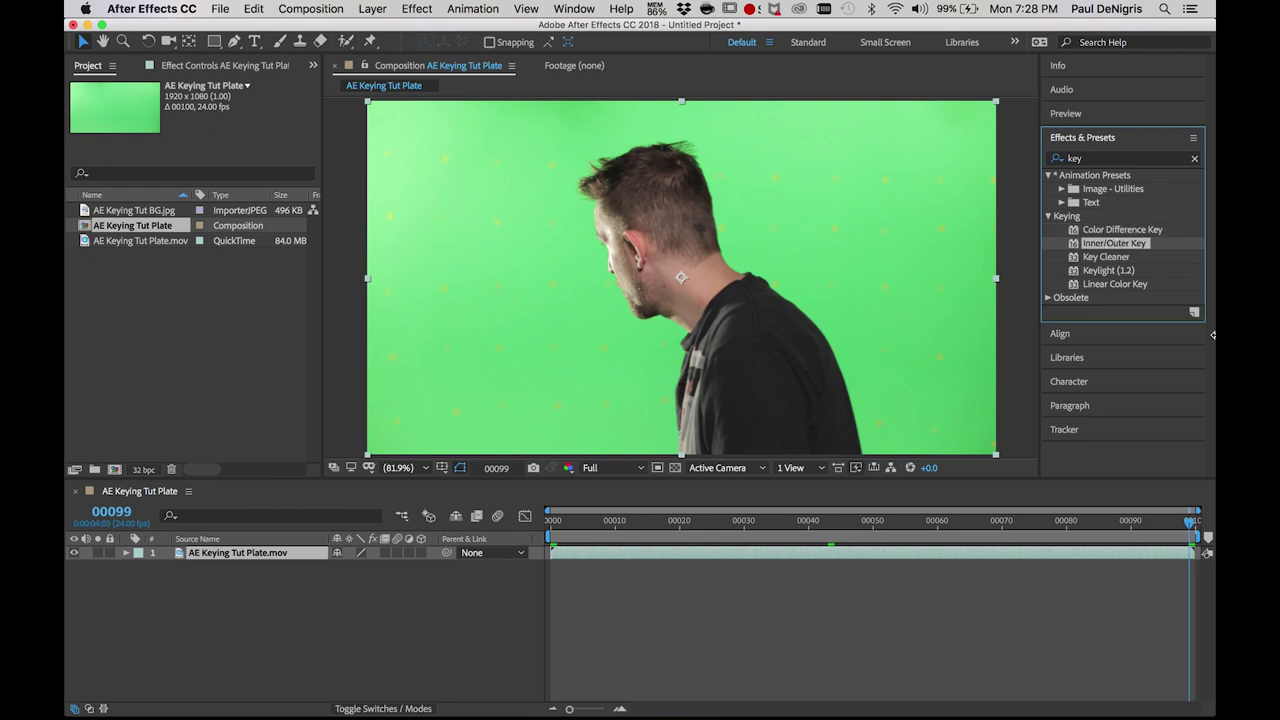
{"action": "left_click", "coordinate": [1120, 257]}
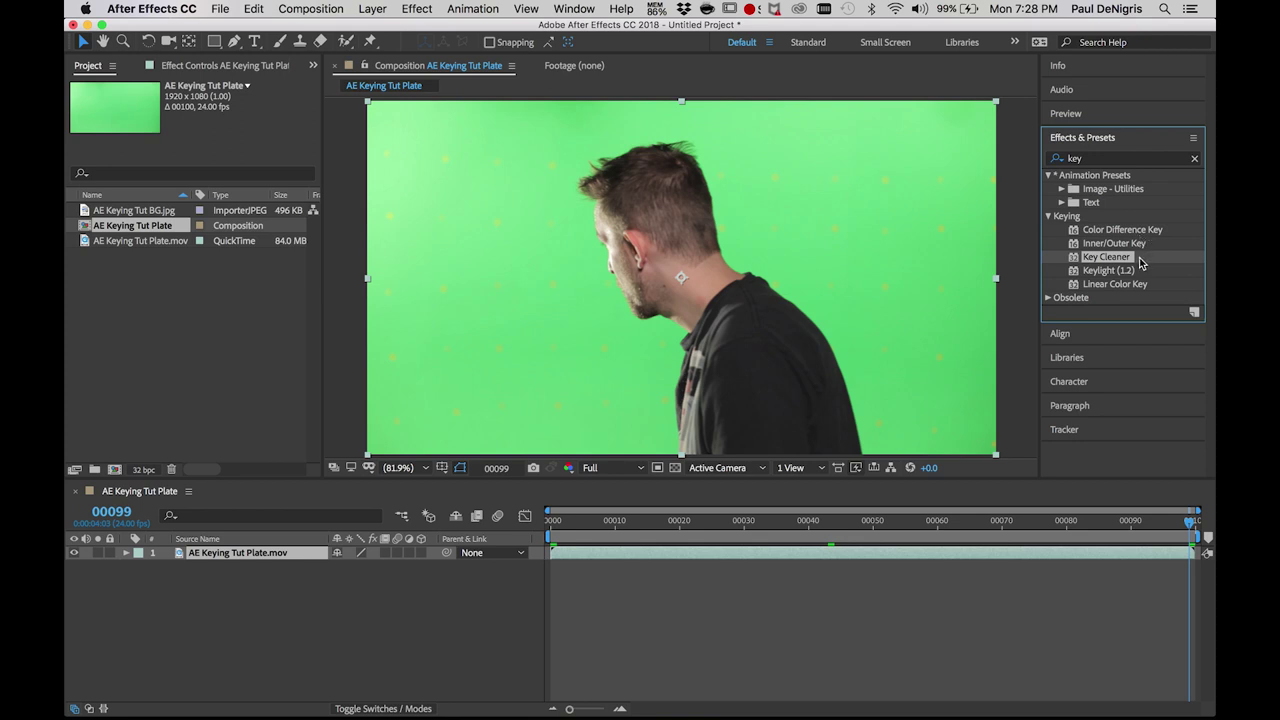
{"action": "left_click", "coordinate": [1130, 273]}
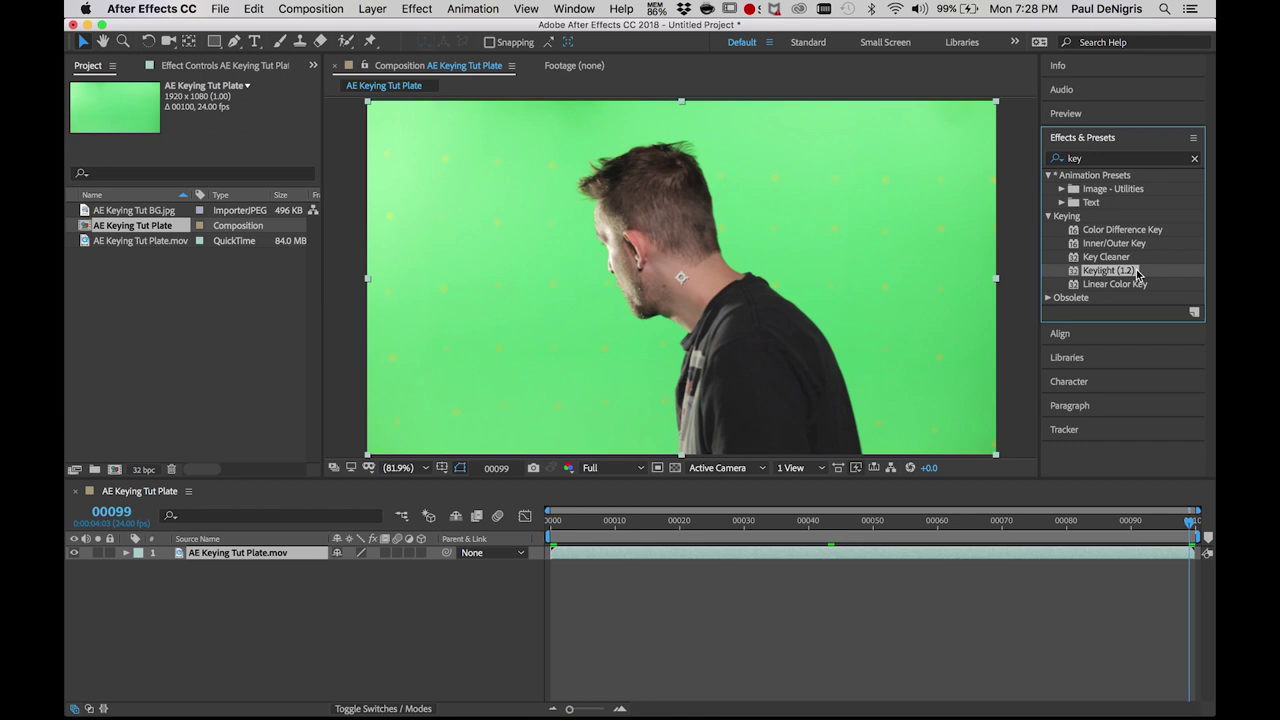
{"action": "left_click_drag", "start_coordinate": [1137, 272], "coordinate": [484, 350]}
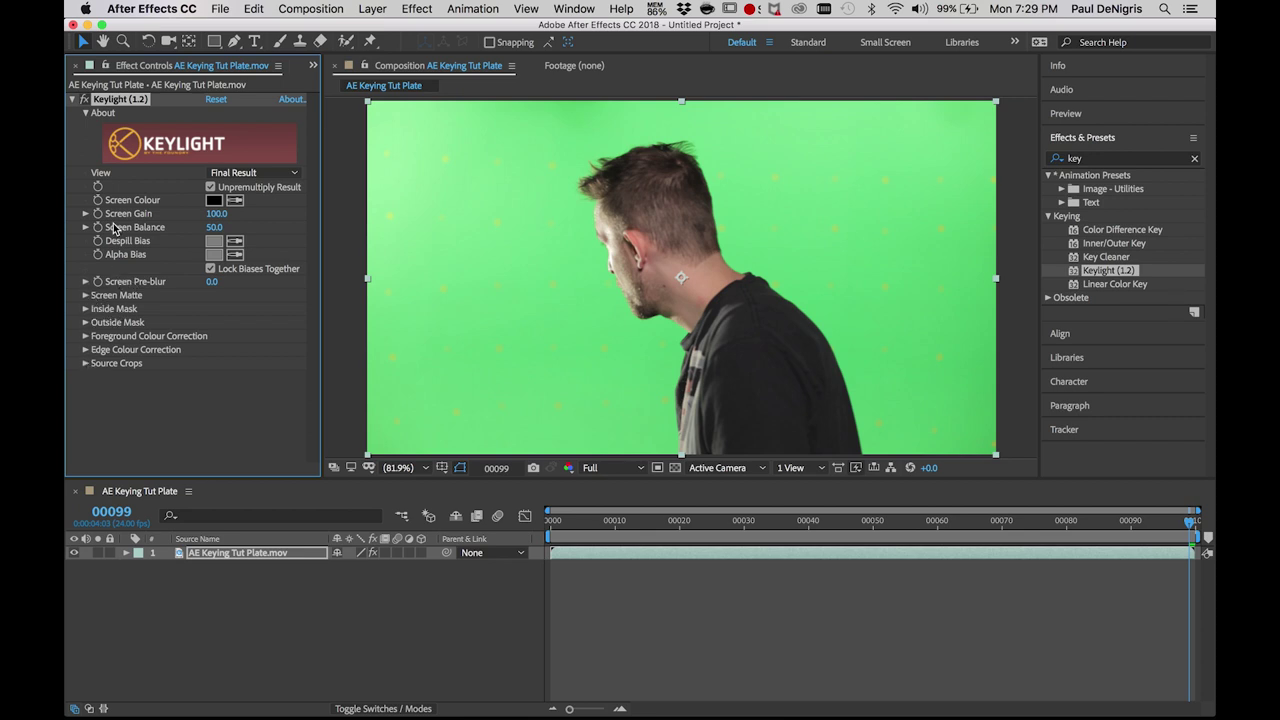
Try keying with Screen Colour samples from beside the face, the bright upper-left backdrop and the dark lower-right backdrop, resetting Keylight after each.
{"action": "left_click", "coordinate": [236, 201]}
{"action": "left_click", "coordinate": [549, 228]}
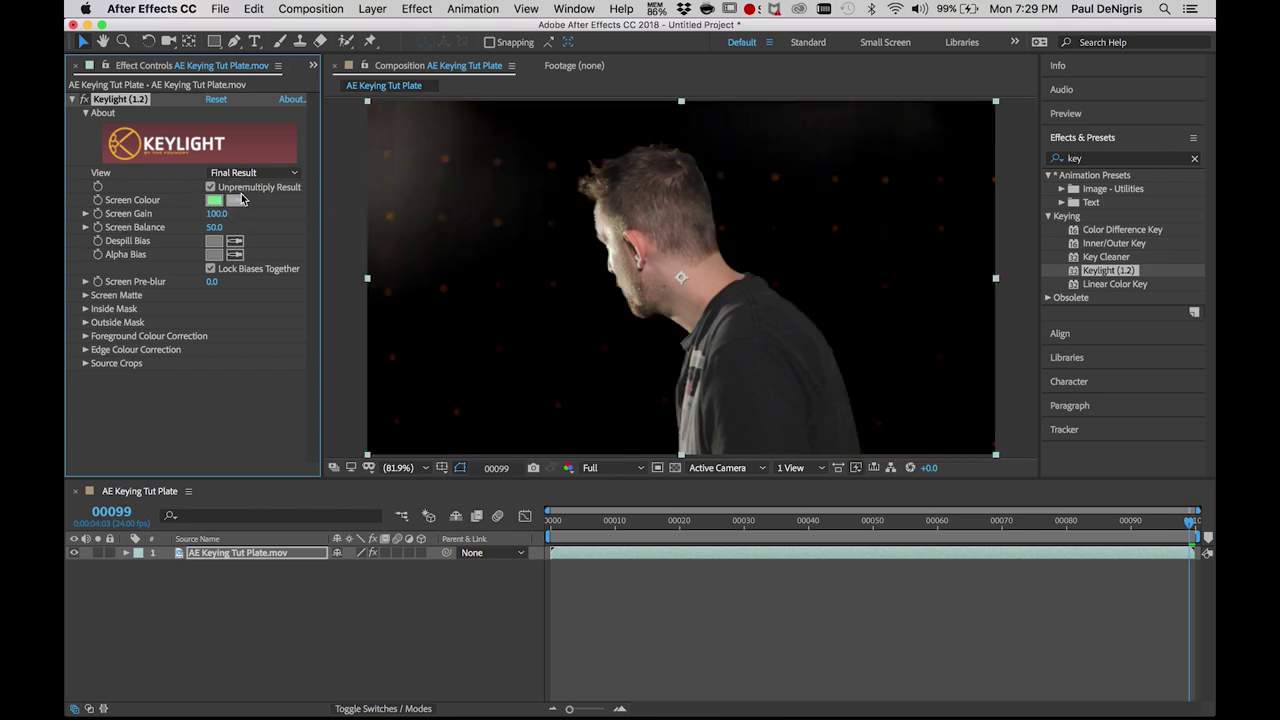
{"action": "left_click", "coordinate": [218, 101]}
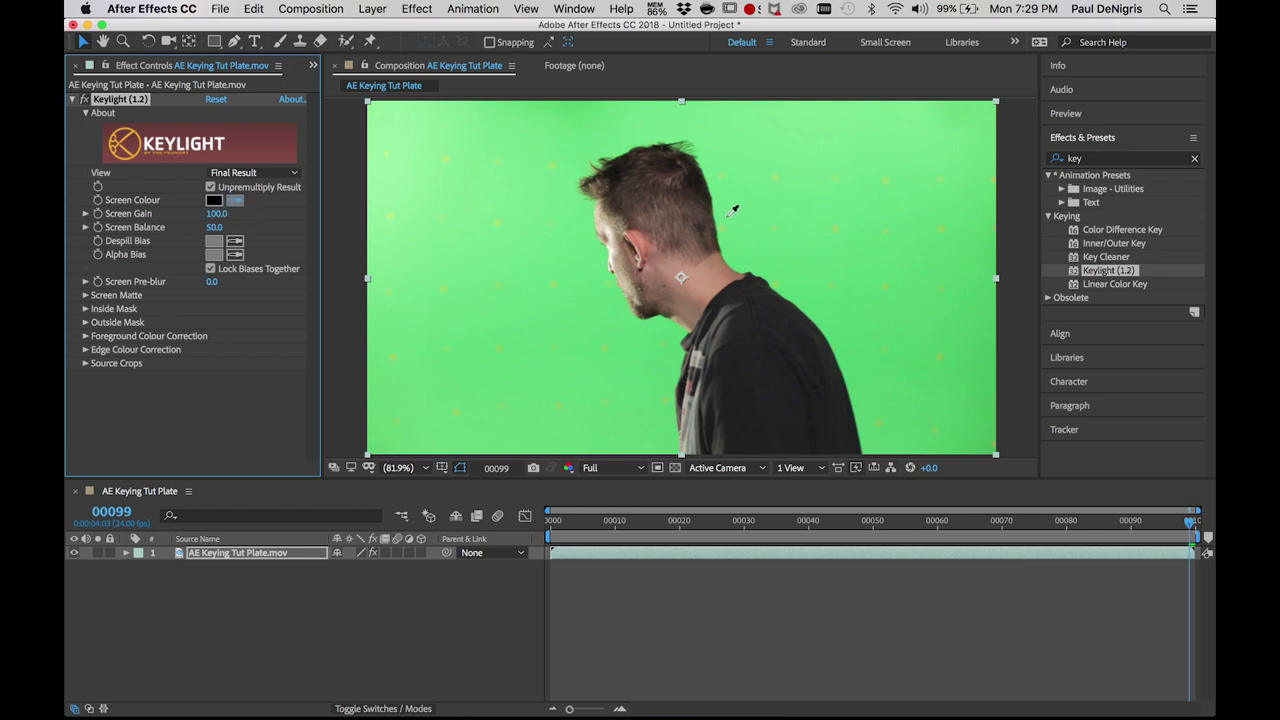
{"action": "left_click", "coordinate": [398, 151]}
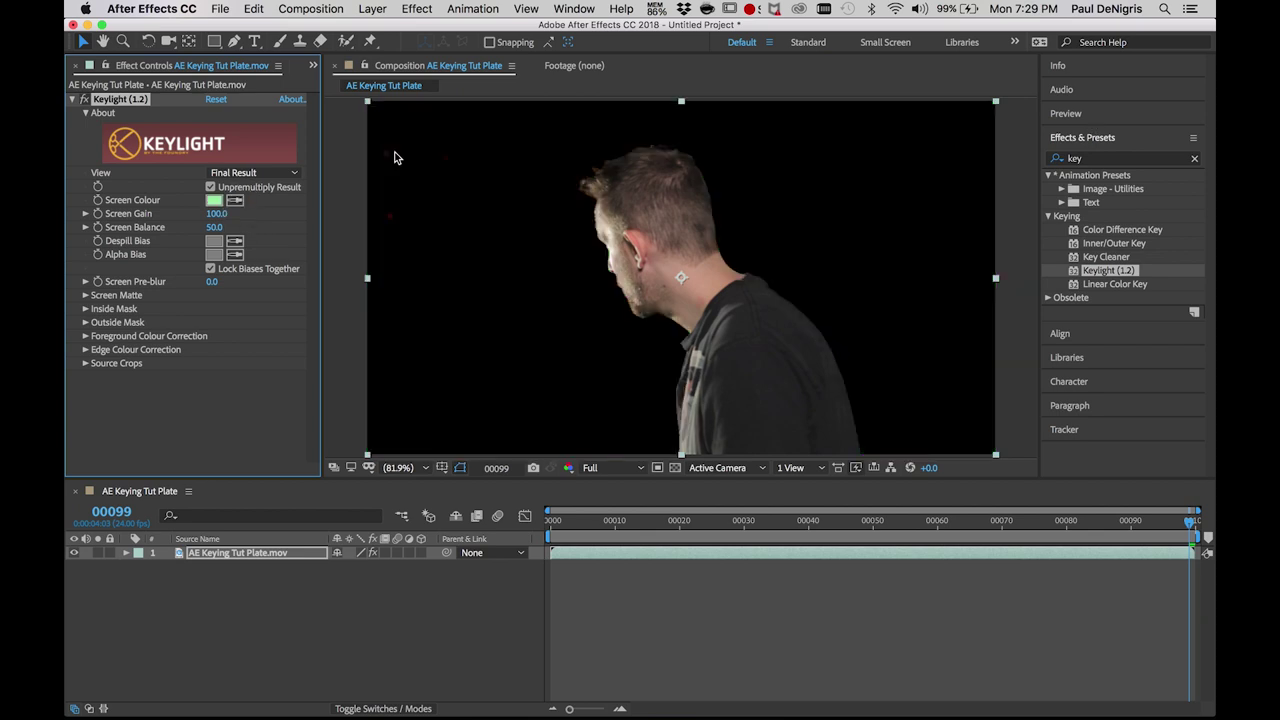
{"action": "left_click", "coordinate": [215, 100]}
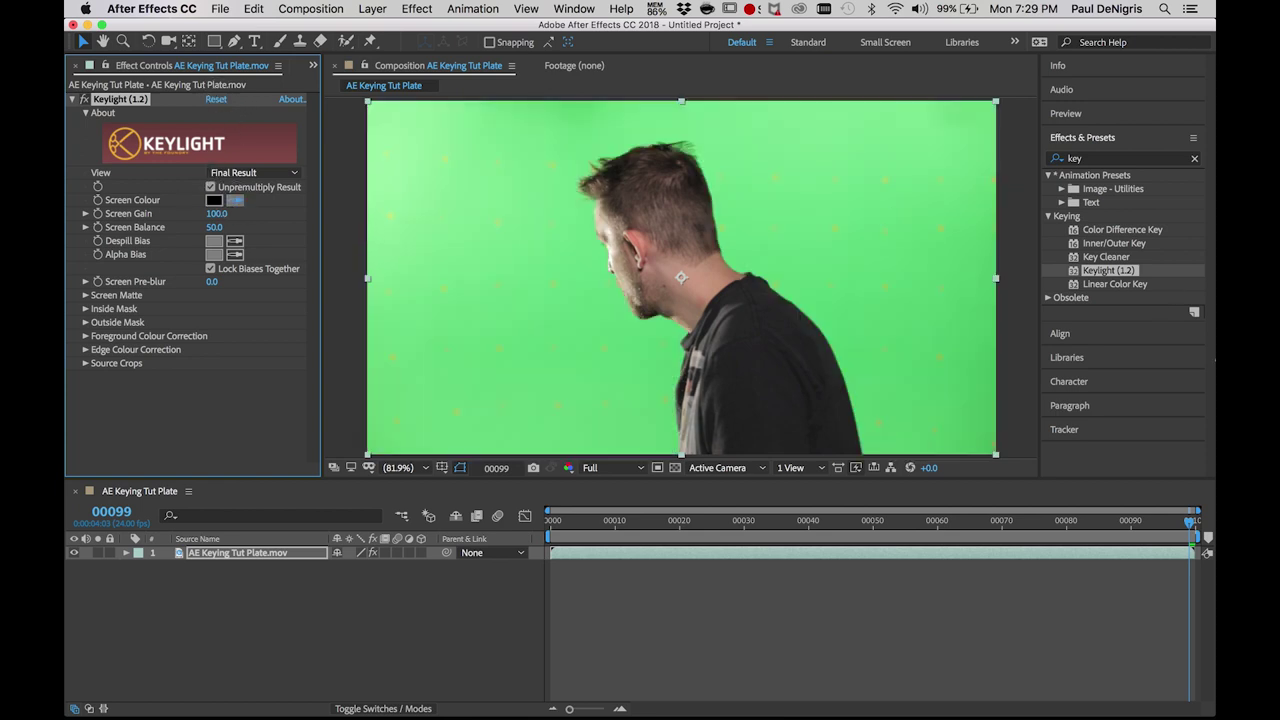
{"action": "left_click", "coordinate": [958, 416]}
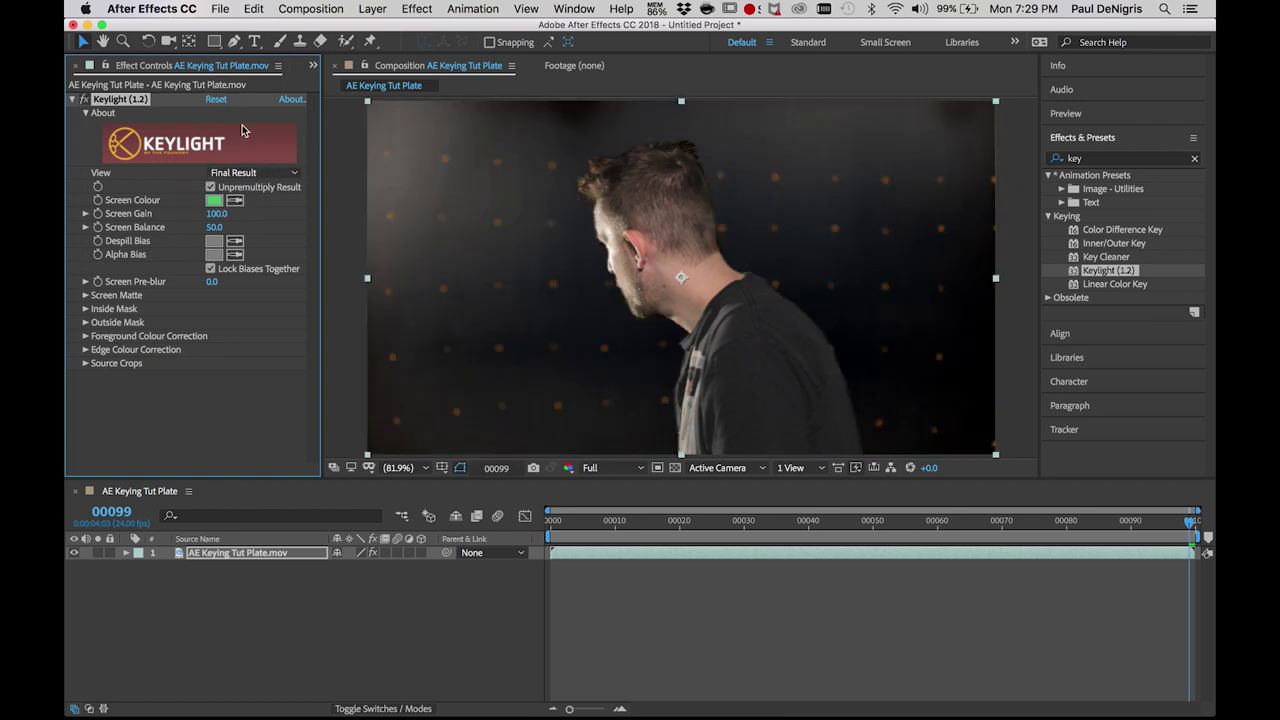
{"action": "left_click", "coordinate": [216, 100]}
Sample Keylight's Screen Colour from the green between the man's chin and chest, and magnify the keyed head to 200%.
{"action": "left_click", "coordinate": [236, 202]}
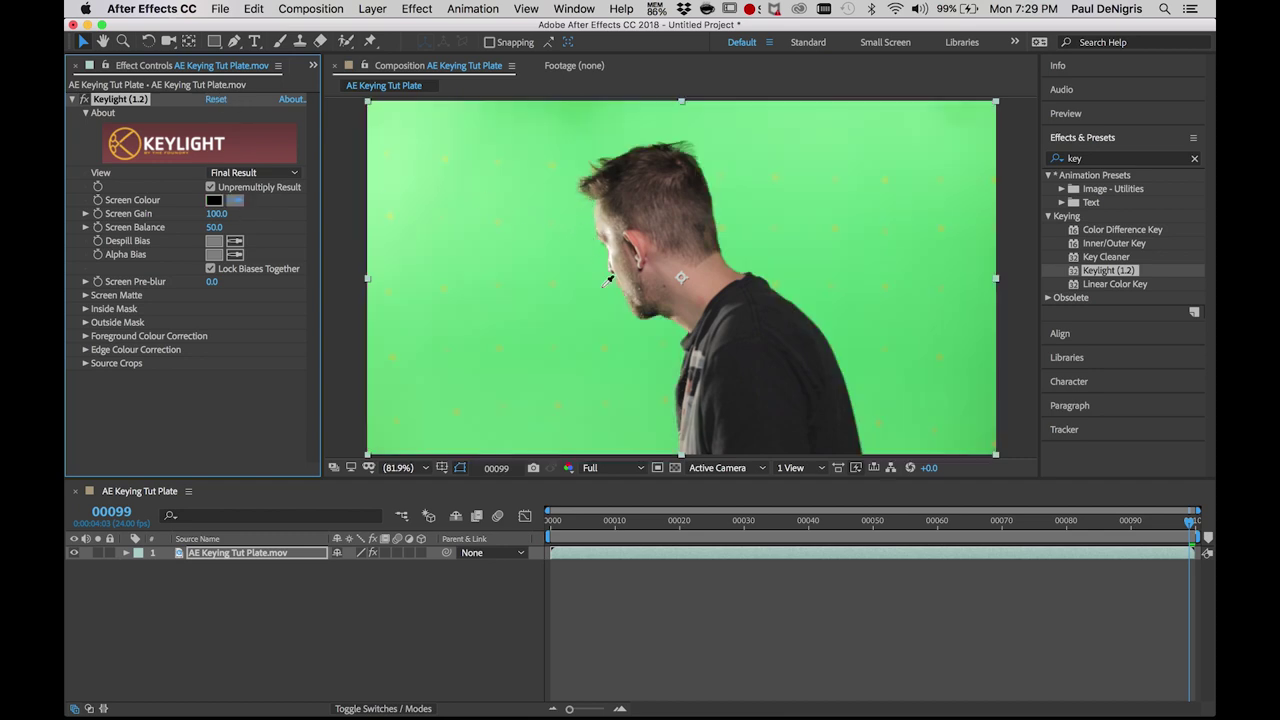
{"action": "left_click", "coordinate": [662, 346]}
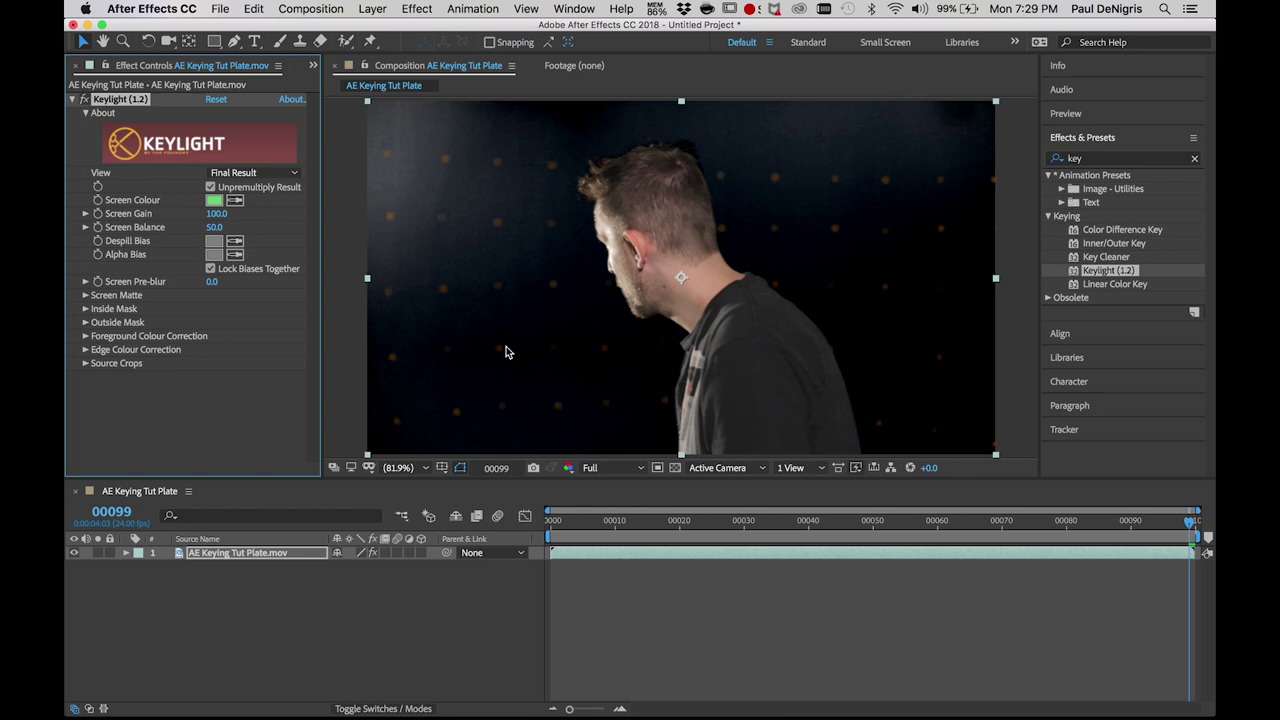
{"action": "left_click", "coordinate": [236, 201]}
{"action": "scroll", "coordinate": [548, 156], "scroll_direction": "up", "scroll_amount": 3}
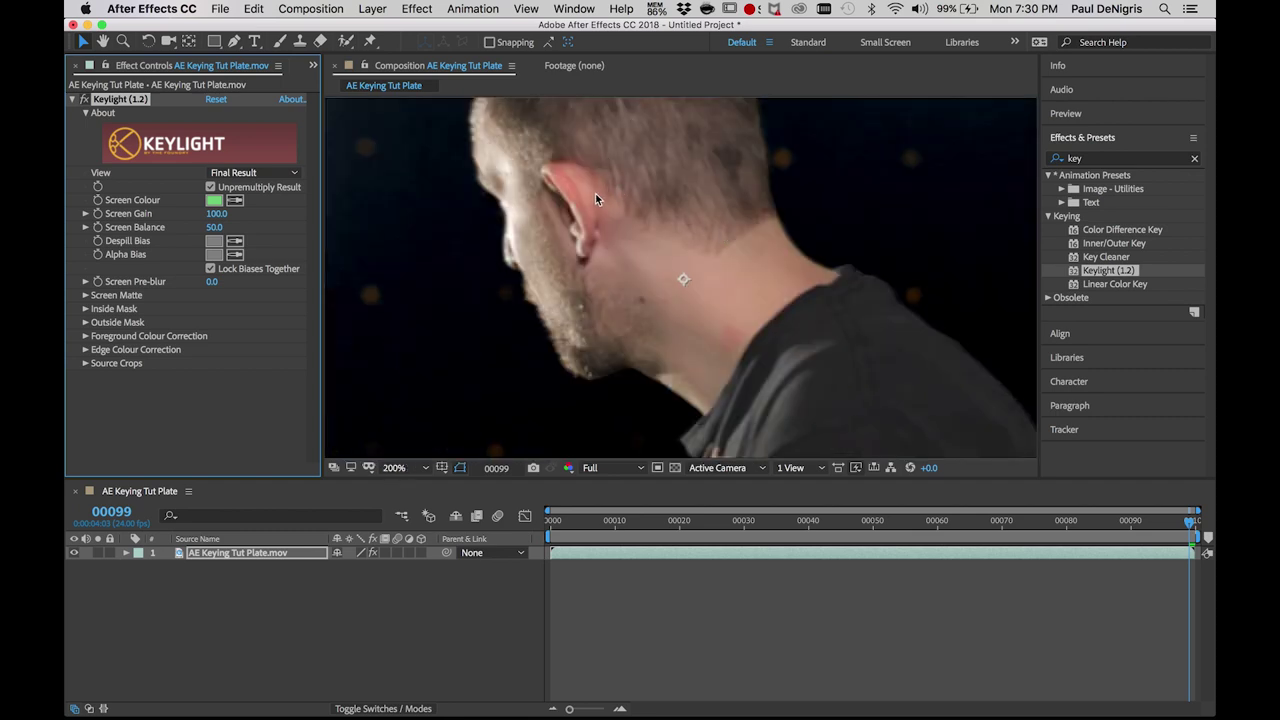
Examine the keyed front hair edge and the leftover tracking markers in the backdrop at 400% magnification.
{"action": "key", "text": "h"}
{"action": "left_click_drag", "start_coordinate": [575, 105], "coordinate": [677, 290]}
{"action": "scroll", "coordinate": [789, 197], "scroll_direction": "up", "scroll_amount": 1}
{"action": "left_click_drag", "start_coordinate": [606, 216], "coordinate": [914, 220]}
{"action": "left_click_drag", "start_coordinate": [818, 281], "coordinate": [740, 272]}
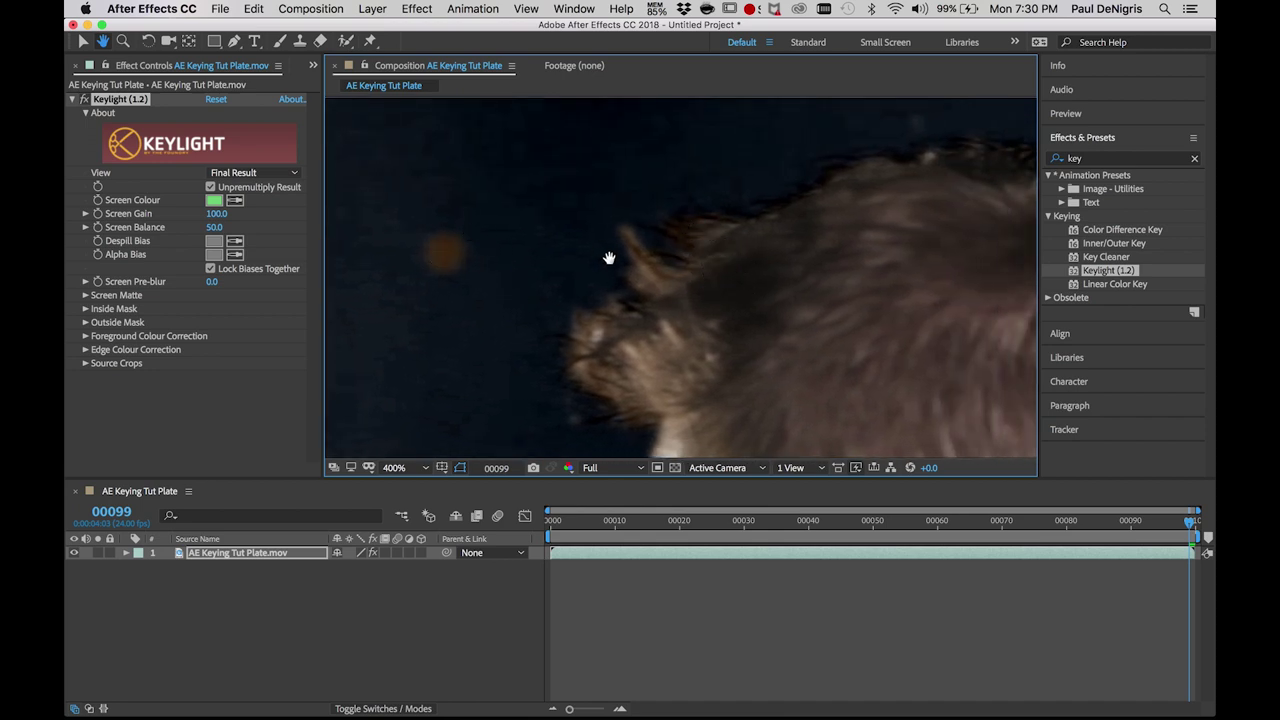
{"action": "left_click", "coordinate": [507, 288]}
{"action": "left_click_drag", "start_coordinate": [545, 280], "coordinate": [888, 152]}
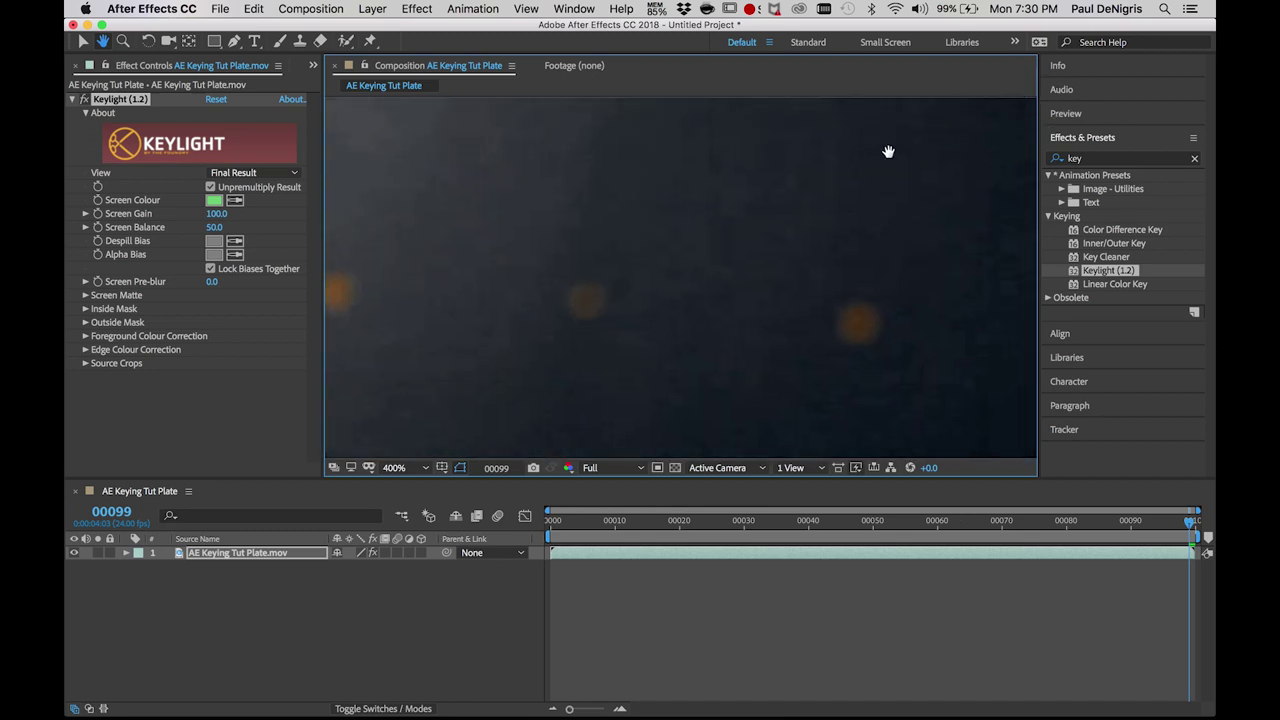
{"action": "left_click_drag", "start_coordinate": [631, 297], "coordinate": [704, 256]}
{"action": "left_click", "coordinate": [519, 317]}
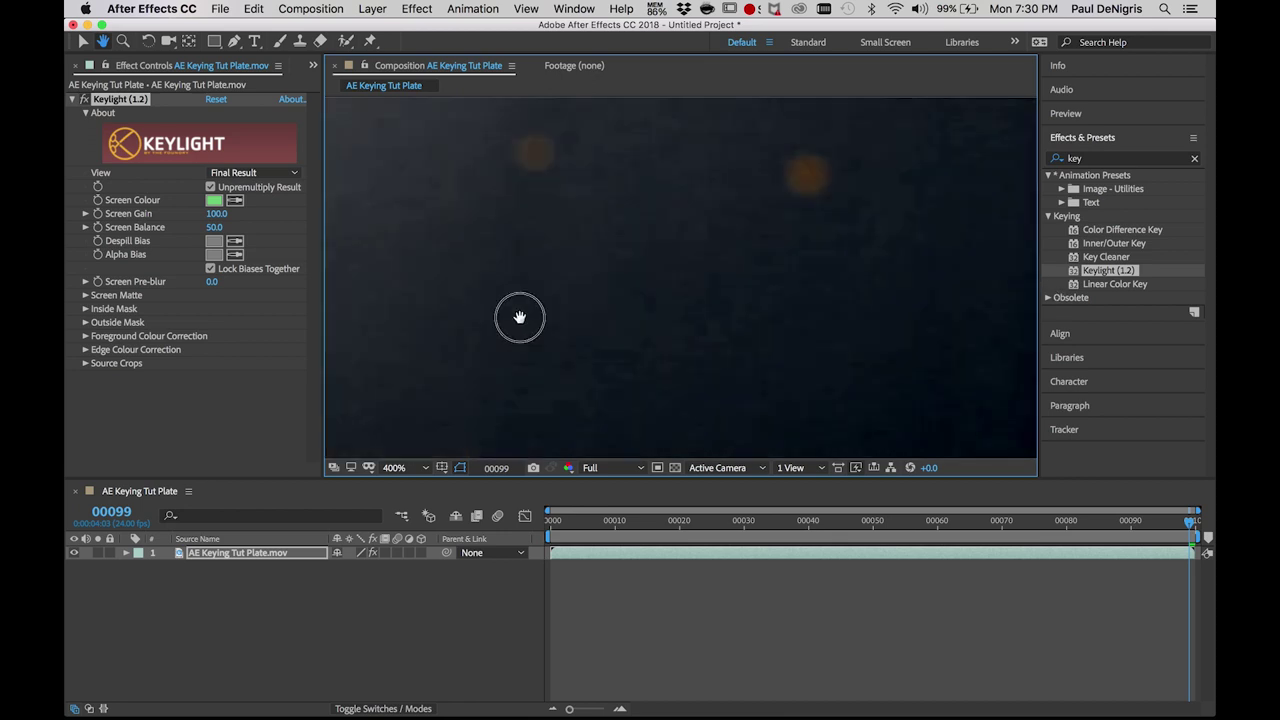
{"action": "left_click_drag", "start_coordinate": [519, 317], "coordinate": [896, 371]}
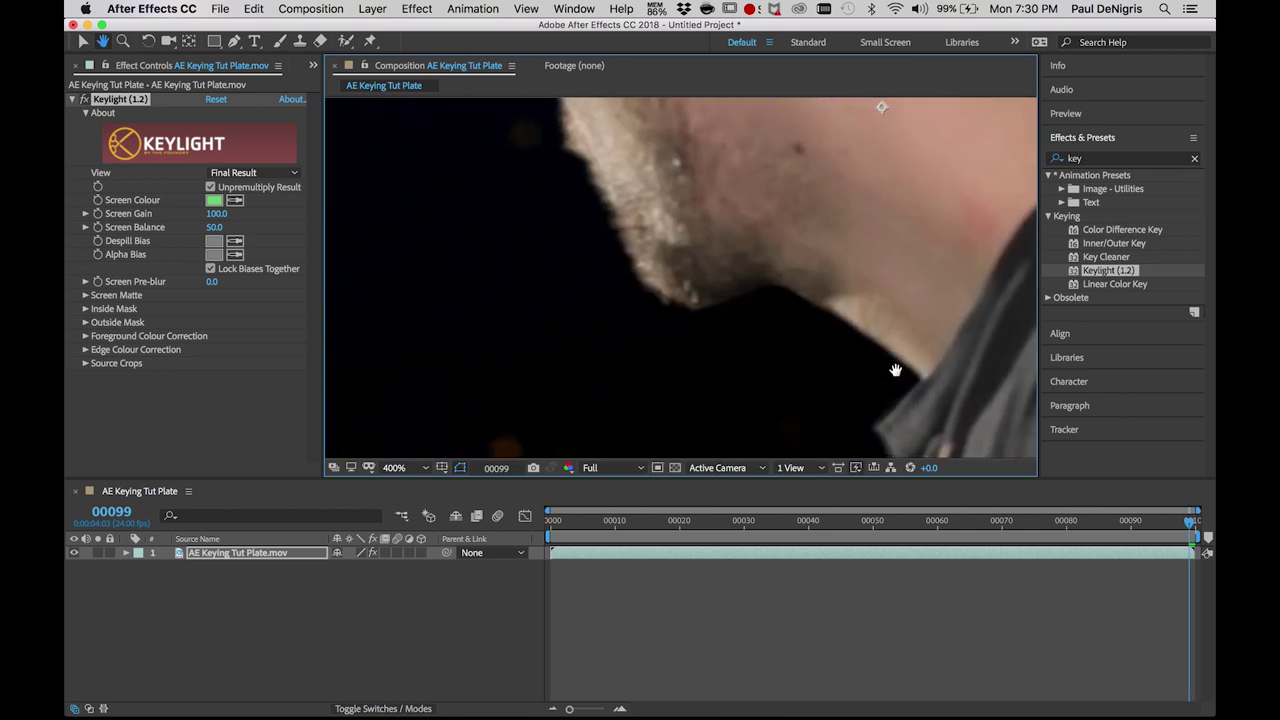
Examine the keyed edges along the chin, back of the head and crown, finishing with the whole figure at 100%.
{"action": "left_click_drag", "start_coordinate": [695, 322], "coordinate": [689, 340]}
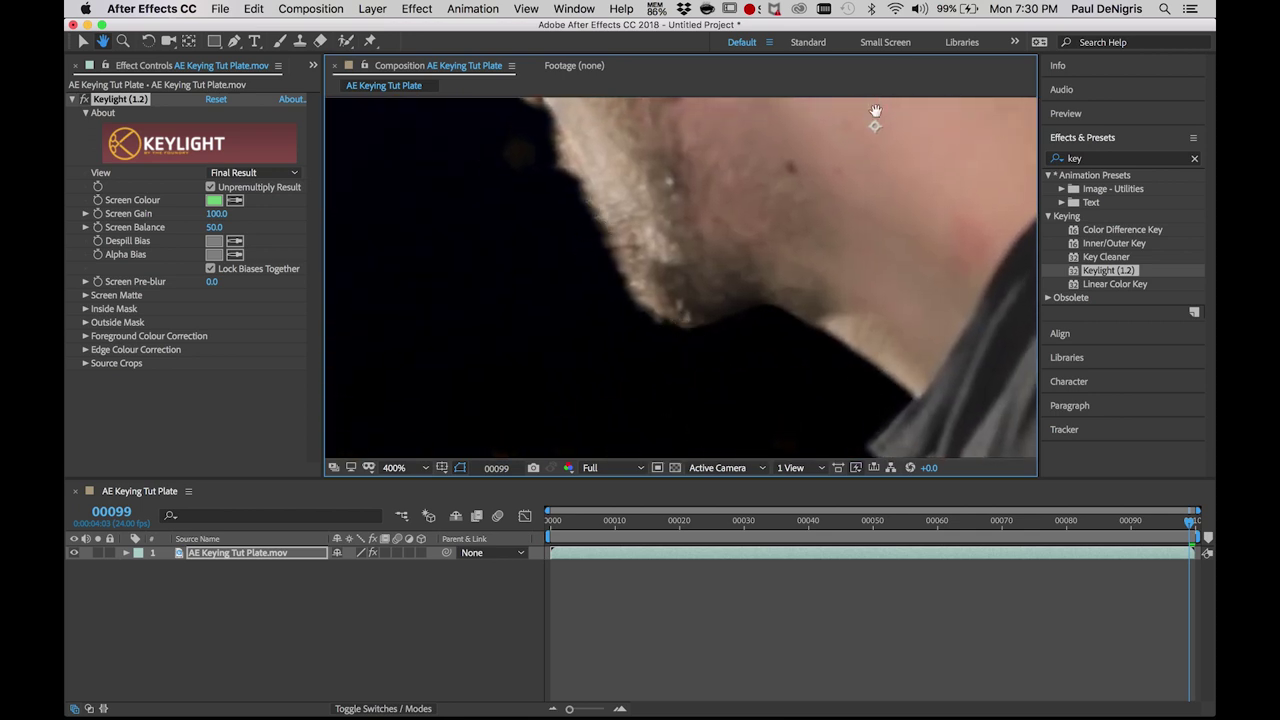
{"action": "left_click_drag", "start_coordinate": [875, 111], "coordinate": [730, 427]}
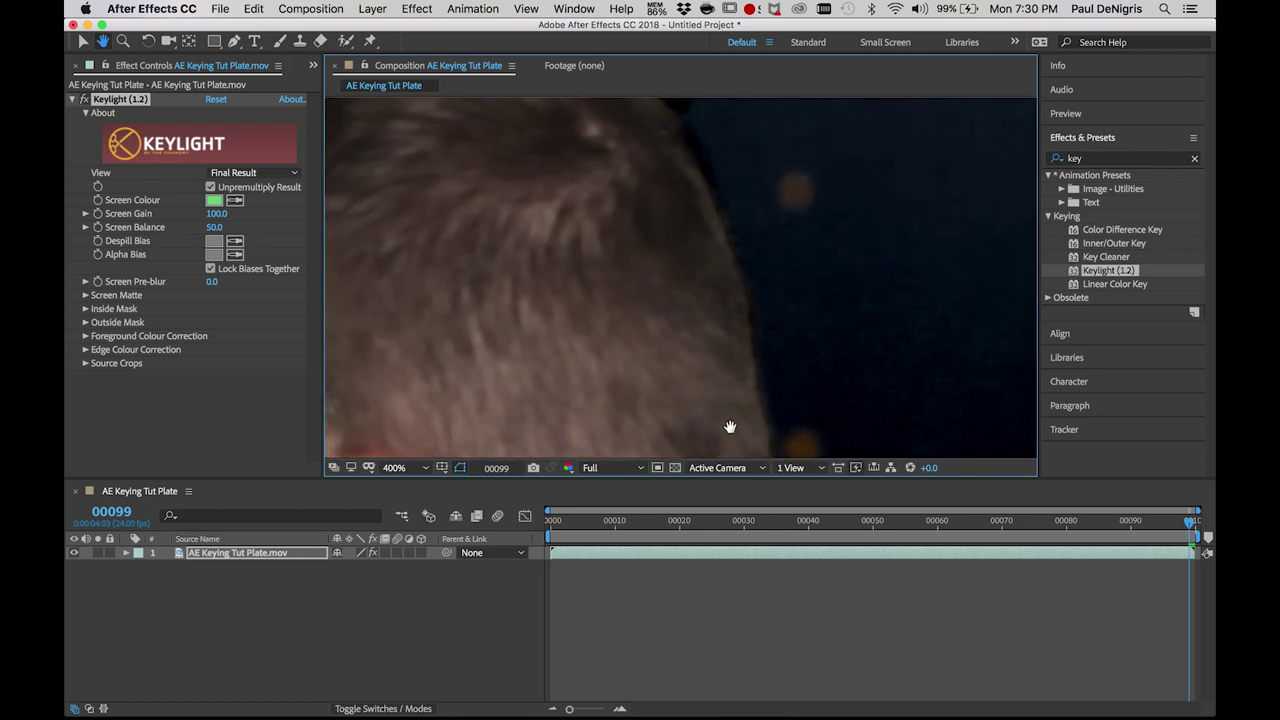
{"action": "left_click_drag", "start_coordinate": [651, 187], "coordinate": [694, 320]}
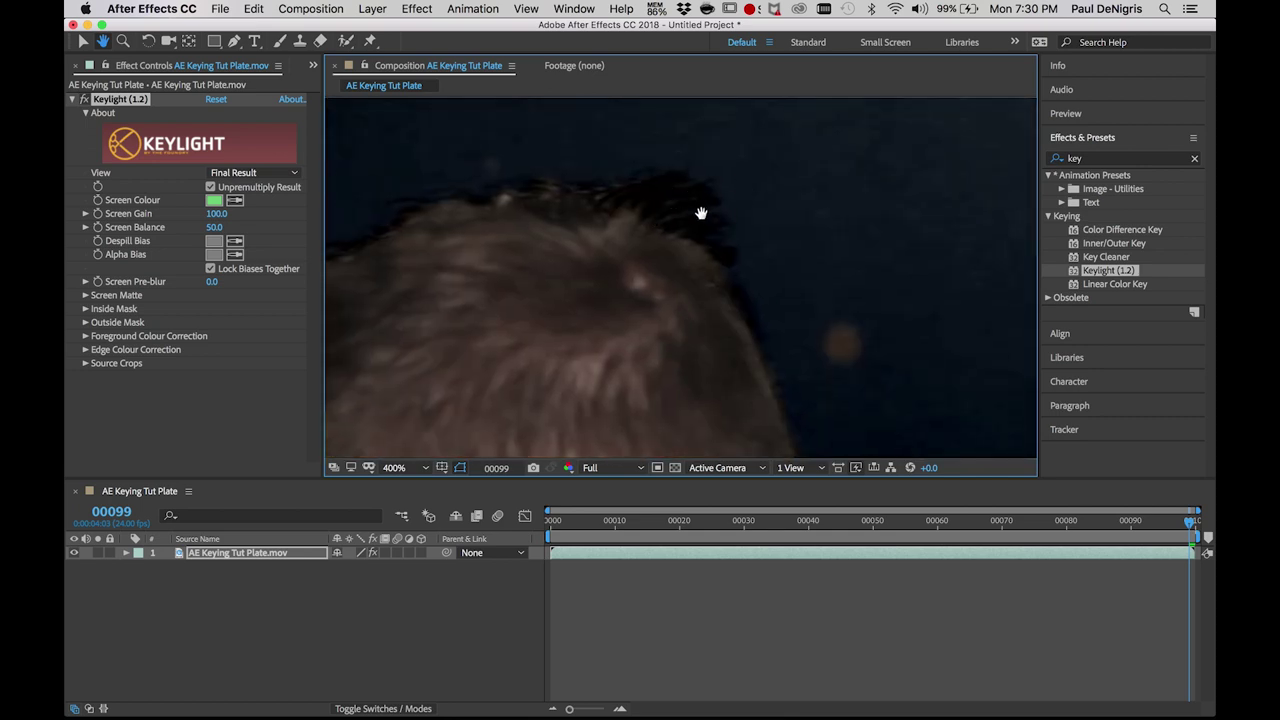
{"action": "scroll", "coordinate": [725, 225], "scroll_direction": "down", "scroll_amount": 2}
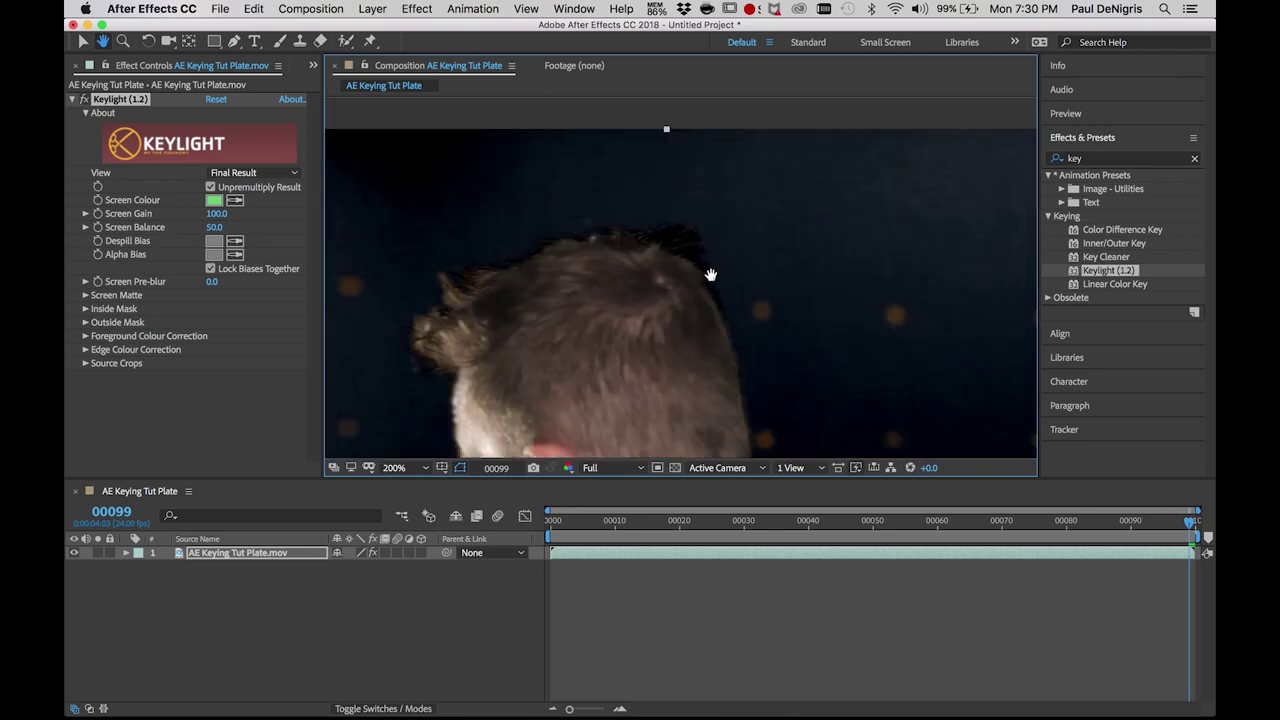
{"action": "left_click_drag", "start_coordinate": [722, 316], "coordinate": [737, 229]}
{"action": "scroll", "coordinate": [477, 163], "scroll_direction": "down", "scroll_amount": 3}
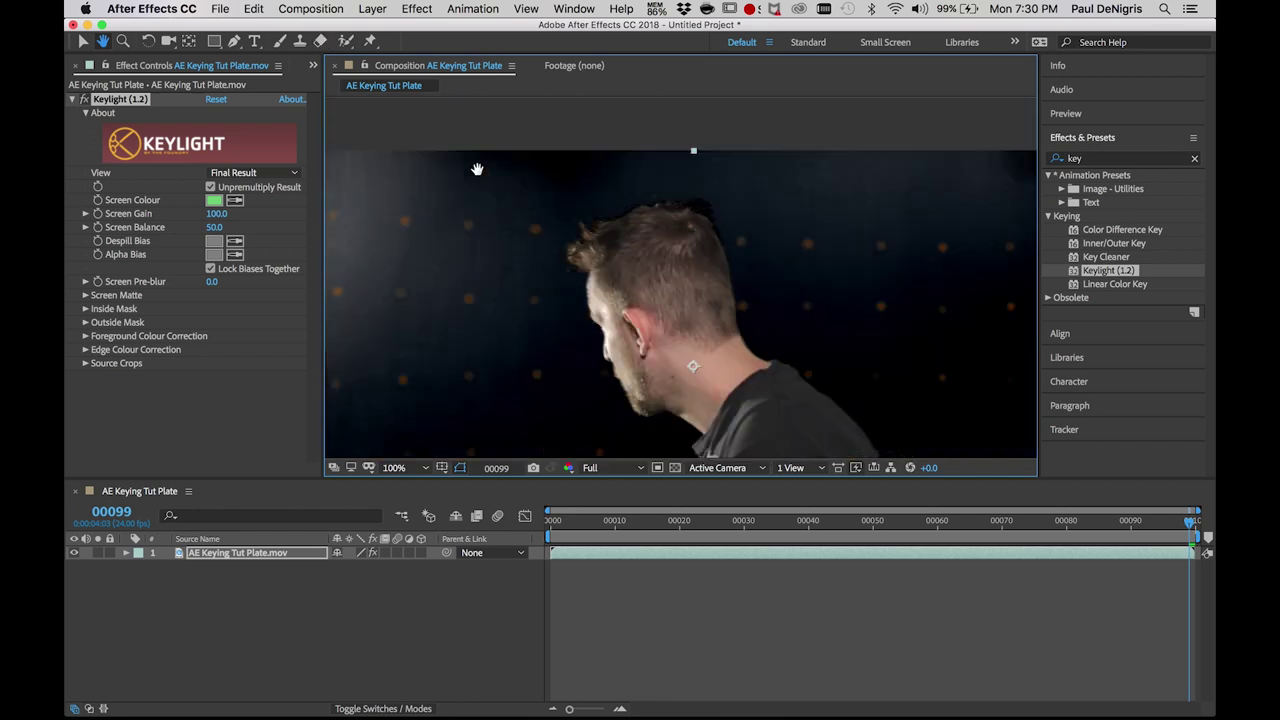
{"action": "scroll", "coordinate": [609, 220], "scroll_direction": "up", "scroll_amount": 2}
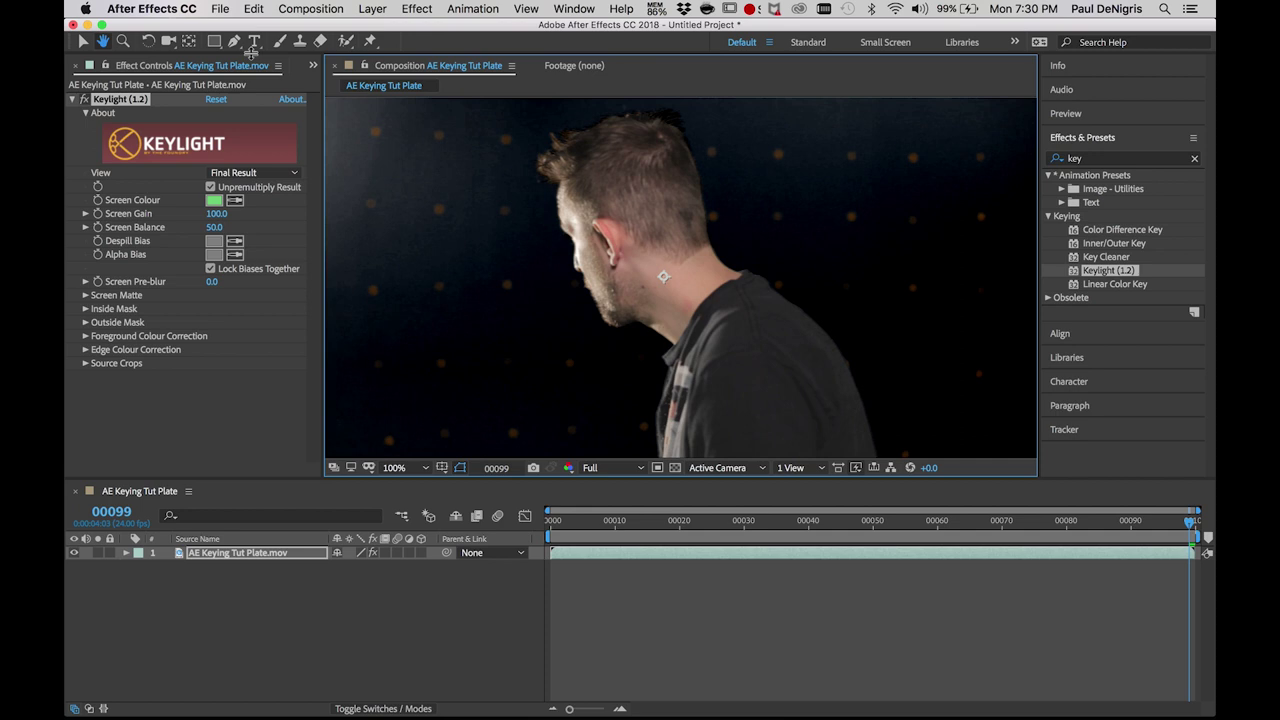
{"action": "left_click", "coordinate": [83, 42]}
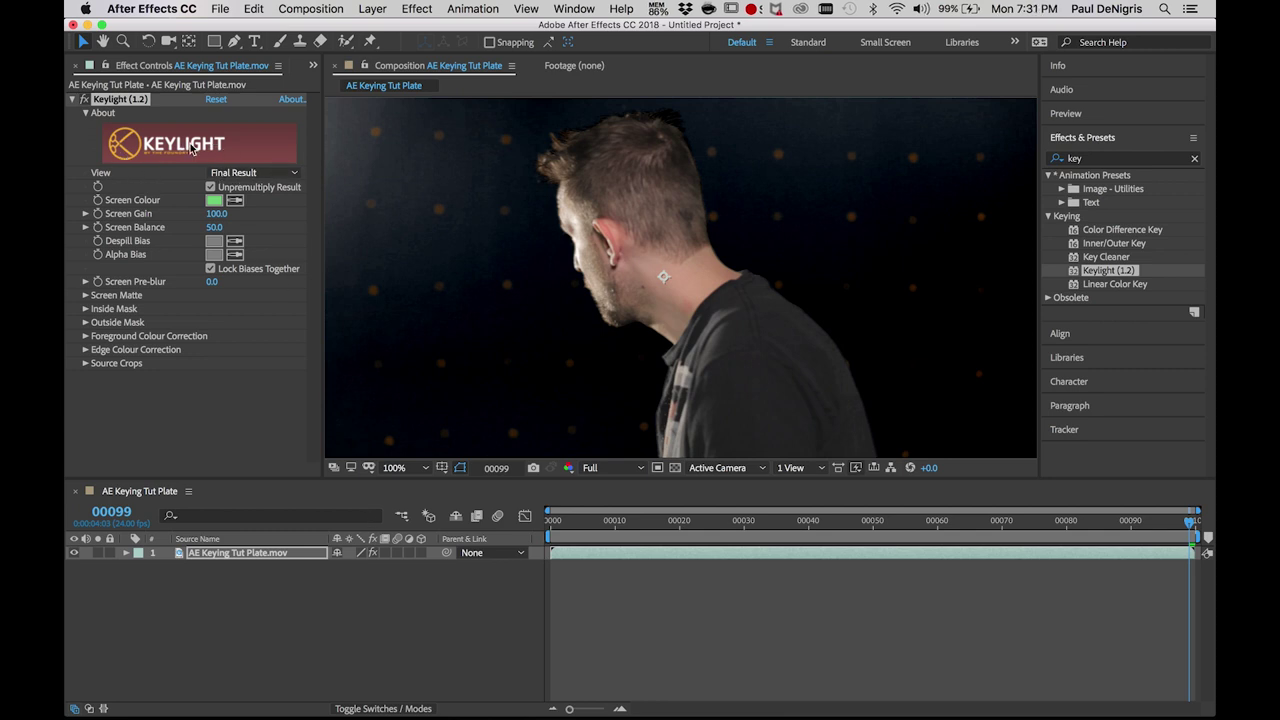
Display Keylight's Combined Matte and fit the whole frame in the viewer, up to 200%.
{"action": "left_click", "coordinate": [239, 175]}
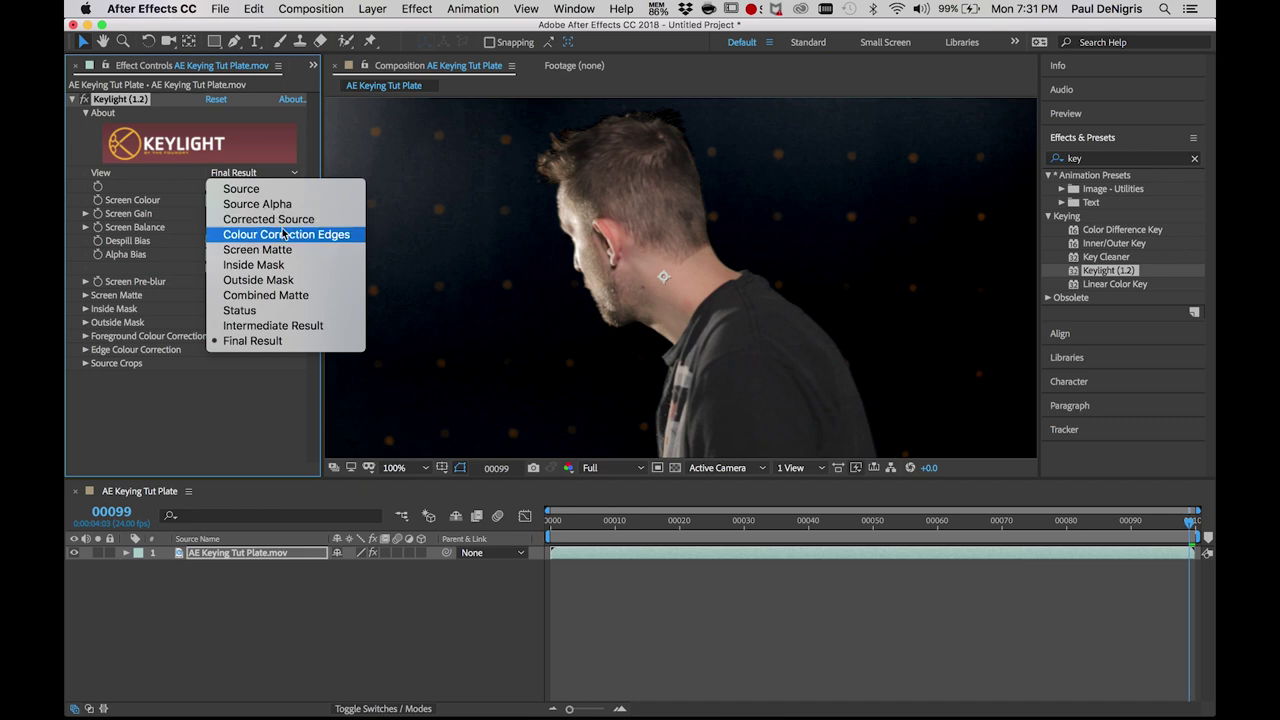
{"action": "left_click", "coordinate": [291, 296]}
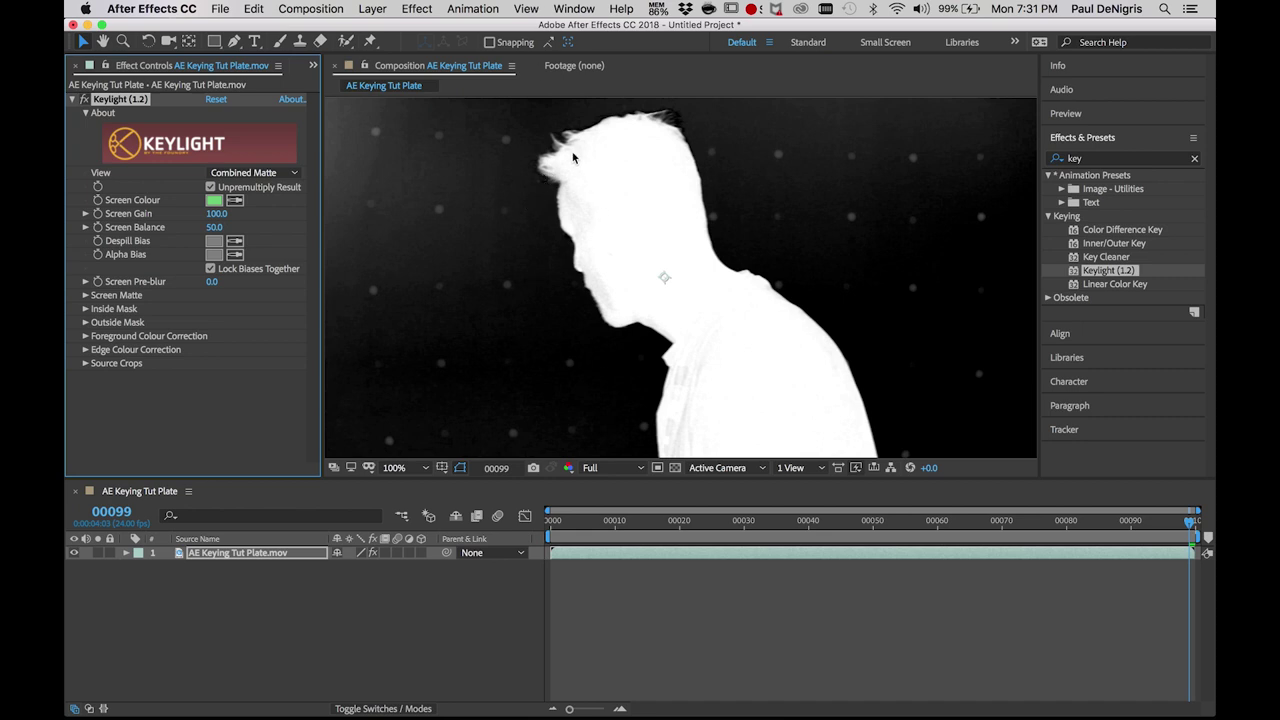
{"action": "left_click", "coordinate": [424, 467]}
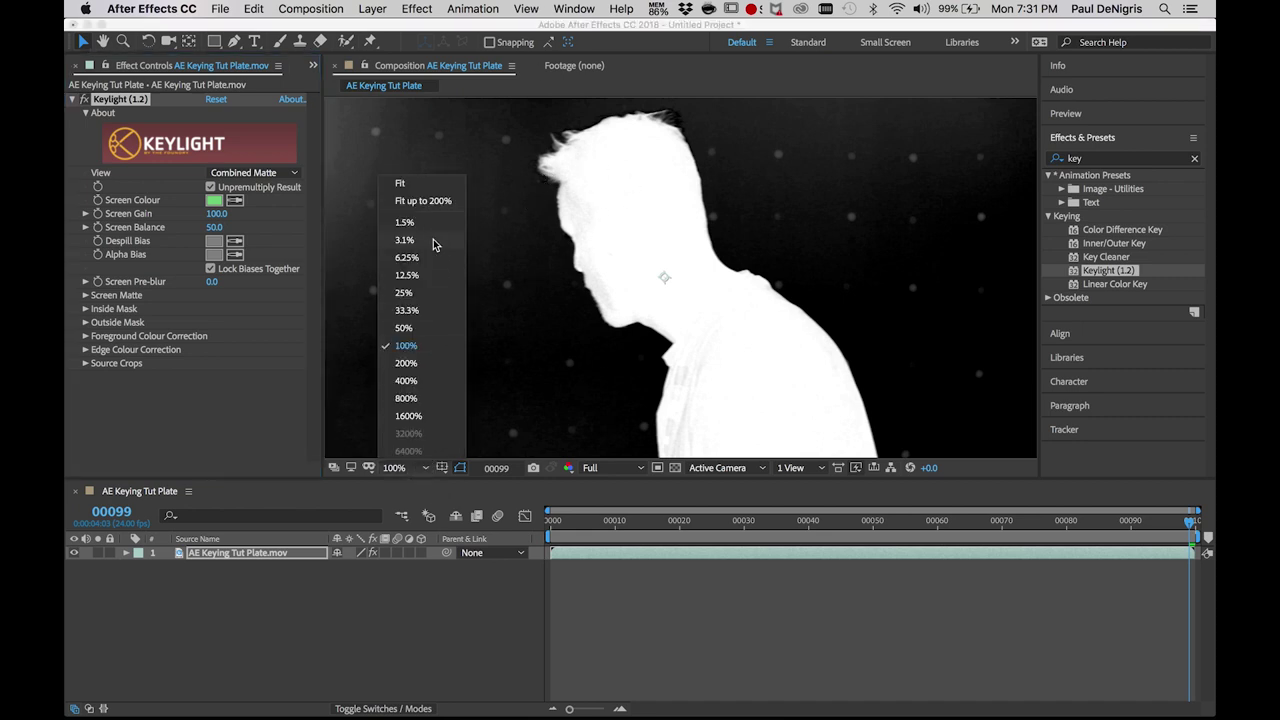
{"action": "left_click", "coordinate": [425, 201]}
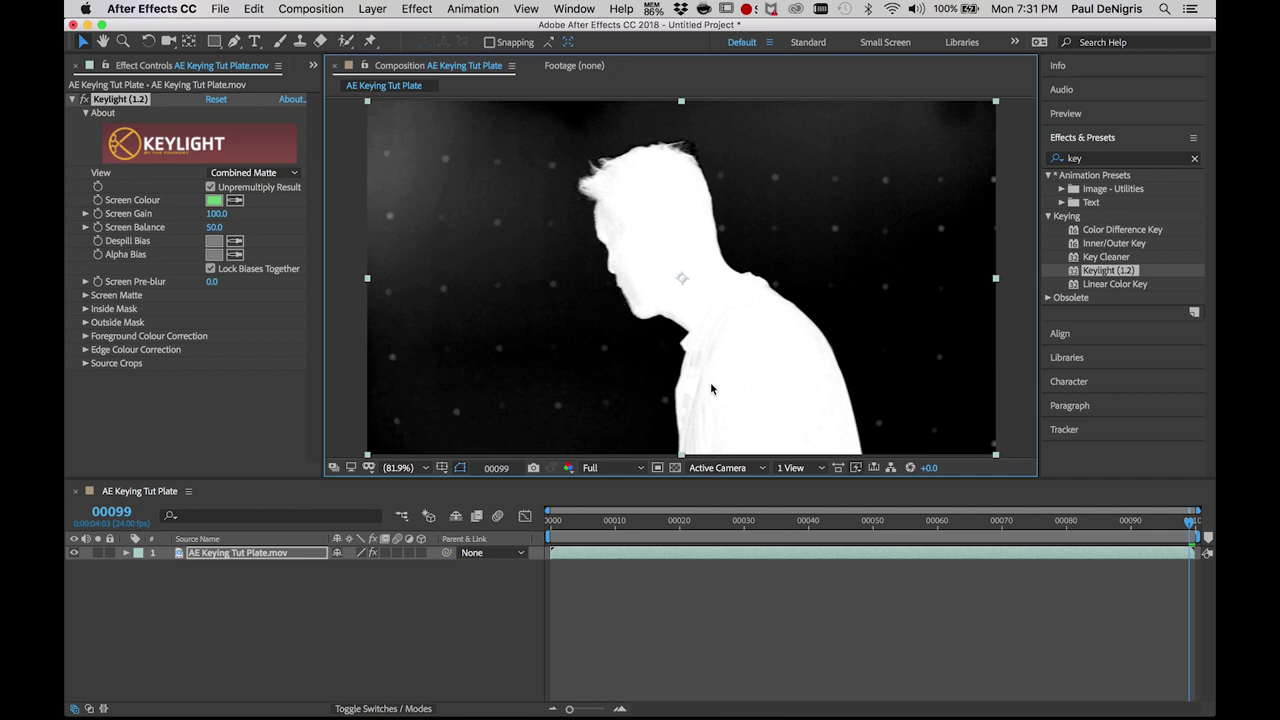
Examine the Combined Matte along the man's face and jacket front at 200% for grey areas.
{"action": "key", "text": "period"}
{"action": "key", "text": "period"}
{"action": "key", "text": "period"}
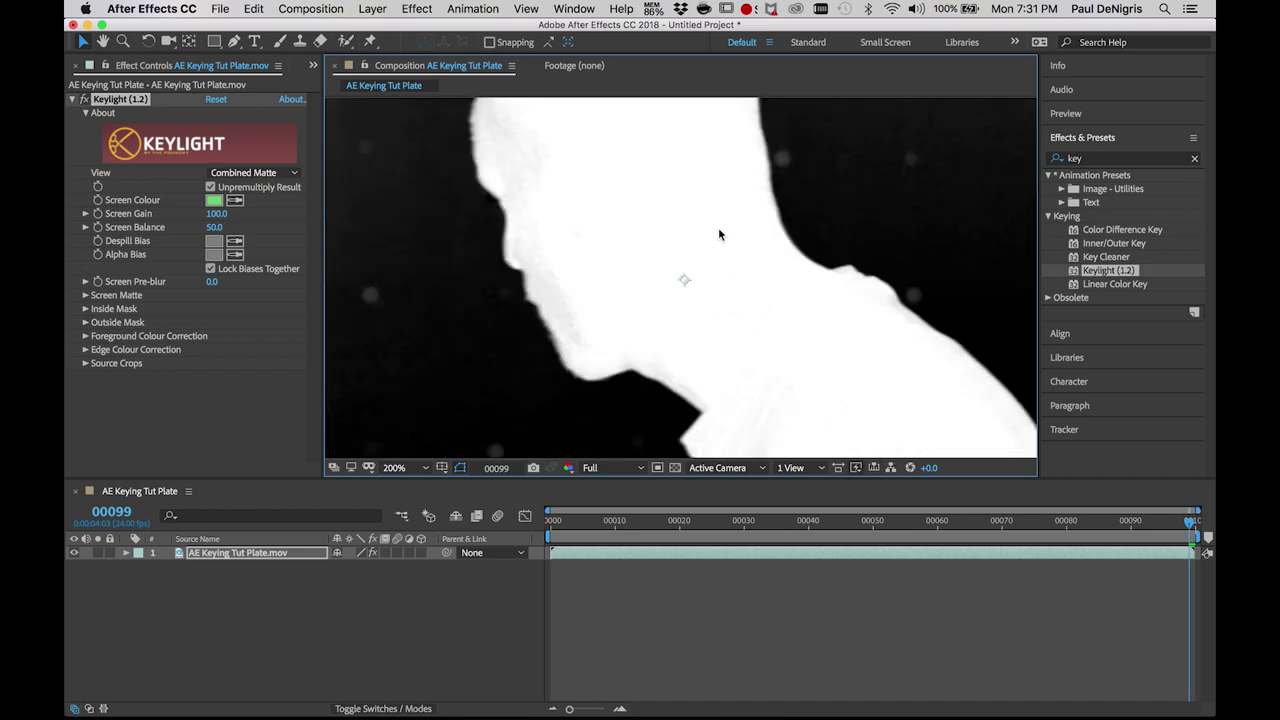
{"action": "key", "text": "h"}
{"action": "left_click_drag", "start_coordinate": [703, 366], "coordinate": [686, 301]}
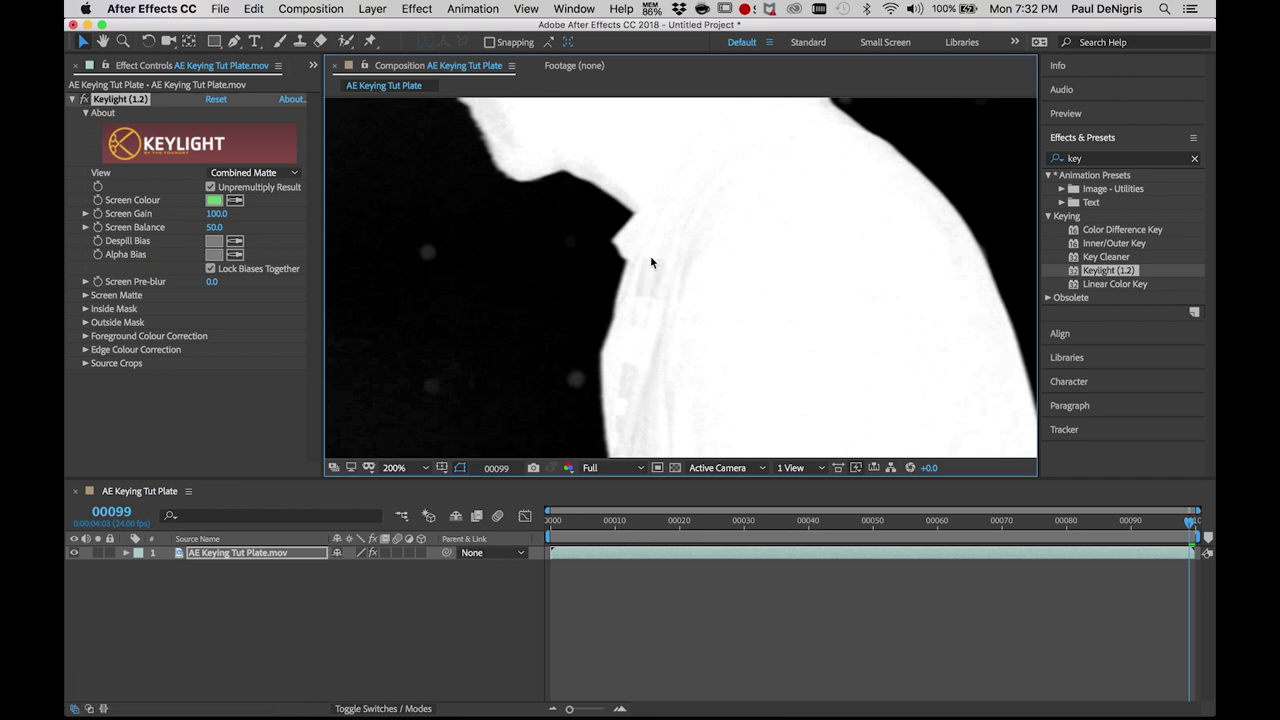
{"action": "key", "text": "comma"}
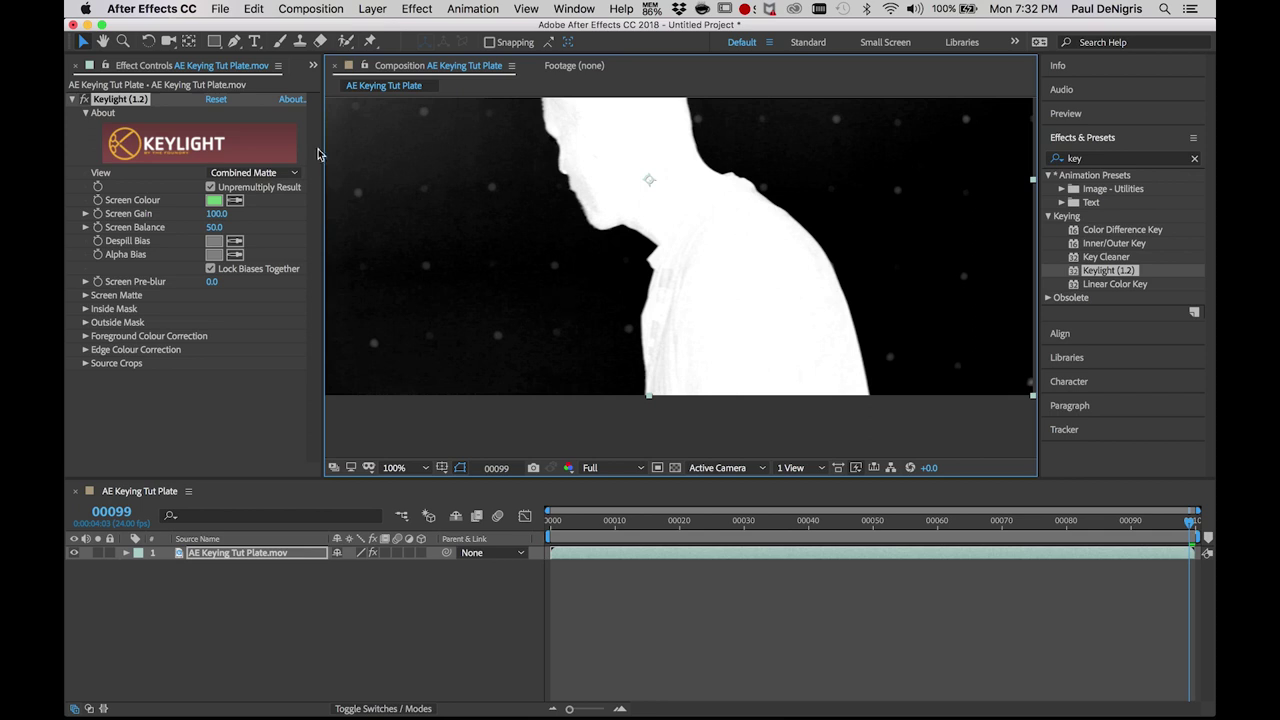
Return Keylight's view to Final Result and fit the whole frame in the viewer.
{"action": "left_click", "coordinate": [262, 172]}
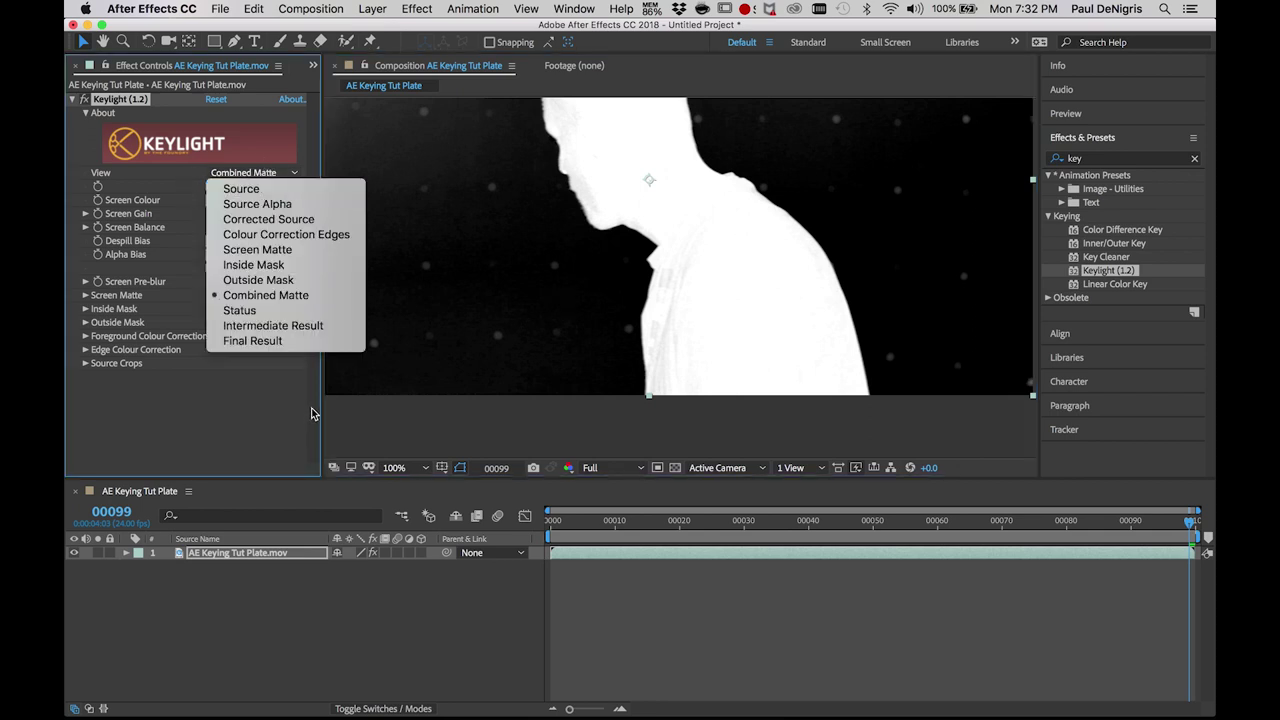
{"action": "left_click", "coordinate": [284, 341]}
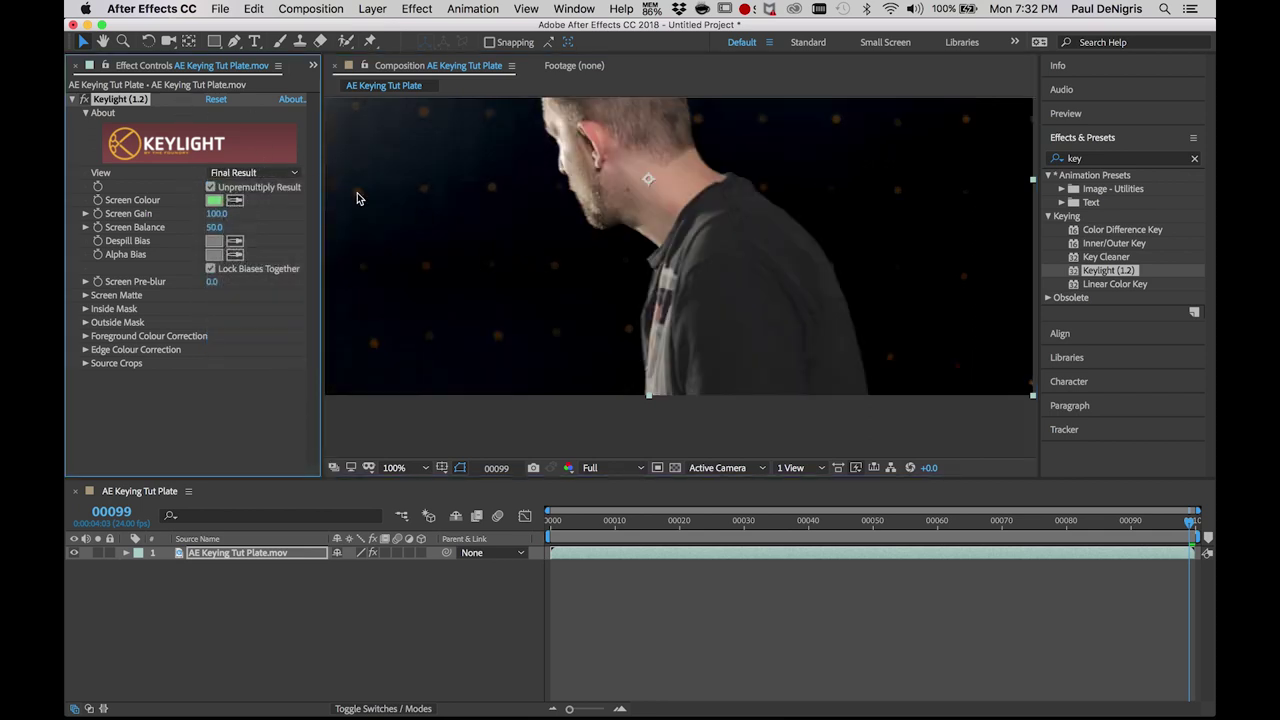
{"action": "left_click", "coordinate": [404, 467]}
{"action": "left_click", "coordinate": [432, 208]}
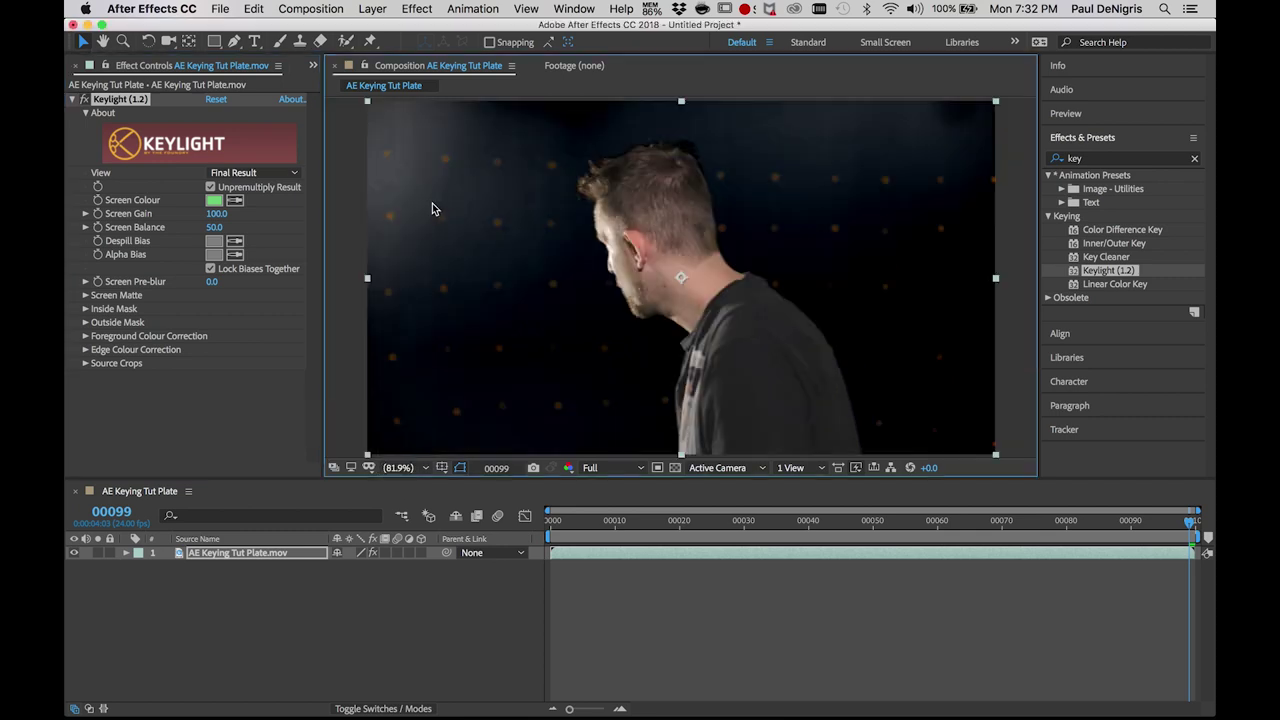
Add AE Keying Tut BG.jpg to the composition beneath the green-screen plate layer.
{"action": "left_click", "coordinate": [313, 65]}
{"action": "left_click", "coordinate": [360, 84]}
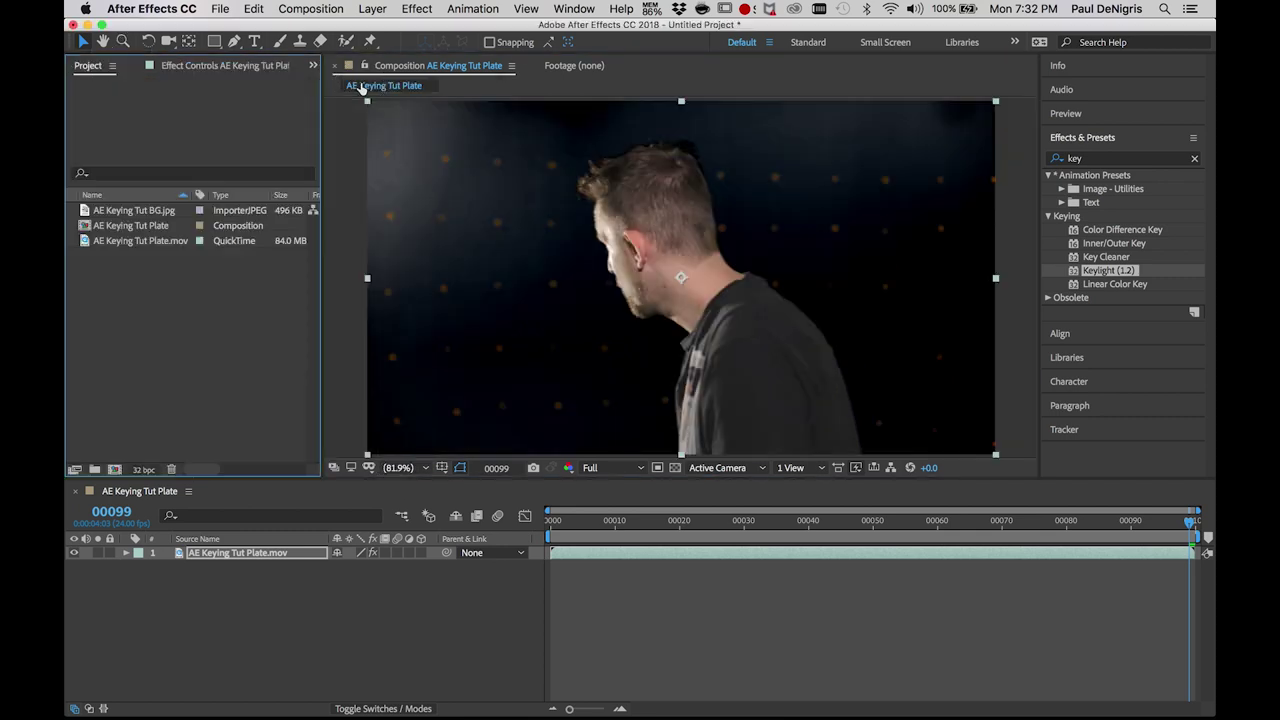
{"action": "left_click", "coordinate": [136, 212]}
{"action": "left_click_drag", "start_coordinate": [173, 215], "coordinate": [390, 615]}
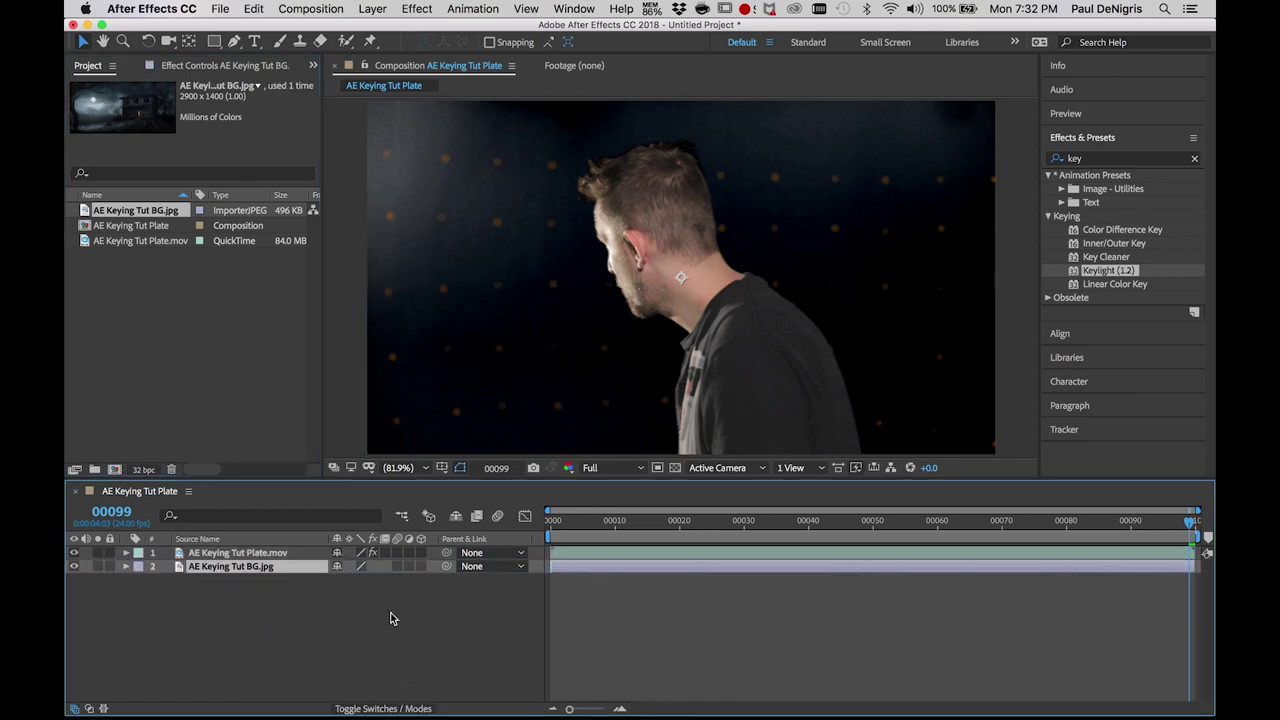
Magnify the jacket front to 400% and shift the background layer behind it to test the keyed edge.
{"action": "key", "text": "period"}
{"action": "key", "text": "period"}
{"action": "key", "text": "period"}
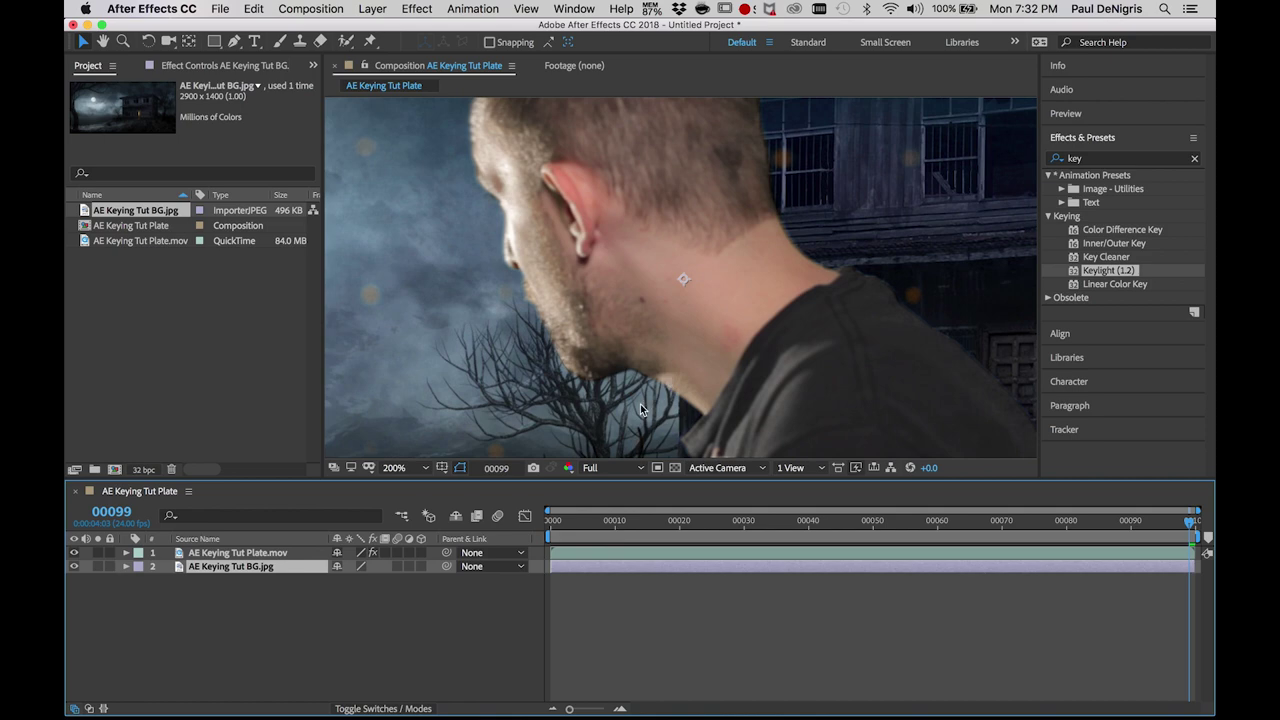
{"action": "key", "text": "h"}
{"action": "scroll", "coordinate": [609, 229], "scroll_direction": "up", "scroll_amount": 2}
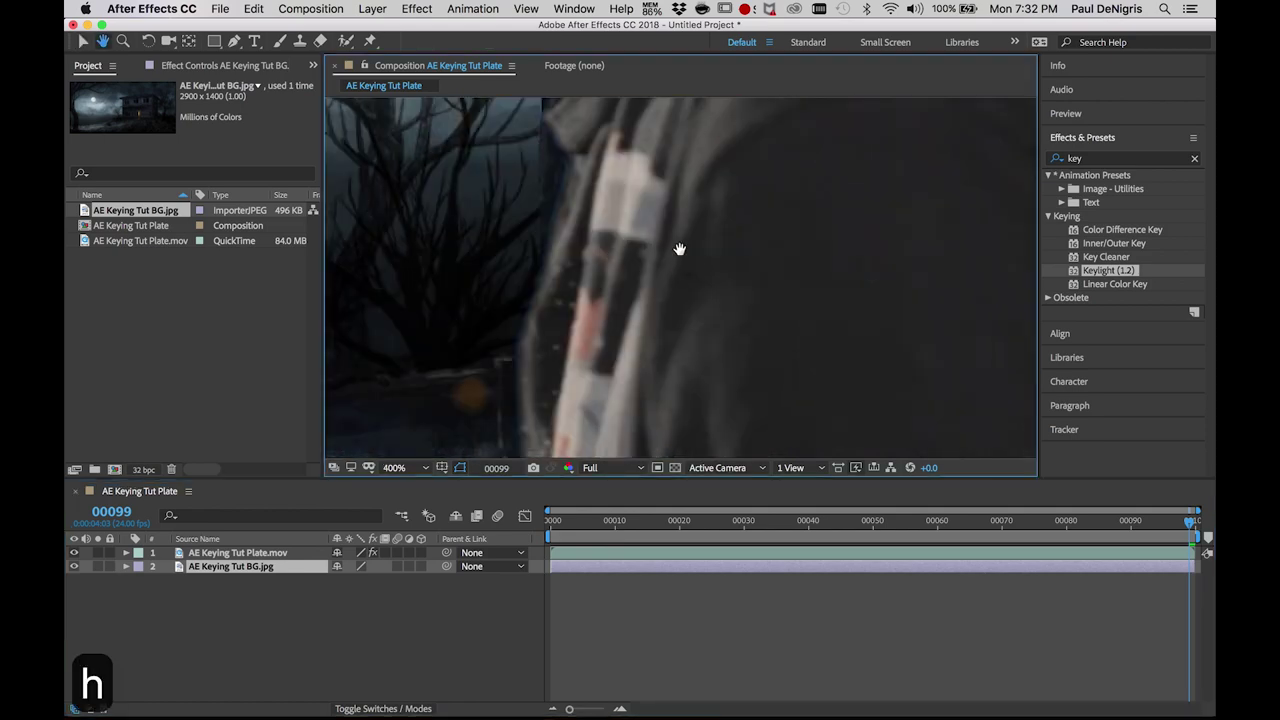
{"action": "left_click_drag", "start_coordinate": [679, 248], "coordinate": [691, 283]}
{"action": "key", "text": "v"}
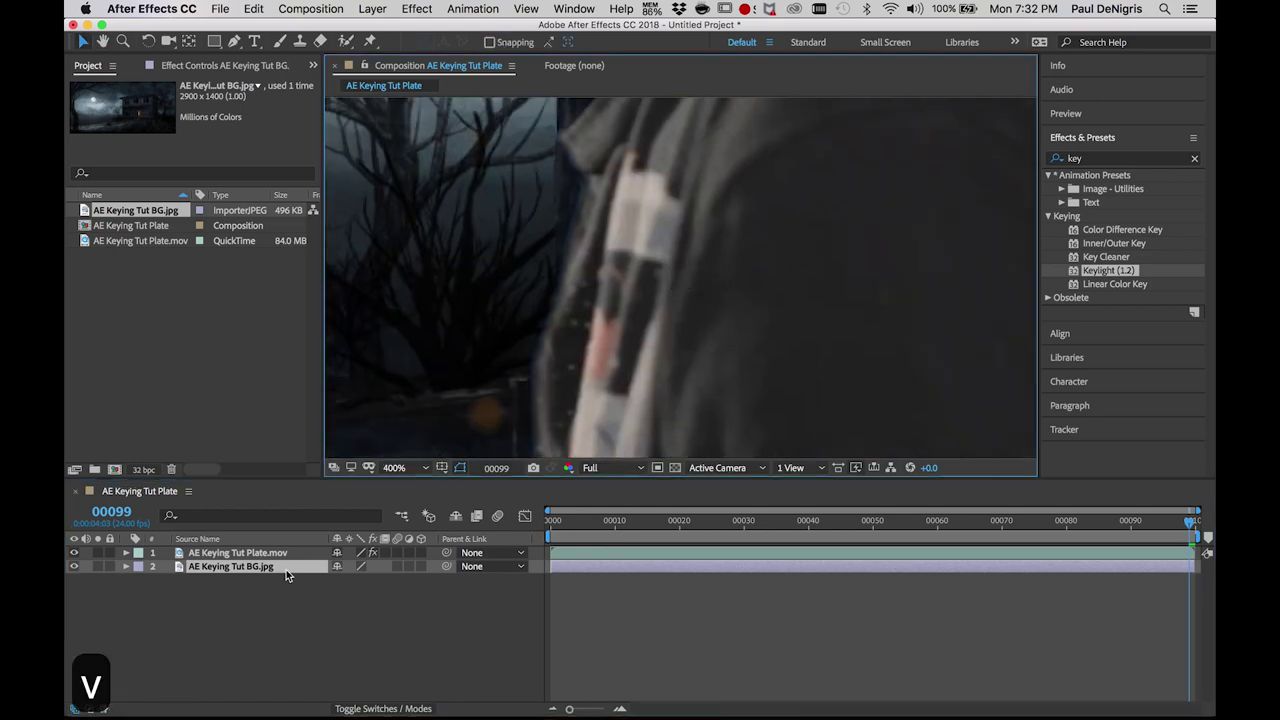
{"action": "left_click_drag", "start_coordinate": [535, 195], "coordinate": [724, 189]}
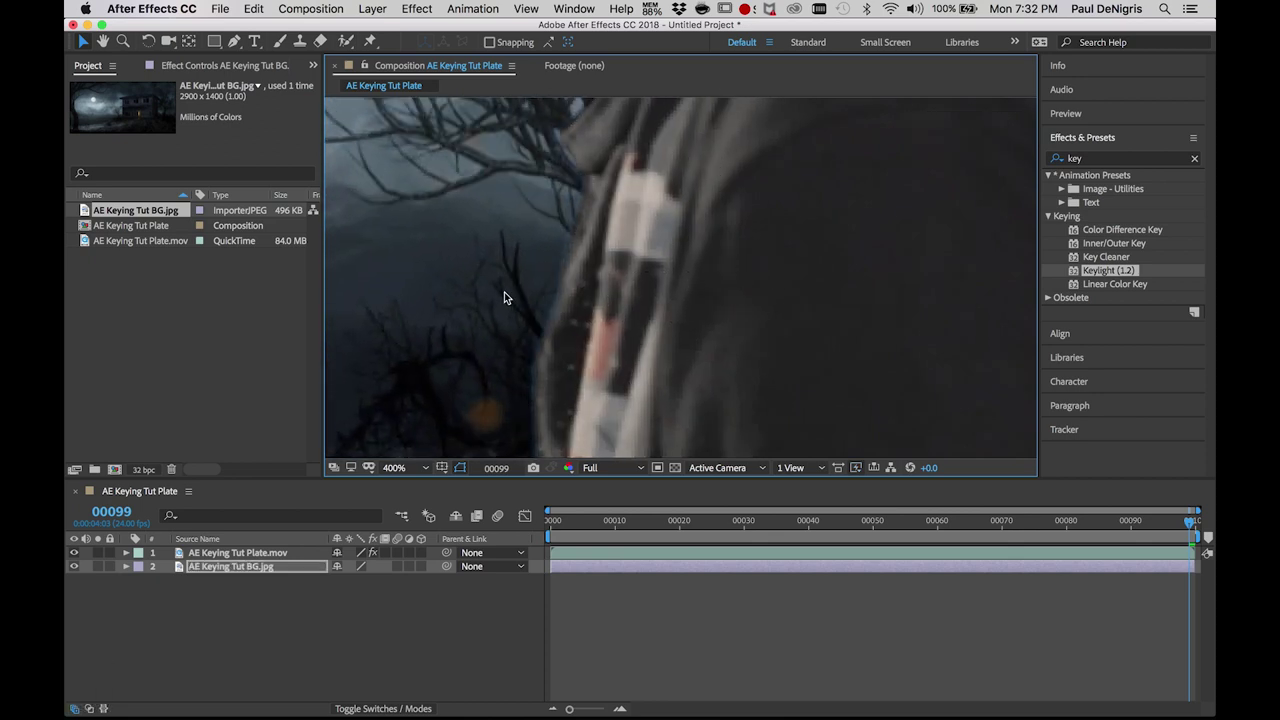
{"action": "left_click_drag", "start_coordinate": [504, 297], "coordinate": [703, 167]}
Shift the background layer behind the man's face and chin at 400% to test that edge.
{"action": "left_click_drag", "start_coordinate": [407, 323], "coordinate": [677, 366]}
{"action": "key", "text": "g"}
{"action": "key", "text": "h"}
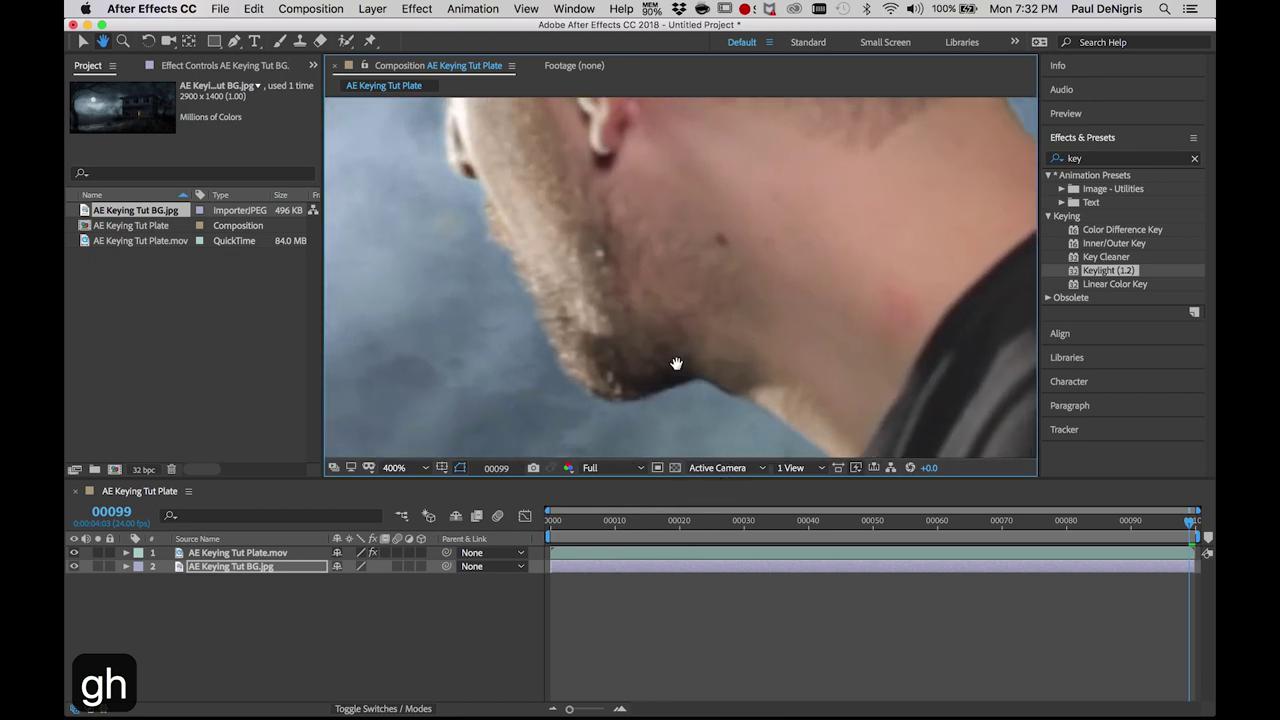
{"action": "key", "text": "v"}
{"action": "left_click_drag", "start_coordinate": [548, 390], "coordinate": [728, 308]}
Display the composite at 50% and slide the background layer left so the moon sits clear of the man's face.
{"action": "key", "text": "slash"}
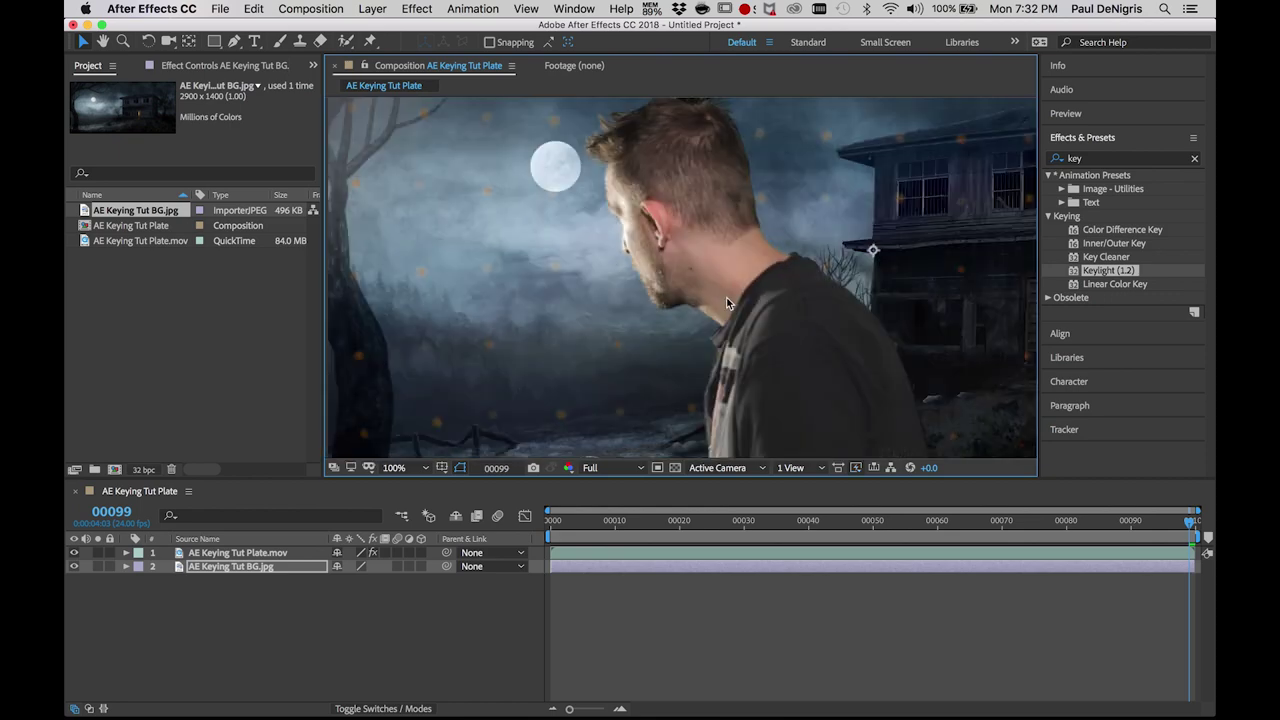
{"action": "key", "text": "comma"}
{"action": "key", "text": "comma"}
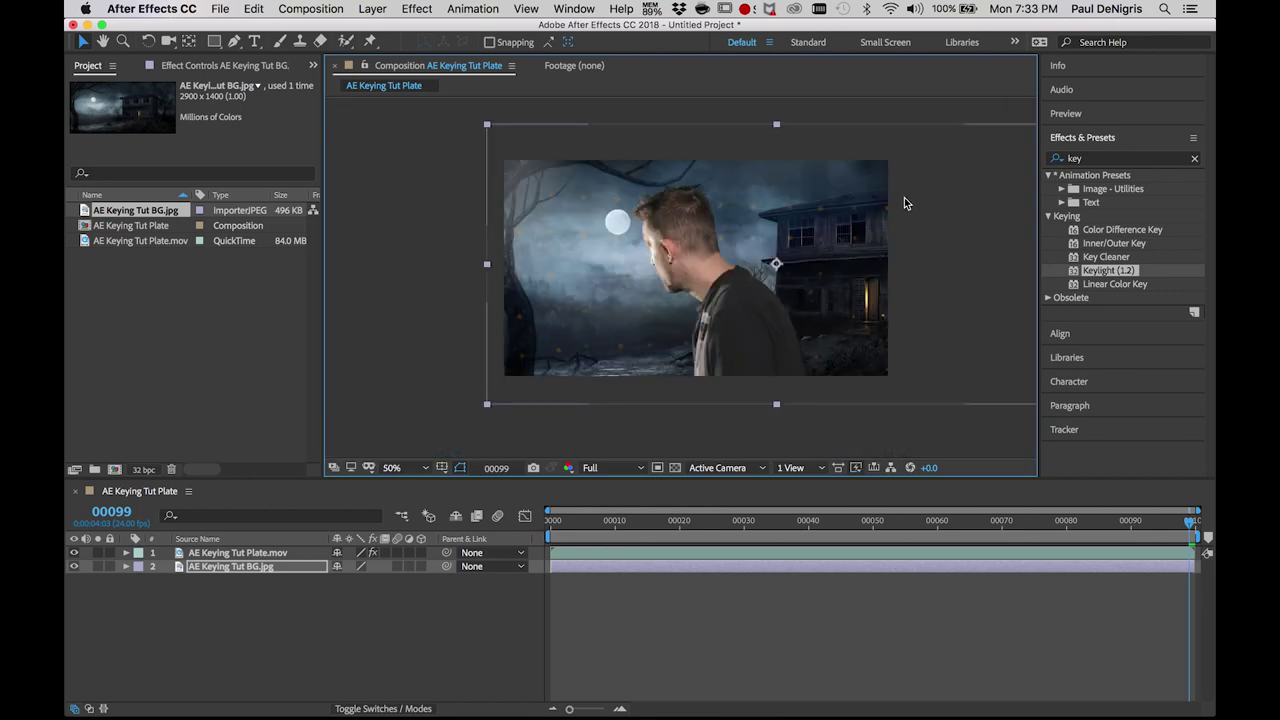
{"action": "left_click_drag", "start_coordinate": [945, 250], "coordinate": [867, 250]}
Hide the background layer and show the plate's Keylight result as Combined Matte, fitted up to 200%.
{"action": "left_click", "coordinate": [113, 592]}
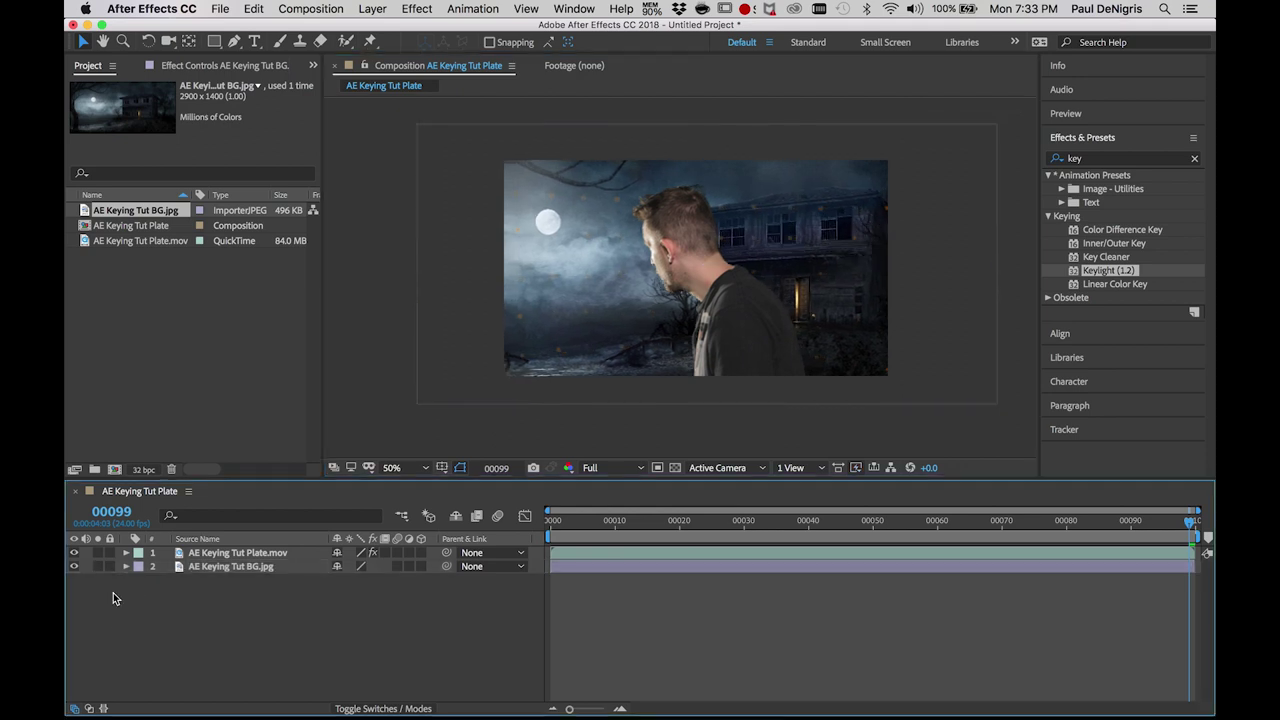
{"action": "left_click", "coordinate": [73, 566]}
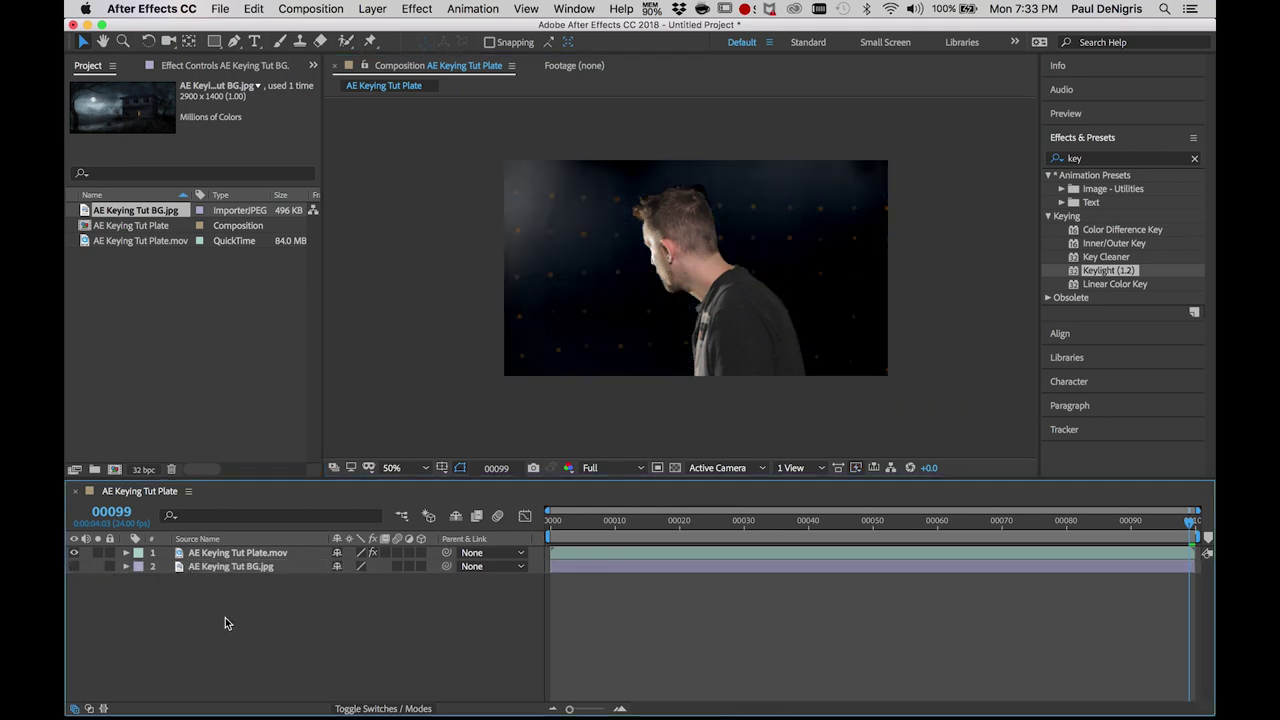
{"action": "left_click", "coordinate": [222, 555]}
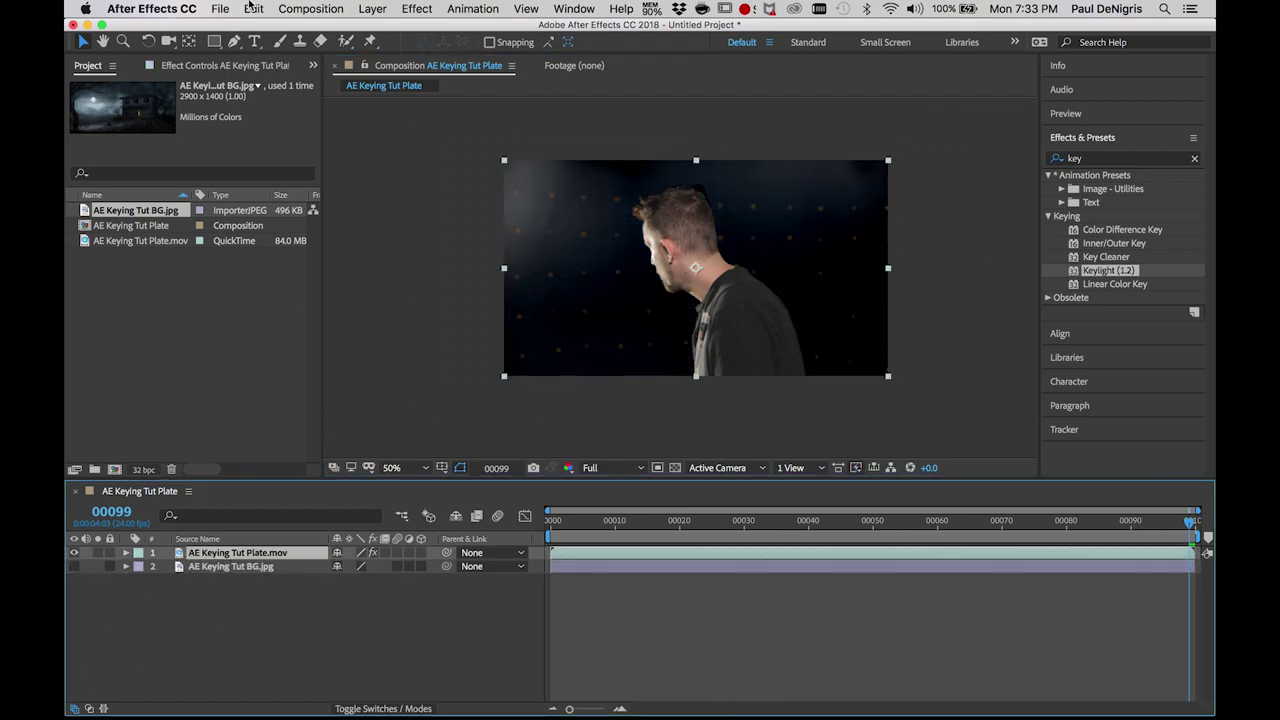
{"action": "left_click", "coordinate": [198, 66]}
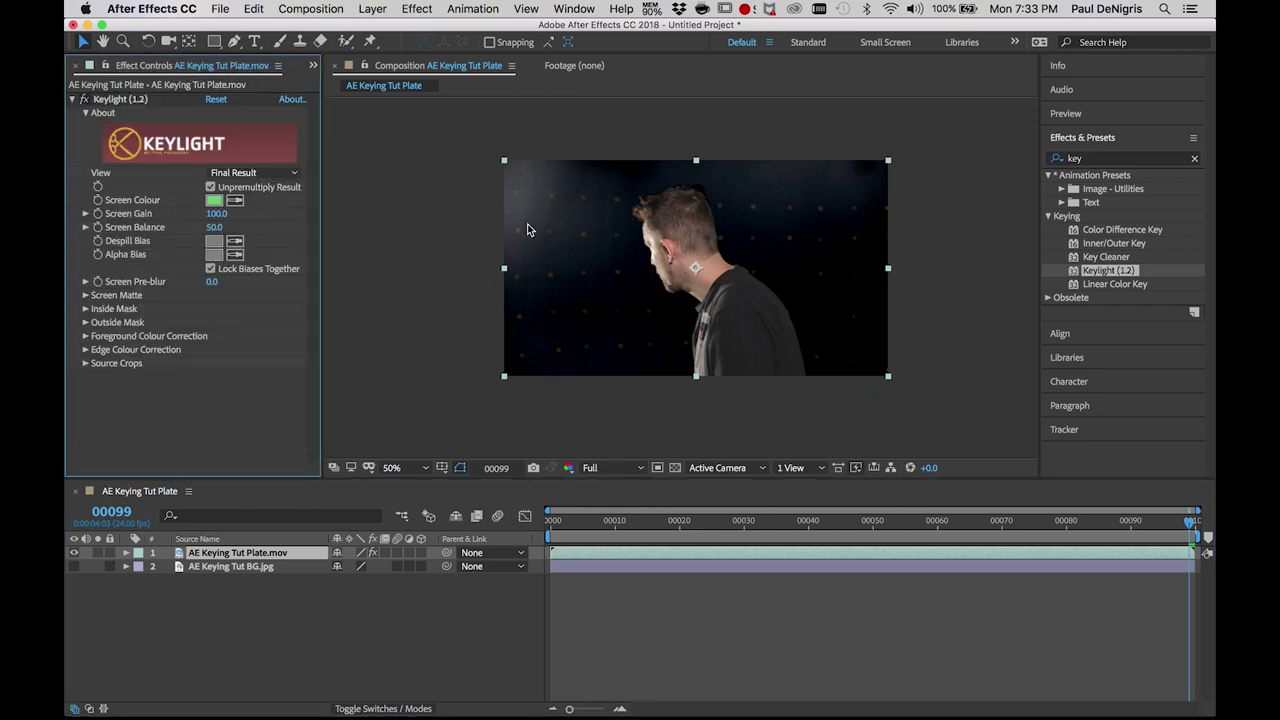
{"action": "left_click", "coordinate": [271, 172]}
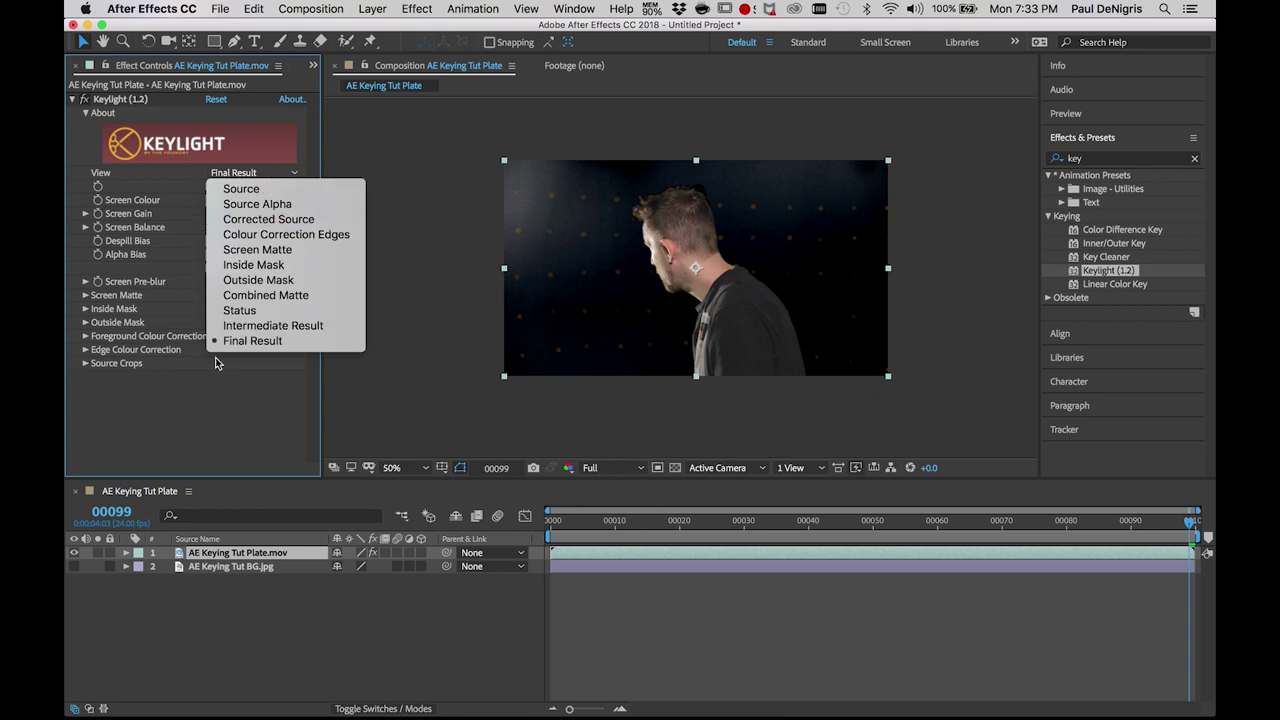
{"action": "left_click", "coordinate": [266, 295]}
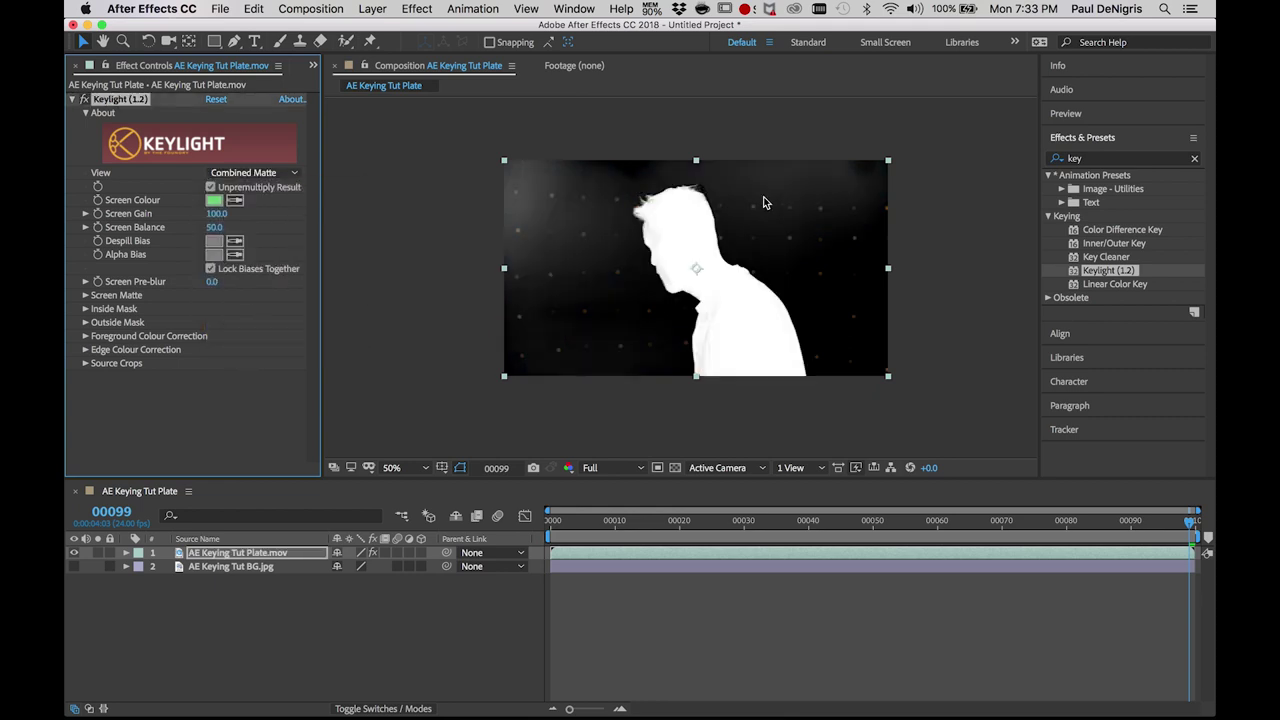
{"action": "left_click", "coordinate": [418, 462]}
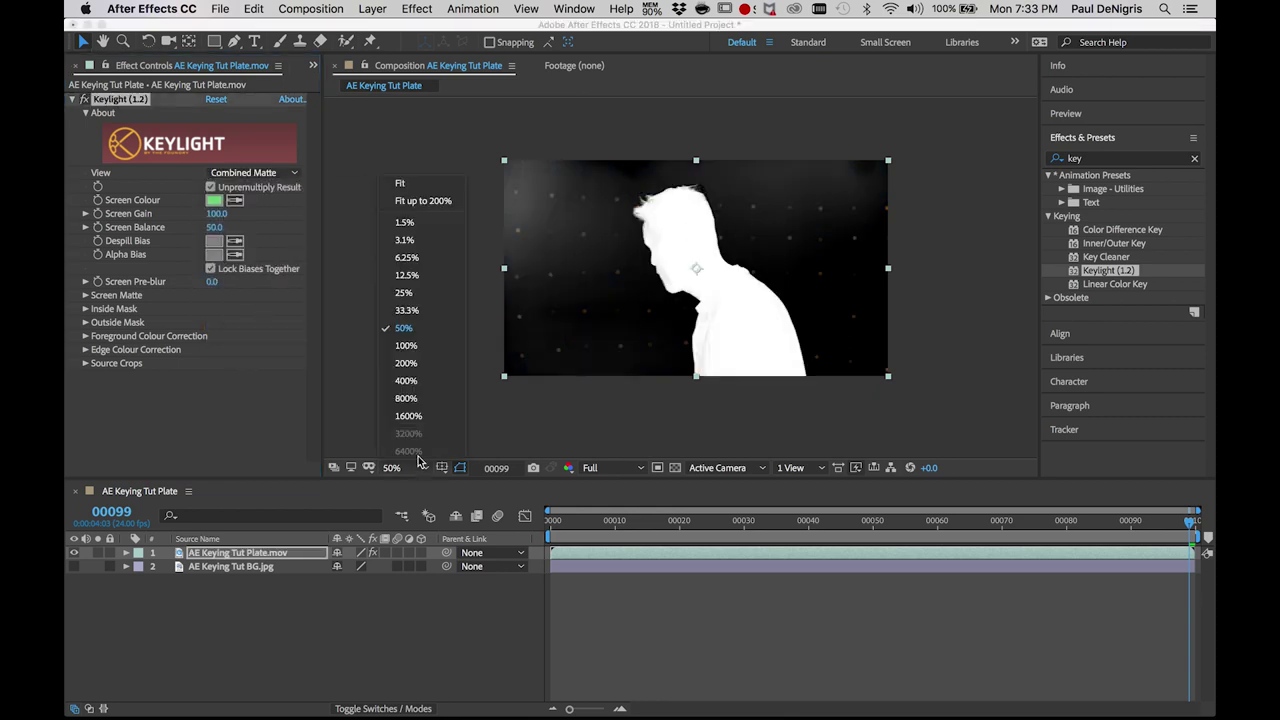
{"action": "left_click", "coordinate": [431, 204]}
Try a Keylight Screen Gain of 140 on the whole matte and restore it to 100.
{"action": "left_click_drag", "start_coordinate": [215, 213], "coordinate": [256, 222]}
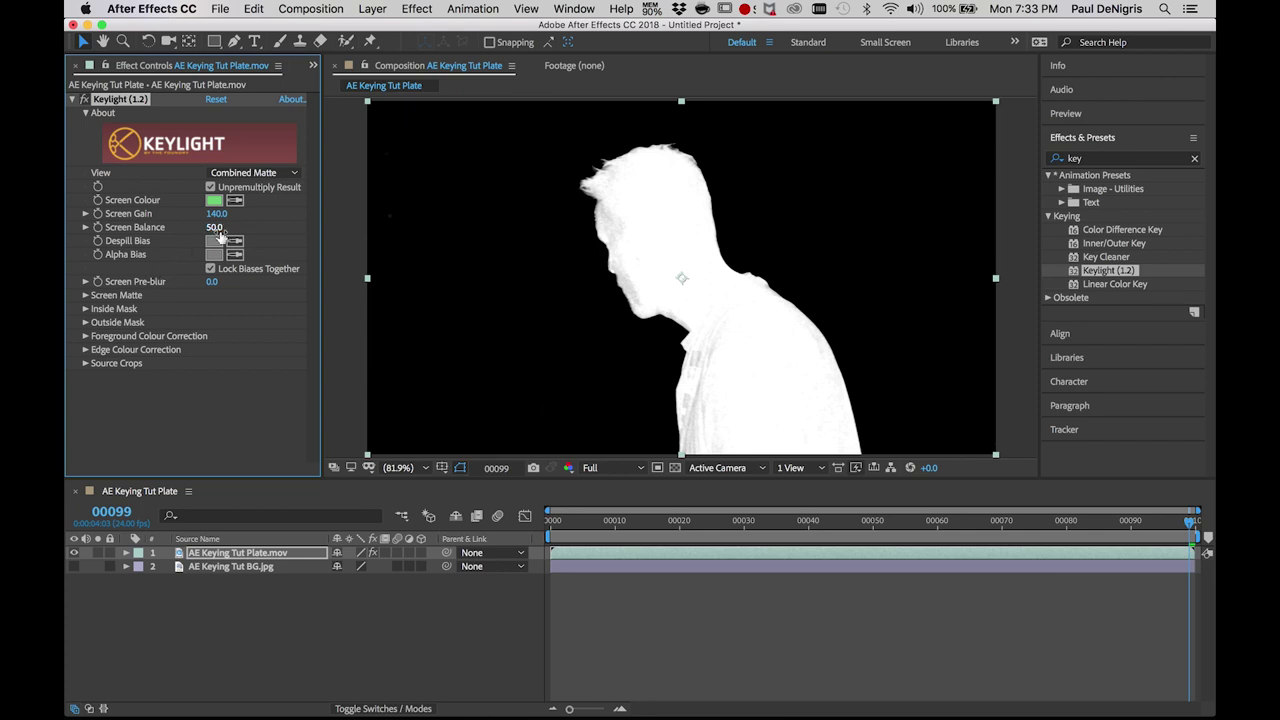
{"action": "left_click", "coordinate": [215, 213]}
{"action": "type", "text": "100"}
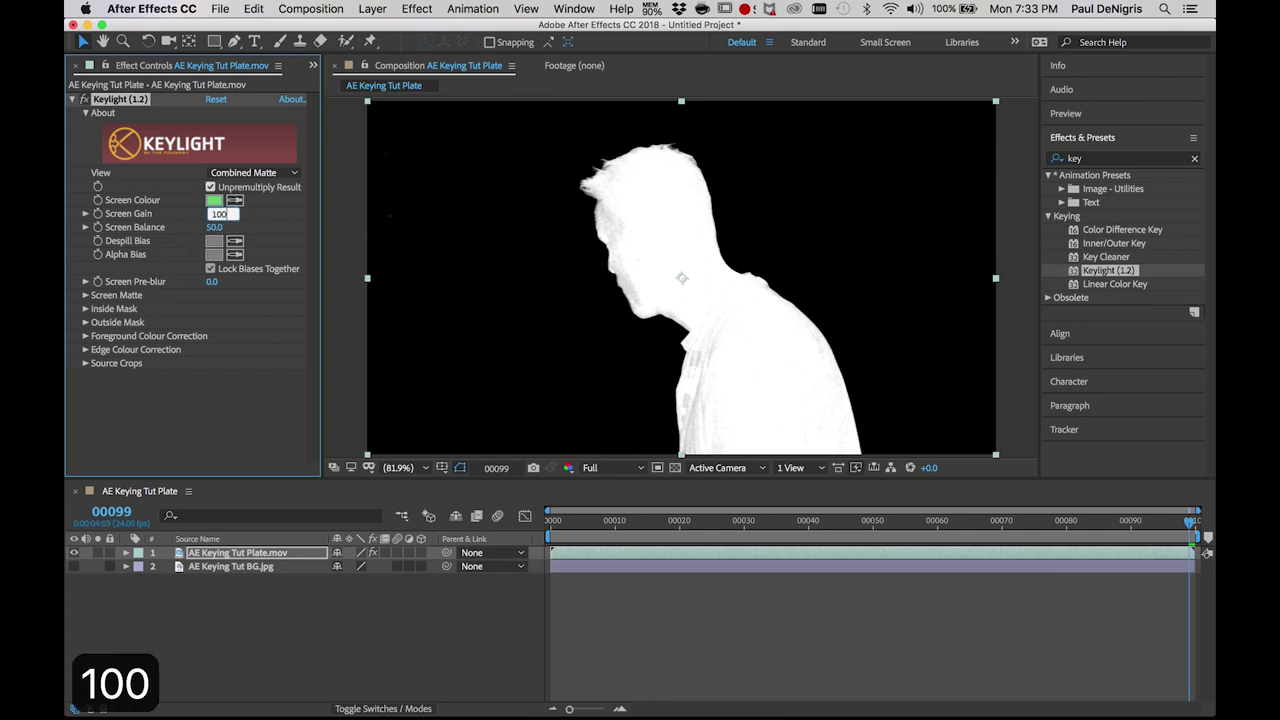
{"action": "key", "text": "Return"}
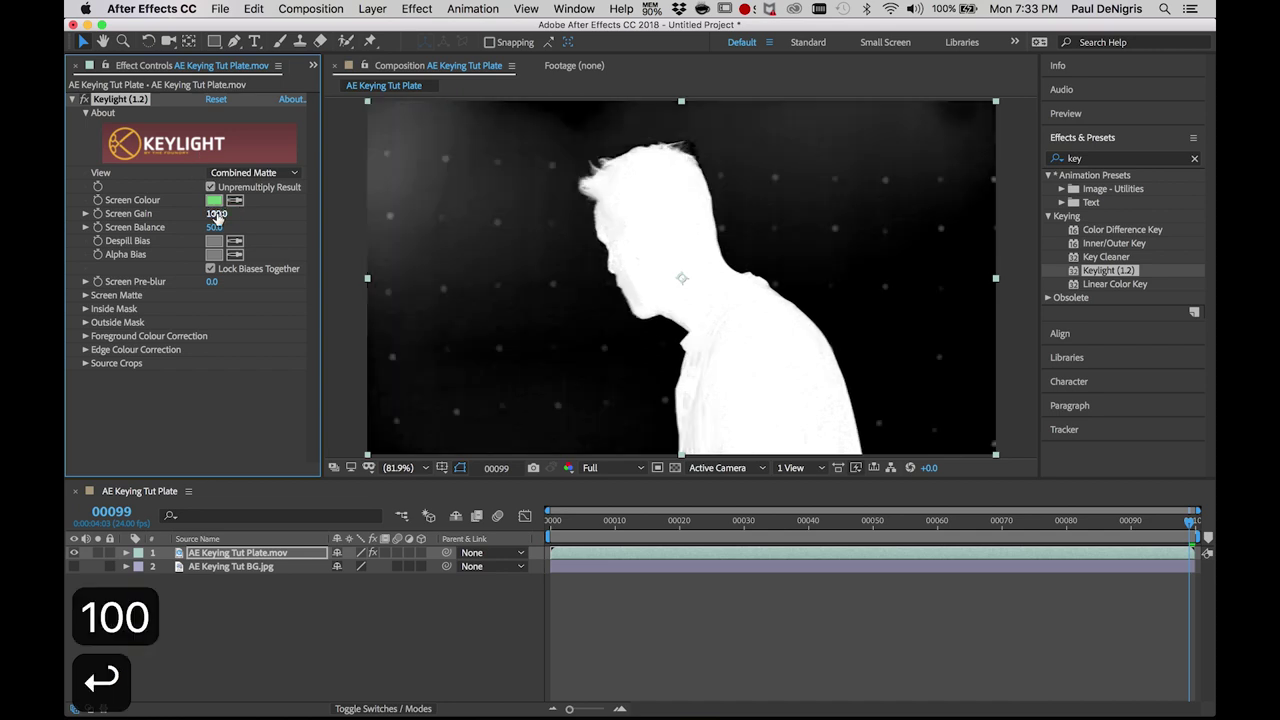
Try lowering the Screen Balance to 17 and restore it to 50.
{"action": "left_click_drag", "start_coordinate": [216, 226], "coordinate": [290, 258]}
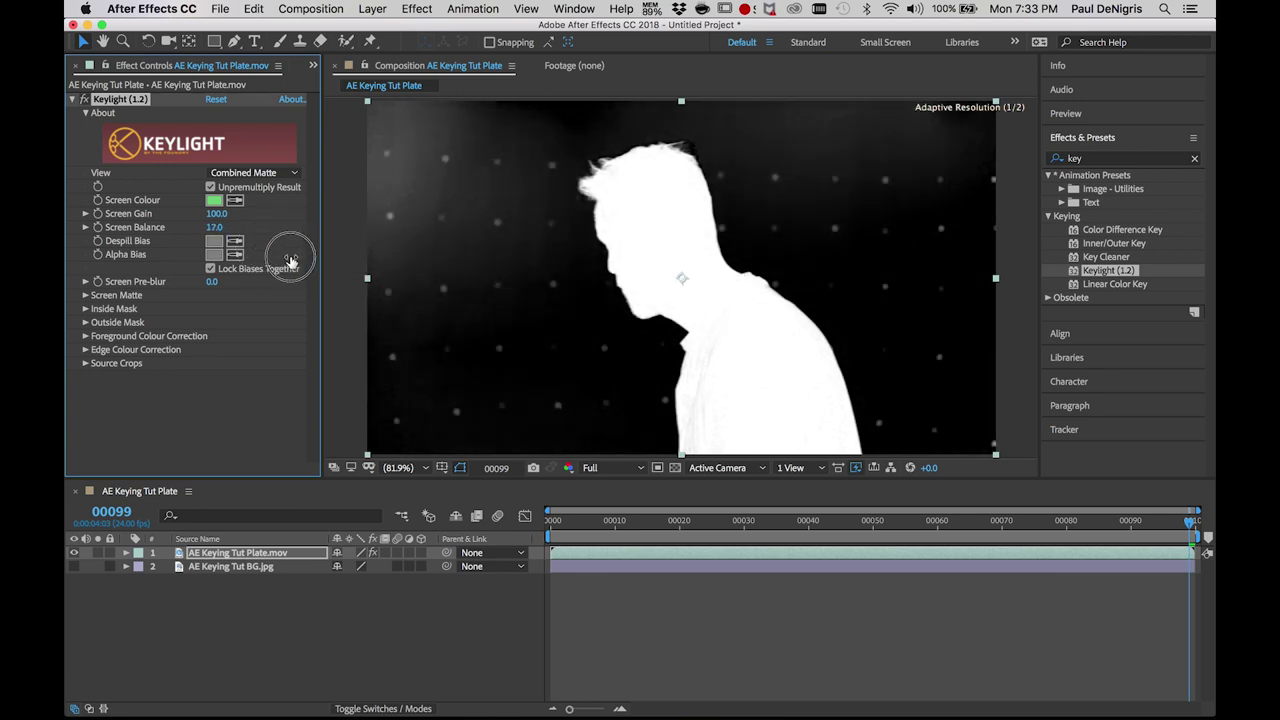
{"action": "left_click", "coordinate": [215, 227]}
{"action": "type", "text": "1050"}
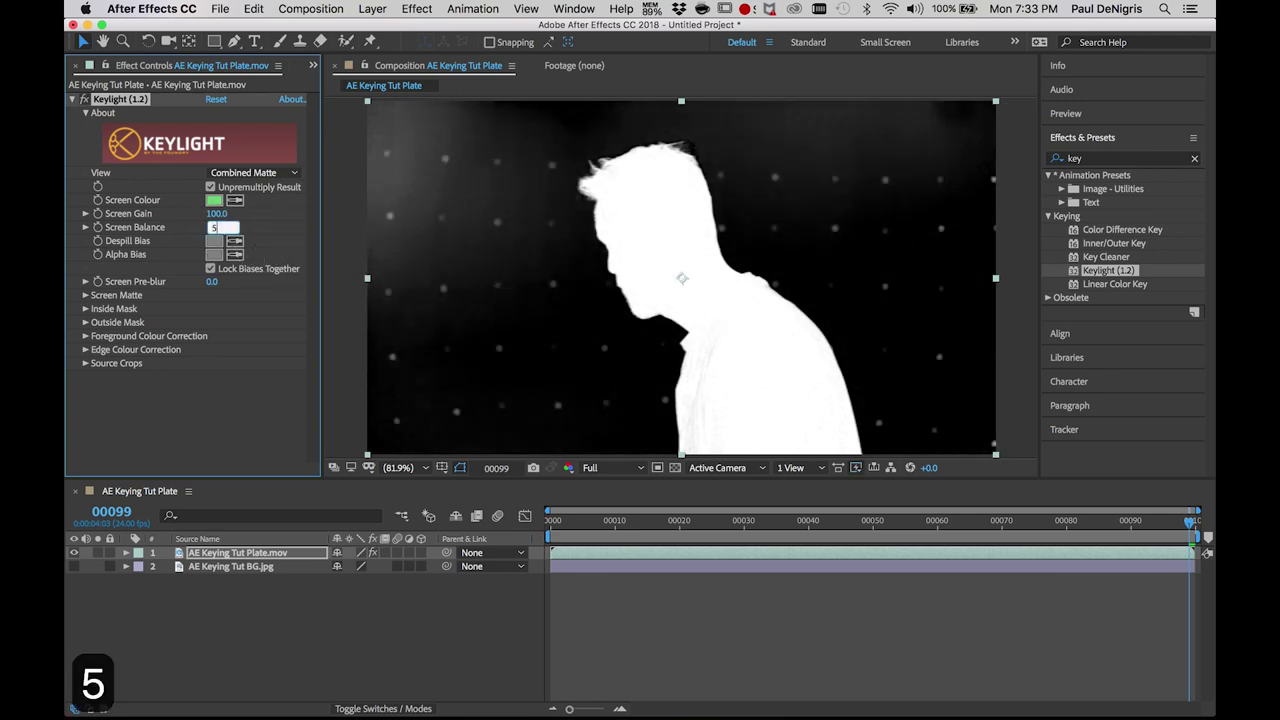
{"action": "key", "text": "Return"}
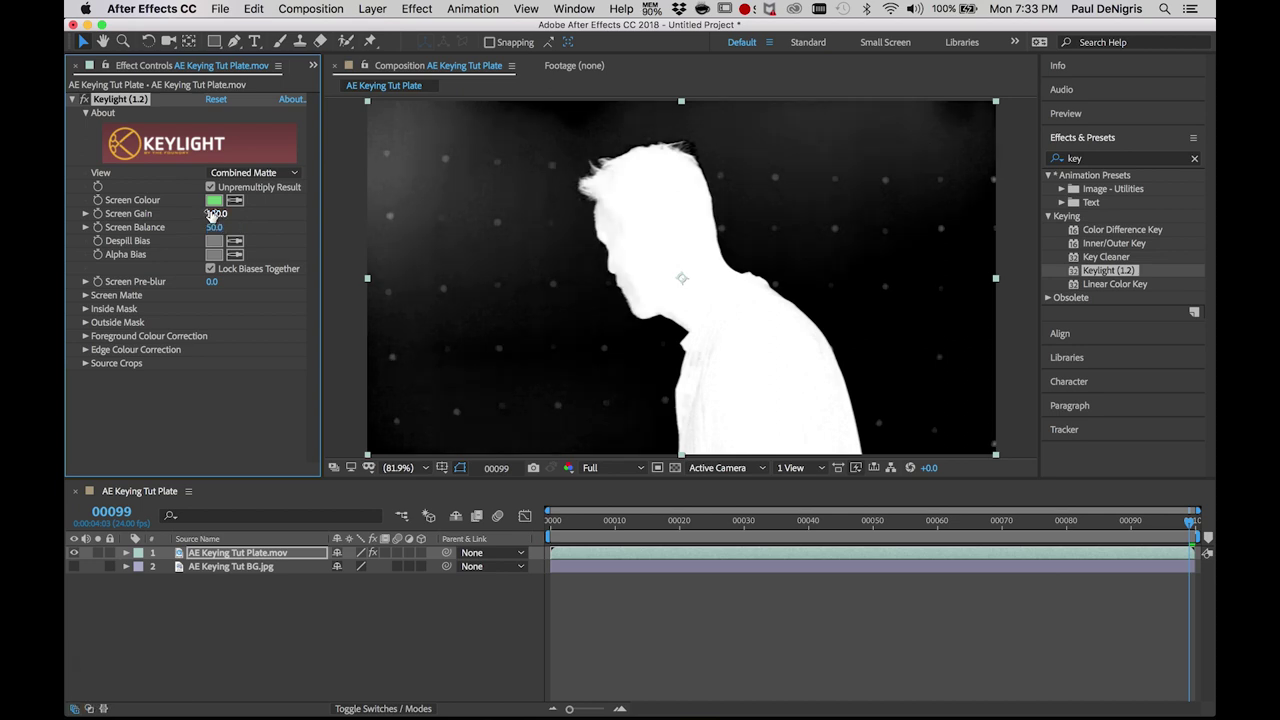
Set the Screen Gain to 104 and magnify the matte at the top of the hair to 400%.
{"action": "mouse_move", "coordinate": [213, 215]}
{"action": "left_mouse_down"}
{"action": "mouse_move", "coordinate": [248, 218]}
{"action": "mouse_move", "coordinate": [219, 218]}
{"action": "left_mouse_up"}
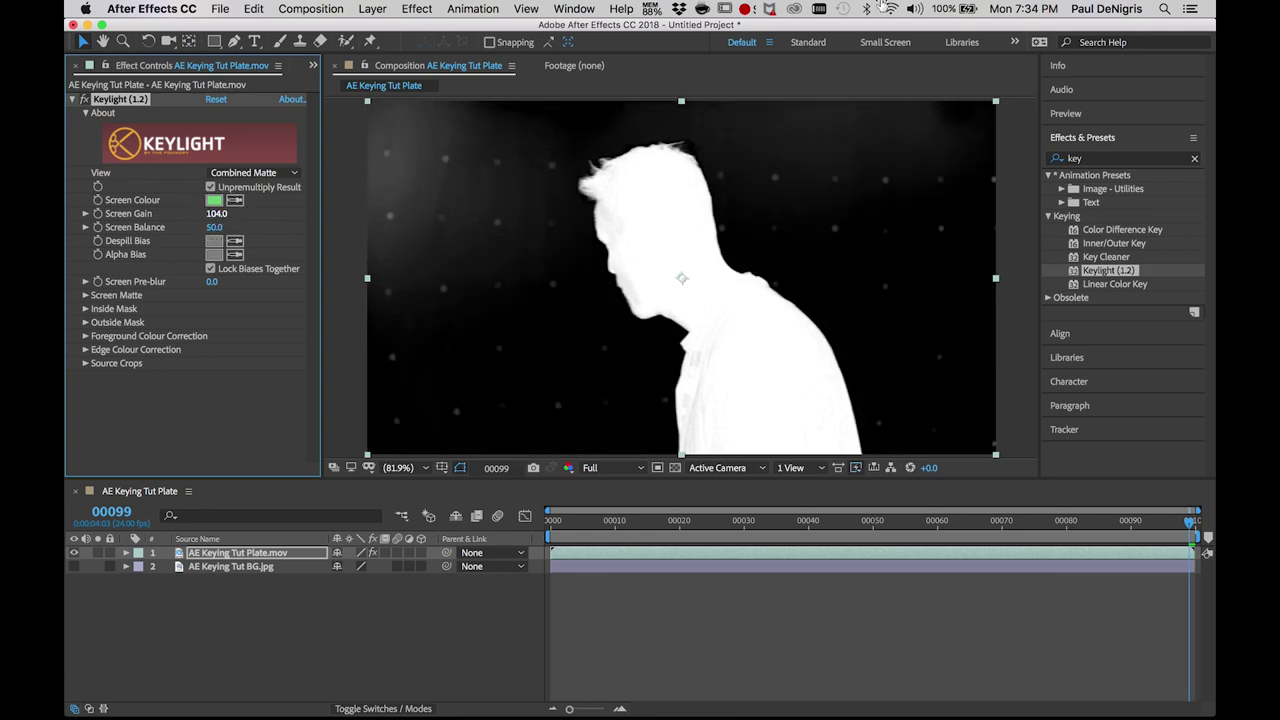
{"action": "key", "text": "period"}
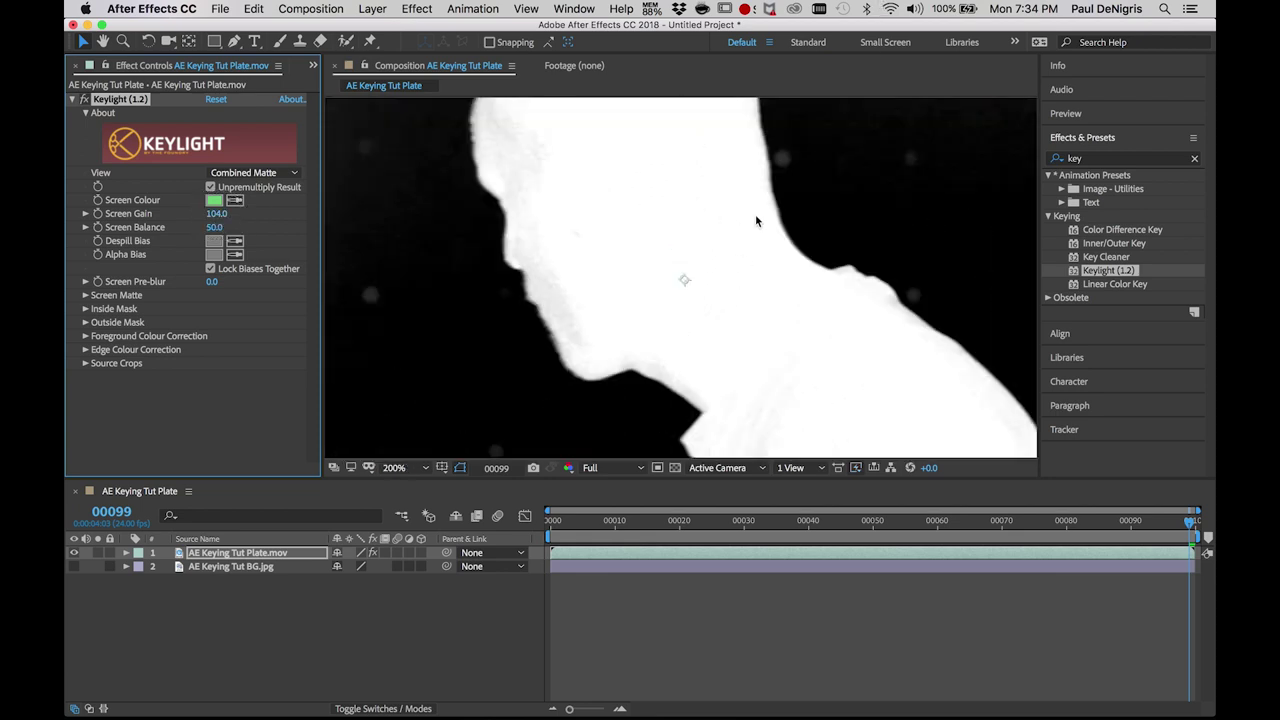
{"action": "key", "text": "h"}
{"action": "scroll", "coordinate": [758, 210], "scroll_direction": "up", "scroll_amount": 3}
{"action": "scroll", "coordinate": [757, 286], "scroll_direction": "up", "scroll_amount": 2}
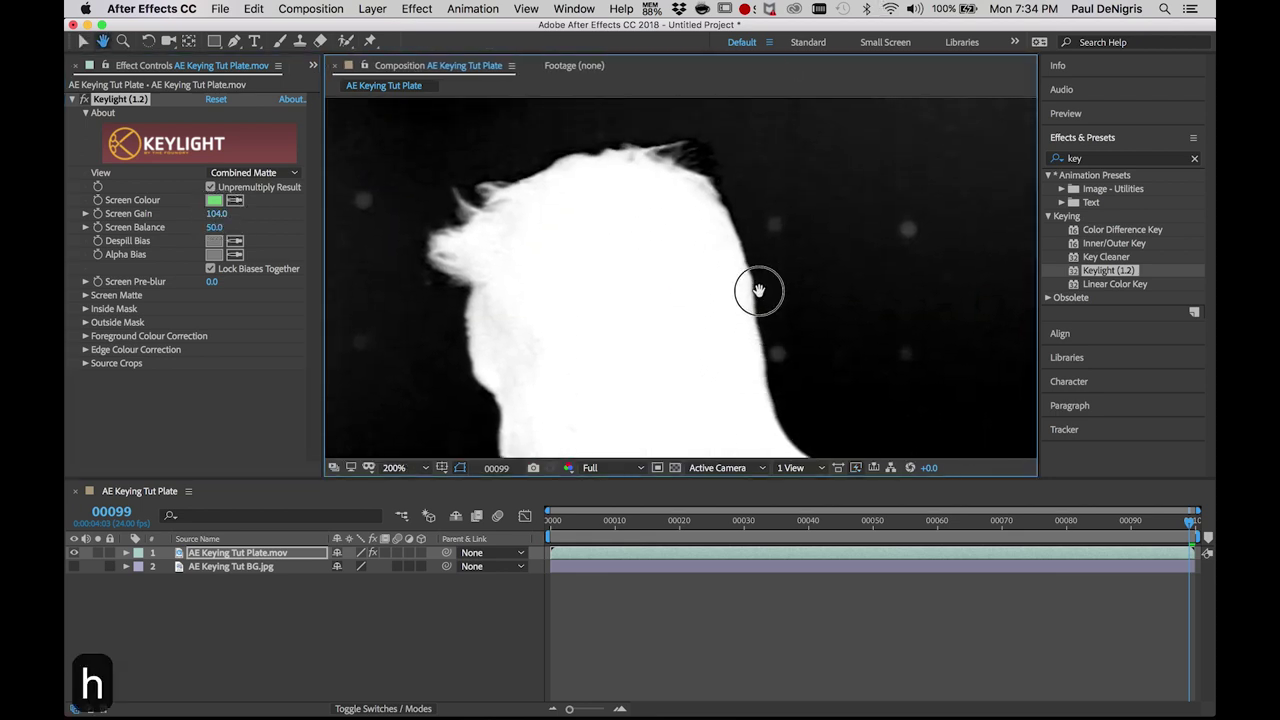
{"action": "left_click_drag", "start_coordinate": [718, 208], "coordinate": [737, 346]}
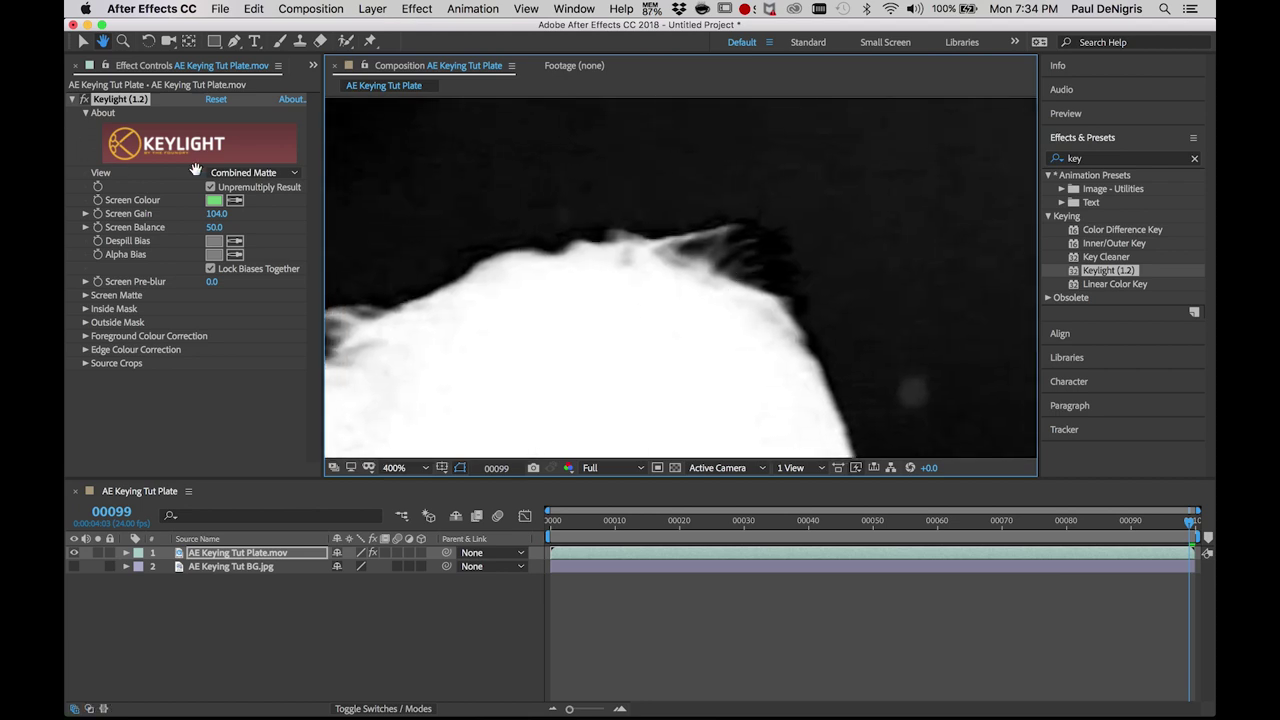
Compare the fine hairs in Keylight's Source view with the Combined Matte view.
{"action": "key", "text": "v"}
{"action": "left_click", "coordinate": [241, 176]}
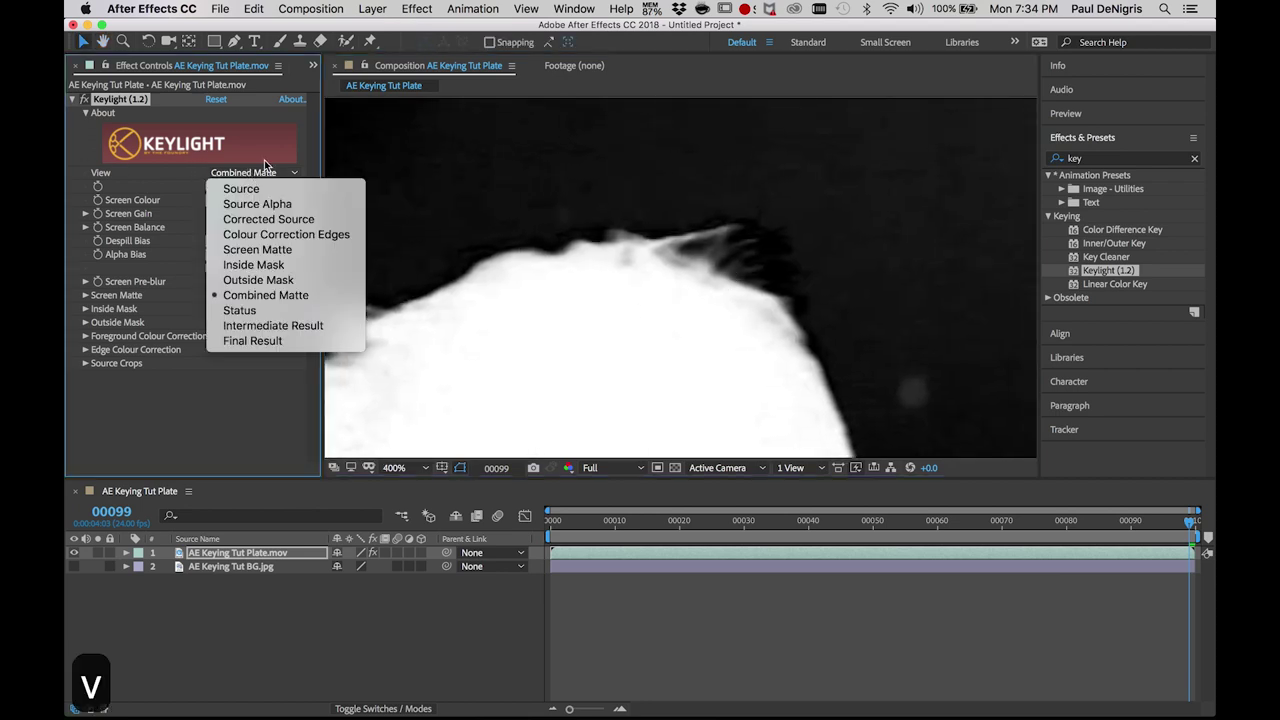
{"action": "left_click", "coordinate": [266, 194]}
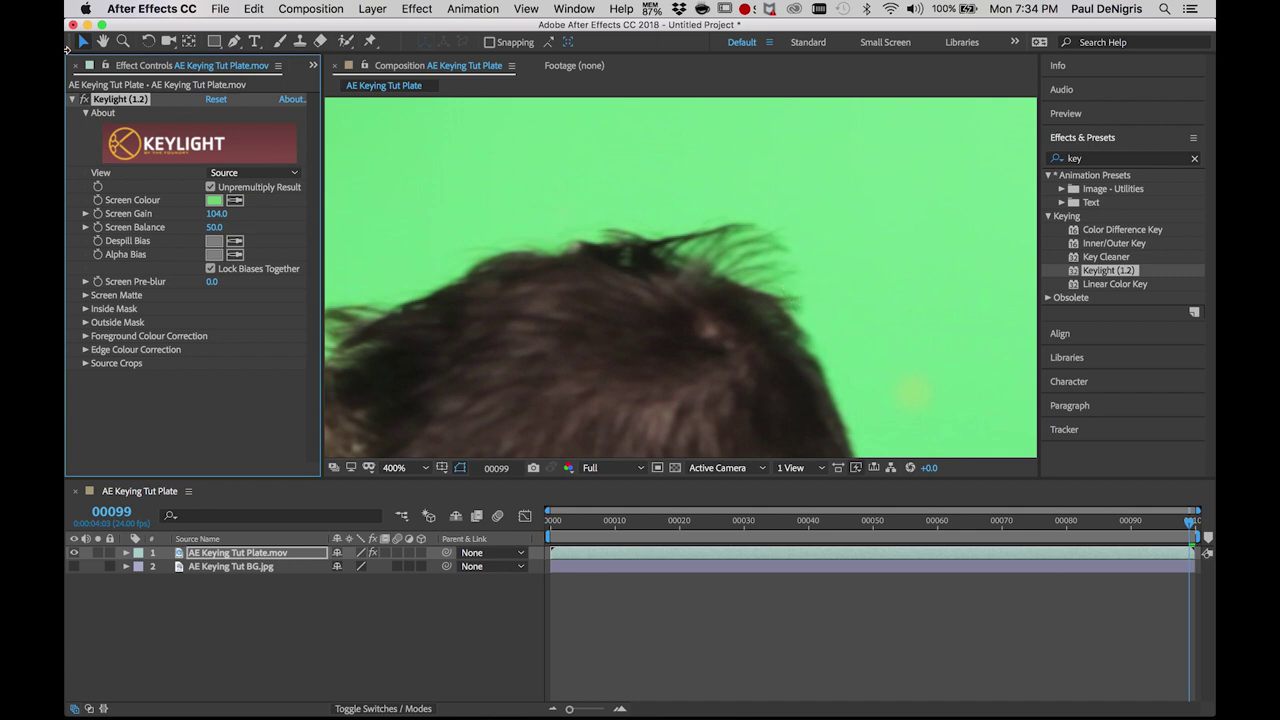
{"action": "left_click", "coordinate": [245, 174]}
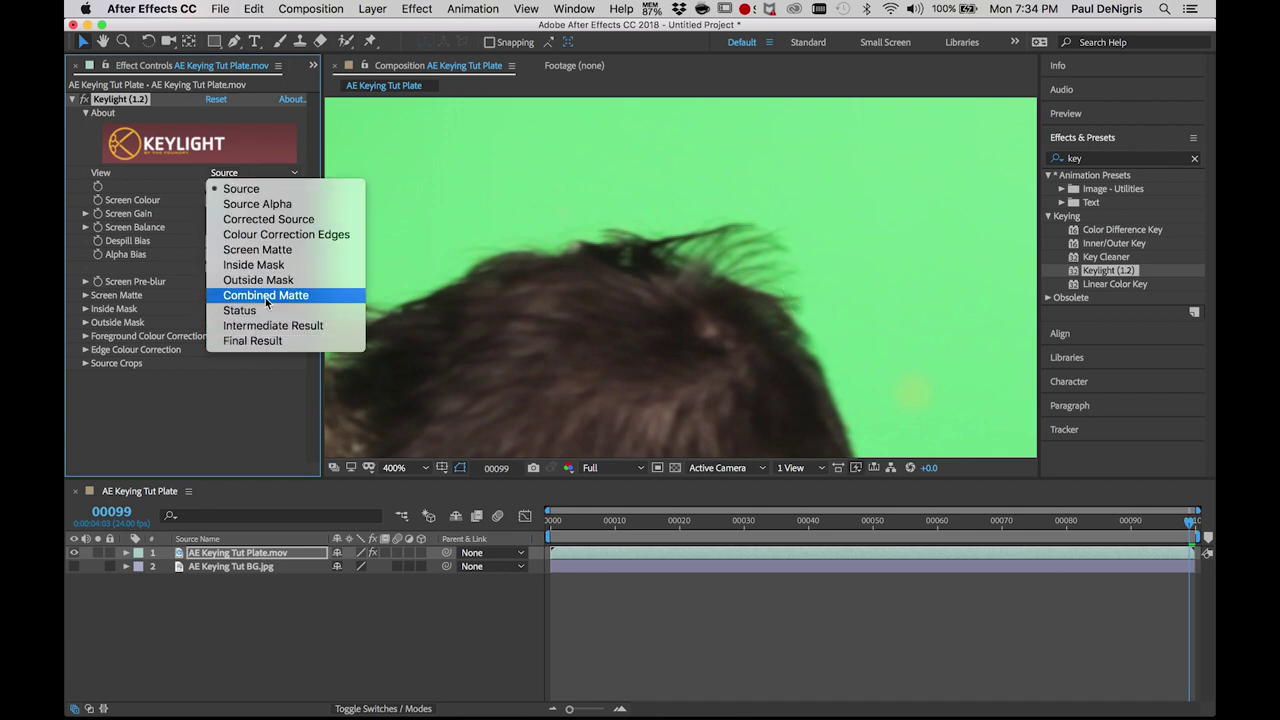
{"action": "left_click", "coordinate": [266, 296]}
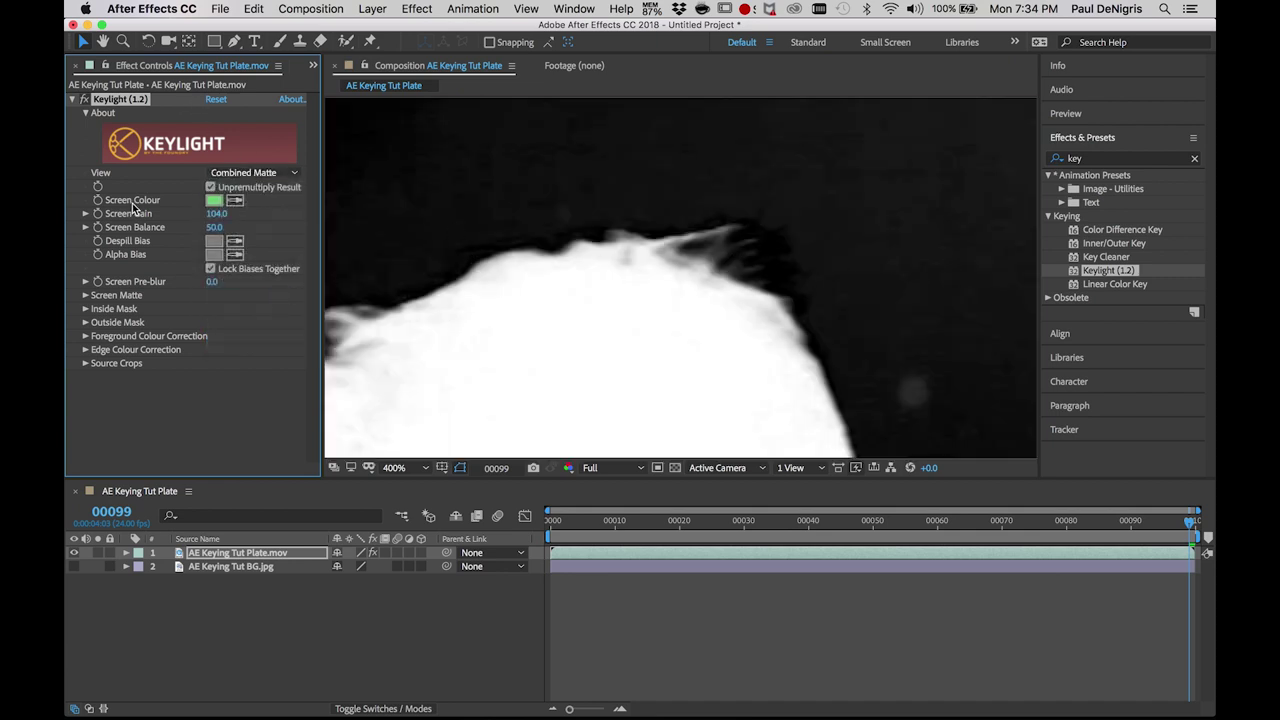
Try a Screen Gain of 97 on the magnified hair edge and reset it to 100.
{"action": "mouse_move", "coordinate": [214, 213]}
{"action": "left_mouse_down"}
{"action": "mouse_move", "coordinate": [228, 217]}
{"action": "mouse_move", "coordinate": [196, 215]}
{"action": "mouse_move", "coordinate": [215, 216]}
{"action": "left_mouse_up"}
{"action": "left_click", "coordinate": [215, 214]}
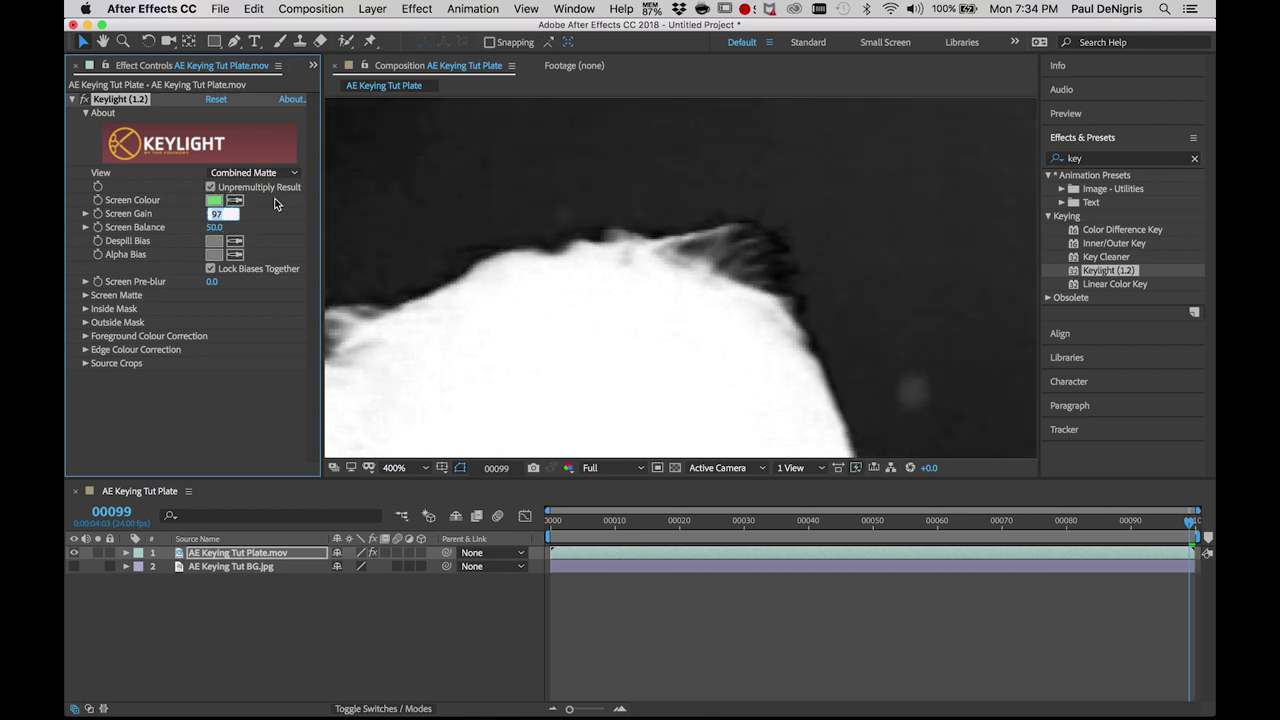
{"action": "type", "text": "100"}
{"action": "key", "text": "Return"}
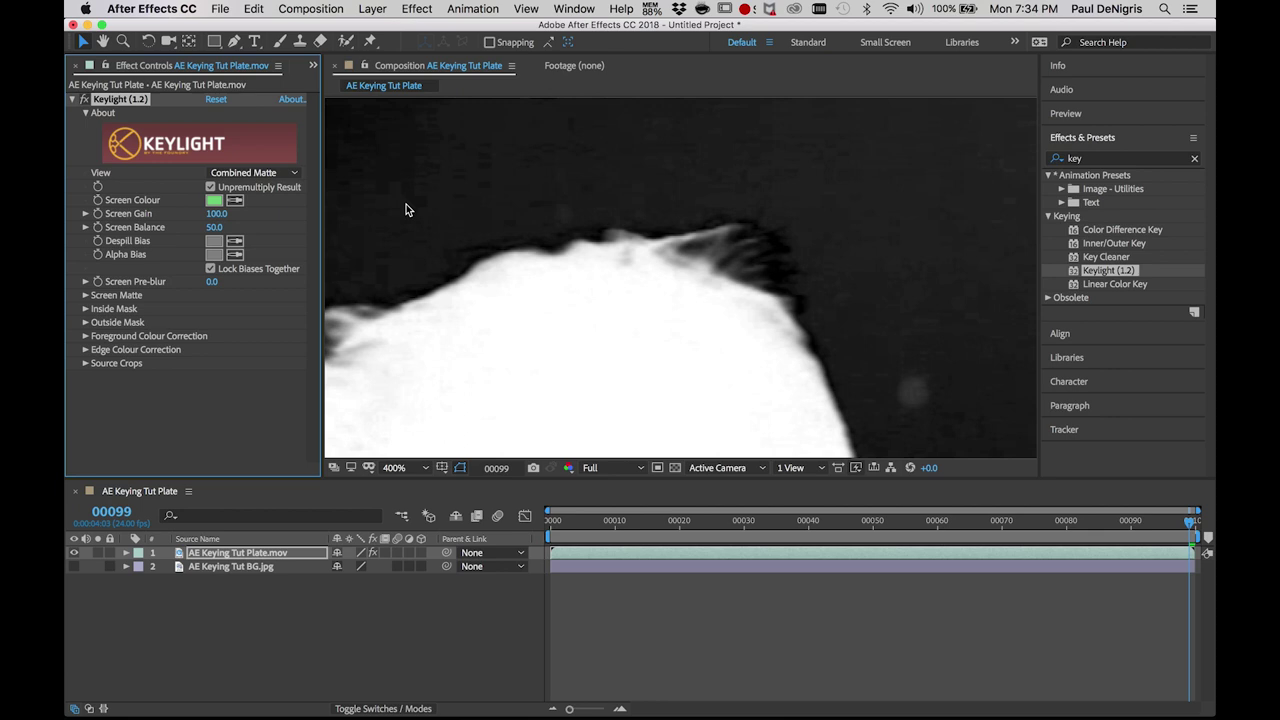
Test an excessive Screen Gain of 165 on the hair detail and return it to 100.
{"action": "left_click_drag", "start_coordinate": [208, 218], "coordinate": [262, 214]}
{"action": "left_click", "coordinate": [215, 215]}
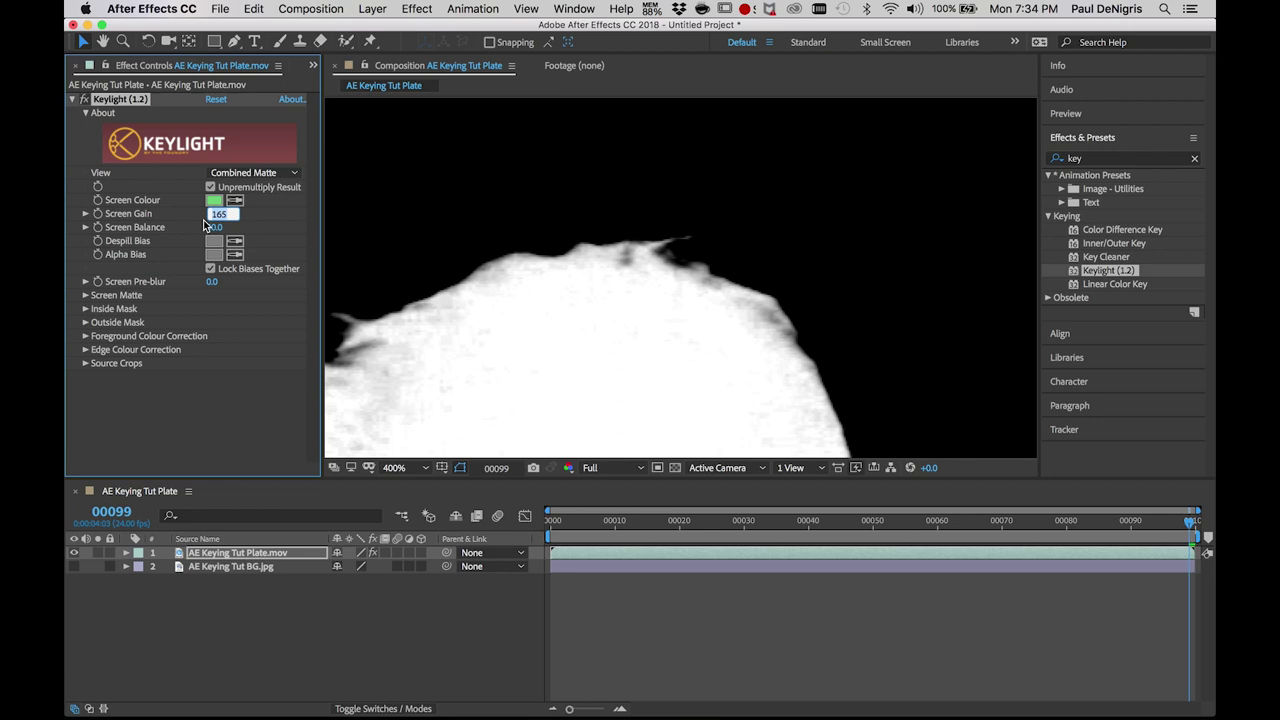
{"action": "type", "text": "100"}
{"action": "key", "text": "Return"}
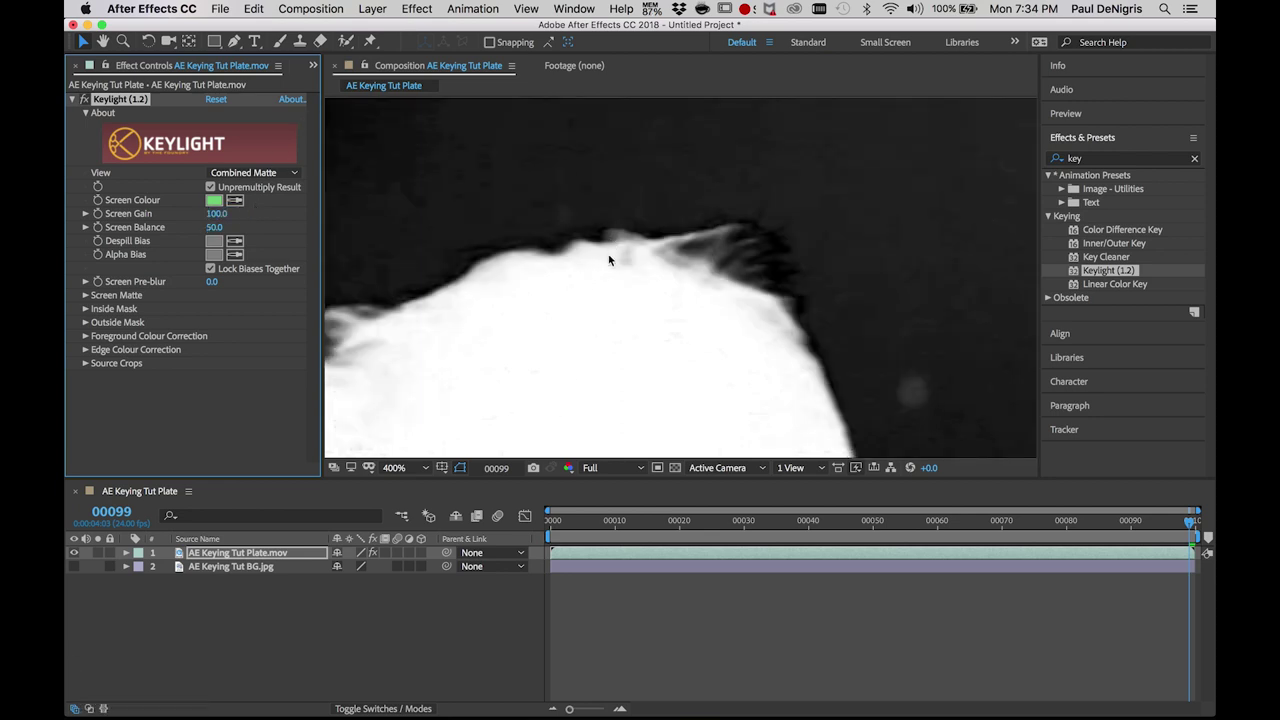
Try a Screen Pre-blur of 25.3 on the head's matte at 200% and restore it to 0.
{"action": "key", "text": "h"}
{"action": "left_click_drag", "start_coordinate": [629, 243], "coordinate": [747, 237]}
{"action": "scroll", "coordinate": [747, 237], "scroll_direction": "down", "scroll_amount": 2}
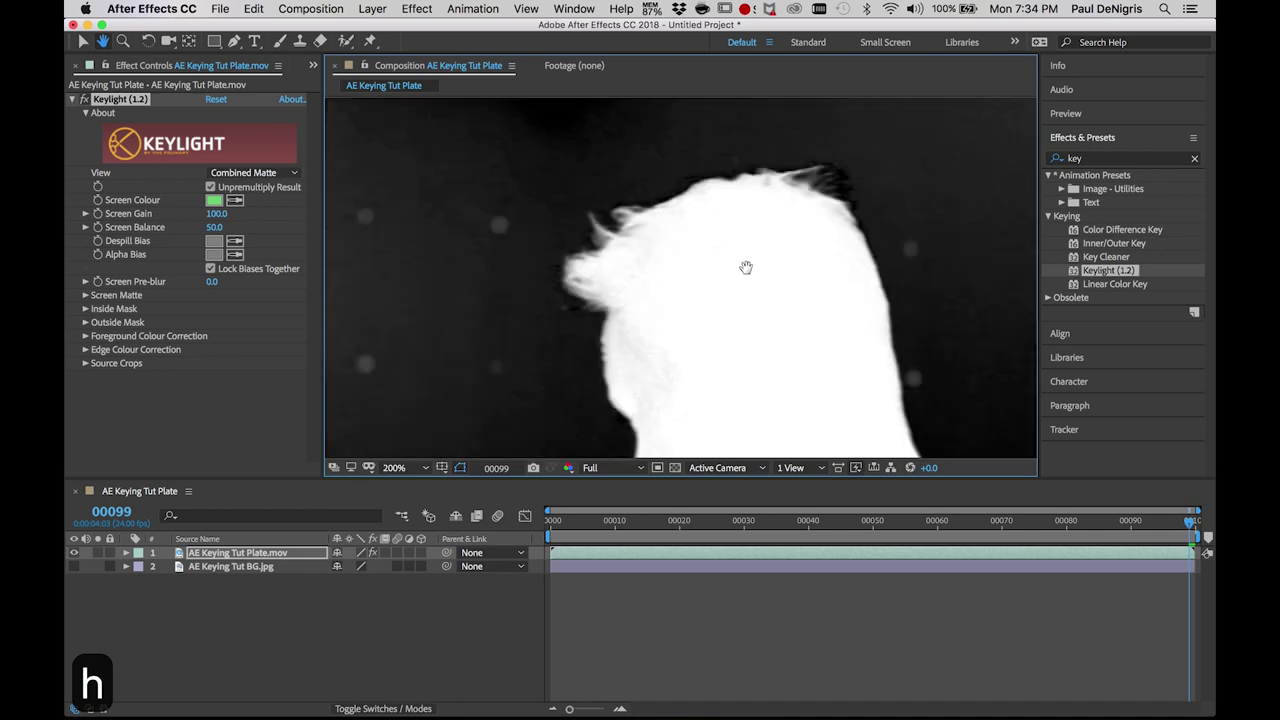
{"action": "key", "text": "v"}
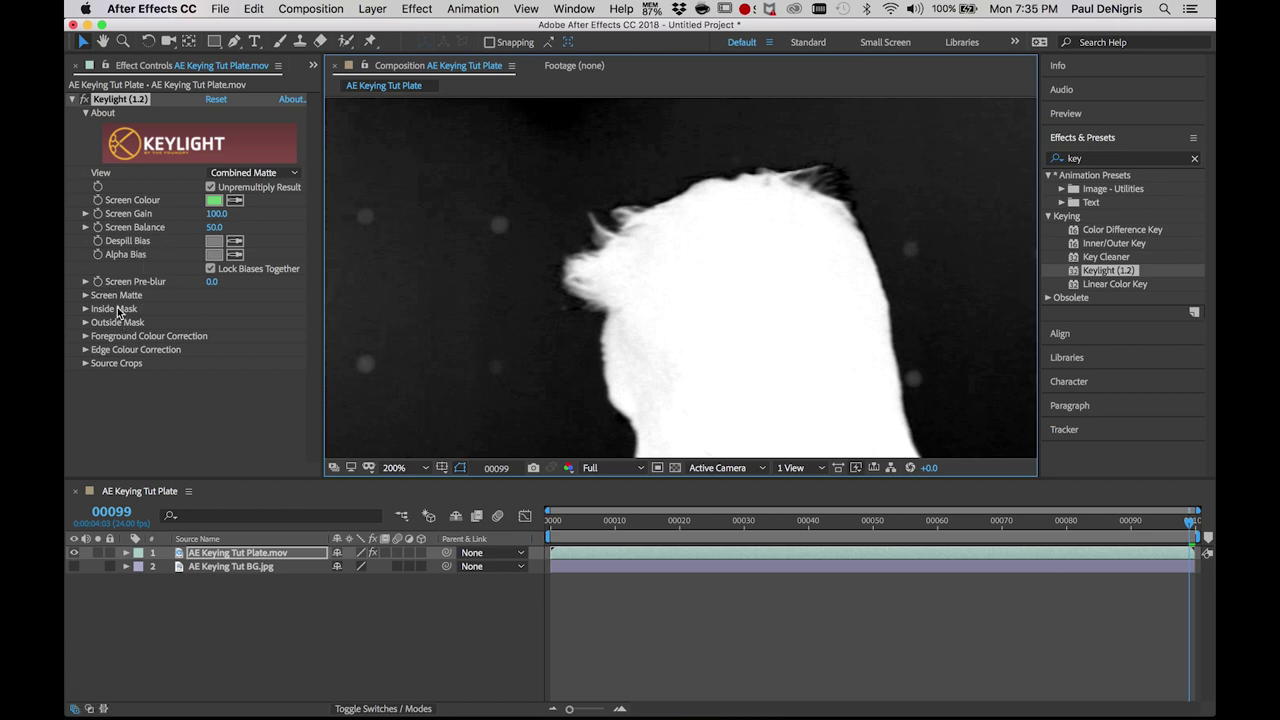
{"action": "left_click", "coordinate": [212, 282]}
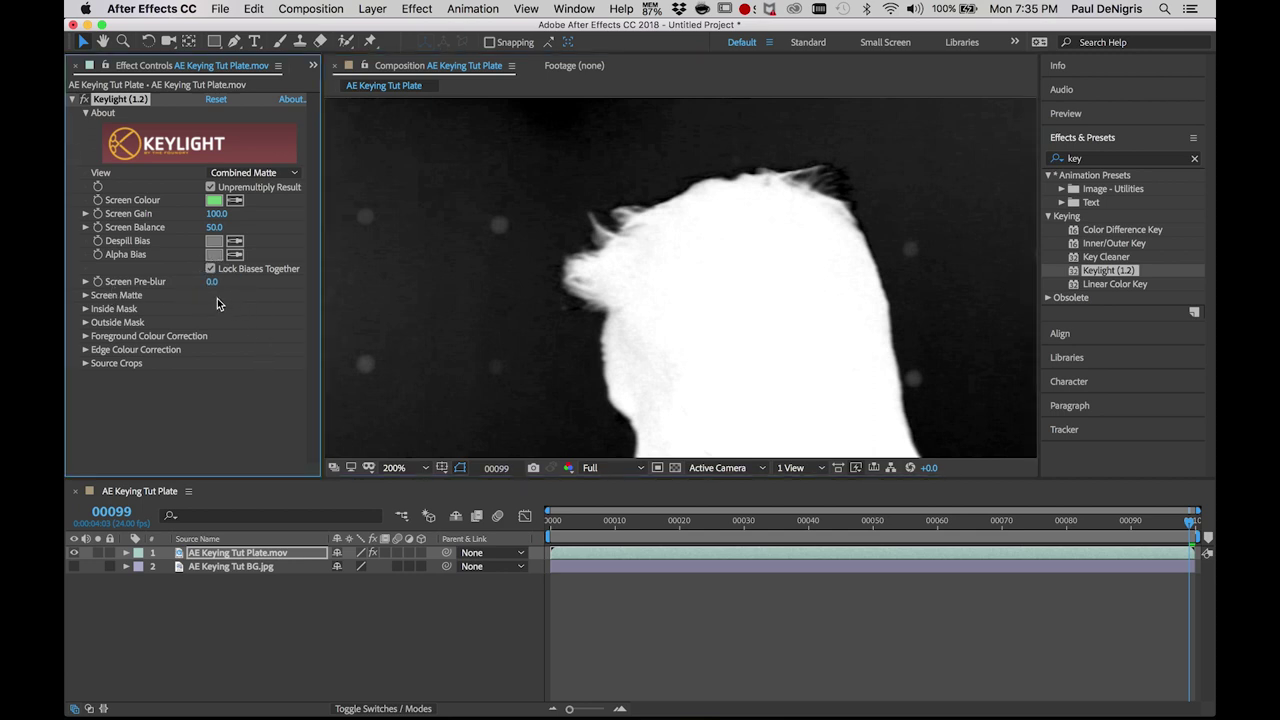
{"action": "left_click", "coordinate": [214, 282]}
{"action": "left_click_drag", "start_coordinate": [214, 284], "coordinate": [363, 283]}
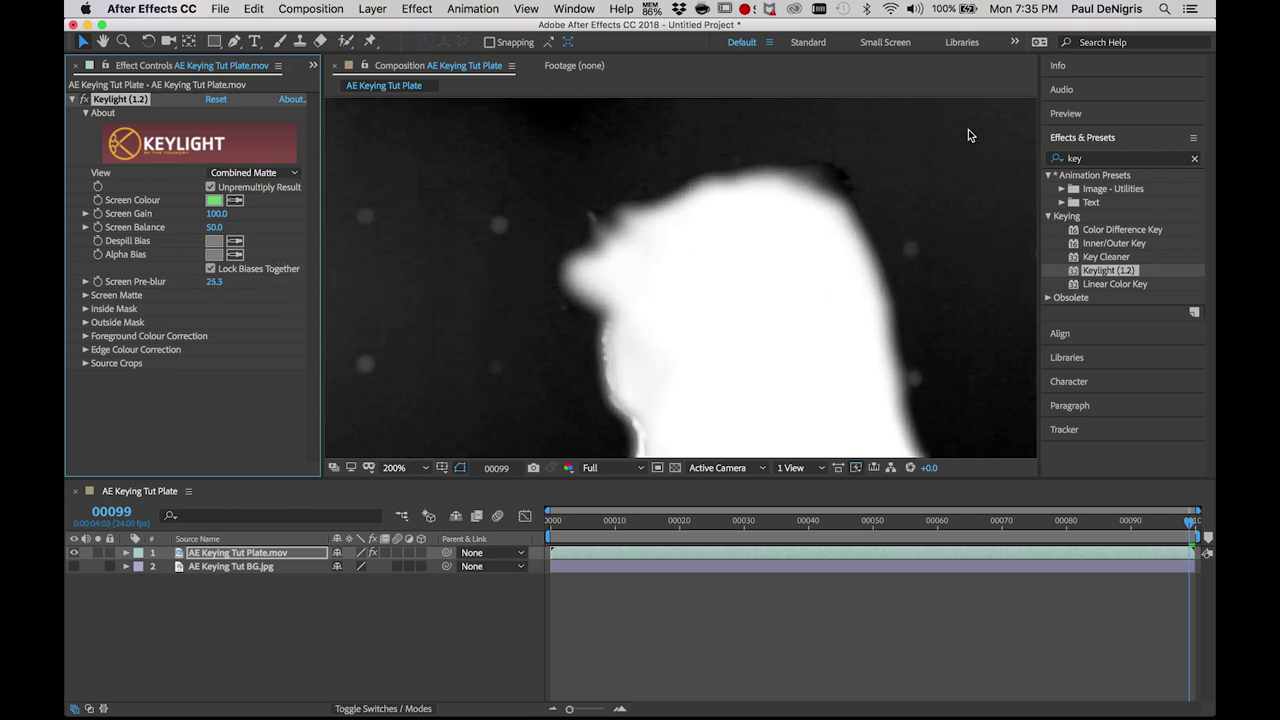
{"action": "left_click", "coordinate": [212, 283]}
{"action": "type", "text": "0"}
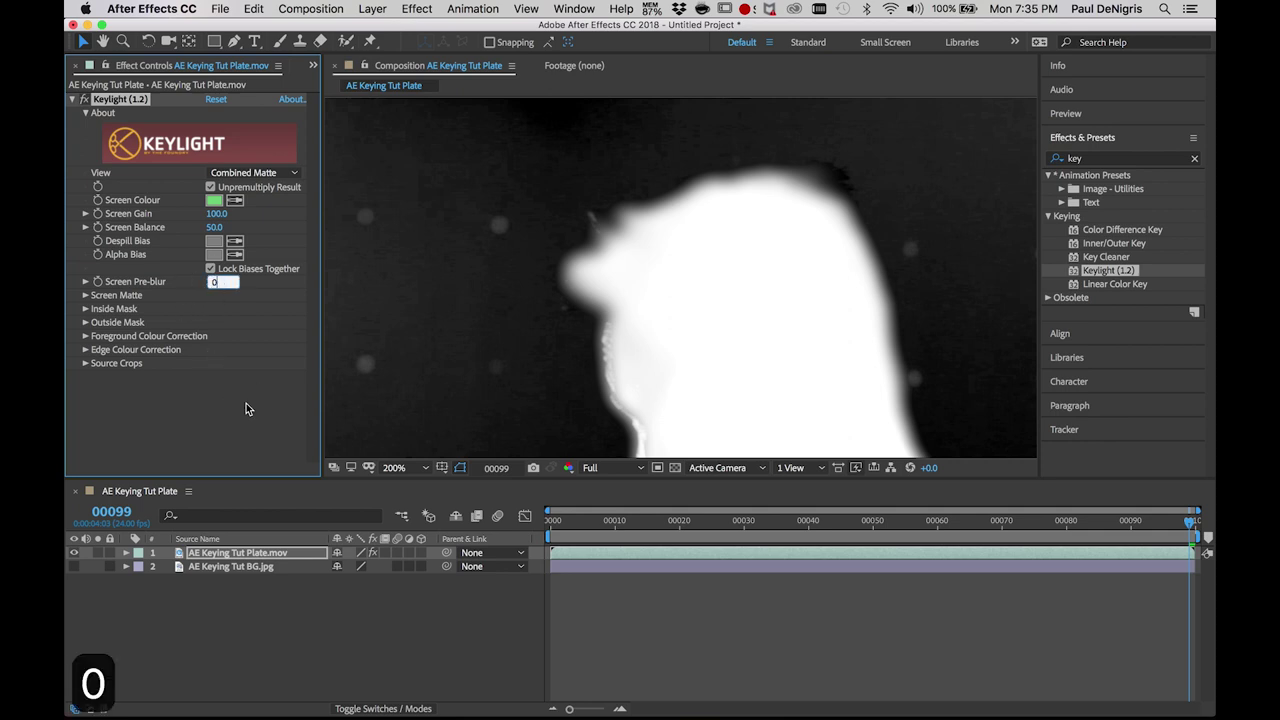
{"action": "key", "text": "Return"}
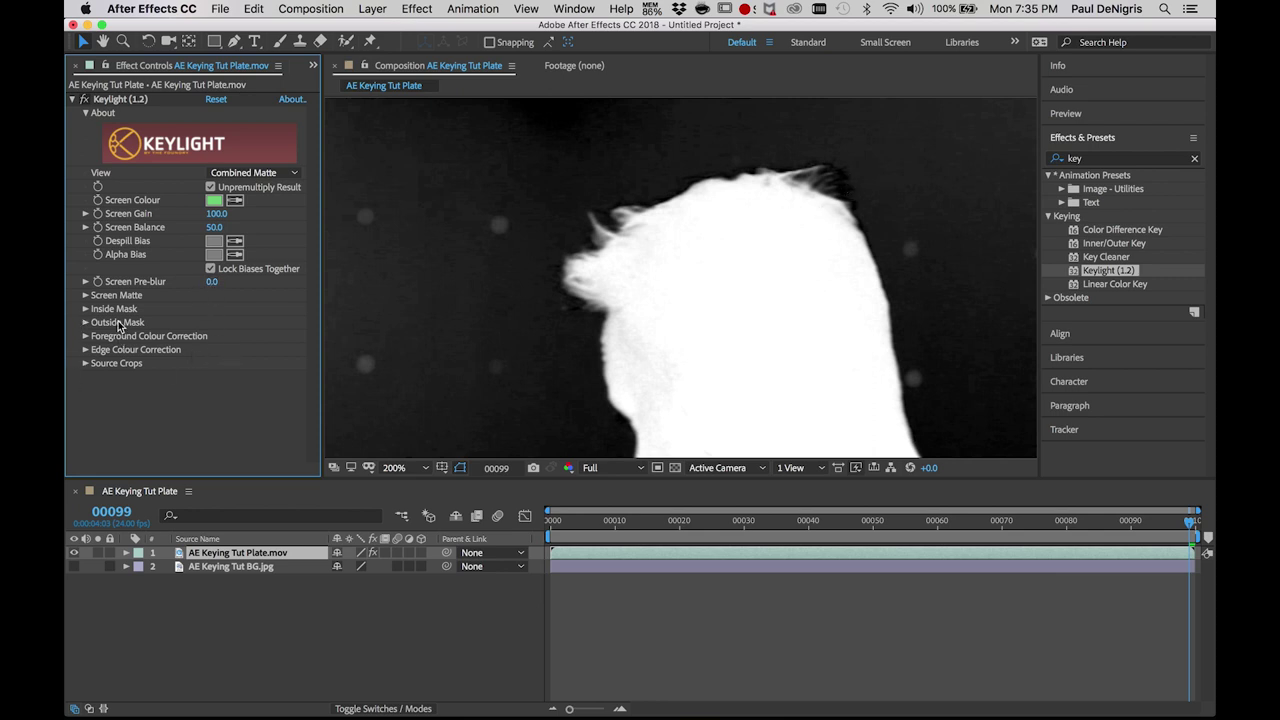
Expand Keylight's Screen Matte settings and frame the matte of the man's head and shoulders at 100%.
{"action": "left_click", "coordinate": [86, 296]}
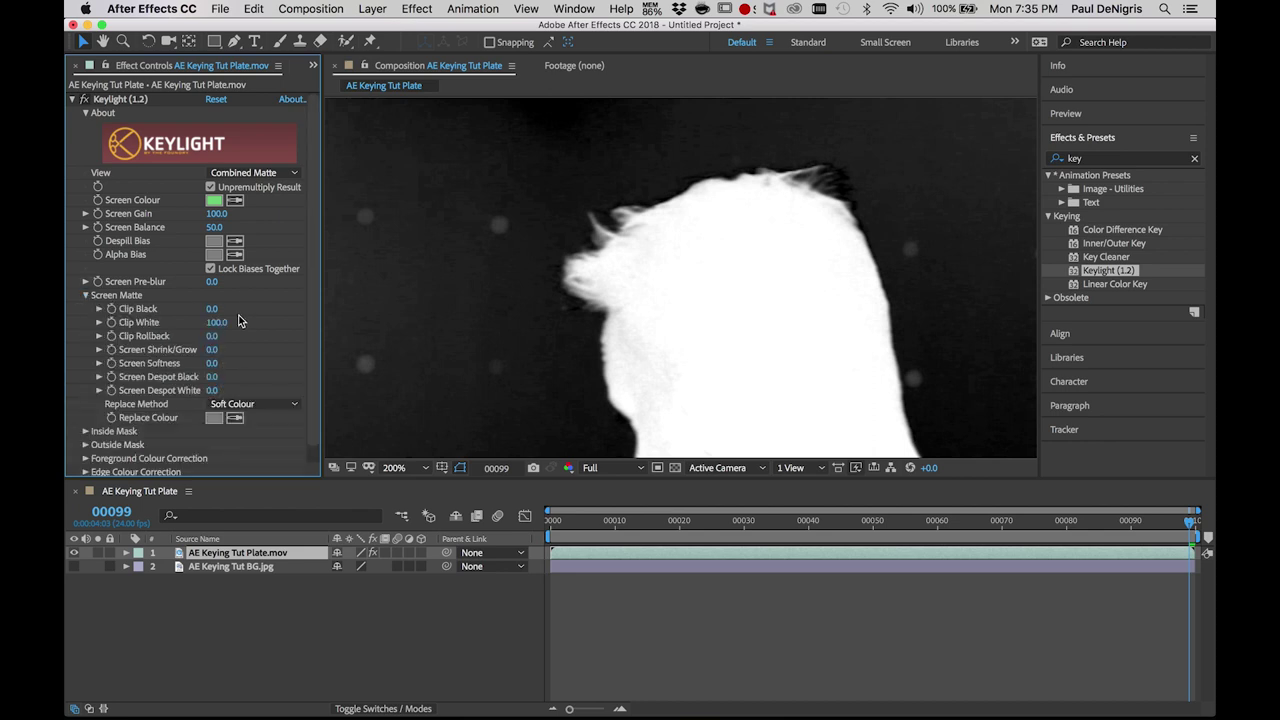
{"action": "key", "text": "comma"}
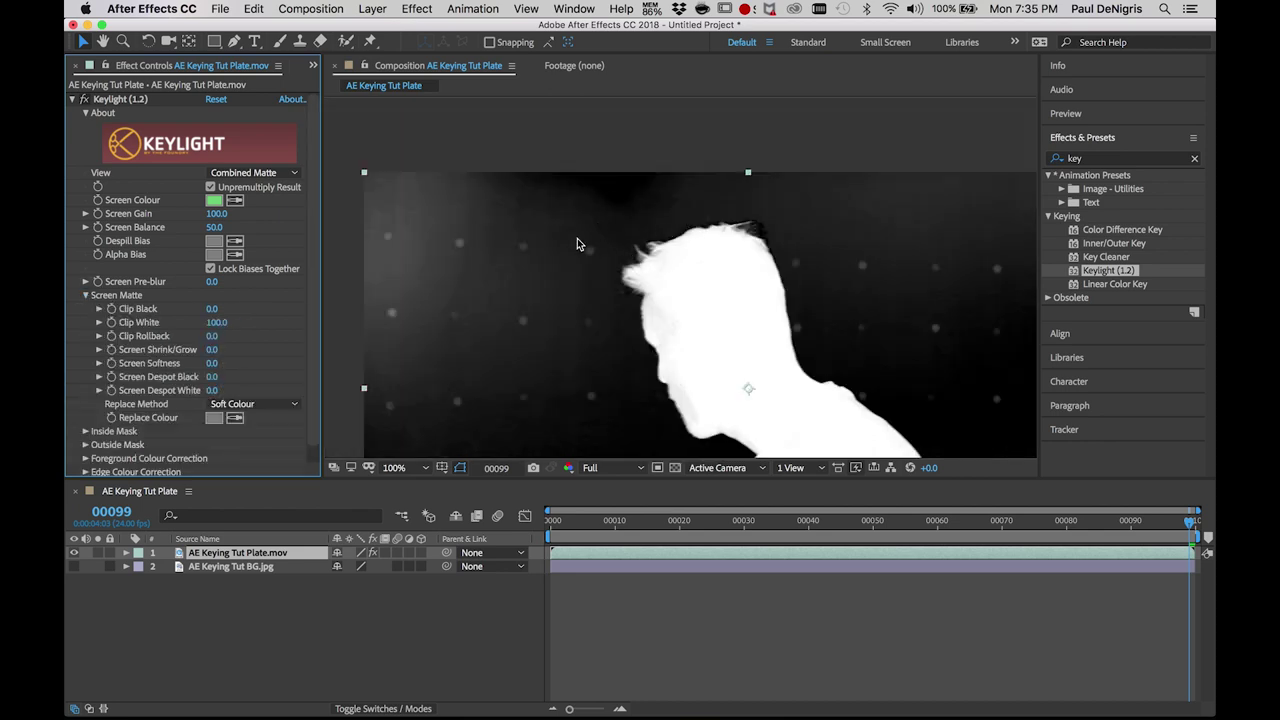
{"action": "key", "text": "h"}
{"action": "left_click_drag", "start_coordinate": [623, 294], "coordinate": [605, 220]}
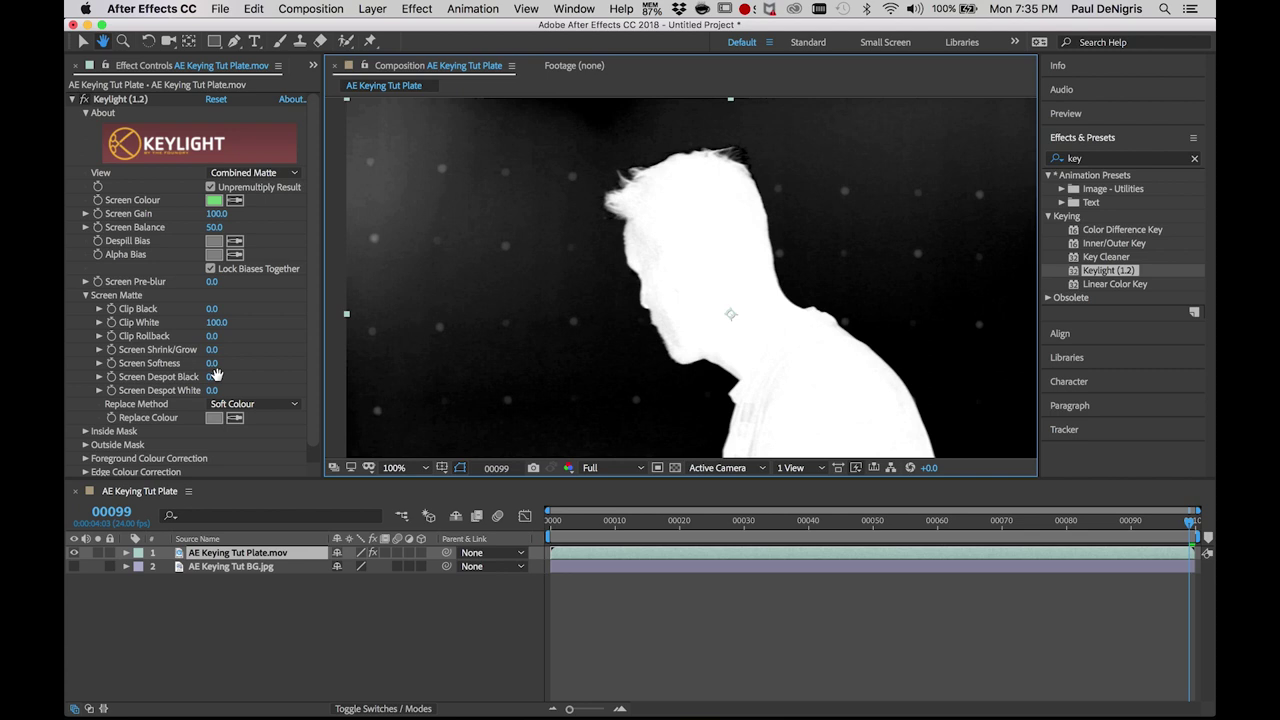
{"action": "key", "text": "v"}
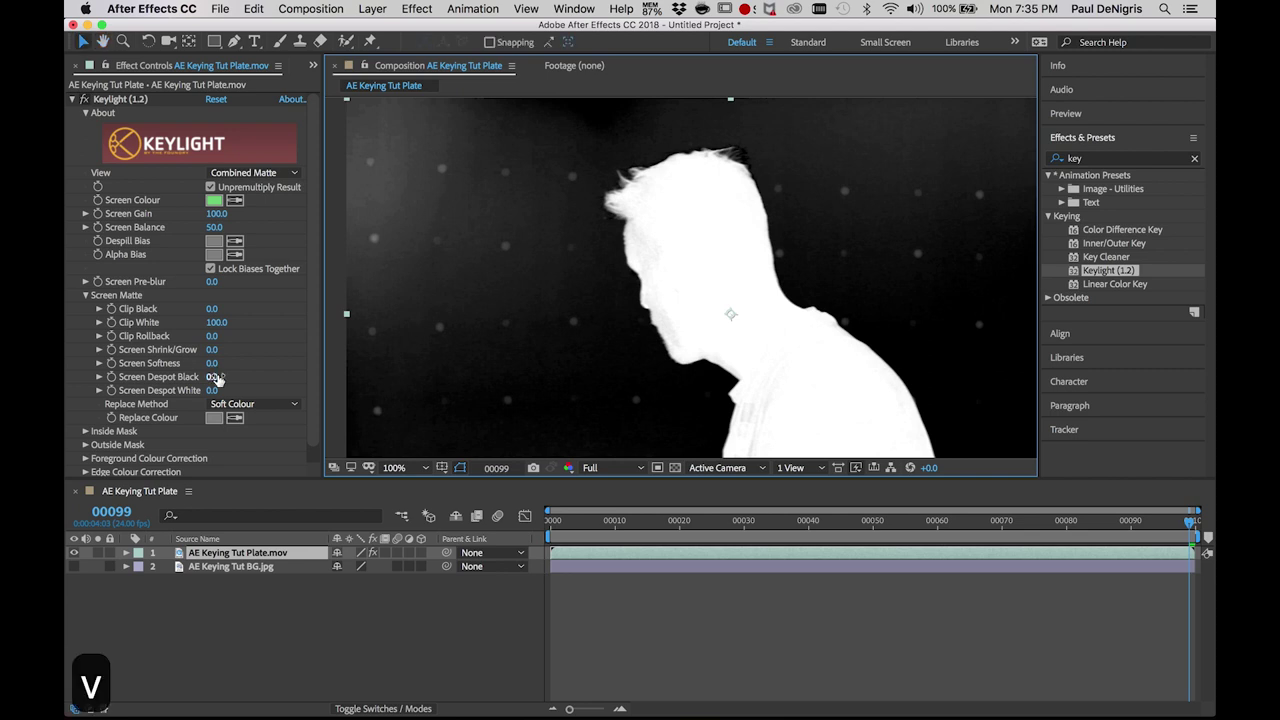
Collapse the Keylight settings and add a Levels effect to the AE Keying Tut Plate.mov layer.
{"action": "left_click", "coordinate": [73, 99]}
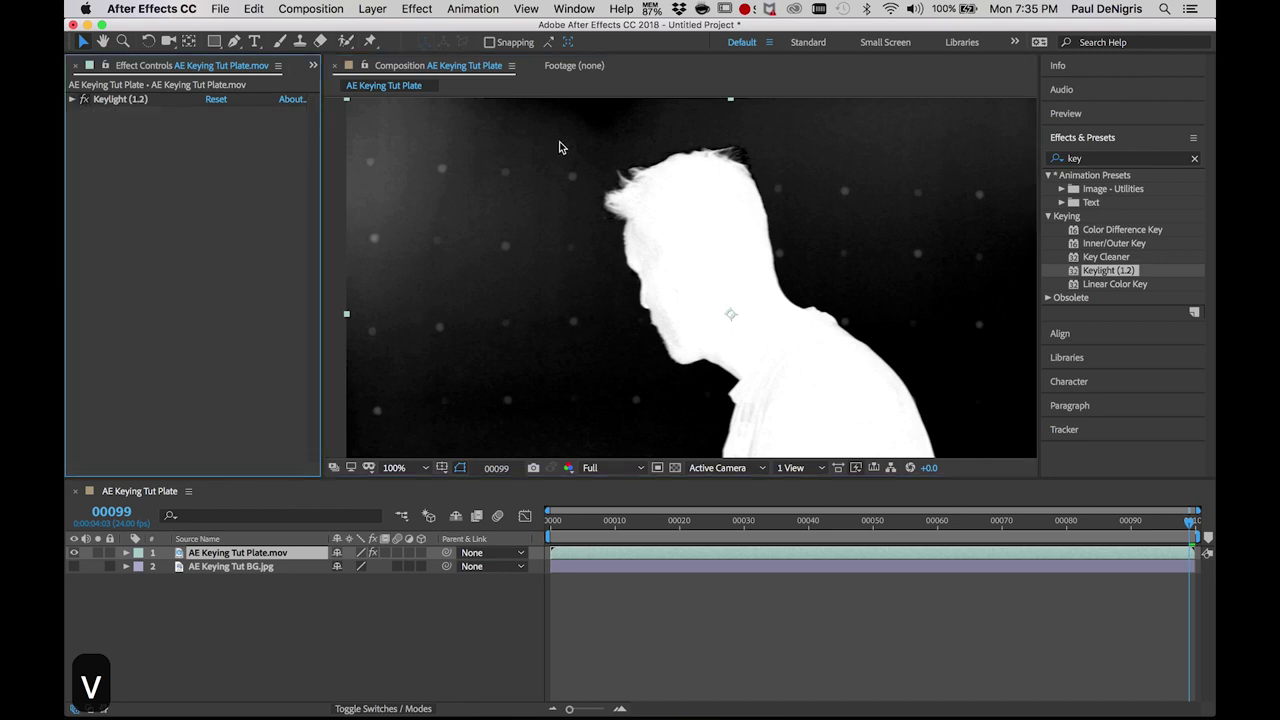
{"action": "left_click", "coordinate": [1194, 158]}
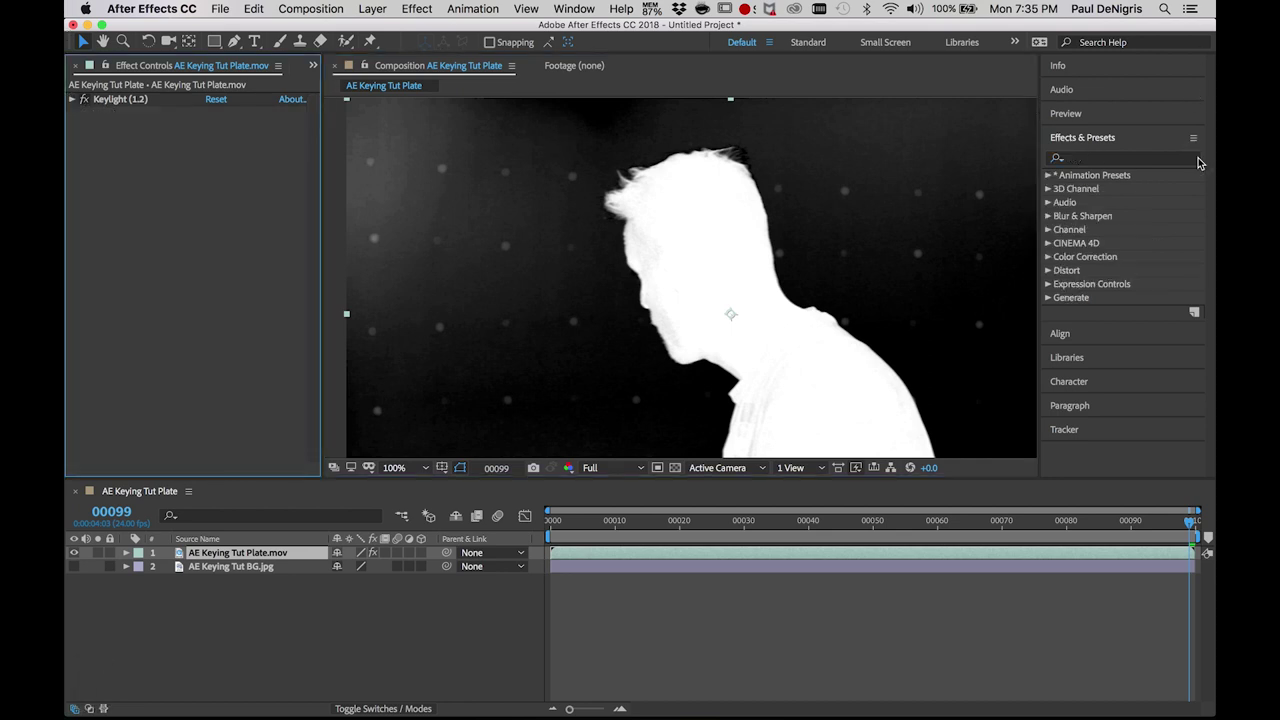
{"action": "type", "text": "level"}
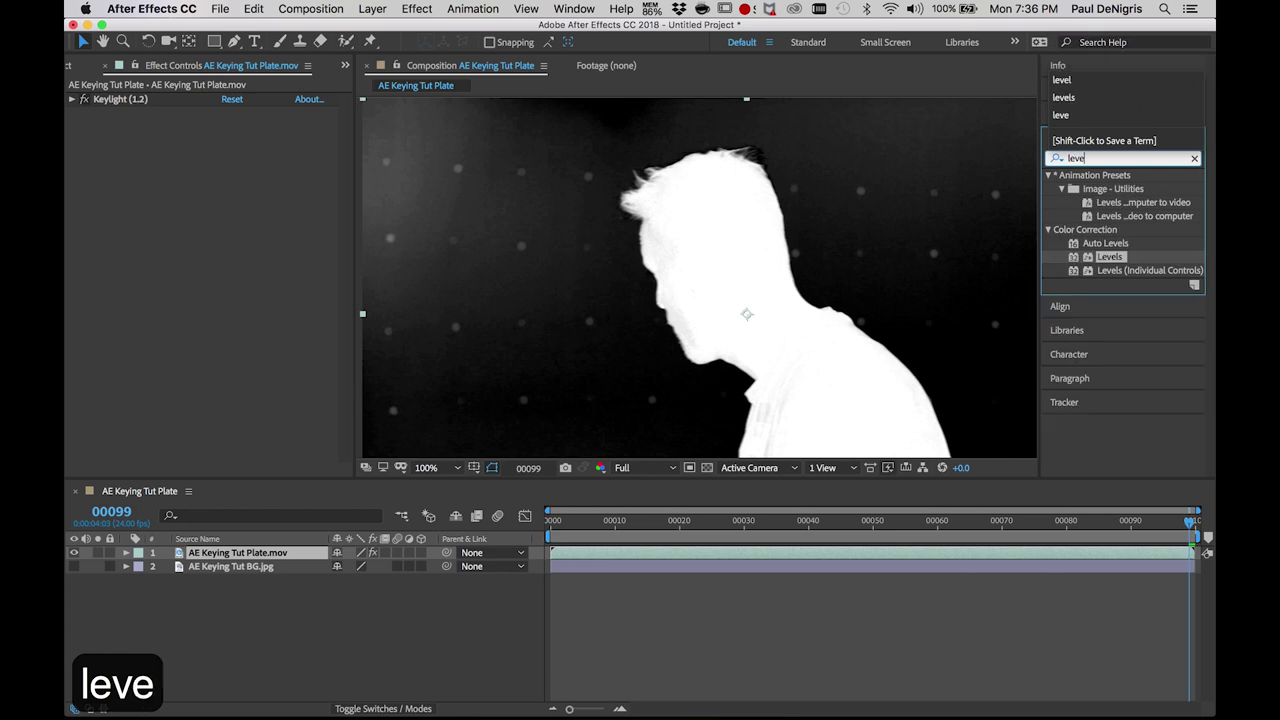
{"action": "double_click", "coordinate": [1110, 257]}
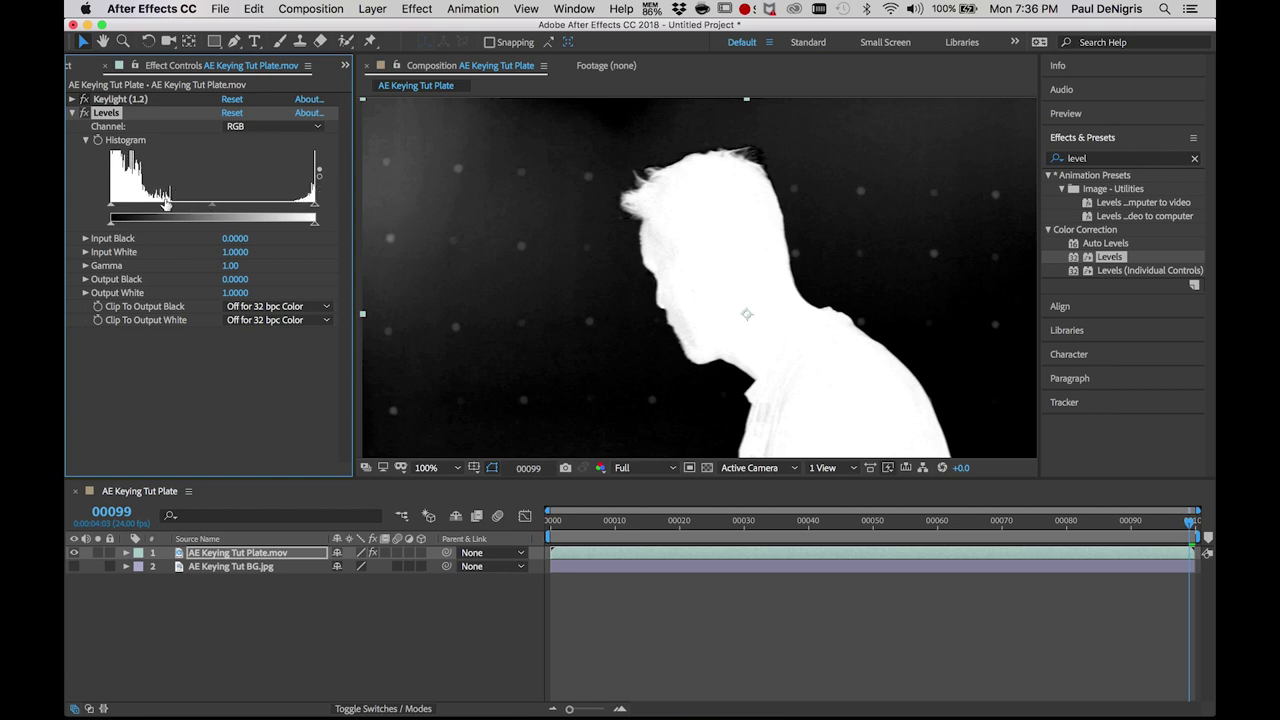
Try Levels with Input Black 0.3020 and Input White 0.8784 on the matte, restore both values and delete the effect.
{"action": "left_click_drag", "start_coordinate": [117, 210], "coordinate": [172, 208]}
{"action": "left_click_drag", "start_coordinate": [315, 206], "coordinate": [290, 206]}
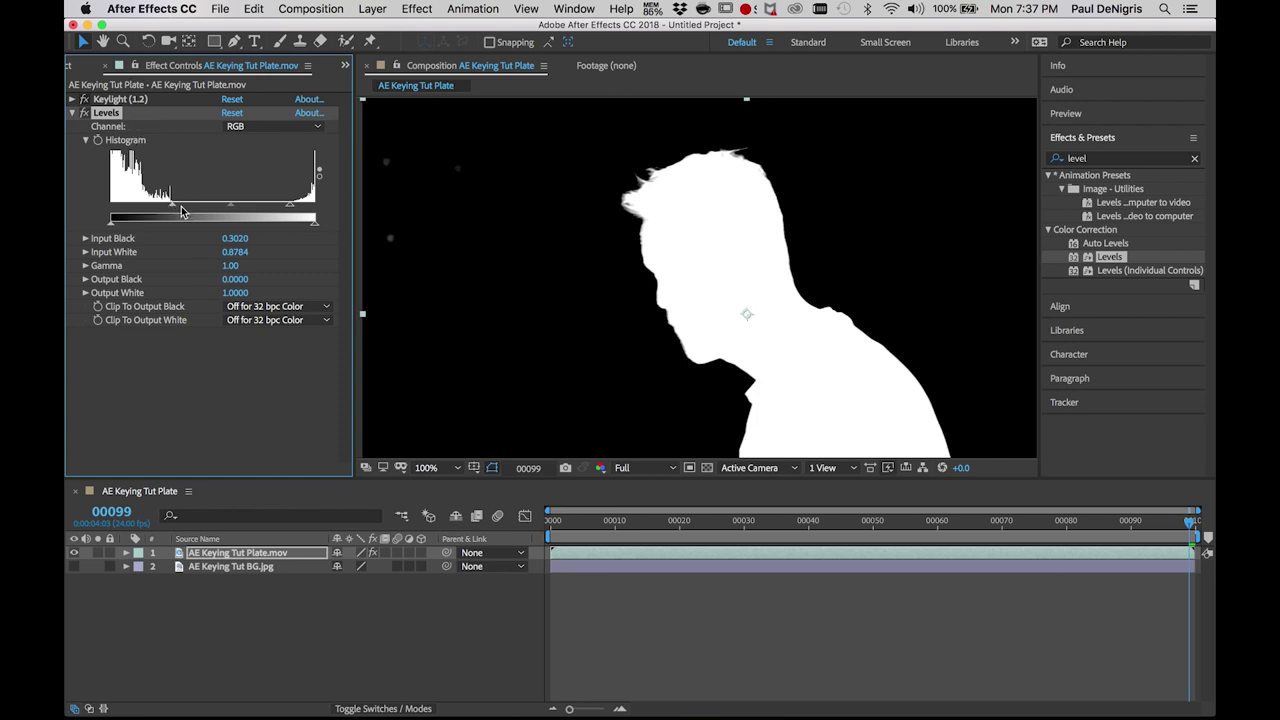
{"action": "left_click_drag", "start_coordinate": [182, 212], "coordinate": [84, 214]}
{"action": "left_click_drag", "start_coordinate": [291, 204], "coordinate": [337, 208]}
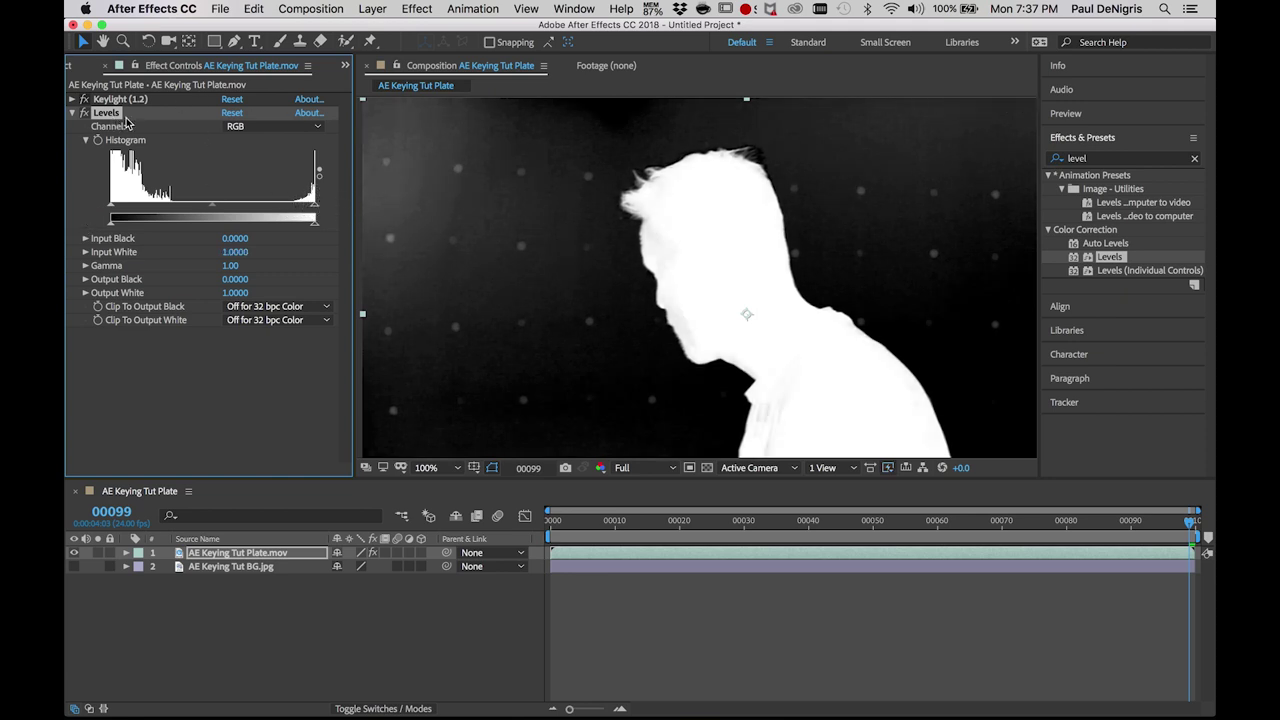
{"action": "key", "text": "BackSpace"}
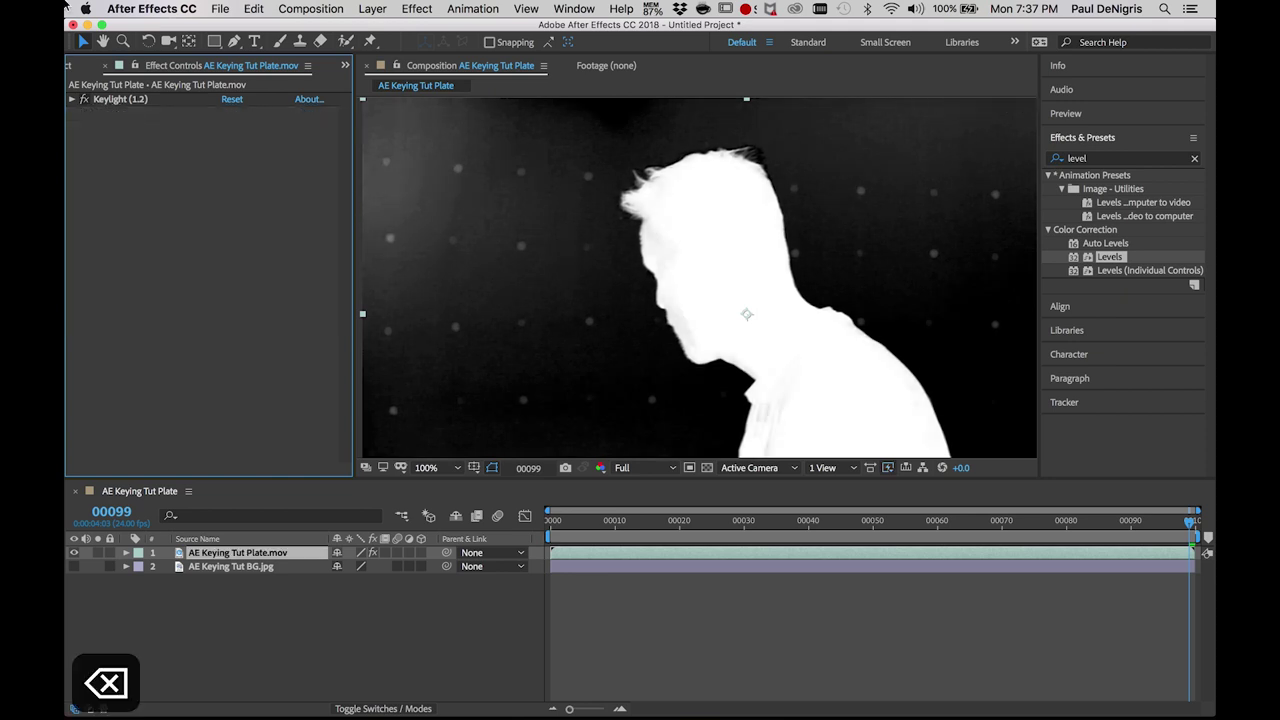
Try a Clip Black of 43 in Keylight's Screen Matte, check the hair edge at 200% and reset the value to 0.
{"action": "left_click", "coordinate": [73, 100]}
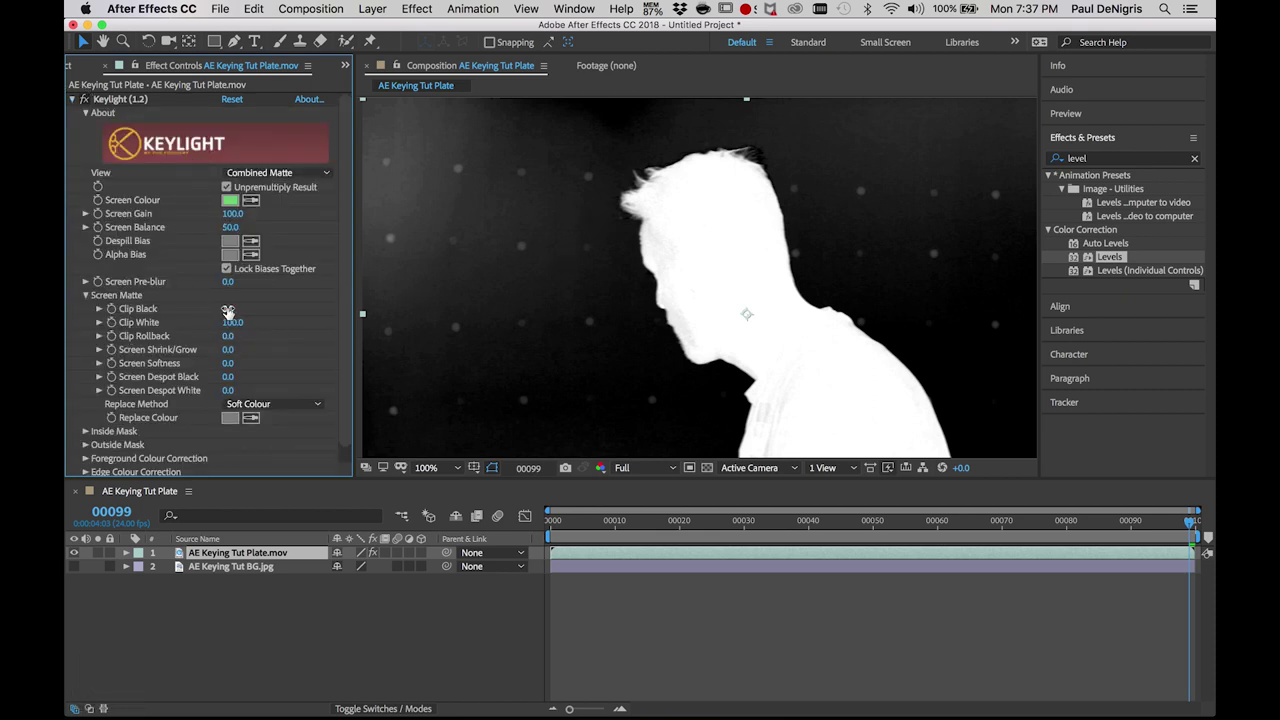
{"action": "left_click_drag", "start_coordinate": [226, 310], "coordinate": [266, 307]}
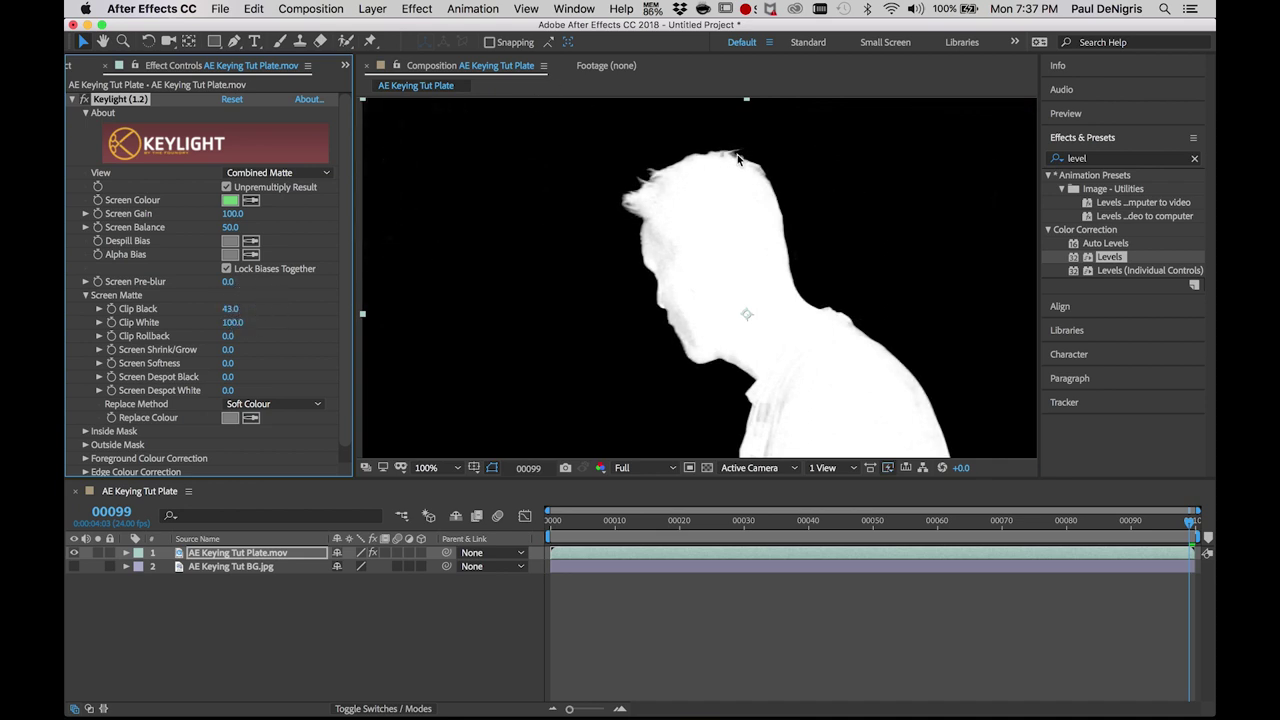
{"action": "key", "text": "period"}
{"action": "key", "text": "h"}
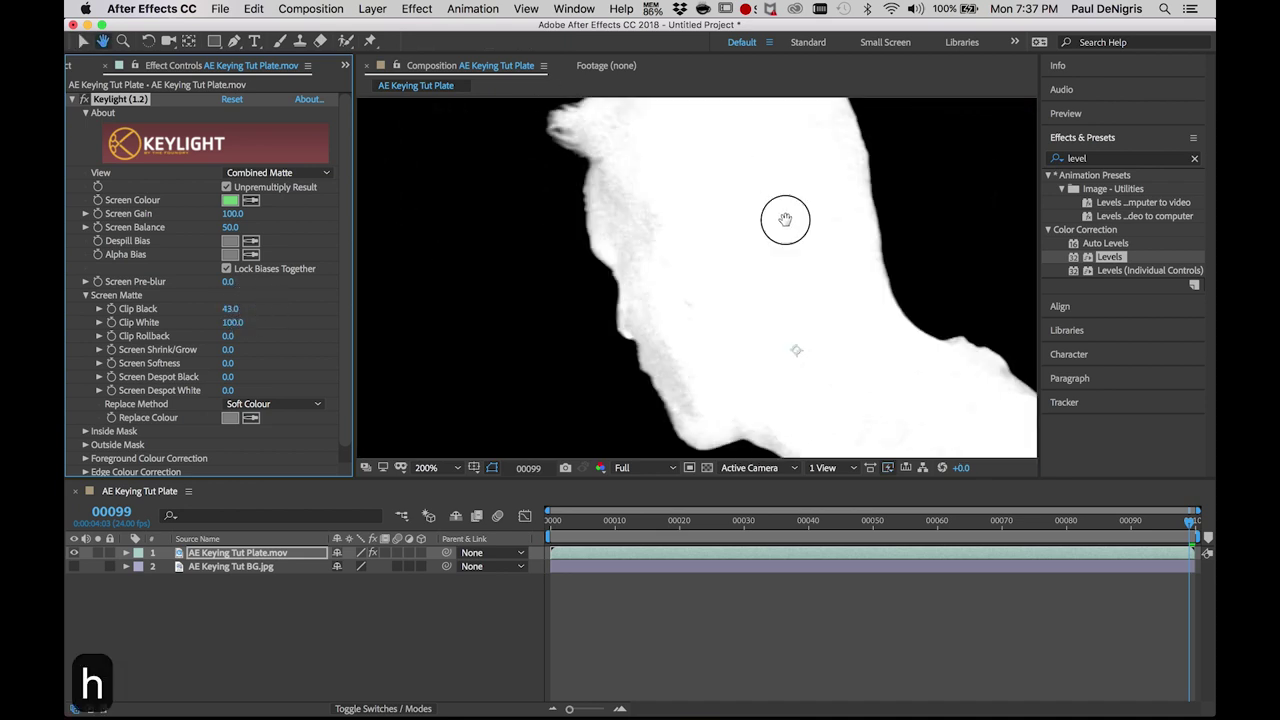
{"action": "left_click_drag", "start_coordinate": [777, 214], "coordinate": [770, 274]}
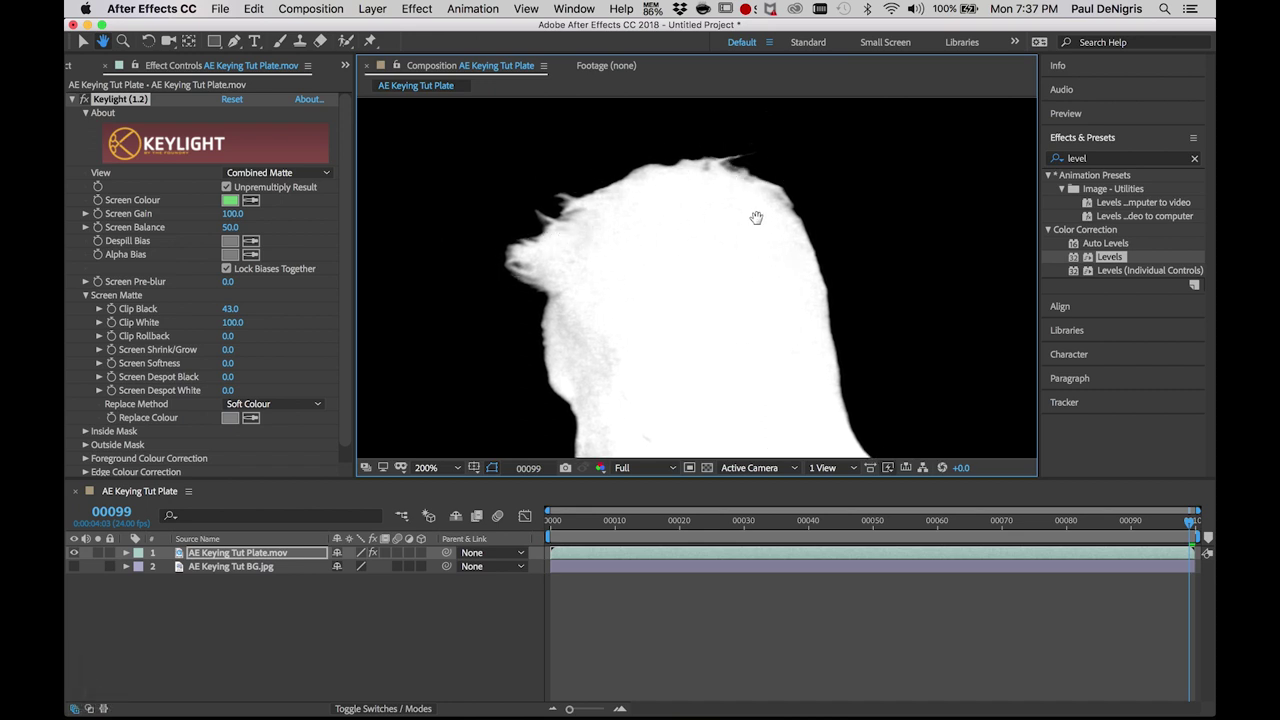
{"action": "key", "text": "v"}
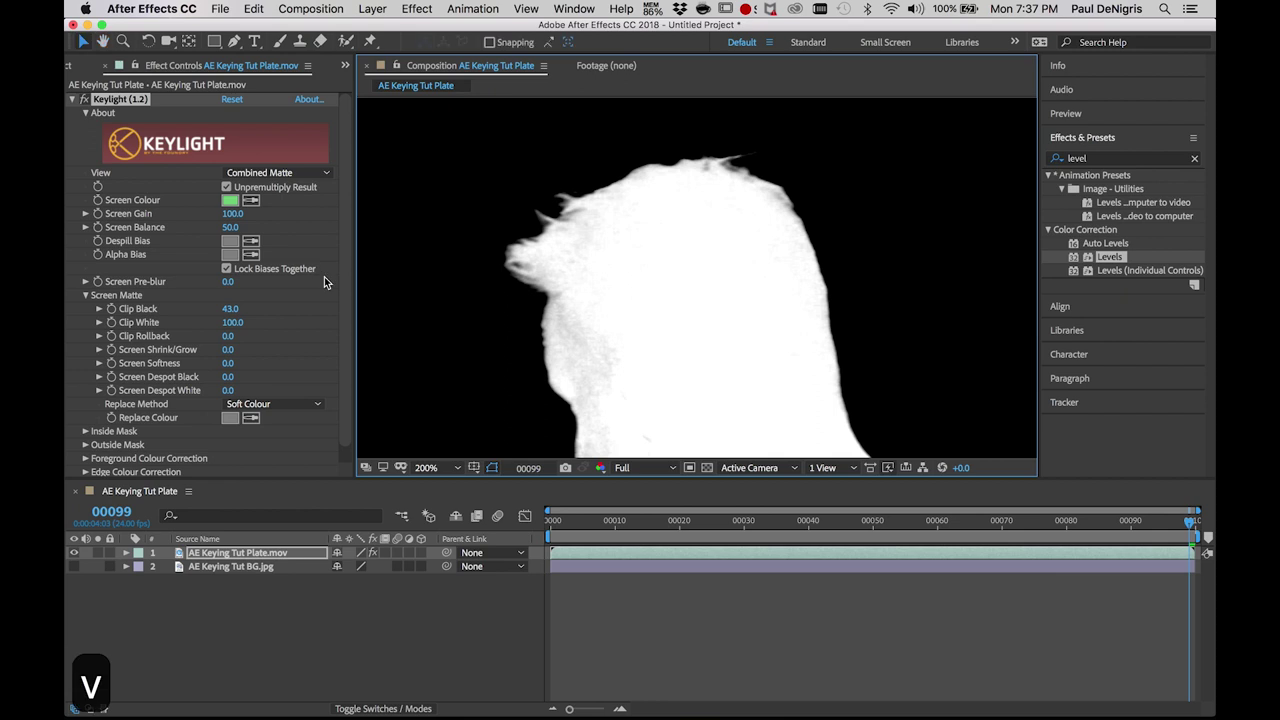
{"action": "left_click", "coordinate": [228, 309]}
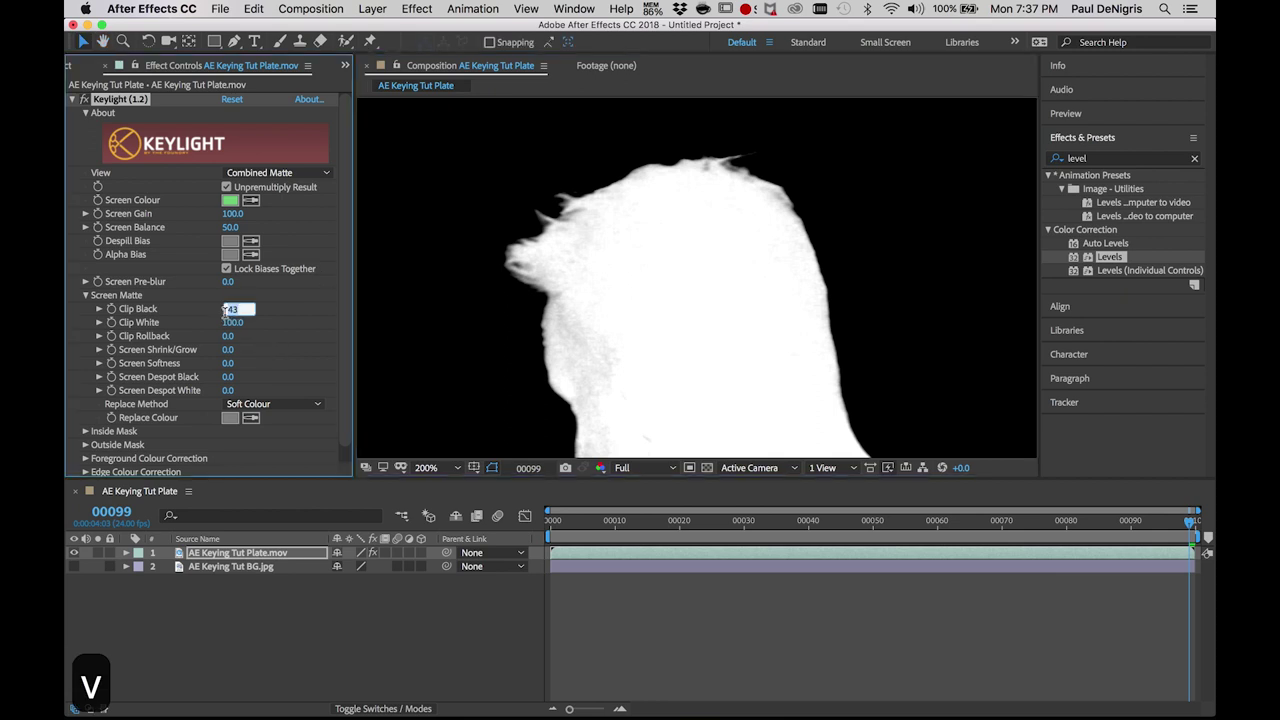
{"action": "type", "text": "0"}
{"action": "key", "text": "Return"}
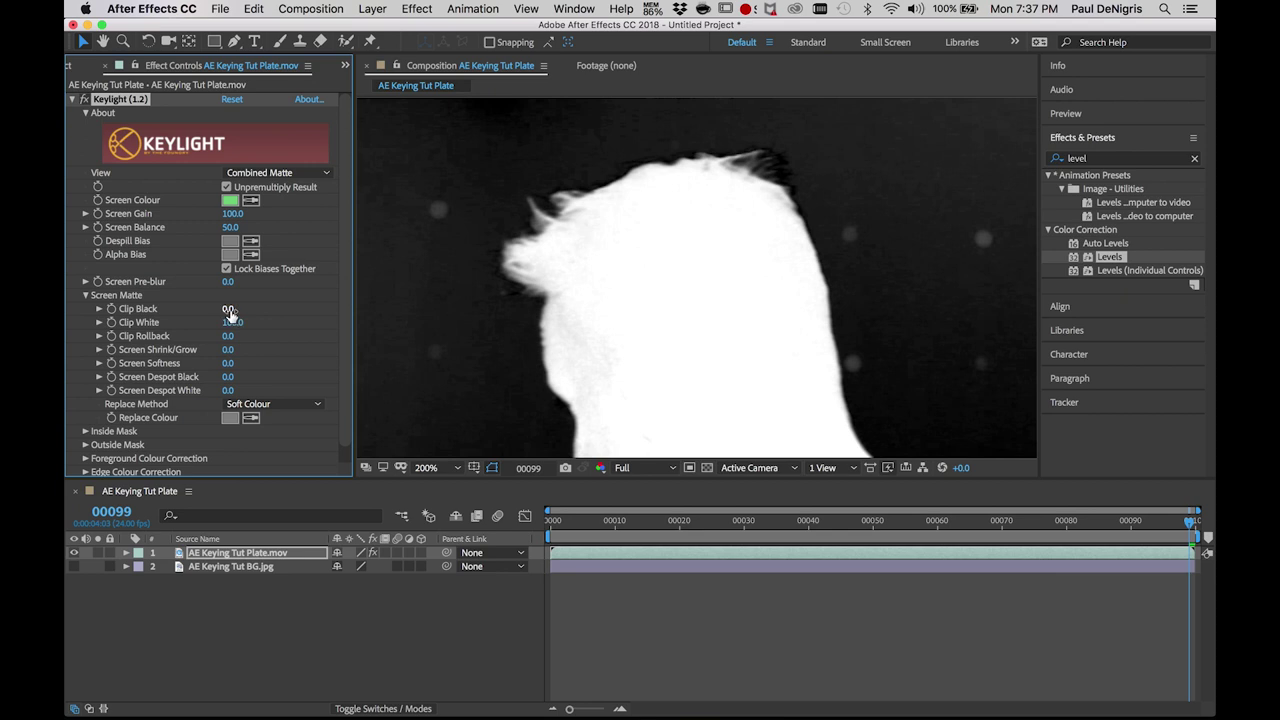
Try a milder Clip Black of 13.1 on the head's matte and return it to 0.
{"action": "left_click_drag", "start_coordinate": [229, 313], "coordinate": [327, 305]}
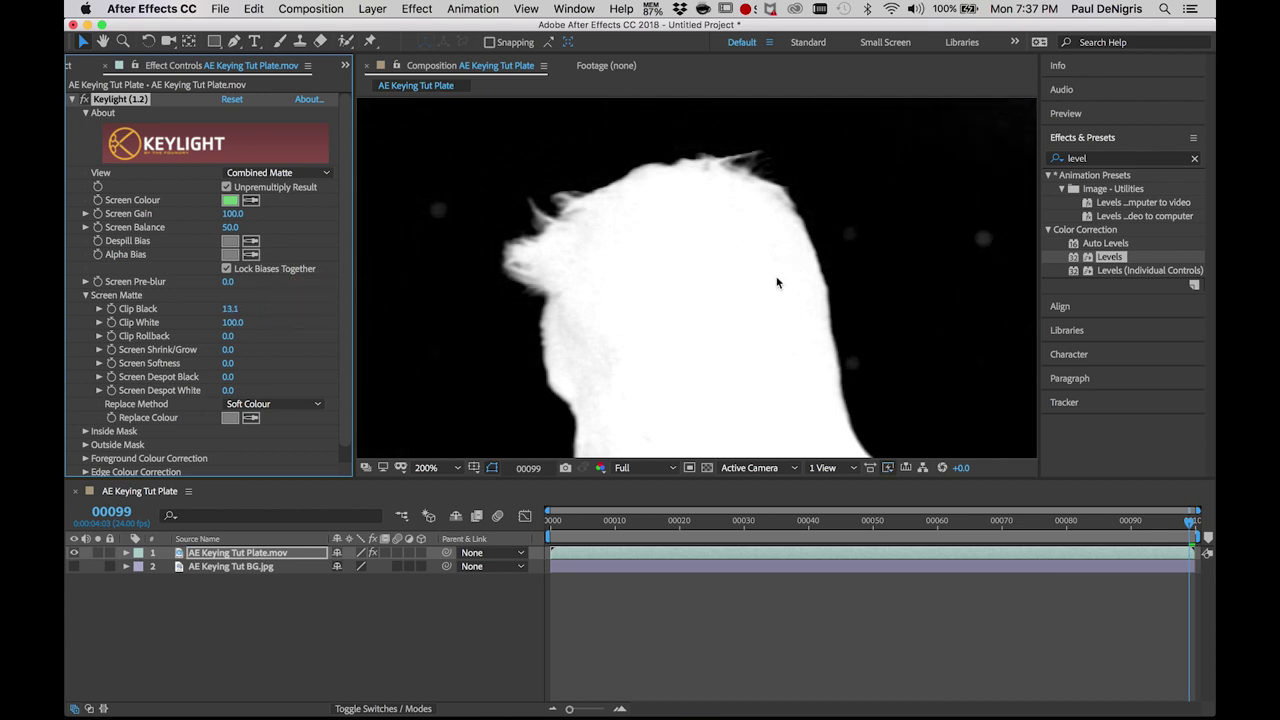
{"action": "left_click", "coordinate": [230, 309]}
{"action": "type", "text": "0"}
{"action": "key", "text": "Return"}
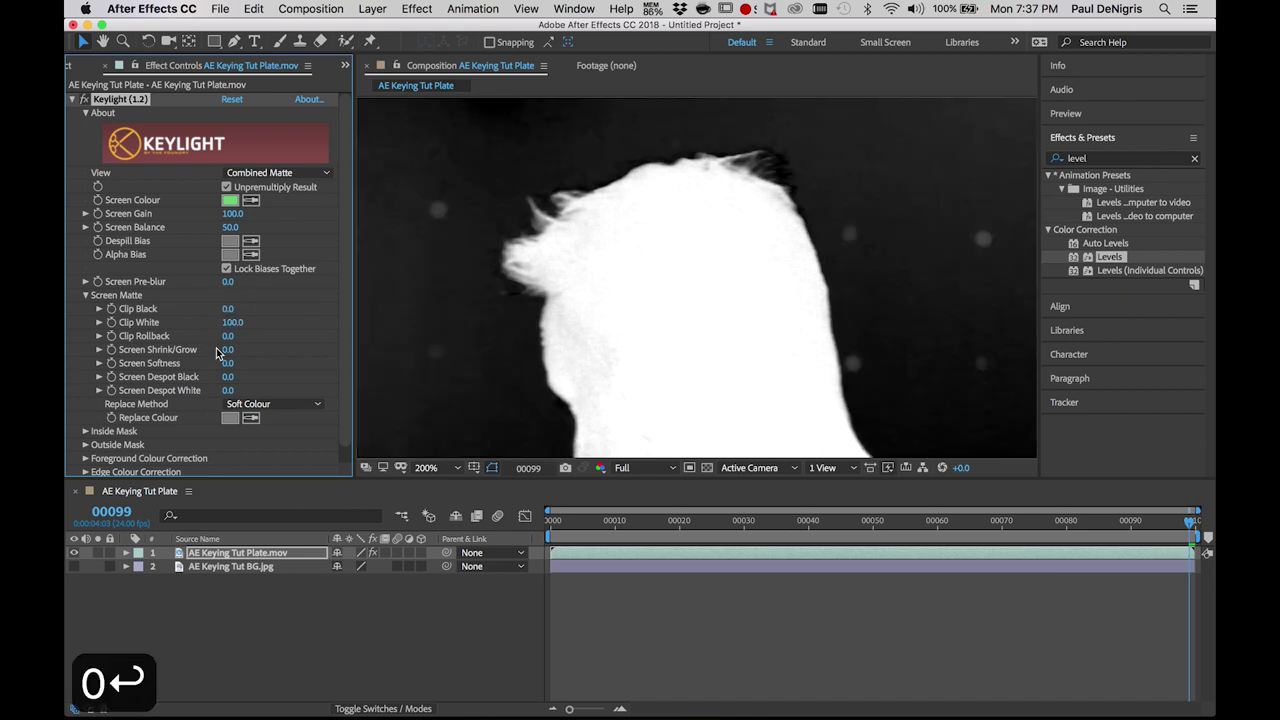
Set Clip Black to 6.6 and check the matte around the man's collar and shirt.
{"action": "left_click", "coordinate": [230, 311]}
{"action": "left_click_drag", "start_coordinate": [241, 316], "coordinate": [284, 317]}
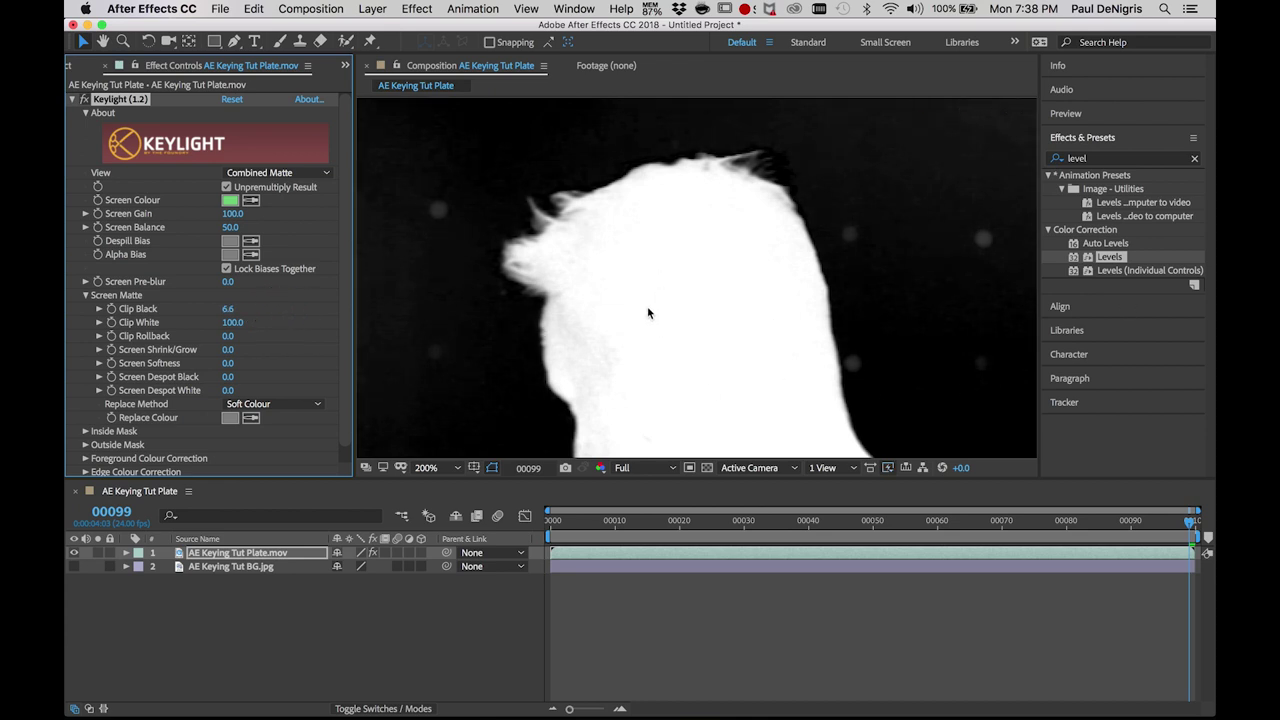
{"action": "key", "text": "h"}
{"action": "left_click_drag", "start_coordinate": [659, 379], "coordinate": [657, 320]}
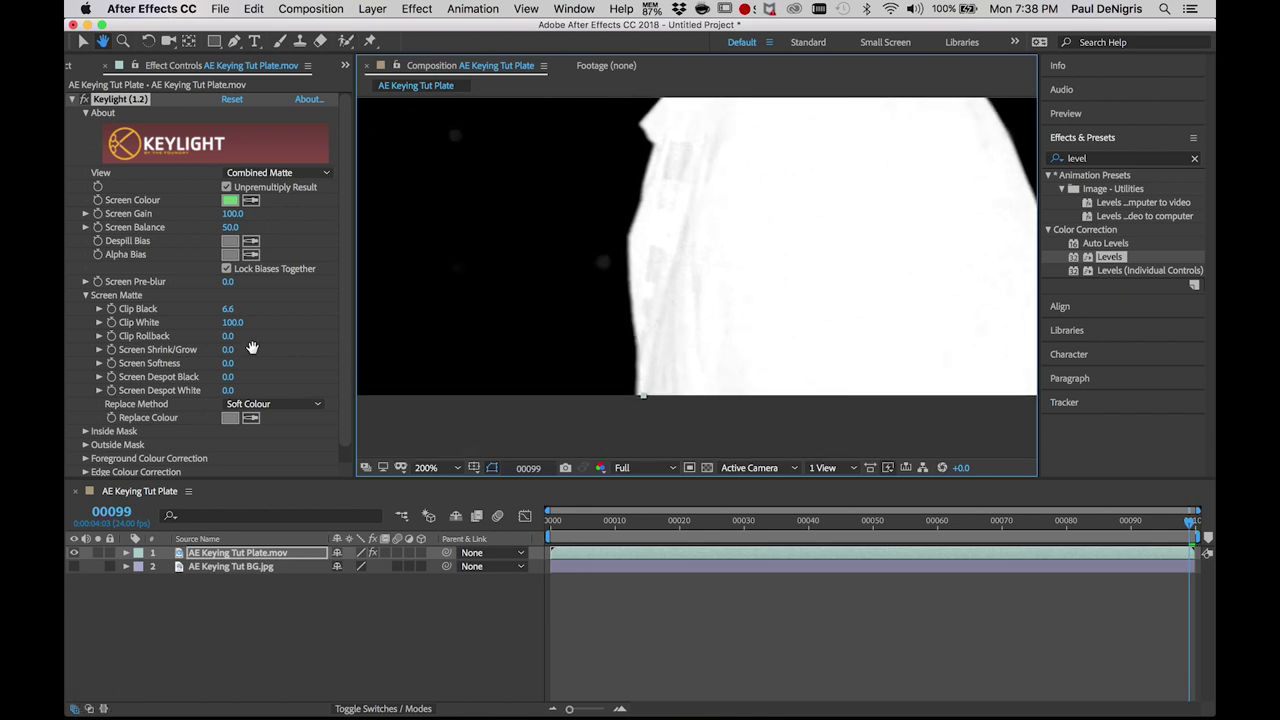
{"action": "left_click_drag", "start_coordinate": [623, 238], "coordinate": [623, 257]}
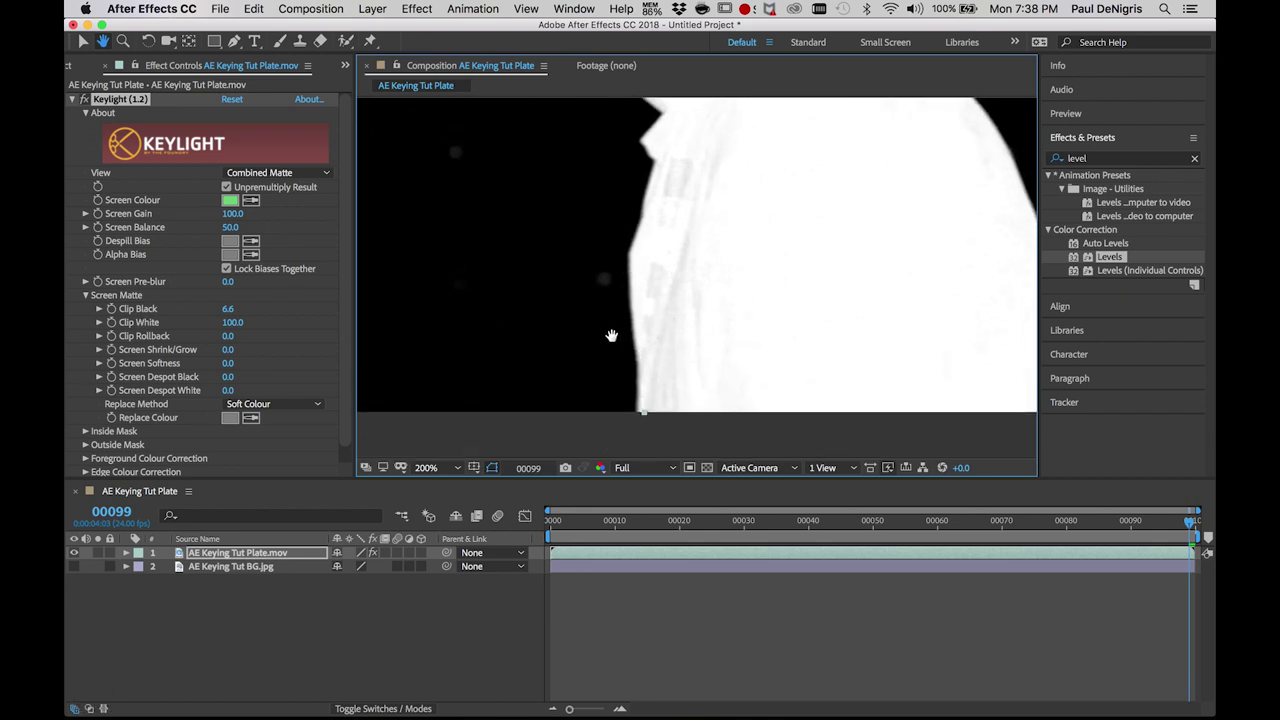
{"action": "key", "text": "v"}
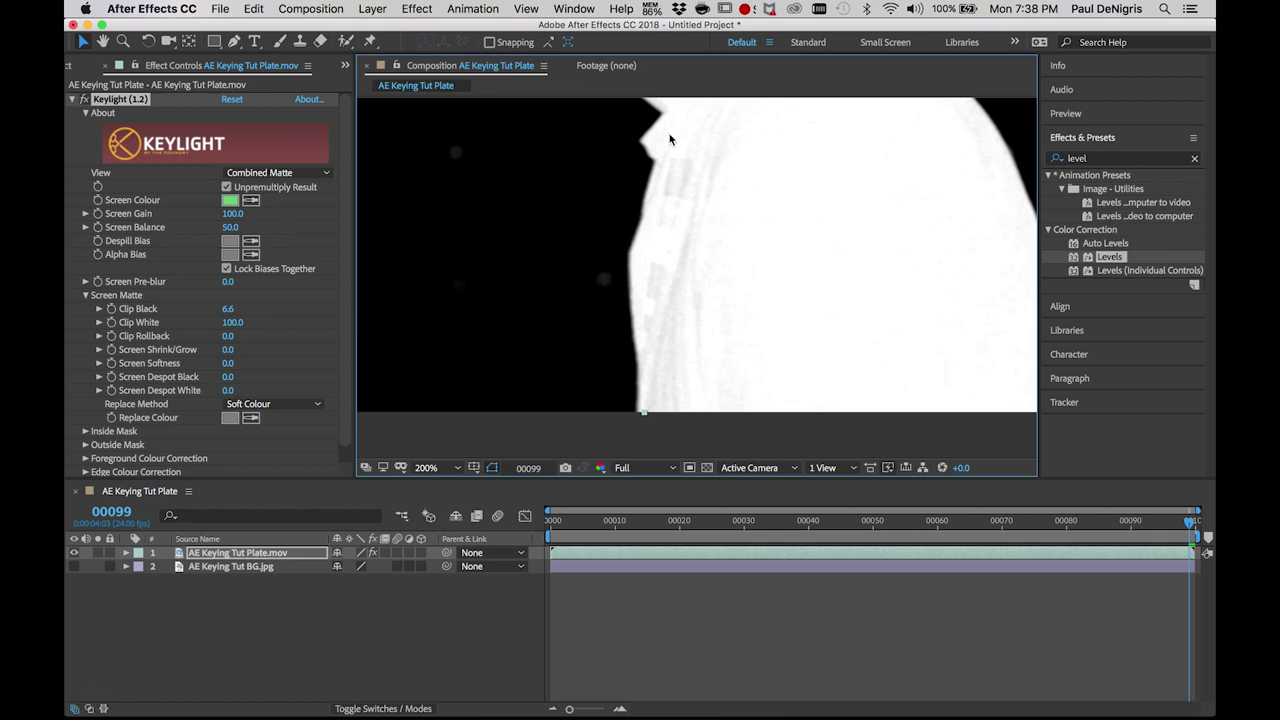
Show the Info readout and sample the matte's pixel values across the shirt, neck, head and background.
{"action": "left_click", "coordinate": [1085, 67]}
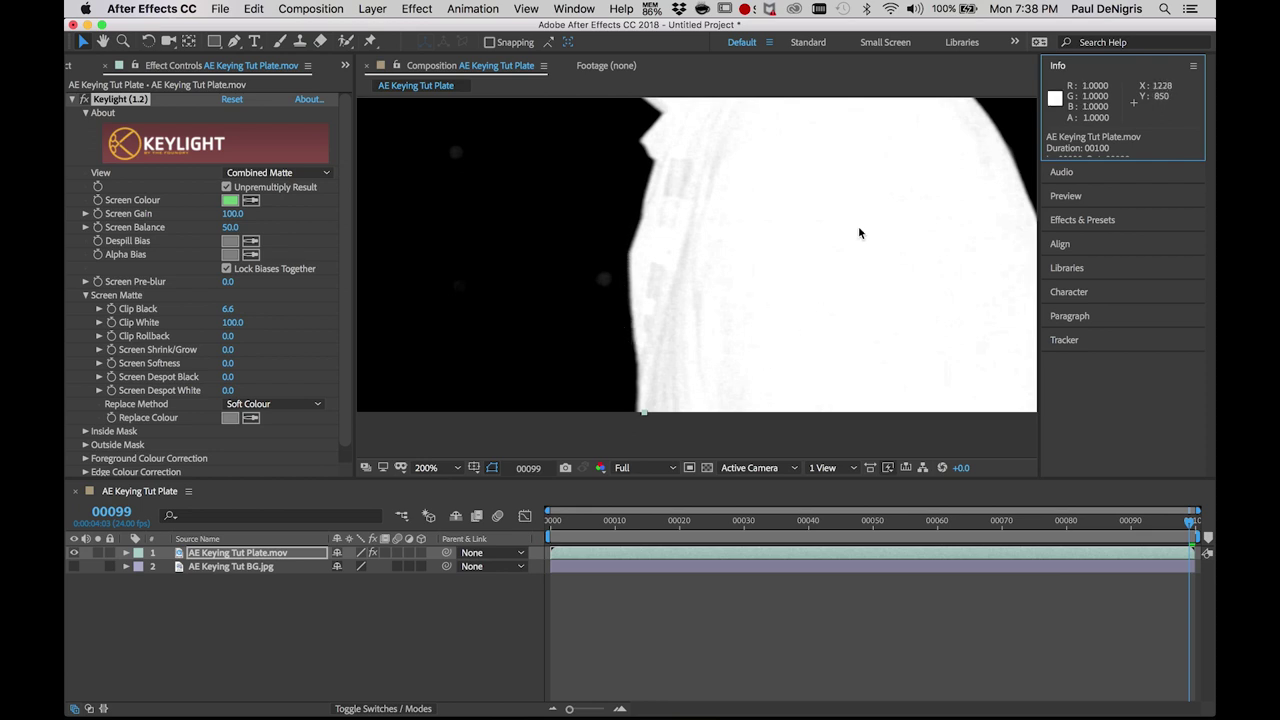
{"action": "key", "text": "h"}
{"action": "left_click_drag", "start_coordinate": [871, 189], "coordinate": [896, 393]}
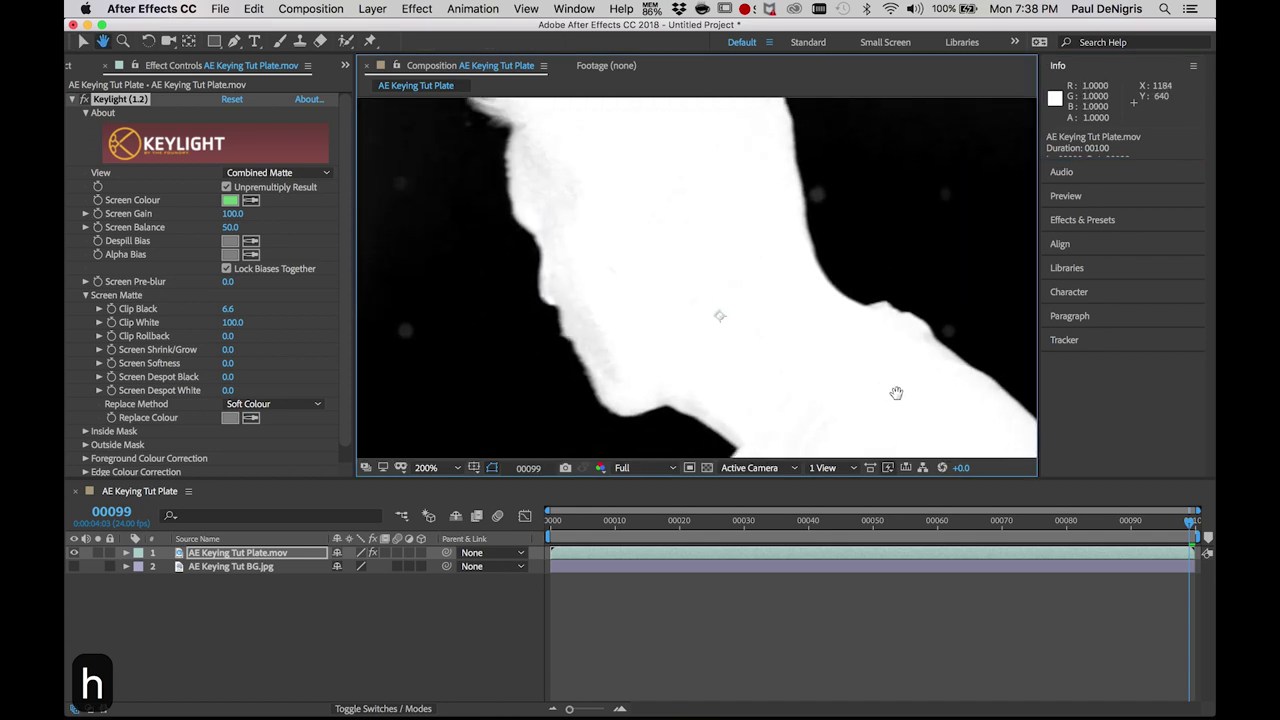
{"action": "key", "text": "v"}
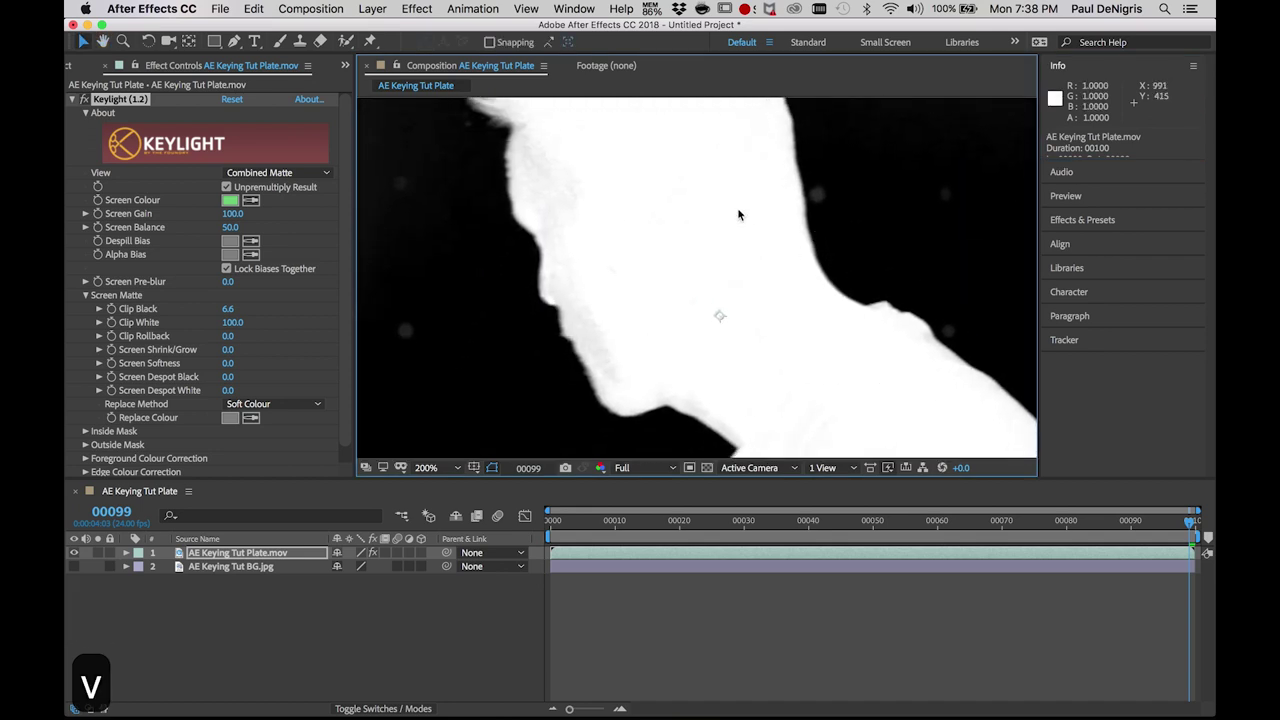
{"action": "key", "text": "h"}
{"action": "left_click_drag", "start_coordinate": [740, 216], "coordinate": [765, 278]}
{"action": "key", "text": "v"}
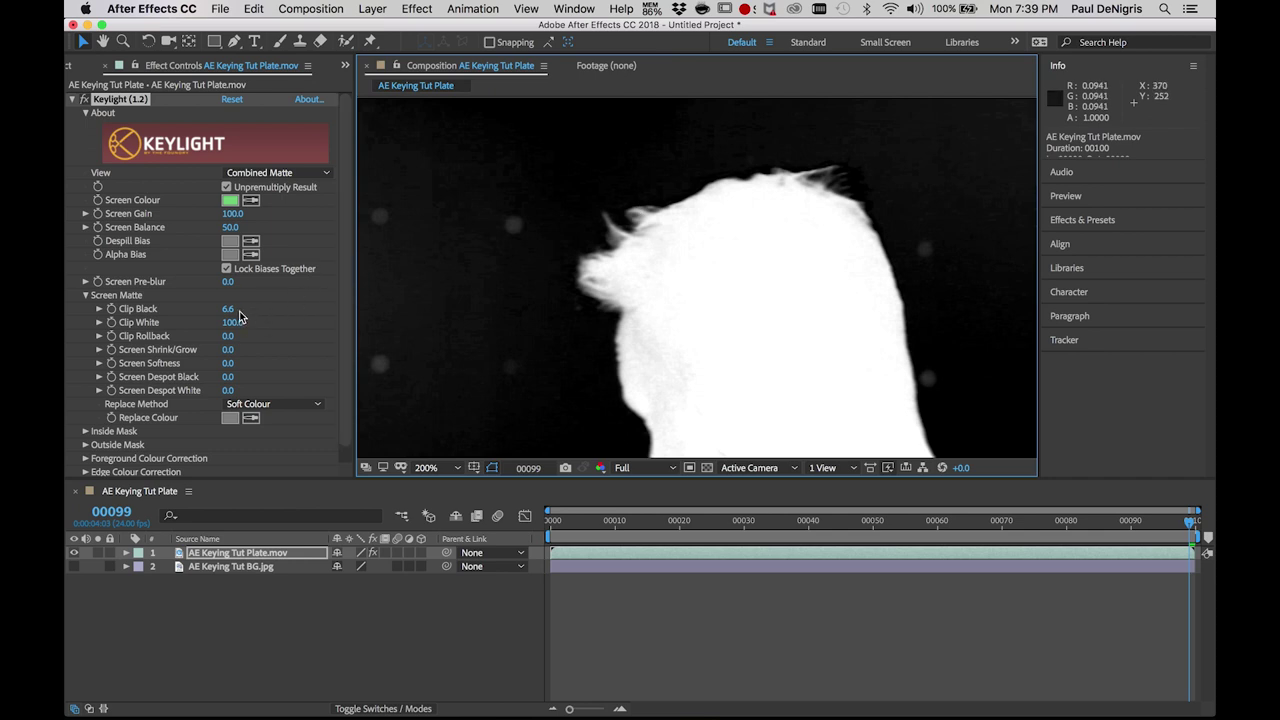
Raise Clip Black to 10.0 and lower Clip White to 93.6 in the Screen Matte settings.
{"action": "left_click_drag", "start_coordinate": [239, 314], "coordinate": [231, 313]}
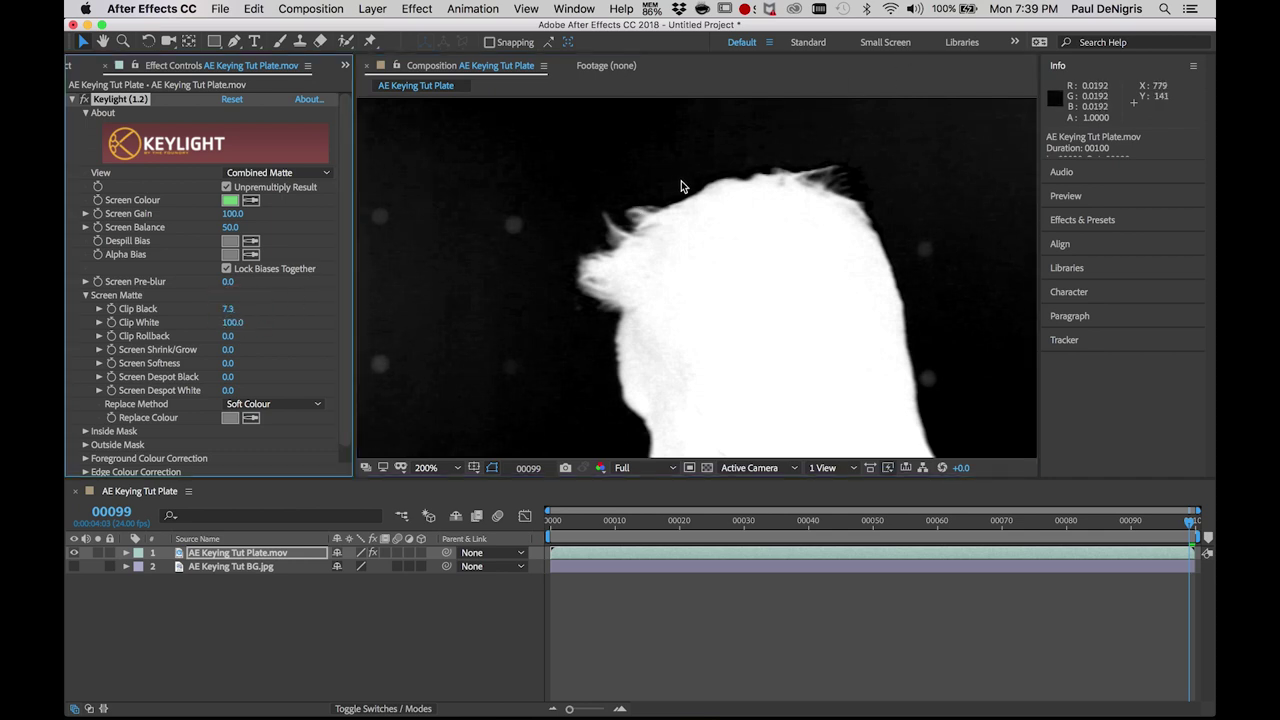
{"action": "left_click_drag", "start_coordinate": [223, 311], "coordinate": [234, 309]}
{"action": "left_click_drag", "start_coordinate": [226, 311], "coordinate": [232, 308]}
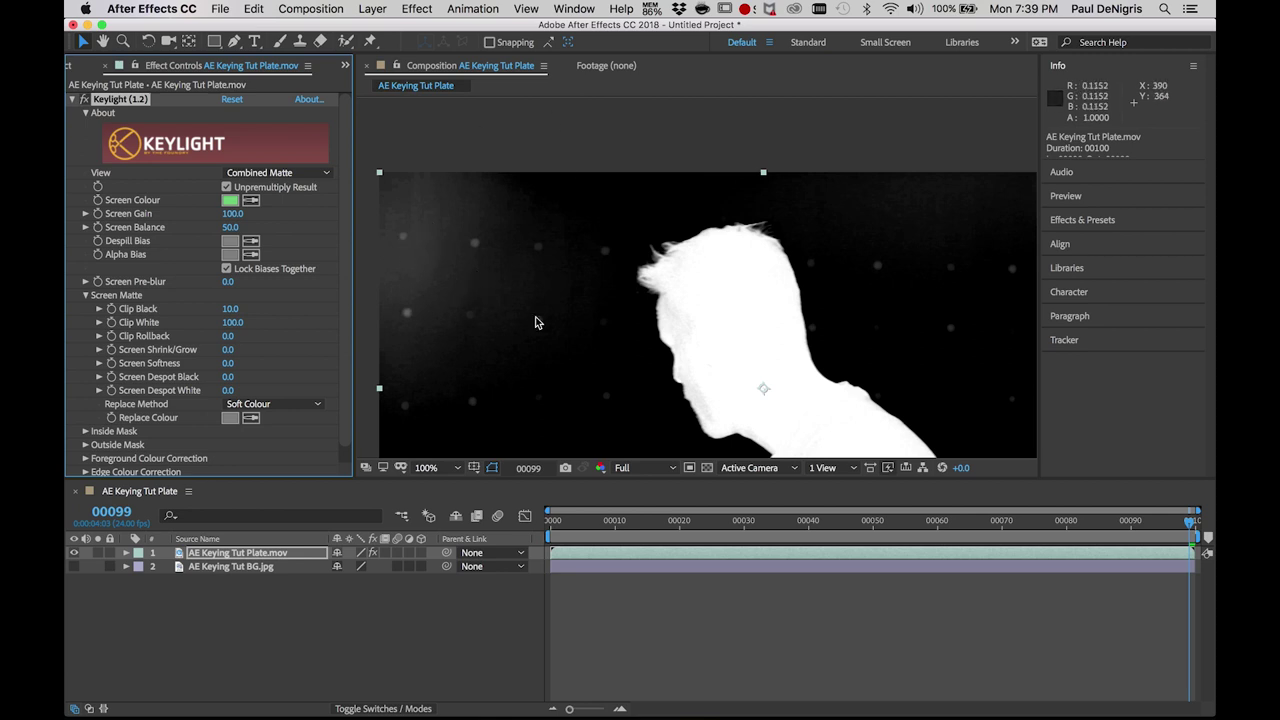
{"action": "key", "text": "."}
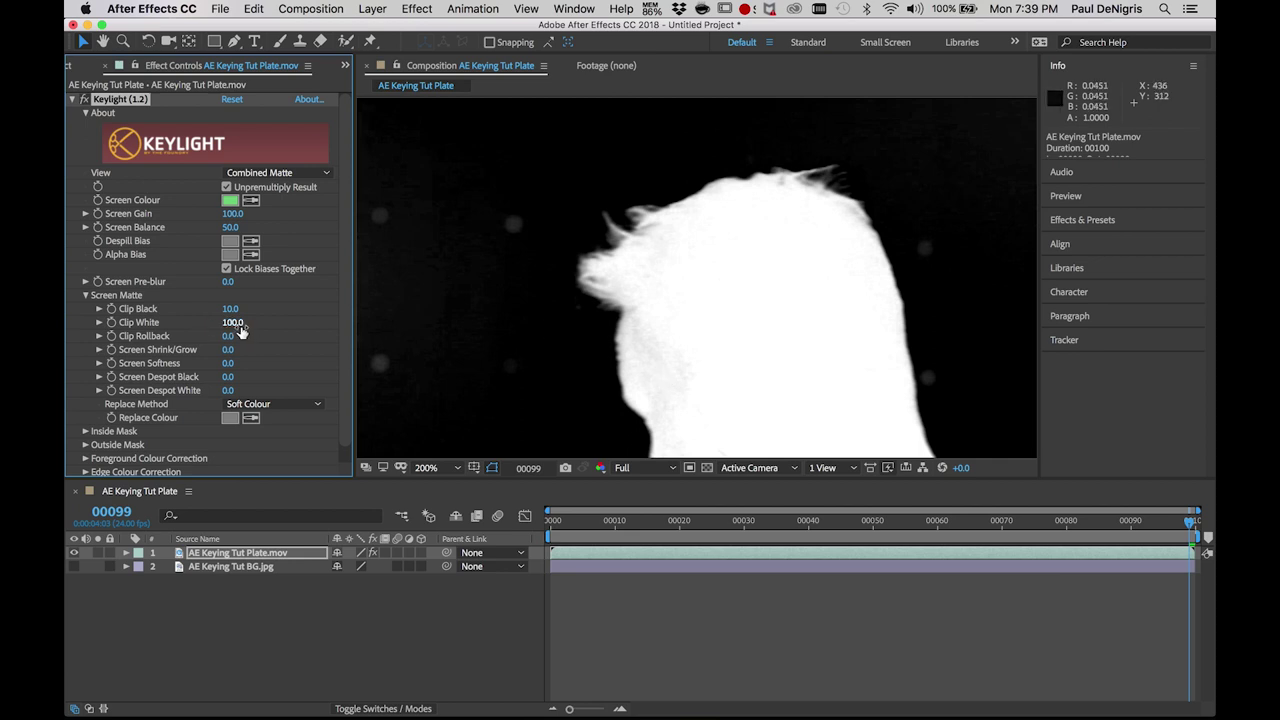
{"action": "left_click_drag", "start_coordinate": [233, 324], "coordinate": [197, 334]}
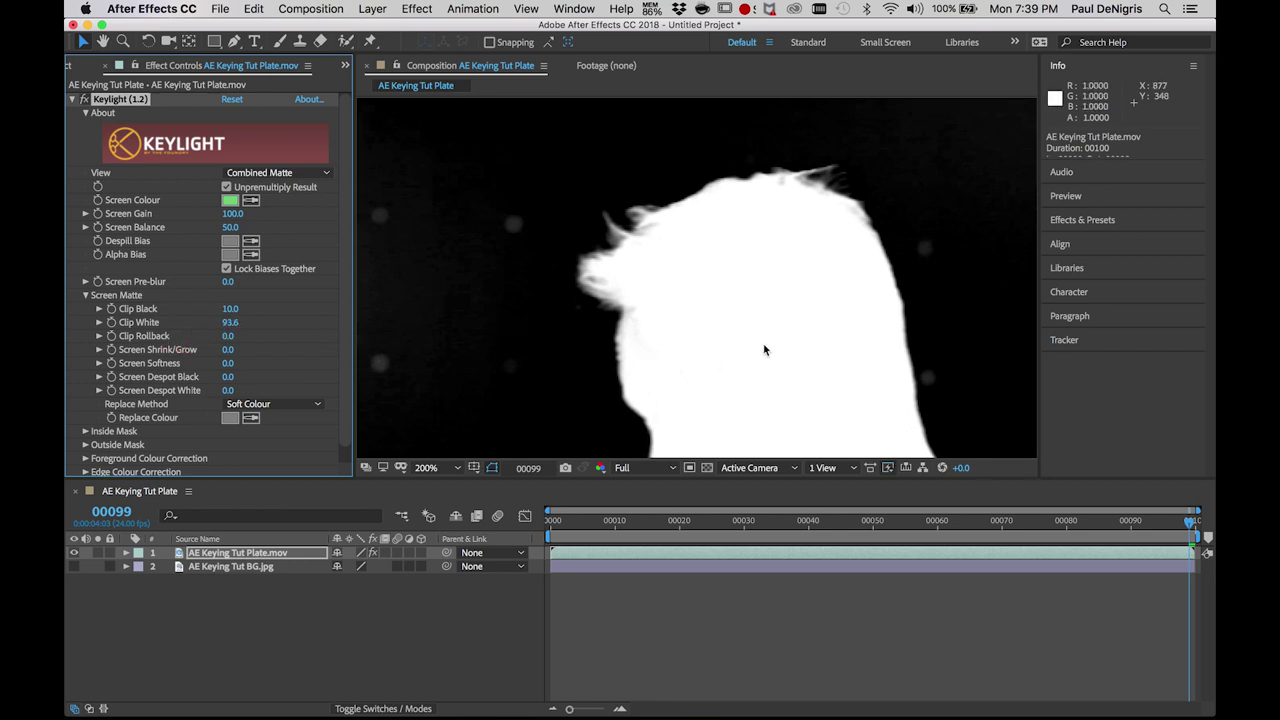
Raise Clip Black to 11.8, checking the background under a temporary viewer exposure of +9.0.
{"action": "left_click", "coordinate": [962, 468]}
{"action": "left_click_drag", "start_coordinate": [965, 472], "coordinate": [1030, 464]}
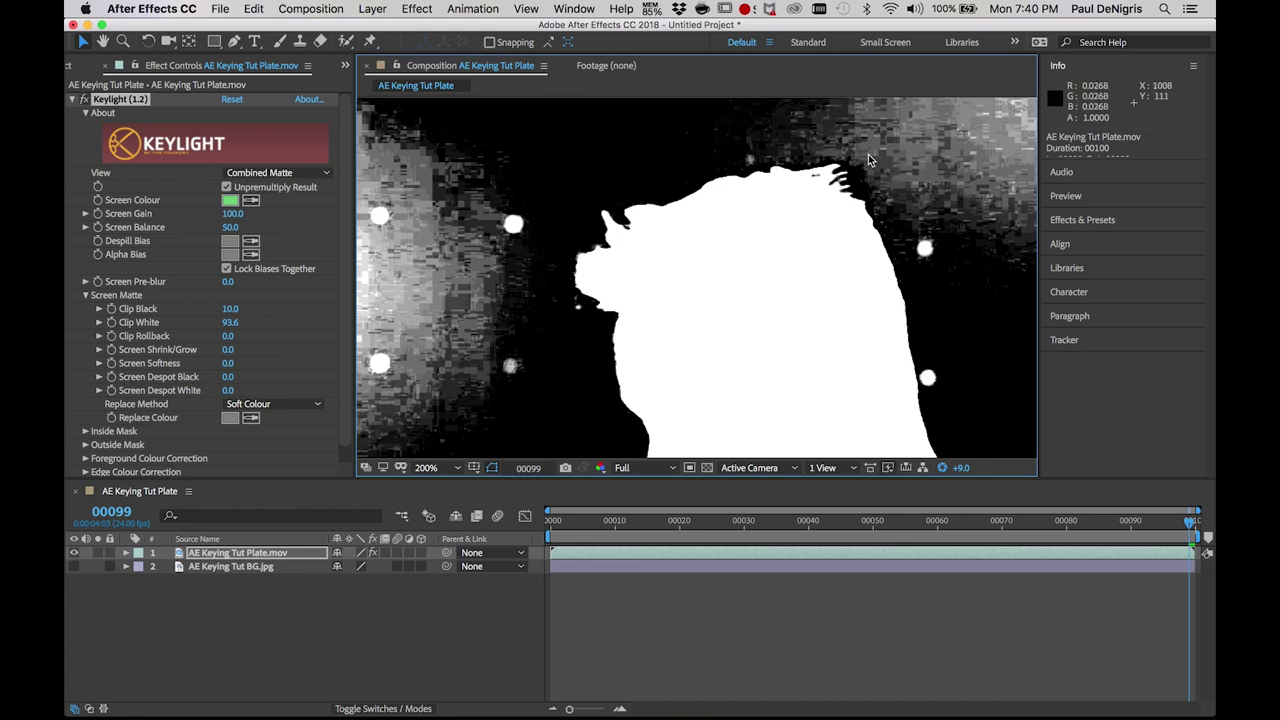
{"action": "left_click_drag", "start_coordinate": [231, 309], "coordinate": [247, 311]}
{"action": "left_click", "coordinate": [941, 469]}
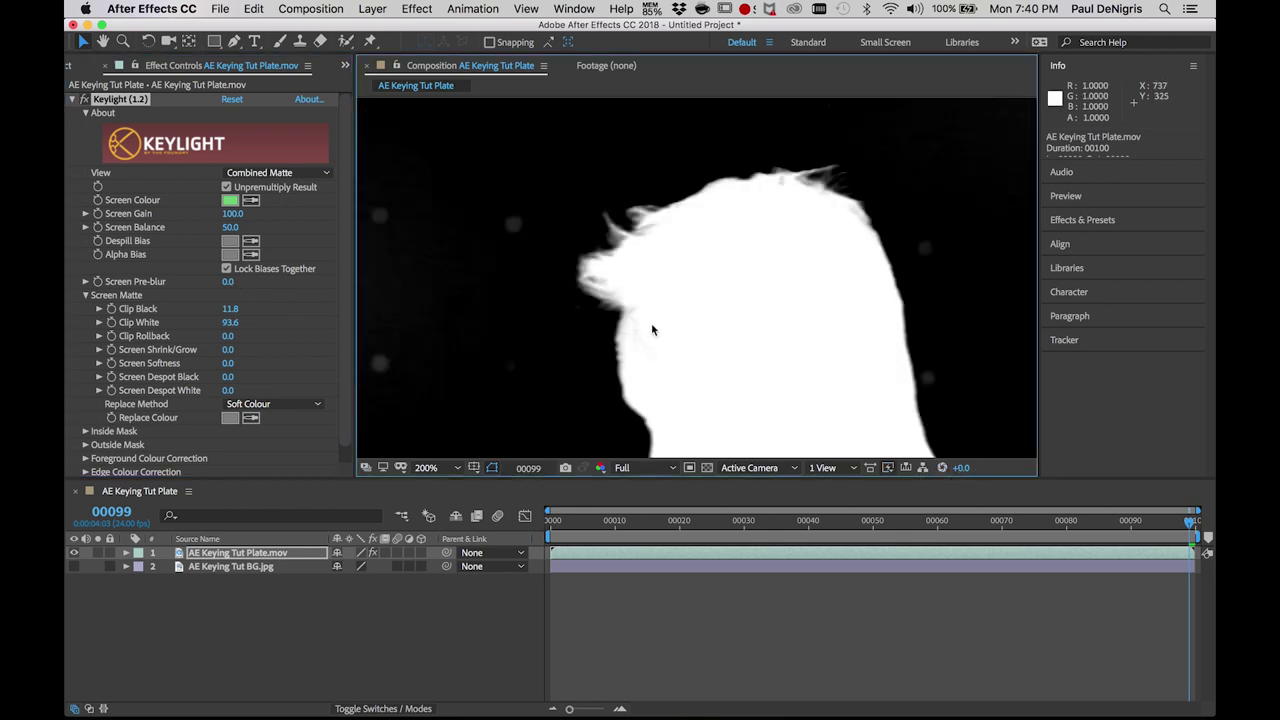
Lower Clip White to 90.4 while checking the forehead and hair edge at 400%.
{"action": "key", "text": "period"}
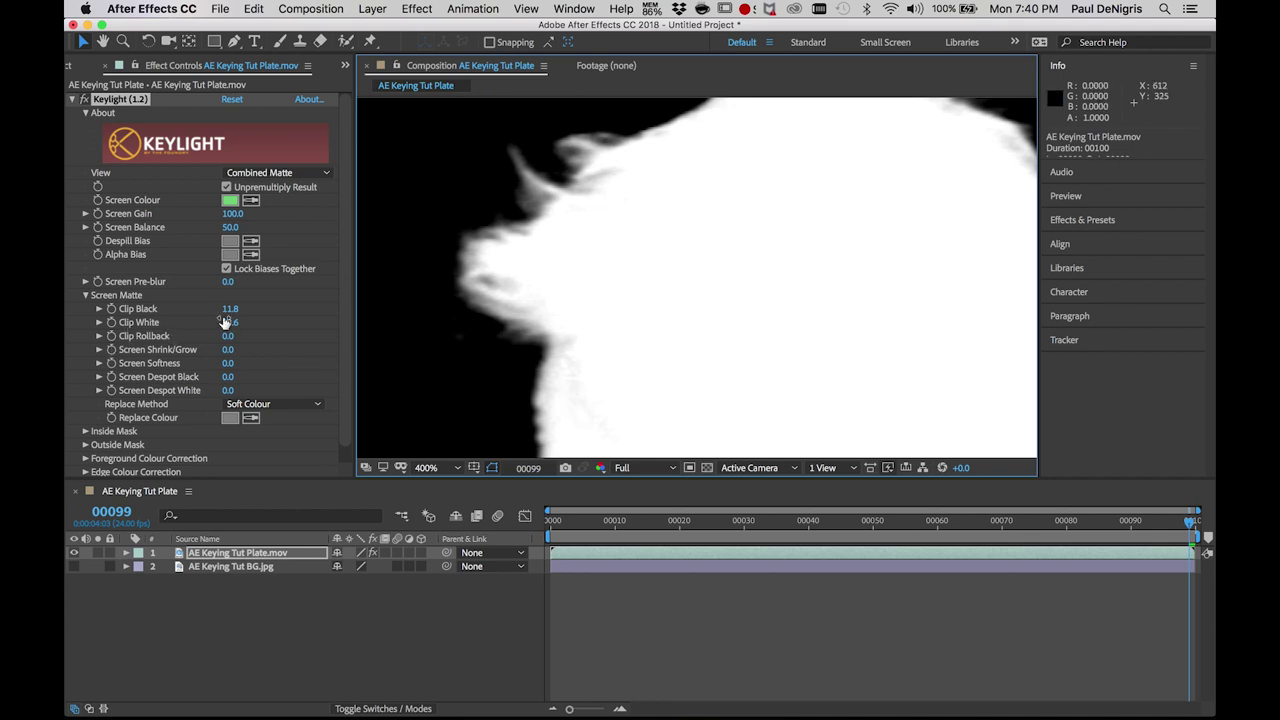
{"action": "left_click_drag", "start_coordinate": [229, 322], "coordinate": [222, 323]}
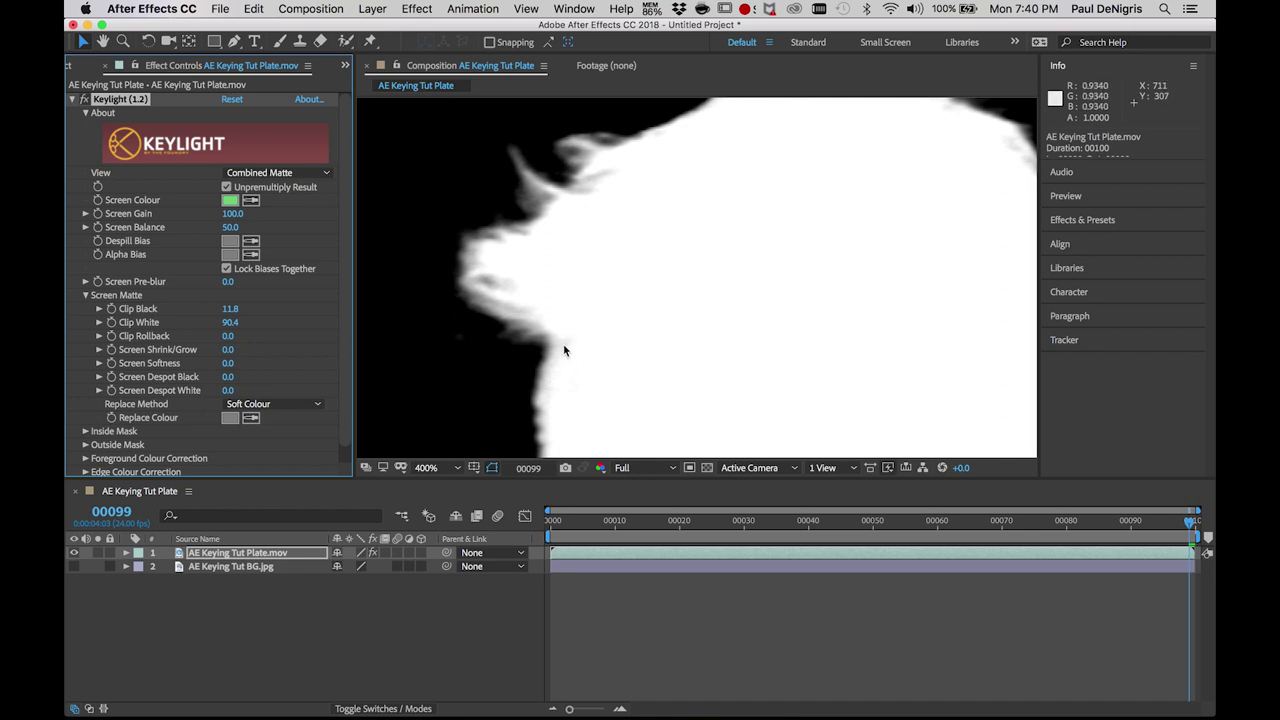
{"action": "scroll", "coordinate": [645, 288], "scroll_direction": "down", "scroll_amount": 2}
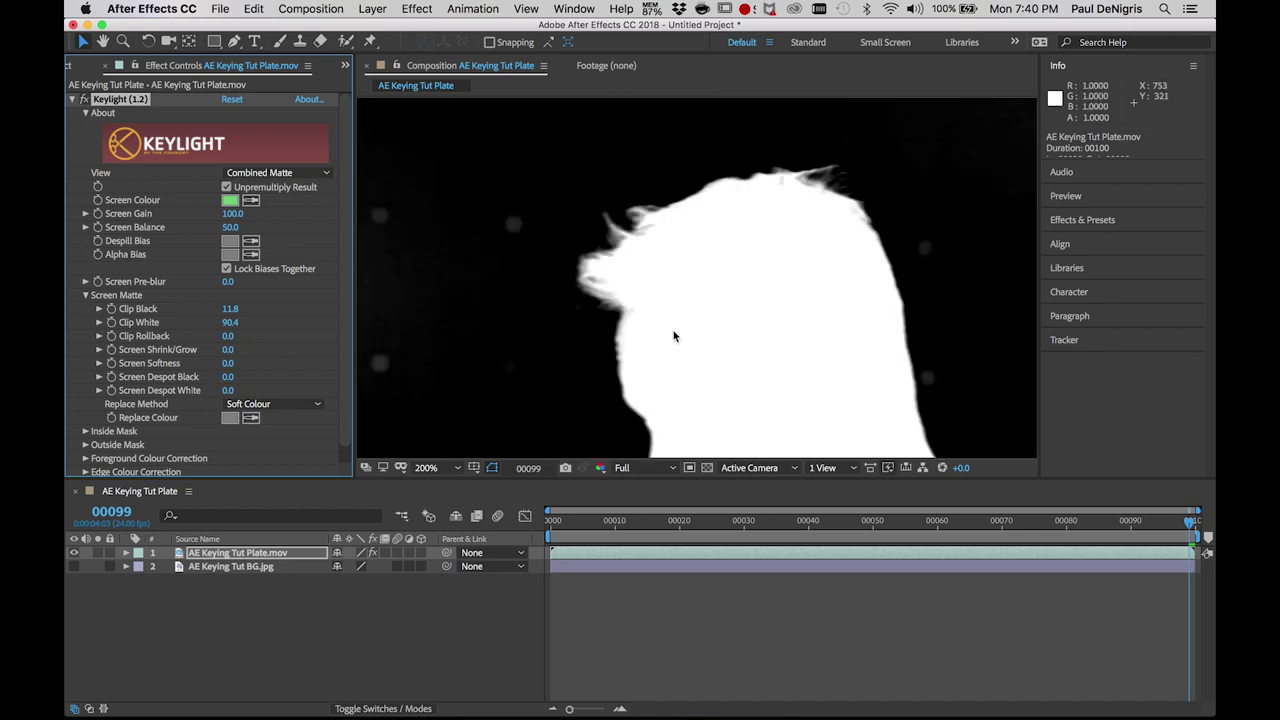
Examine the man's matte from the shoulders up to the forehead for remaining grey areas.
{"action": "key", "text": "h"}
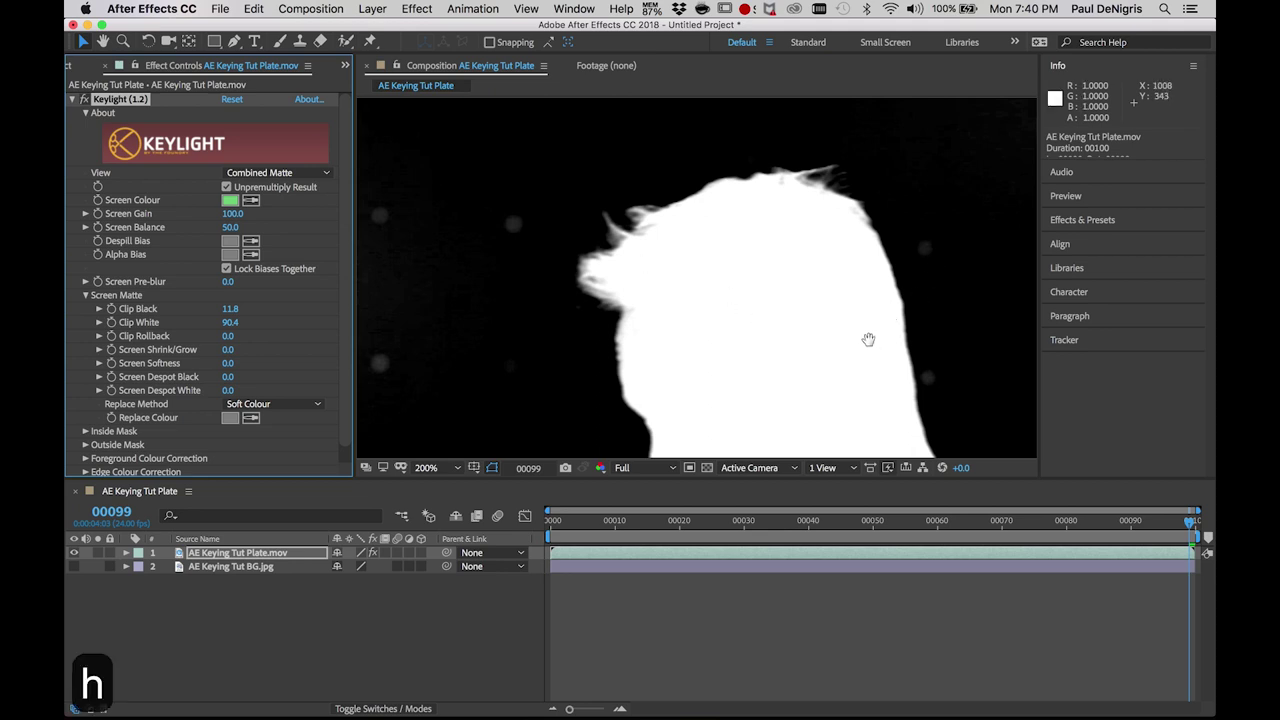
{"action": "left_click_drag", "start_coordinate": [866, 340], "coordinate": [734, 197]}
{"action": "left_click_drag", "start_coordinate": [740, 340], "coordinate": [743, 251]}
{"action": "left_click_drag", "start_coordinate": [751, 314], "coordinate": [772, 226]}
{"action": "scroll", "coordinate": [709, 237], "scroll_direction": "down", "scroll_amount": 4}
{"action": "scroll", "coordinate": [623, 257], "scroll_direction": "up", "scroll_amount": 6}
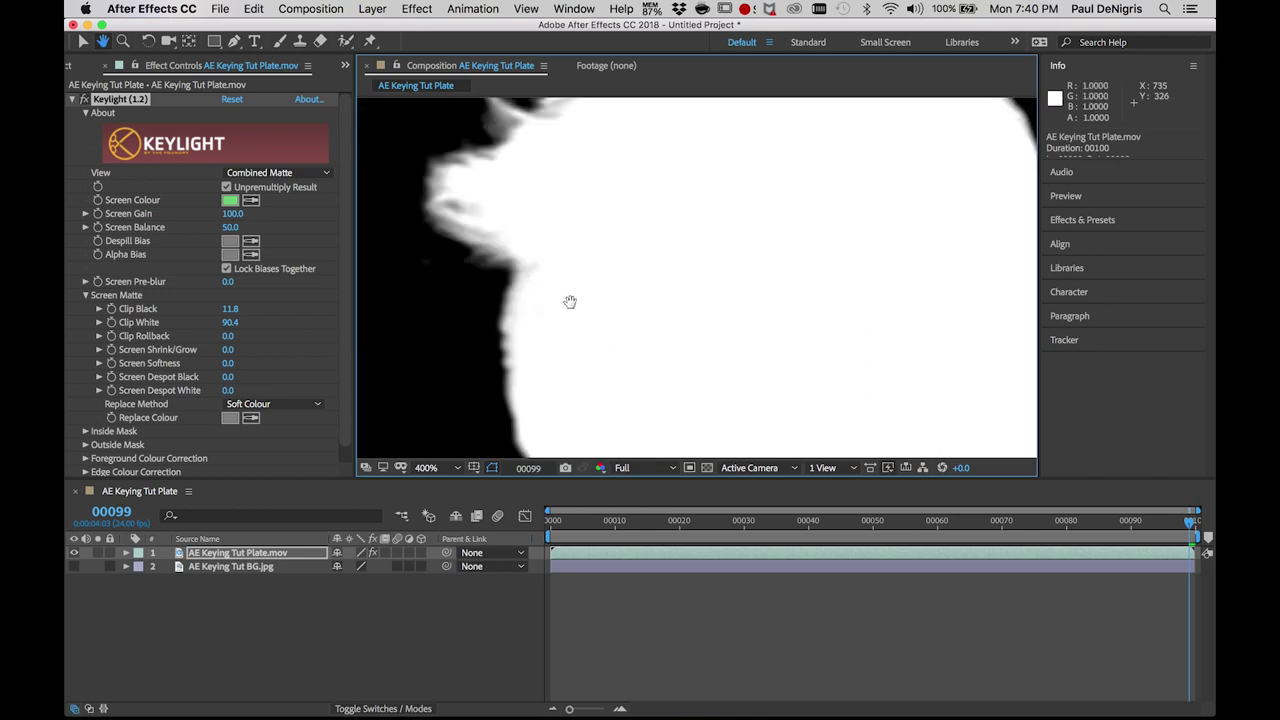
Try lowering Clip White to 18.4 and inspect the hair edge in the Final Result view, undoing both changes.
{"action": "left_click_drag", "start_coordinate": [681, 357], "coordinate": [713, 379]}
{"action": "key", "text": "v"}
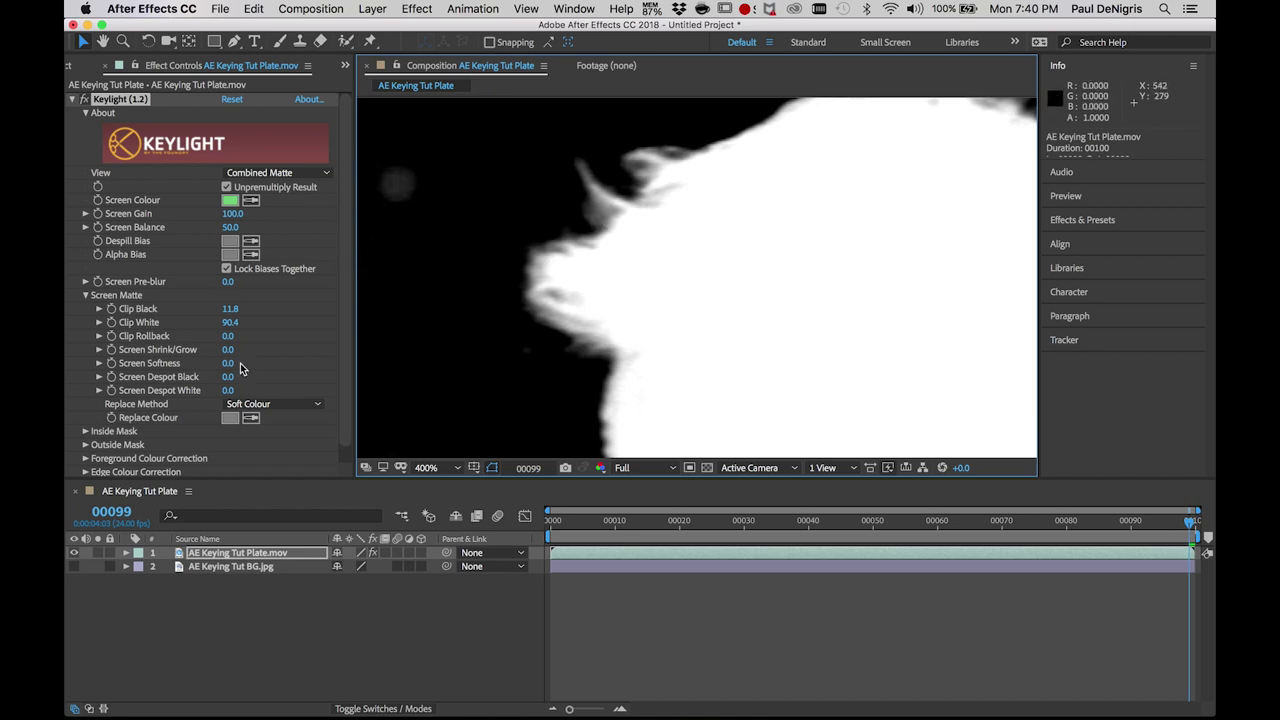
{"action": "left_click_drag", "start_coordinate": [229, 325], "coordinate": [174, 333]}
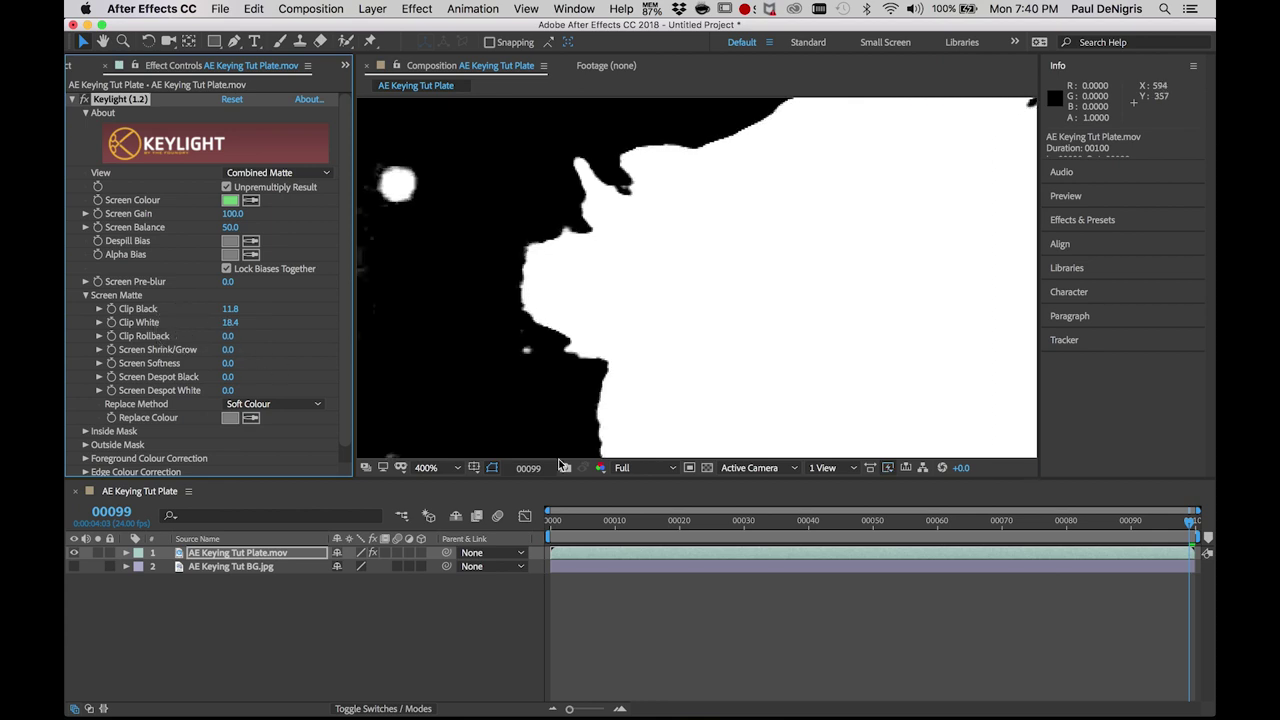
{"action": "scroll", "coordinate": [377, 180], "scroll_direction": "down", "scroll_amount": 1}
{"action": "left_click", "coordinate": [260, 172]}
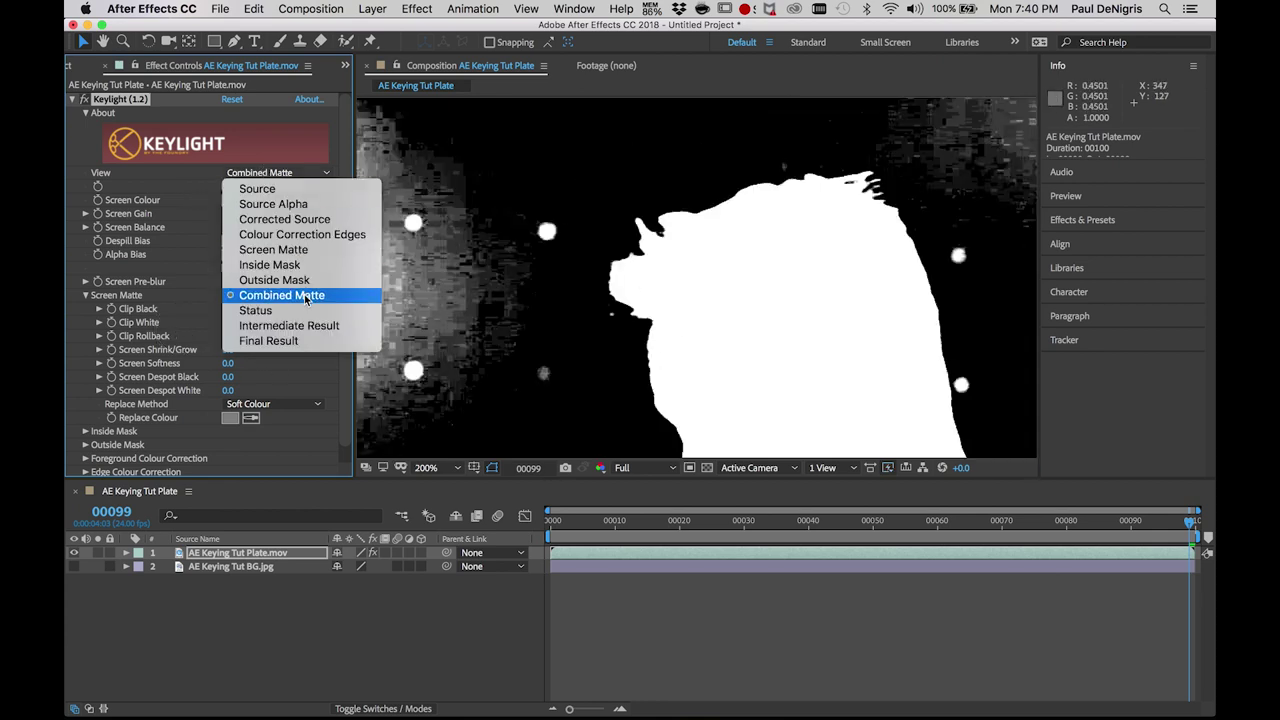
{"action": "left_click", "coordinate": [275, 340]}
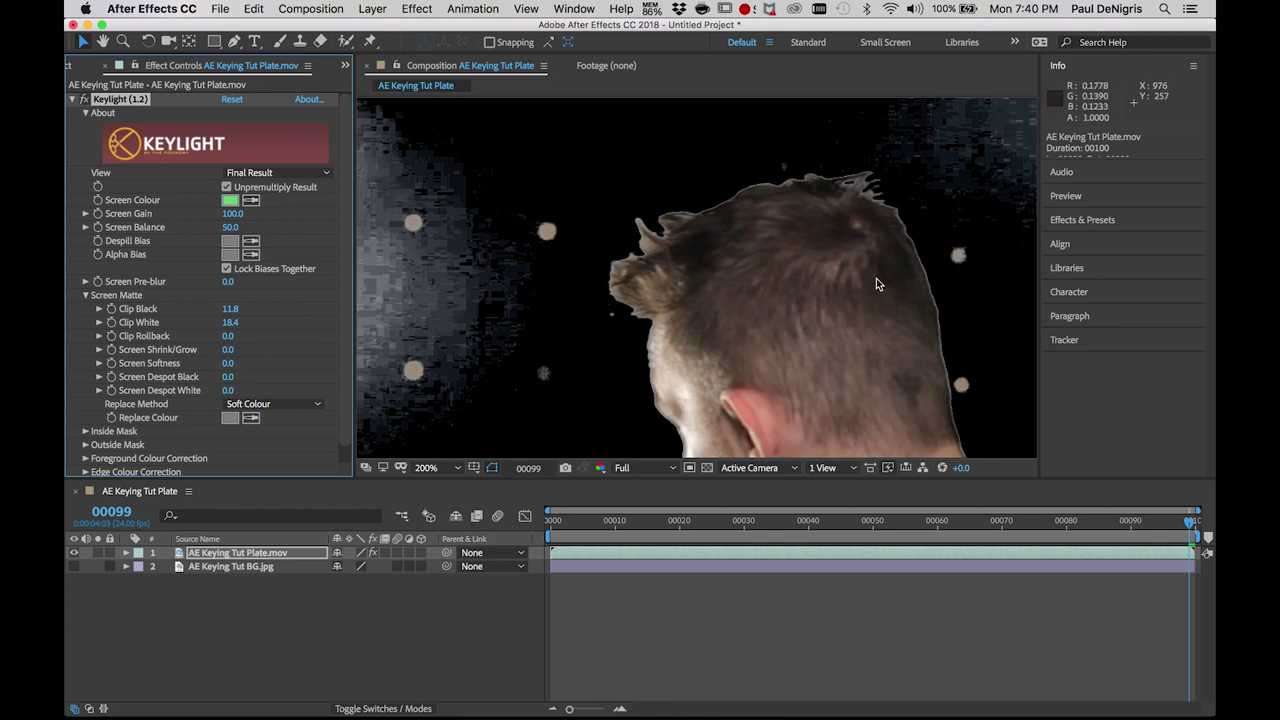
{"action": "scroll", "coordinate": [643, 271], "scroll_direction": "up", "scroll_amount": 1}
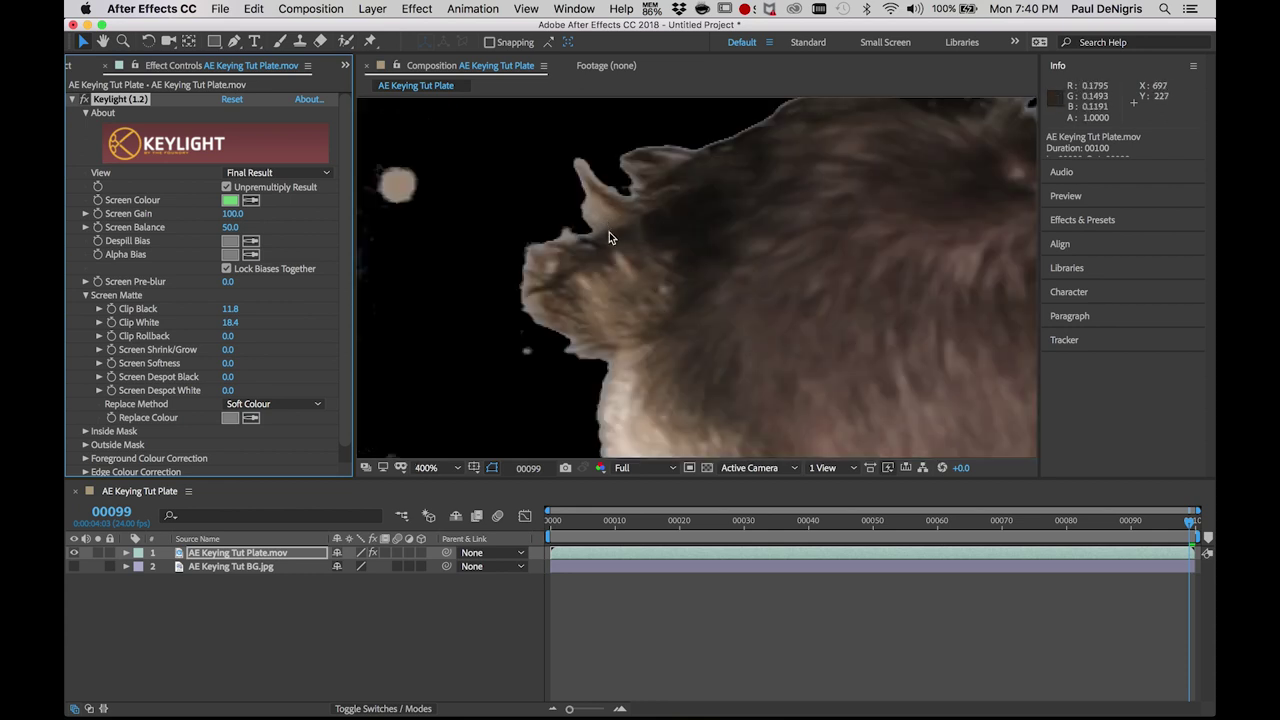
{"action": "scroll", "coordinate": [603, 214], "scroll_direction": "down", "scroll_amount": 1}
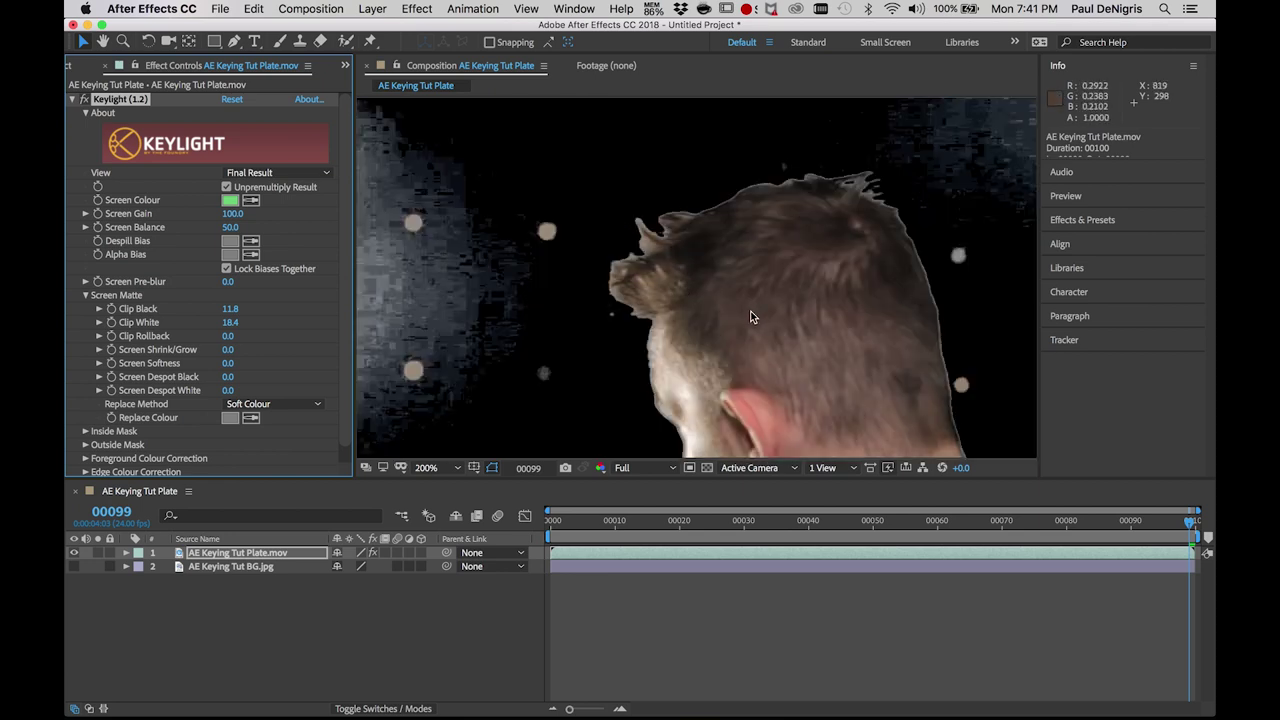
{"action": "key", "text": "super+z"}
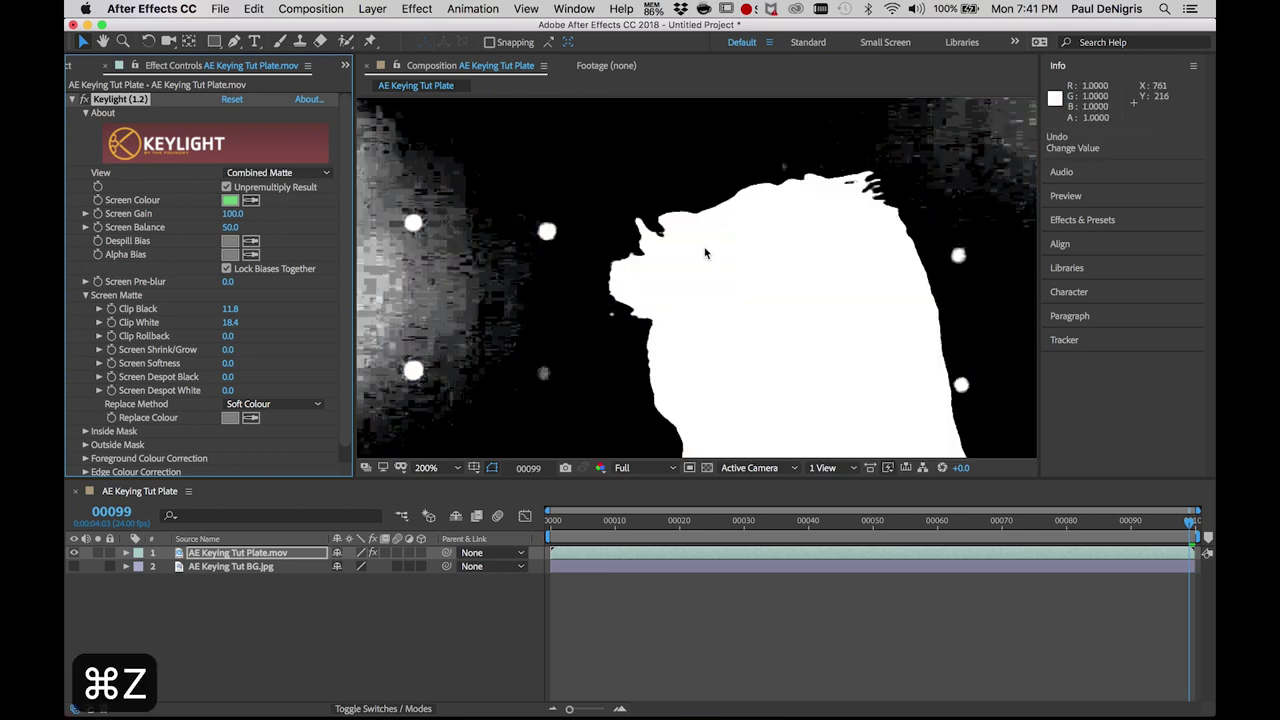
{"action": "key", "text": "super+z"}
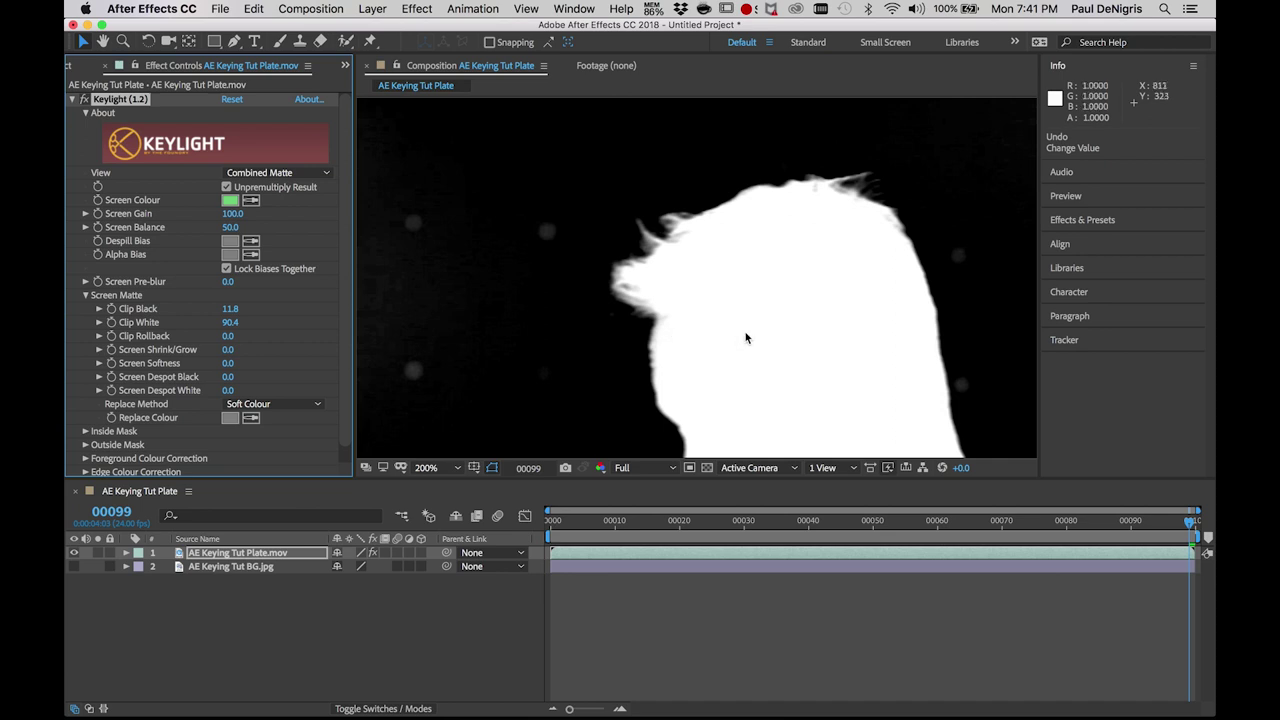
Preview the key's Intermediate Result around the hair, and set the Keylight view to Final Result.
{"action": "left_click", "coordinate": [288, 173]}
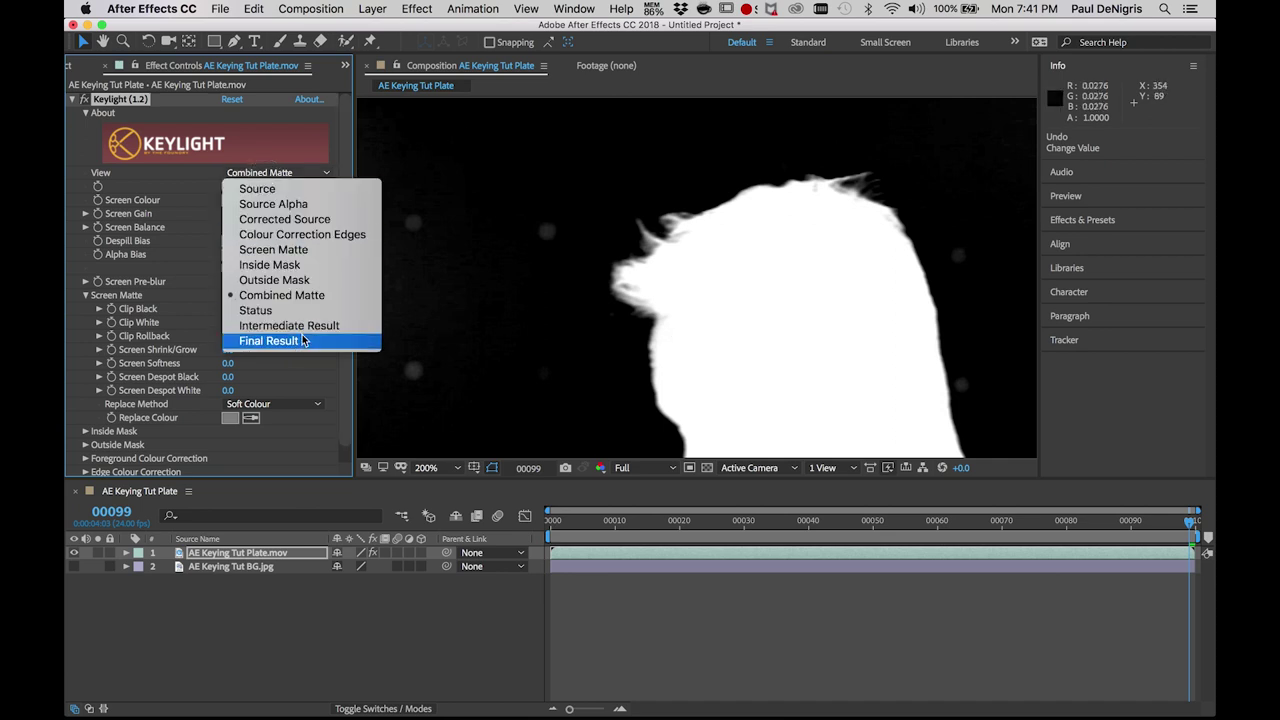
{"action": "left_click", "coordinate": [290, 326]}
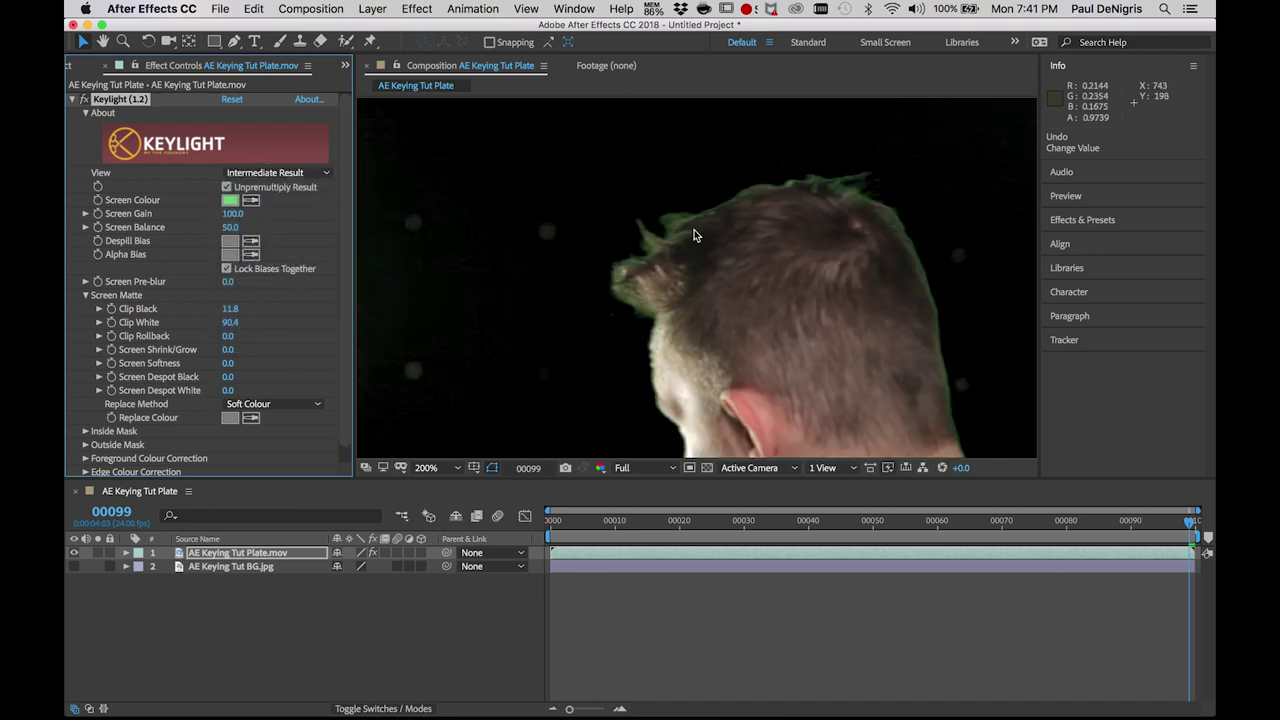
{"action": "left_click", "coordinate": [300, 172]}
{"action": "left_click", "coordinate": [290, 341]}
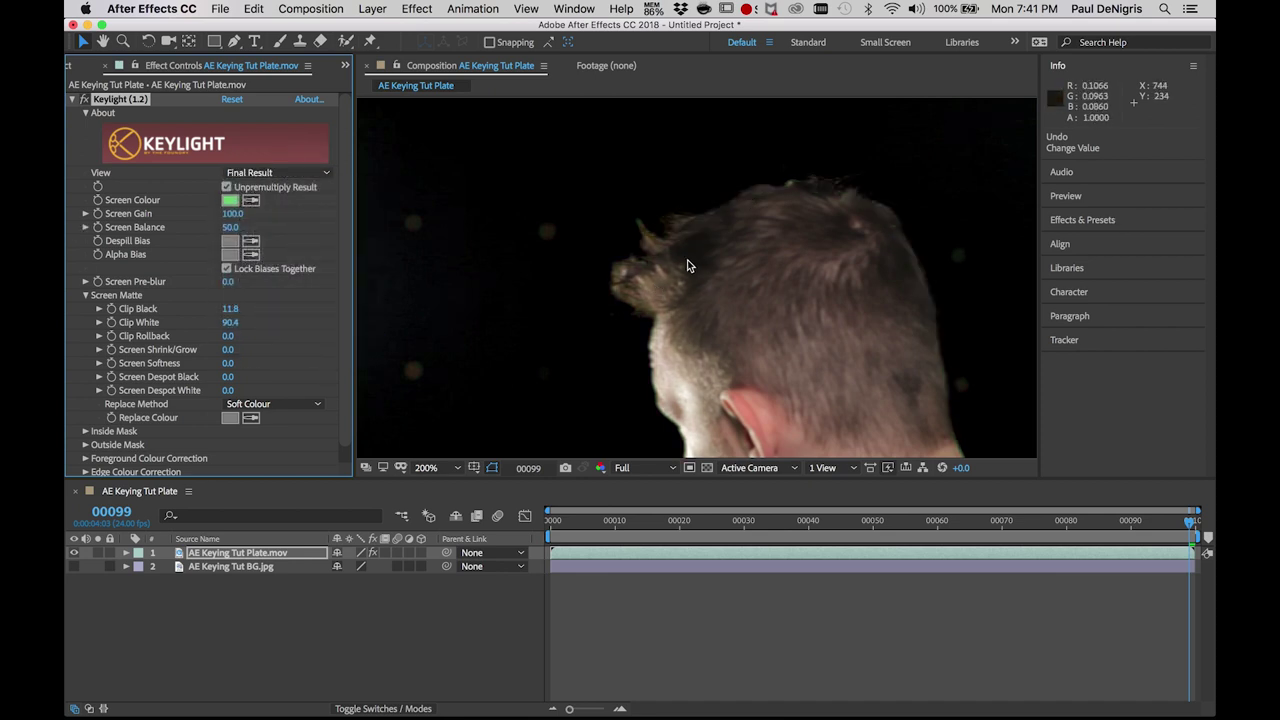
Show the AE Keying Tut BG.jpg layer to examine the hair edges and full composite against it, and hide it again.
{"action": "left_click", "coordinate": [73, 566]}
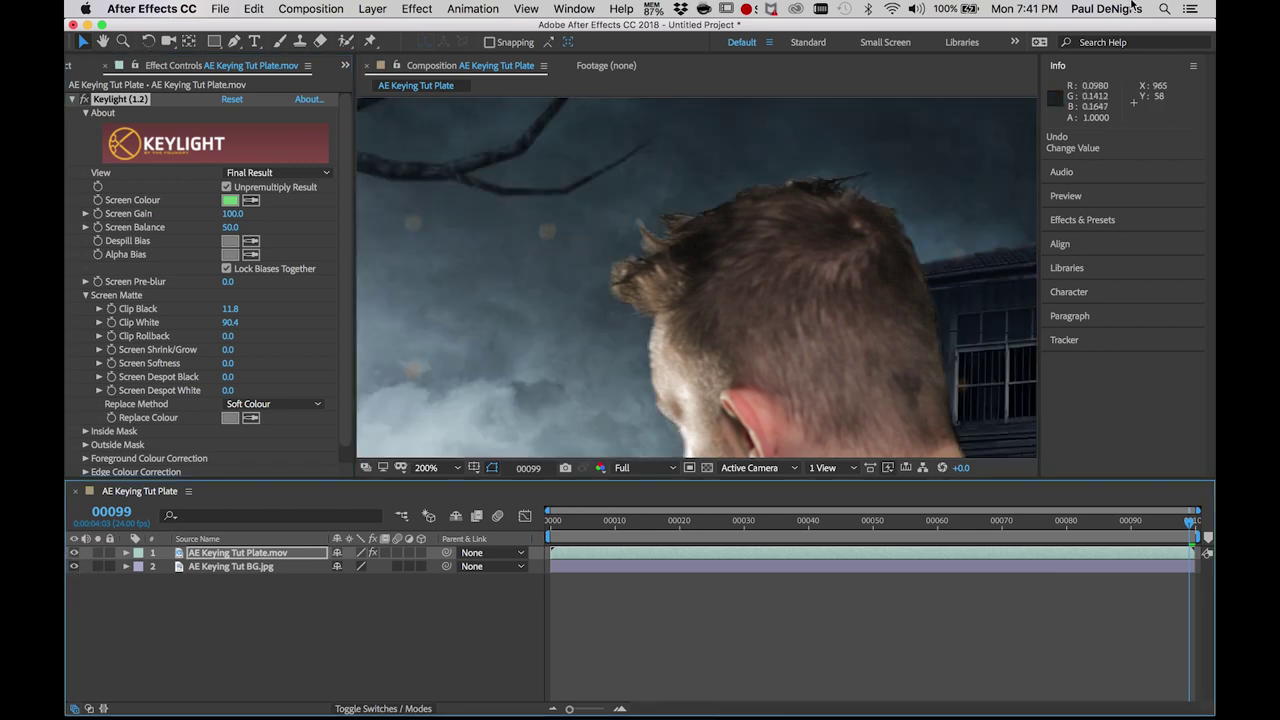
{"action": "key", "text": "period"}
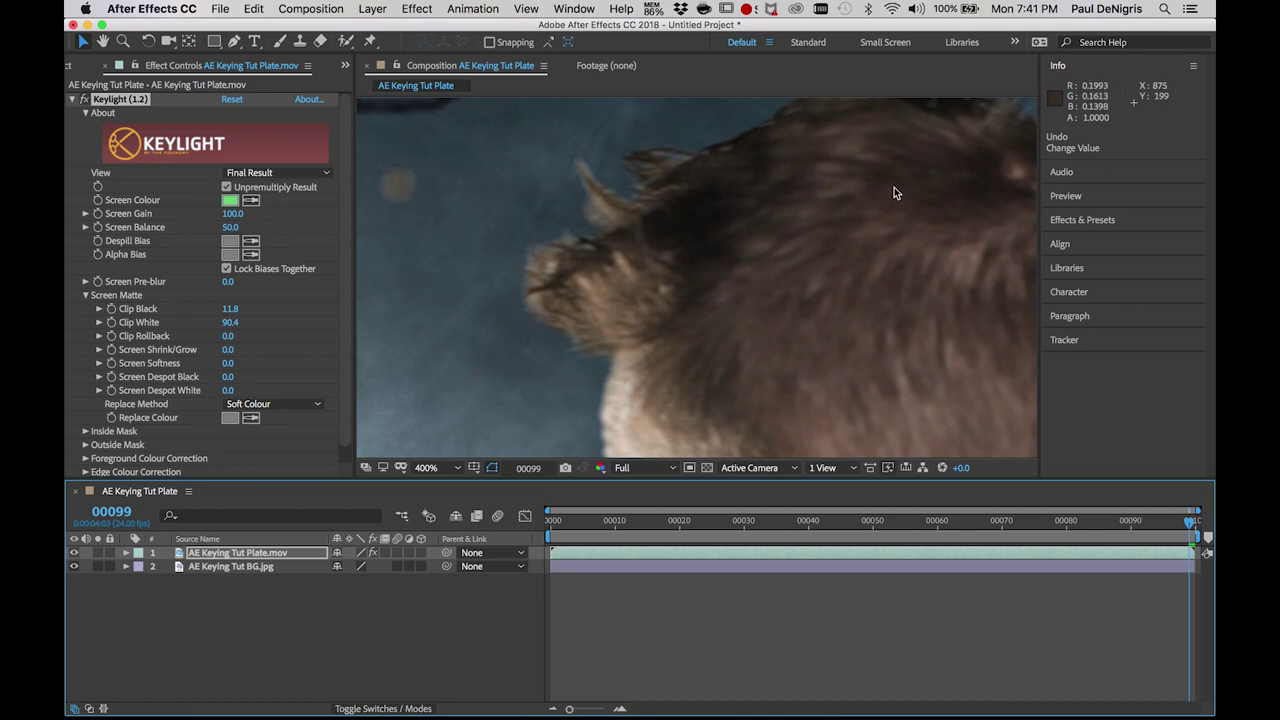
{"action": "key", "text": "h"}
{"action": "left_click_drag", "start_coordinate": [894, 187], "coordinate": [647, 329]}
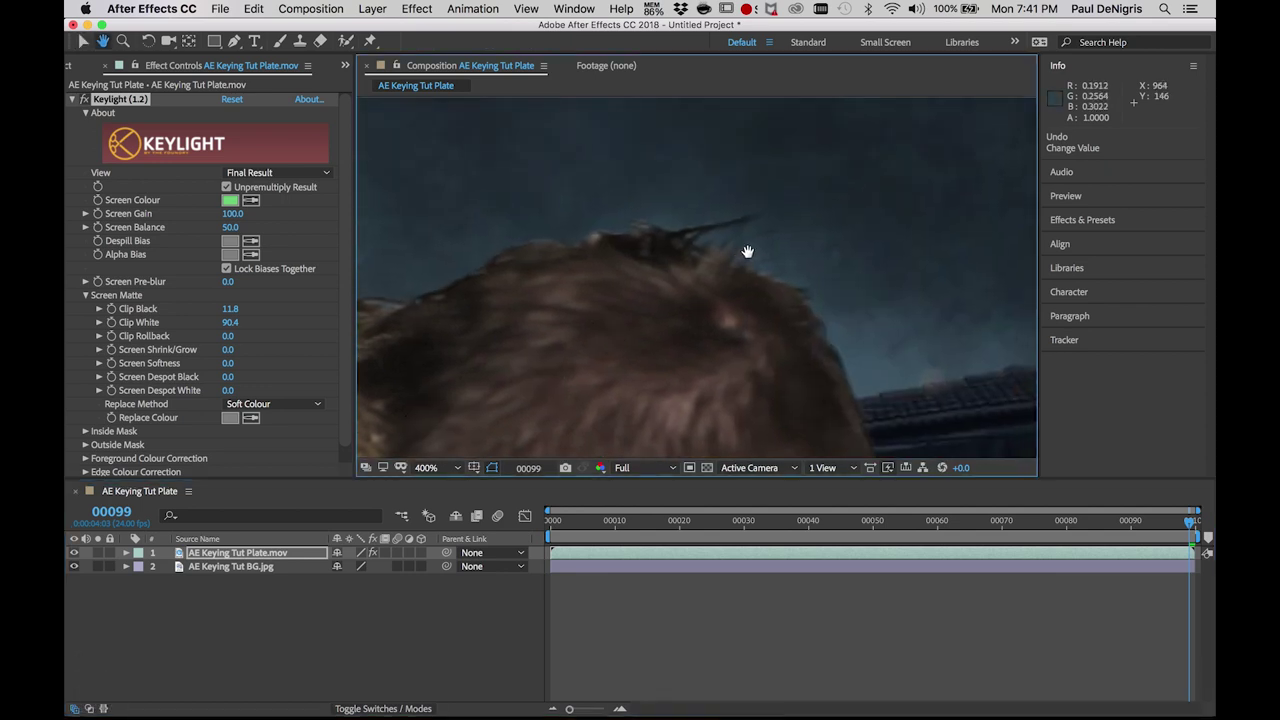
{"action": "key", "text": "comma"}
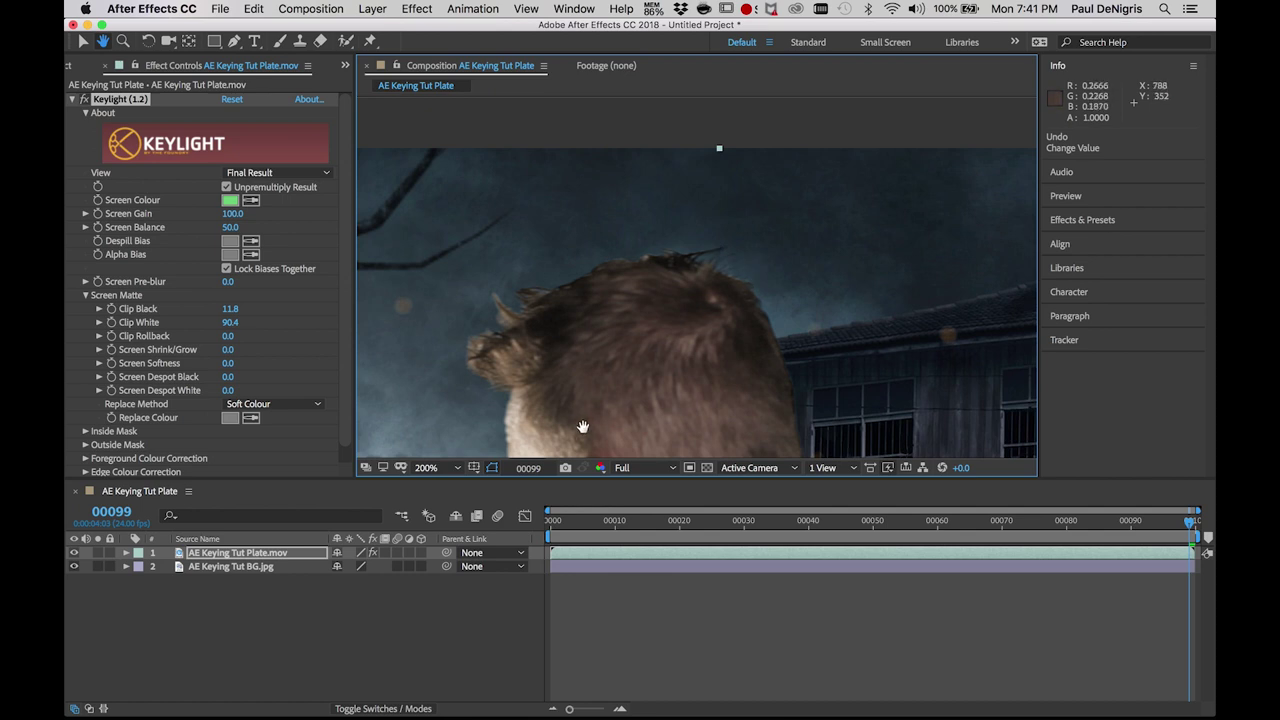
{"action": "left_click", "coordinate": [430, 468]}
{"action": "left_click", "coordinate": [455, 200]}
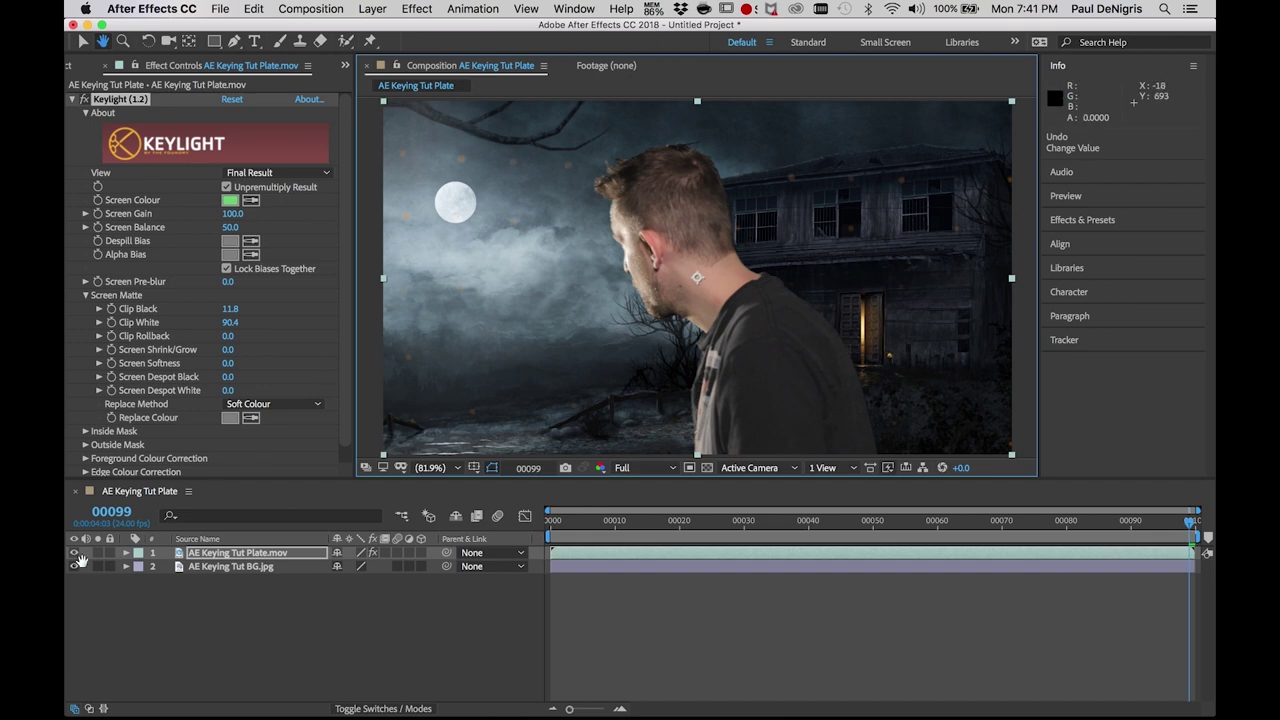
{"action": "key", "text": "v"}
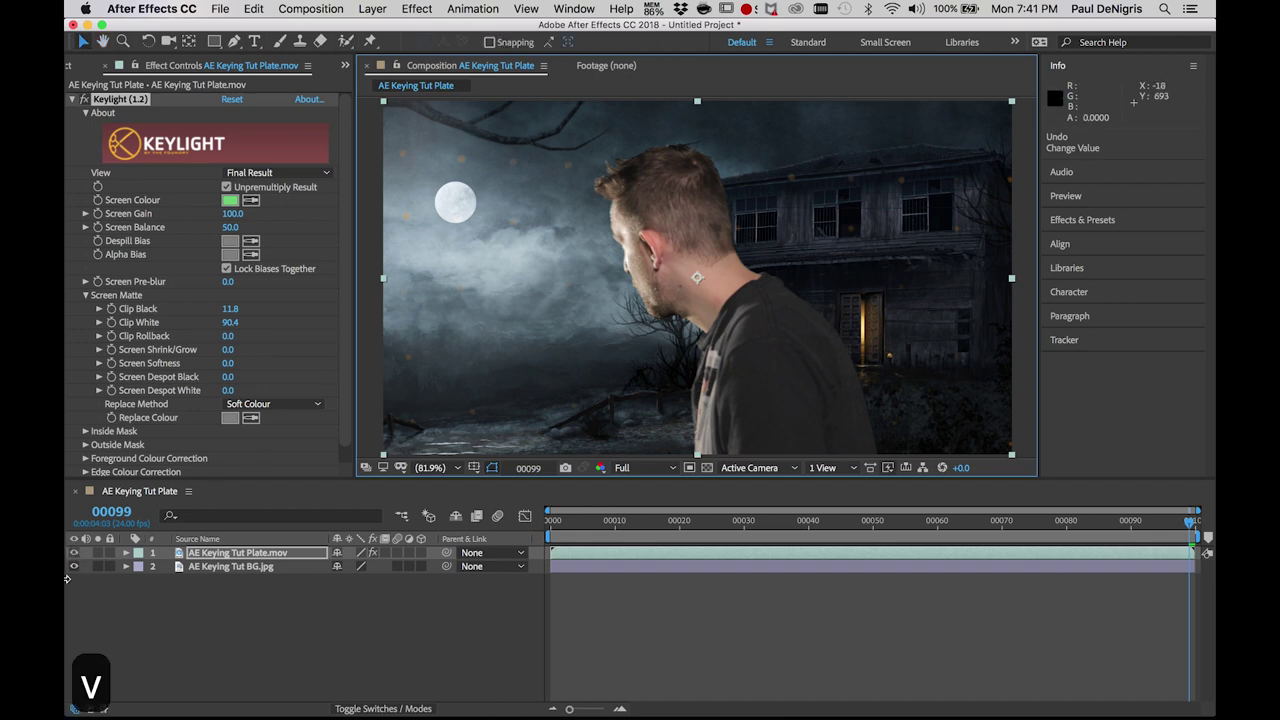
{"action": "left_click", "coordinate": [72, 567]}
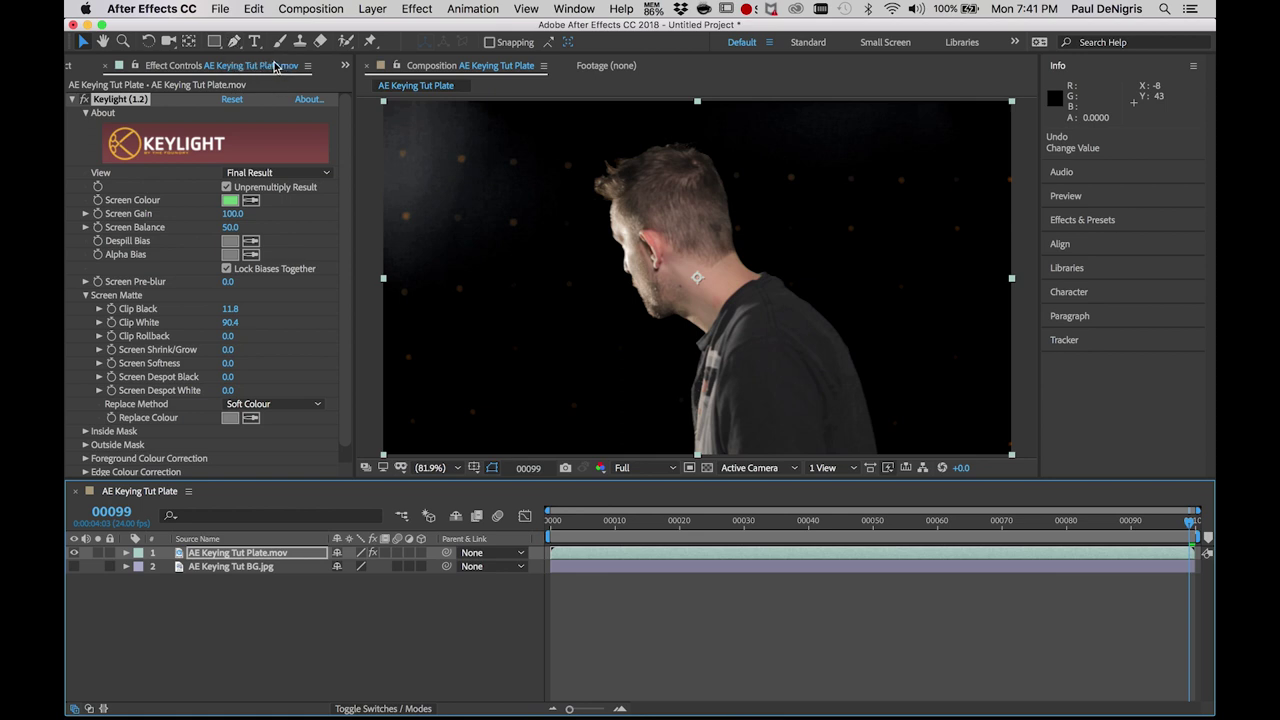
Draw a closed RotoBezier garbage mask loosely around the man on the plate layer at frame 99, extending below the frame's lower edge.
{"action": "left_click", "coordinate": [236, 42]}
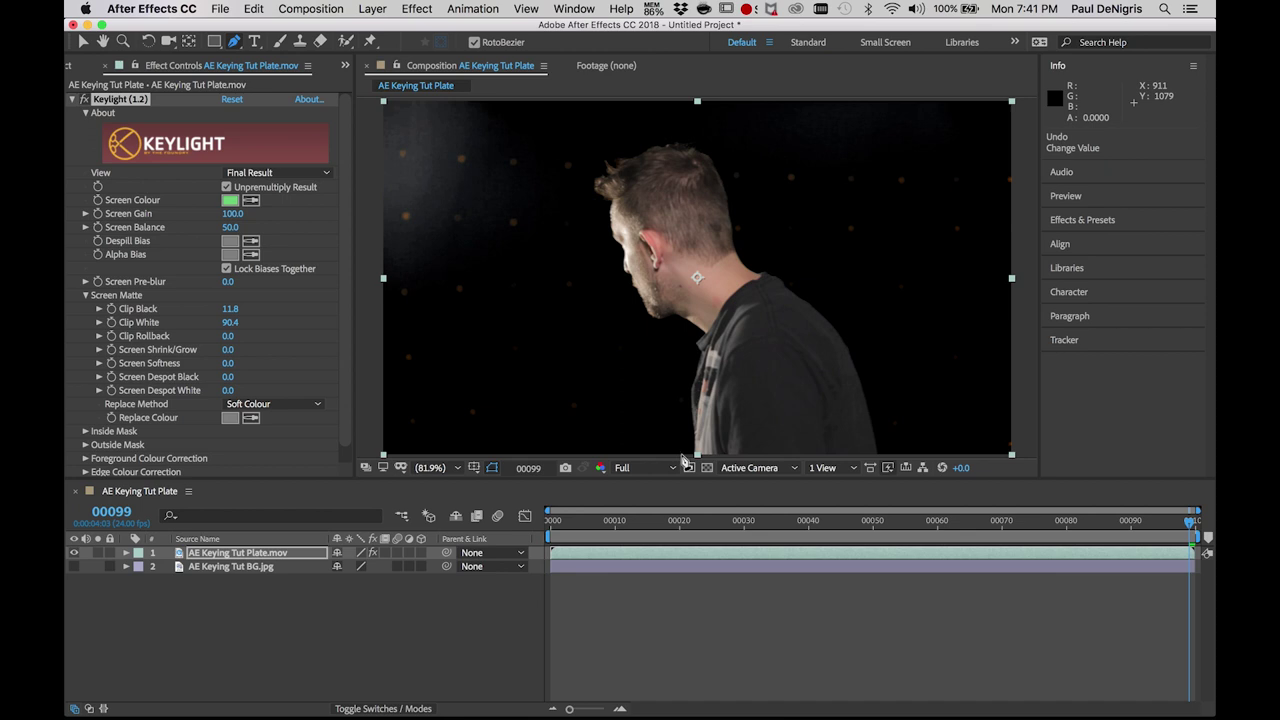
{"action": "left_click", "coordinate": [672, 428]}
{"action": "key", "text": "super+z"}
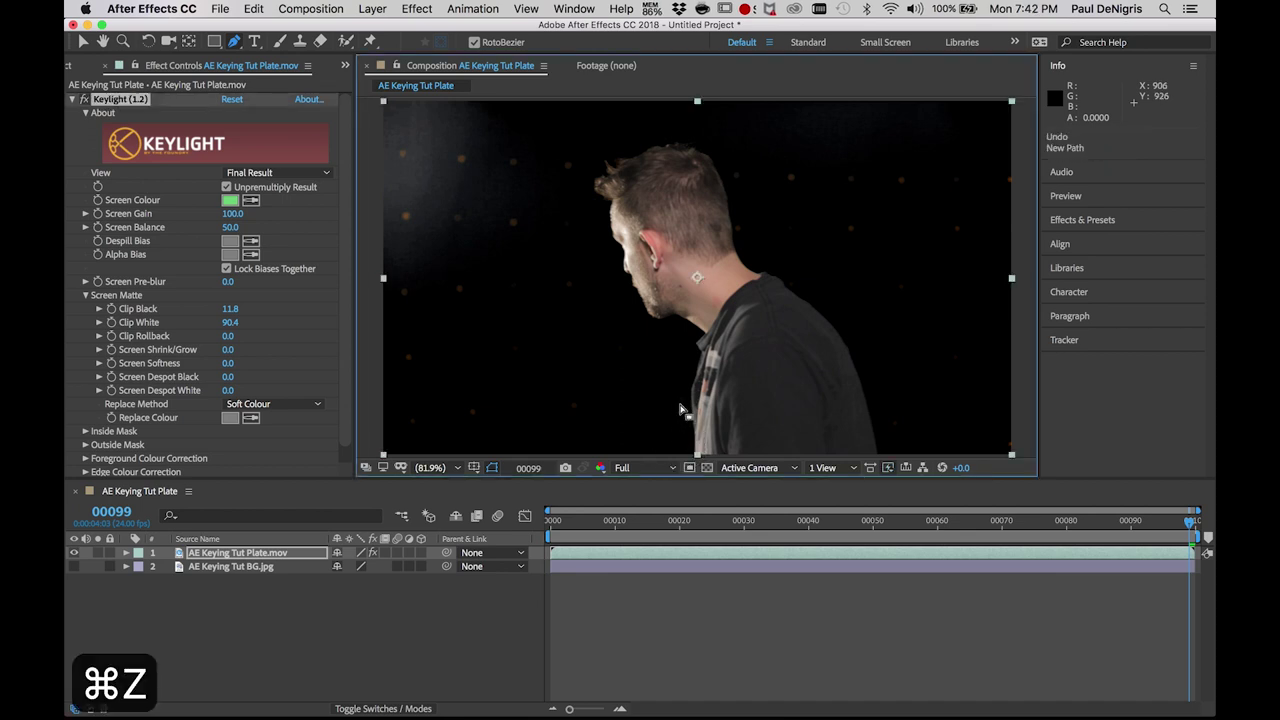
{"action": "key", "text": "grave"}
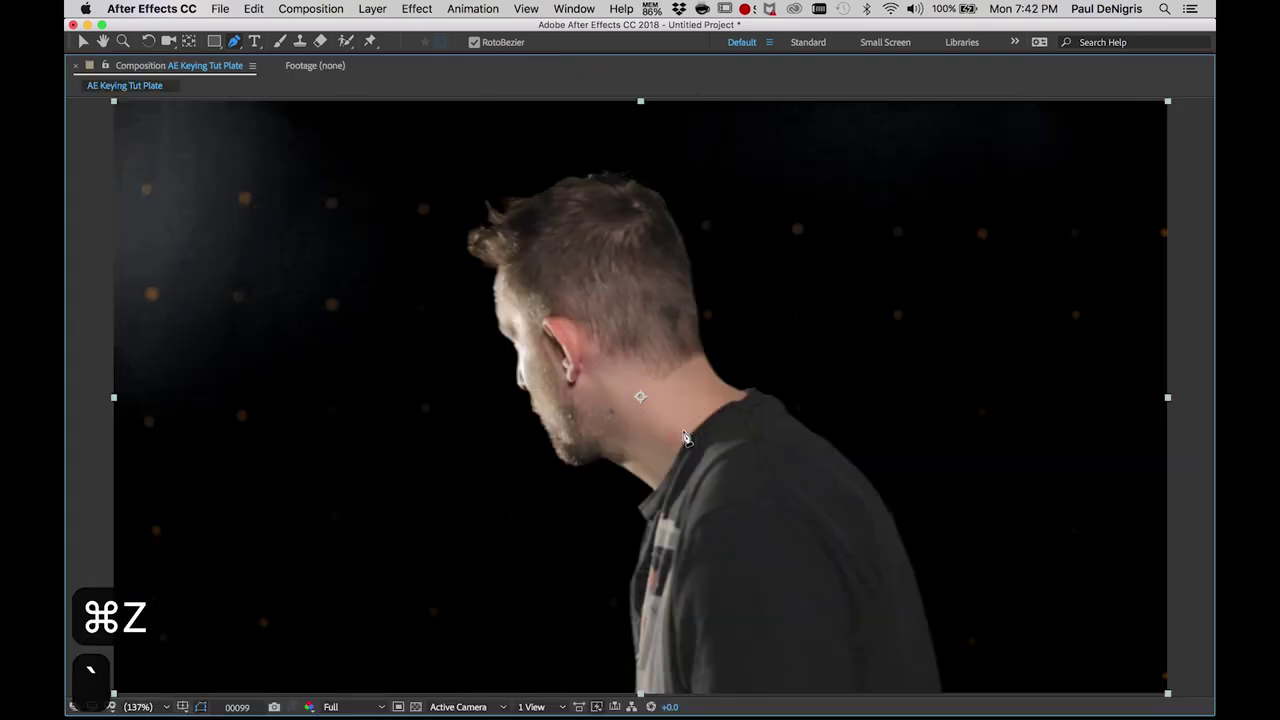
{"action": "key", "text": "slash"}
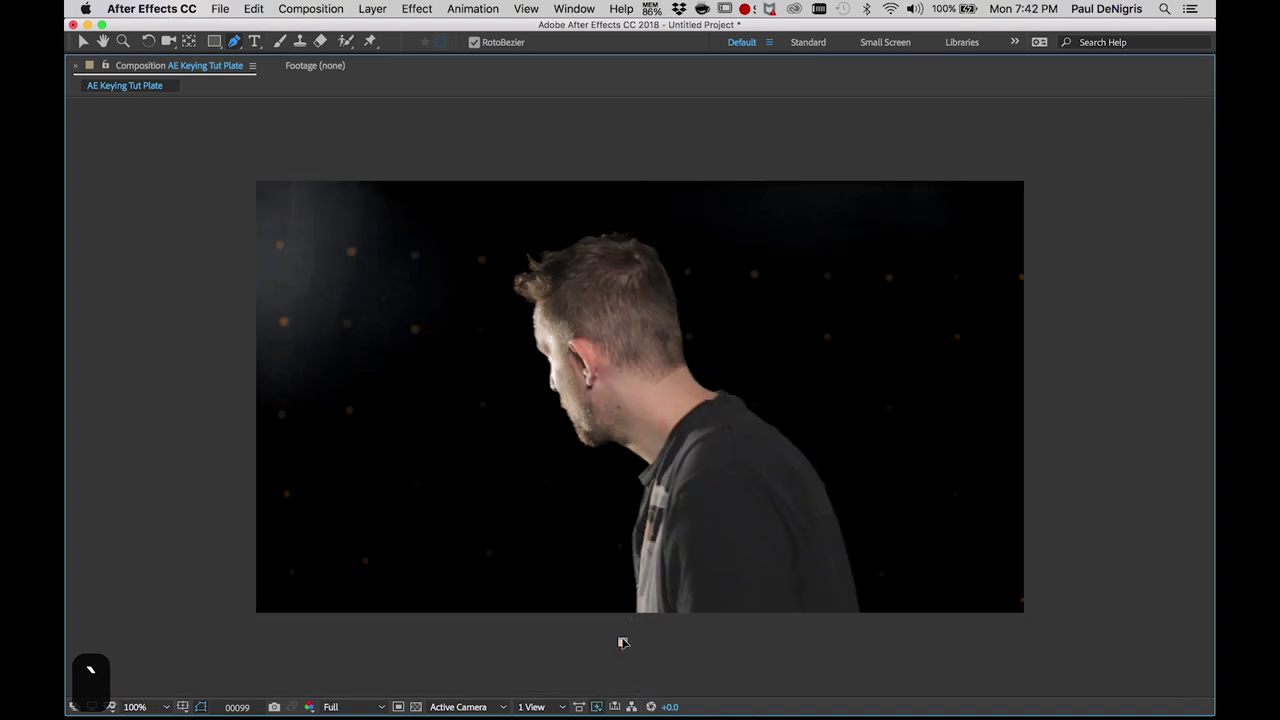
{"action": "left_click", "coordinate": [610, 534]}
{"action": "left_click", "coordinate": [611, 479]}
{"action": "left_click", "coordinate": [551, 452]}
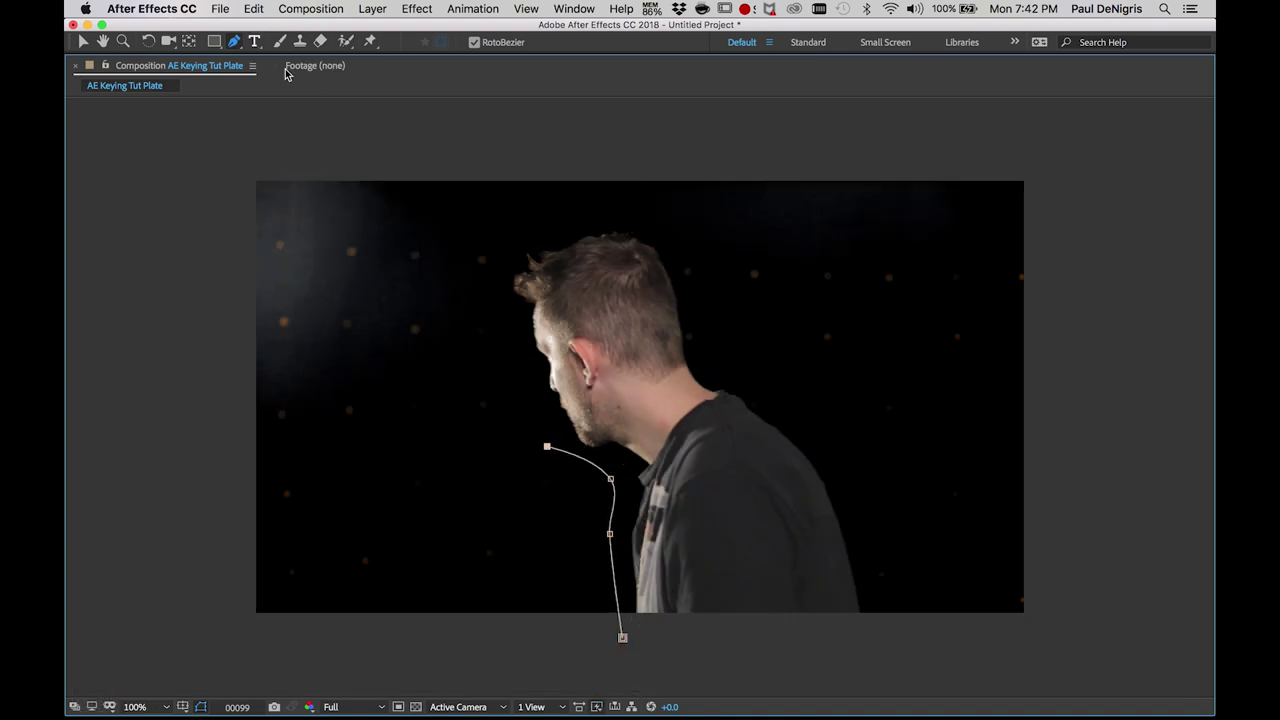
{"action": "left_click", "coordinate": [491, 324]}
{"action": "left_click", "coordinate": [512, 254]}
{"action": "left_click", "coordinate": [595, 211]}
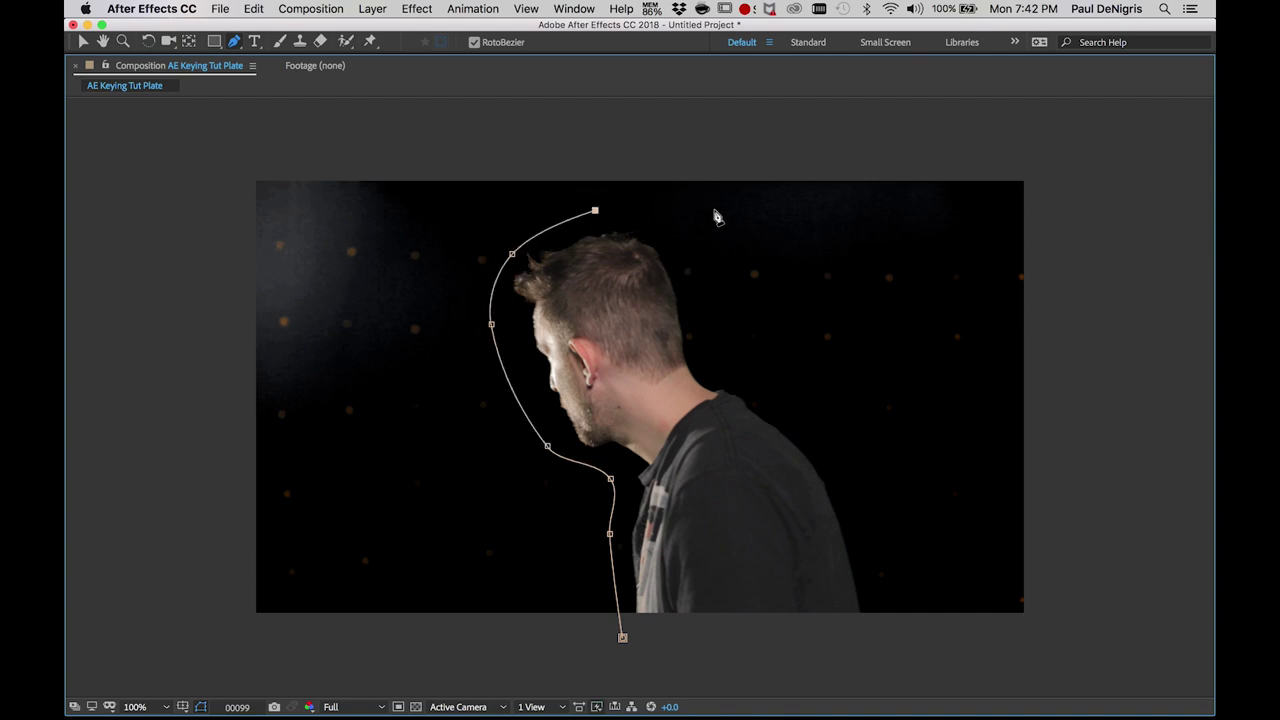
{"action": "left_click", "coordinate": [708, 264]}
{"action": "left_click", "coordinate": [719, 316]}
{"action": "left_click", "coordinate": [750, 368]}
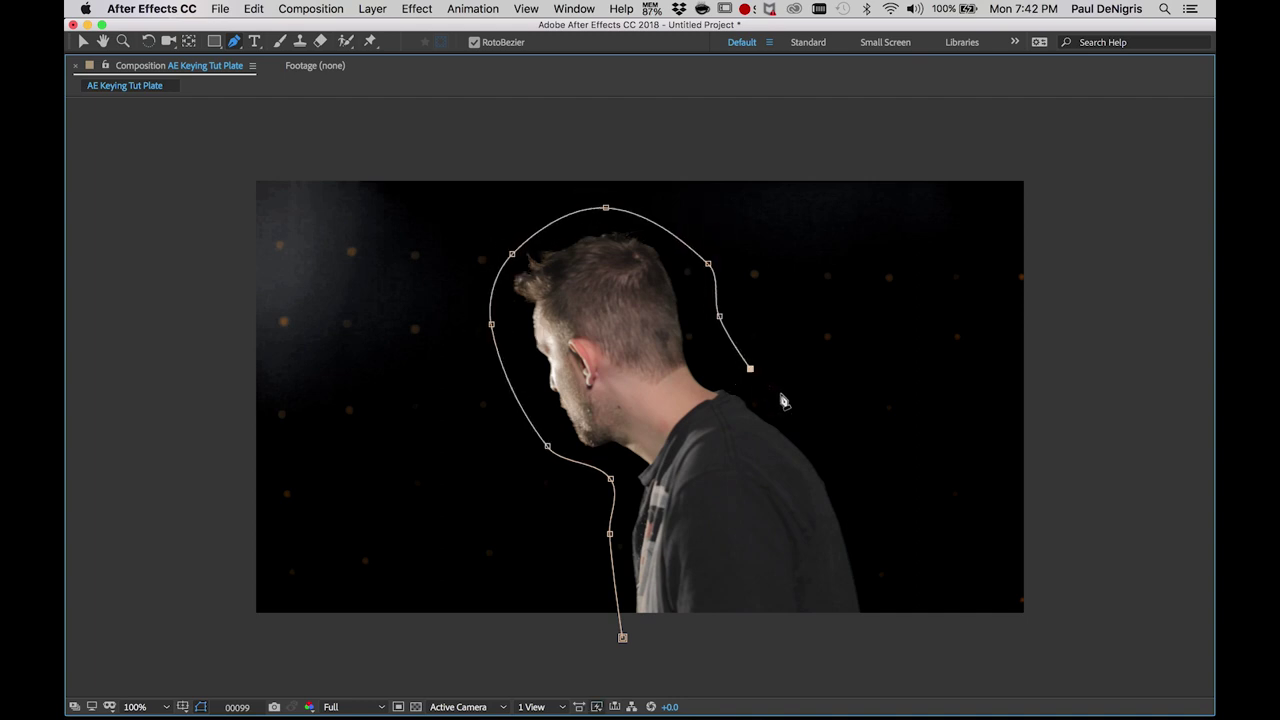
{"action": "left_click", "coordinate": [857, 483]}
{"action": "left_click", "coordinate": [884, 638]}
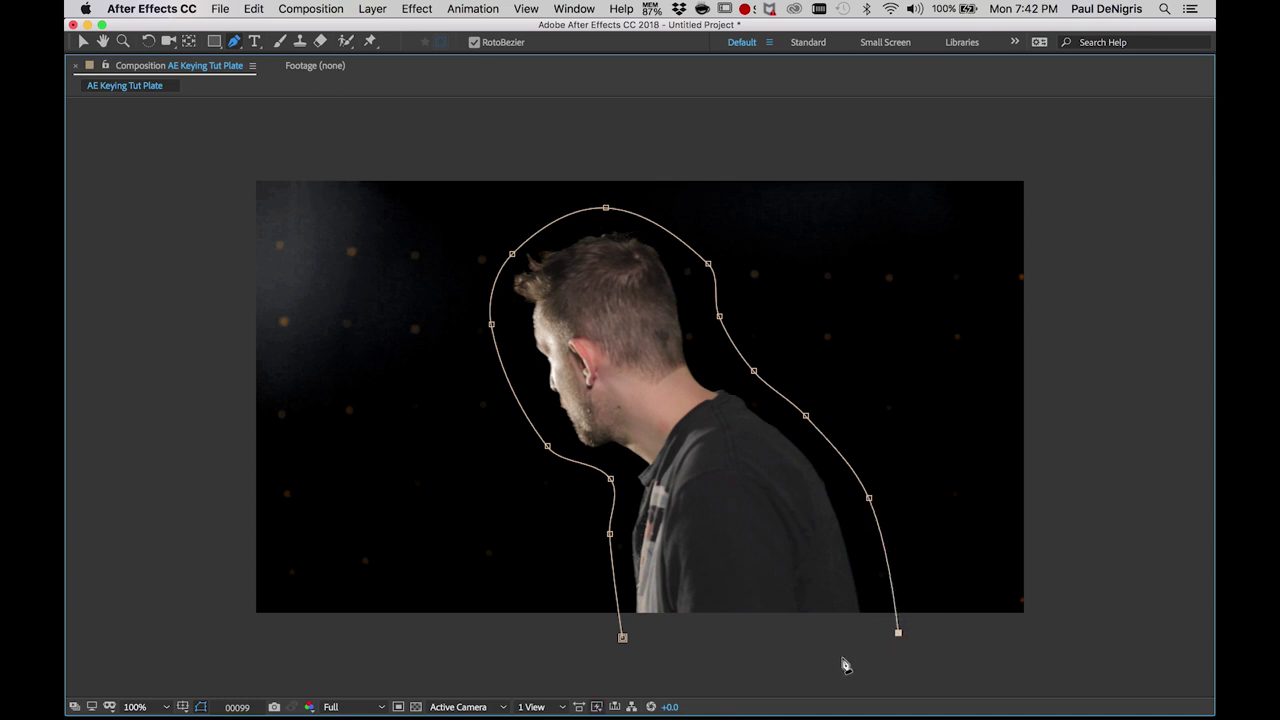
{"action": "left_click", "coordinate": [622, 637]}
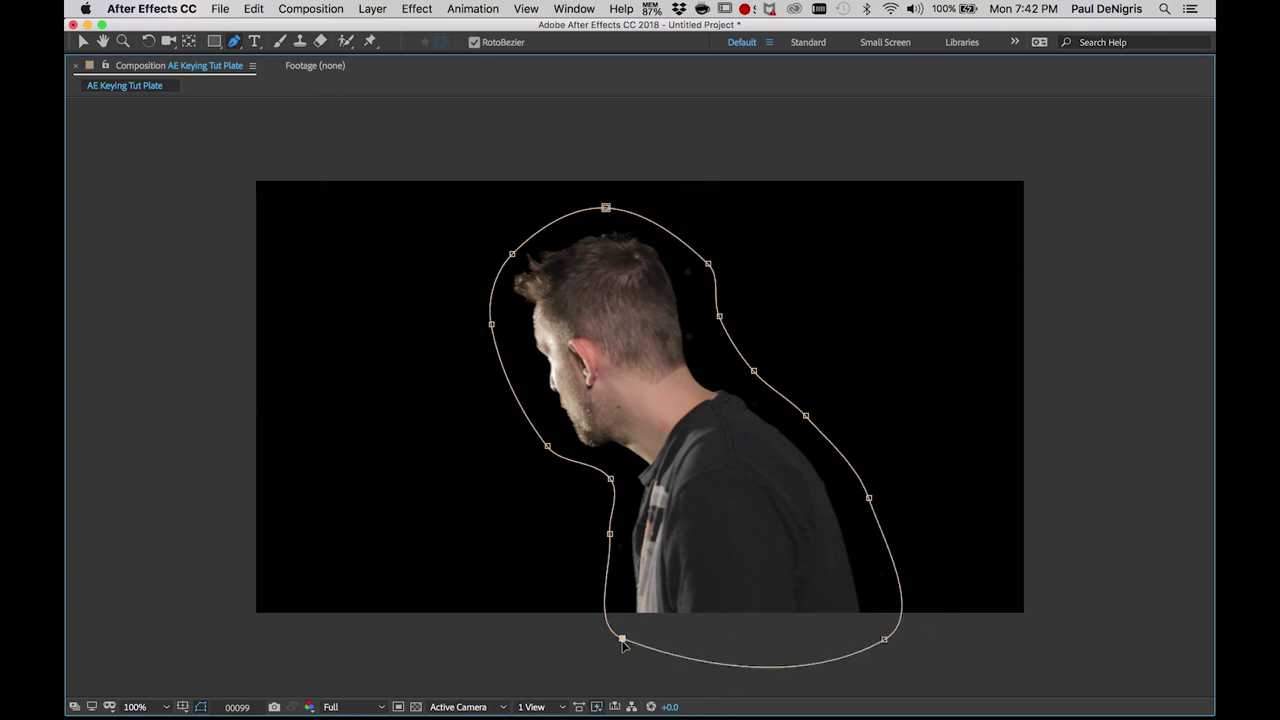
Move the mask points behind the head and neck to refine the outline, and restore the full panel layout.
{"action": "left_click_drag", "start_coordinate": [708, 264], "coordinate": [697, 260]}
{"action": "left_click", "coordinate": [692, 268]}
{"action": "mouse_move", "coordinate": [720, 318]}
{"action": "left_mouse_down"}
{"action": "mouse_move", "coordinate": [690, 346]}
{"action": "mouse_move", "coordinate": [718, 331]}
{"action": "left_mouse_up"}
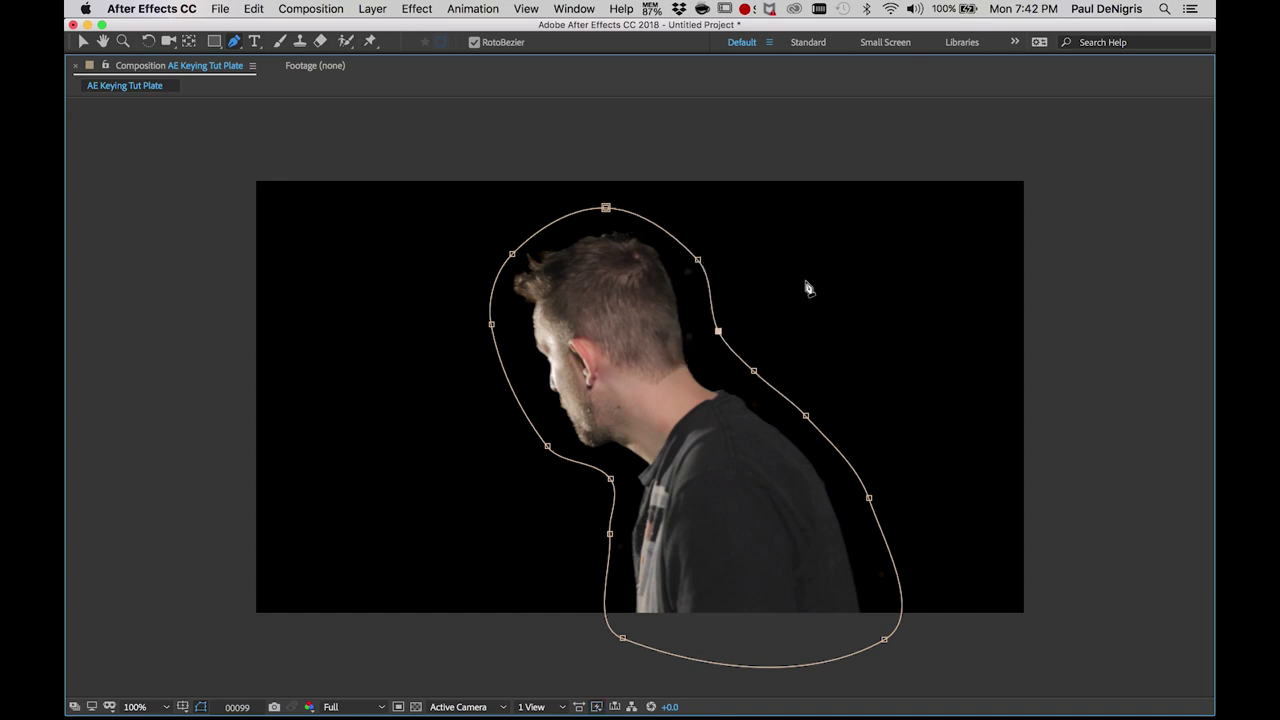
{"action": "key", "text": "grave"}
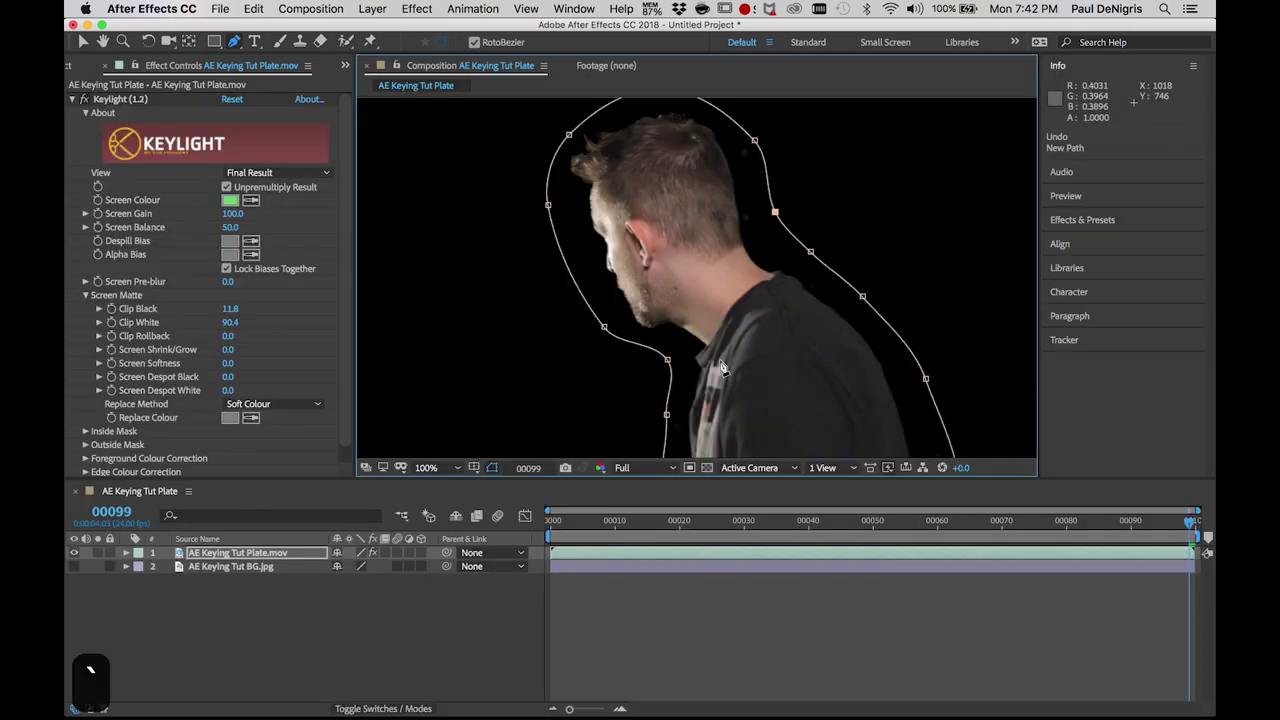
{"action": "scroll", "coordinate": [756, 345], "scroll_direction": "down", "scroll_amount": 2}
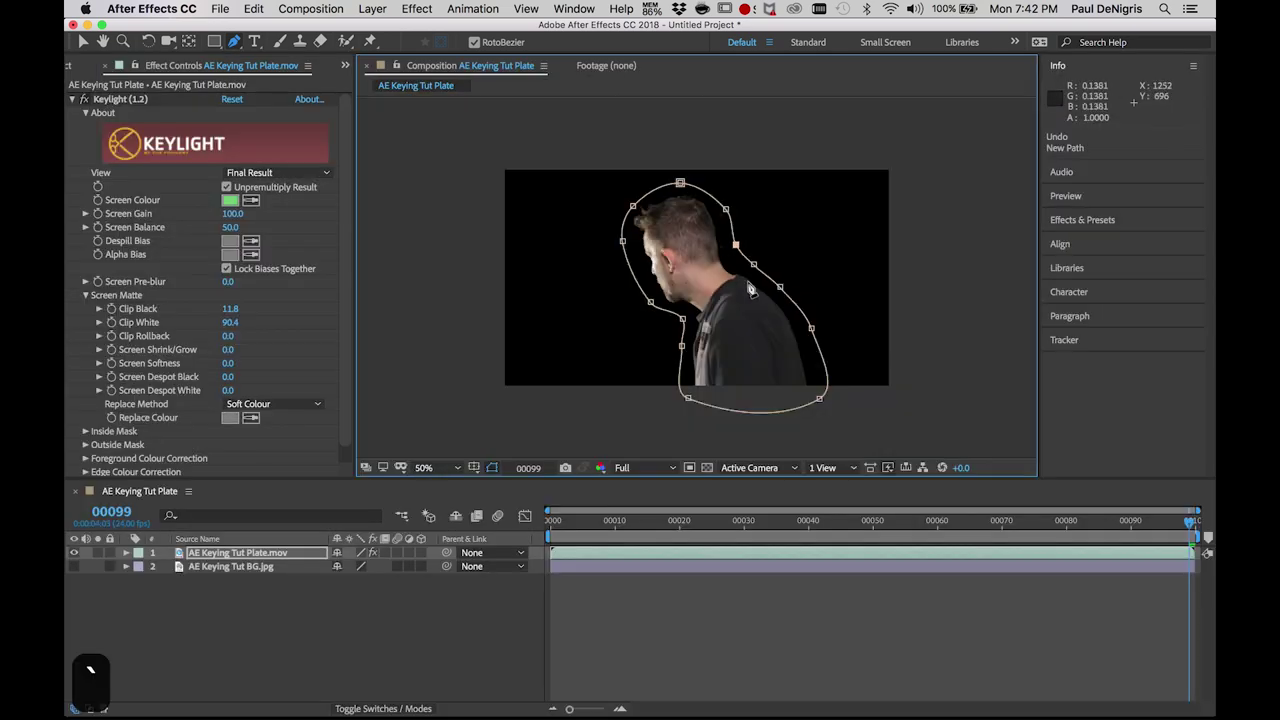
Reveal the mask properties of AE Keying Tut Plate.mov and set a Mask Path keyframe at frame 99.
{"action": "left_click", "coordinate": [208, 556]}
{"action": "key", "text": "m"}
{"action": "key", "text": "m"}
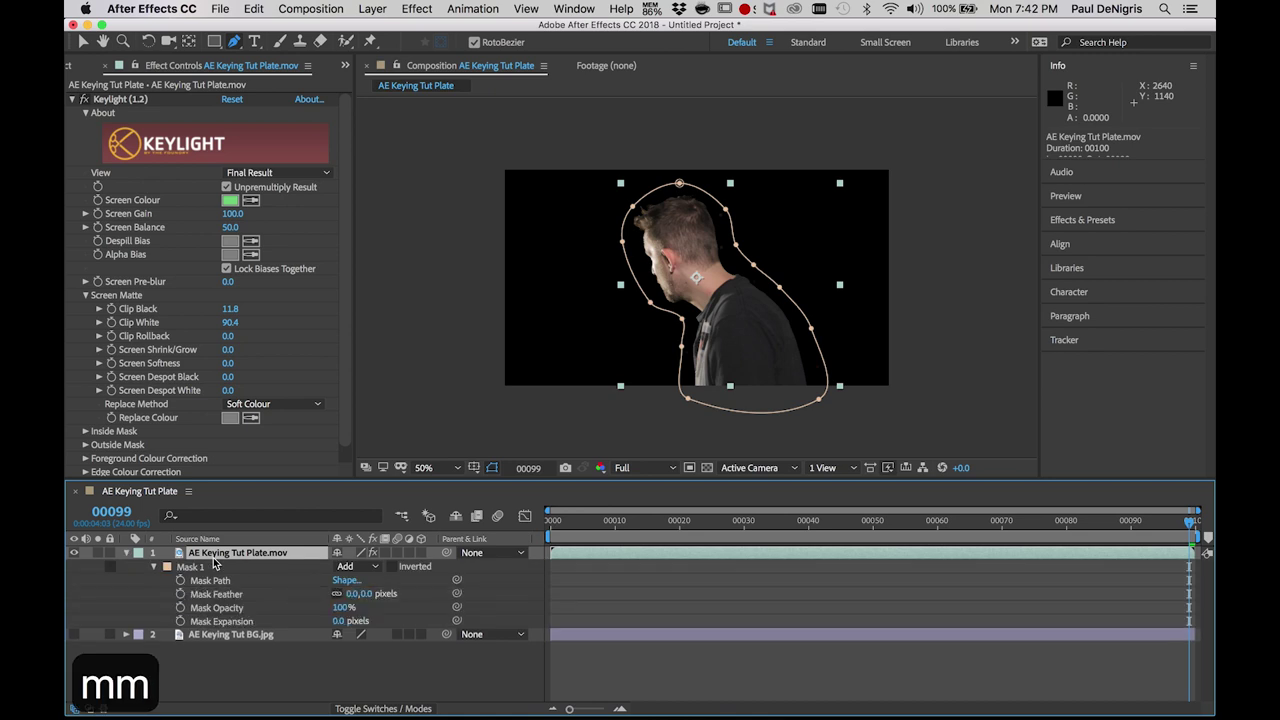
{"action": "left_click", "coordinate": [275, 578]}
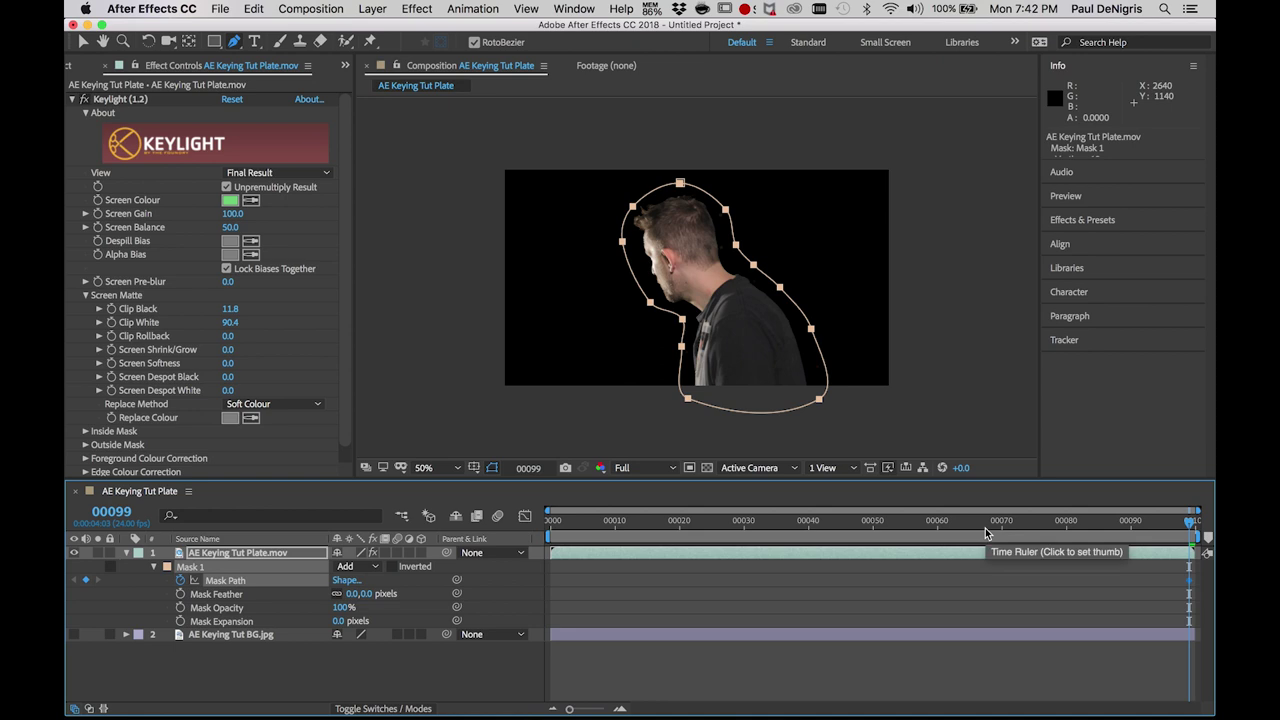
At frame 73, move the whole mask about 132 px right and 12 px down to follow the man.
{"action": "left_click_drag", "start_coordinate": [1174, 530], "coordinate": [1021, 535]}
{"action": "key", "text": "v"}
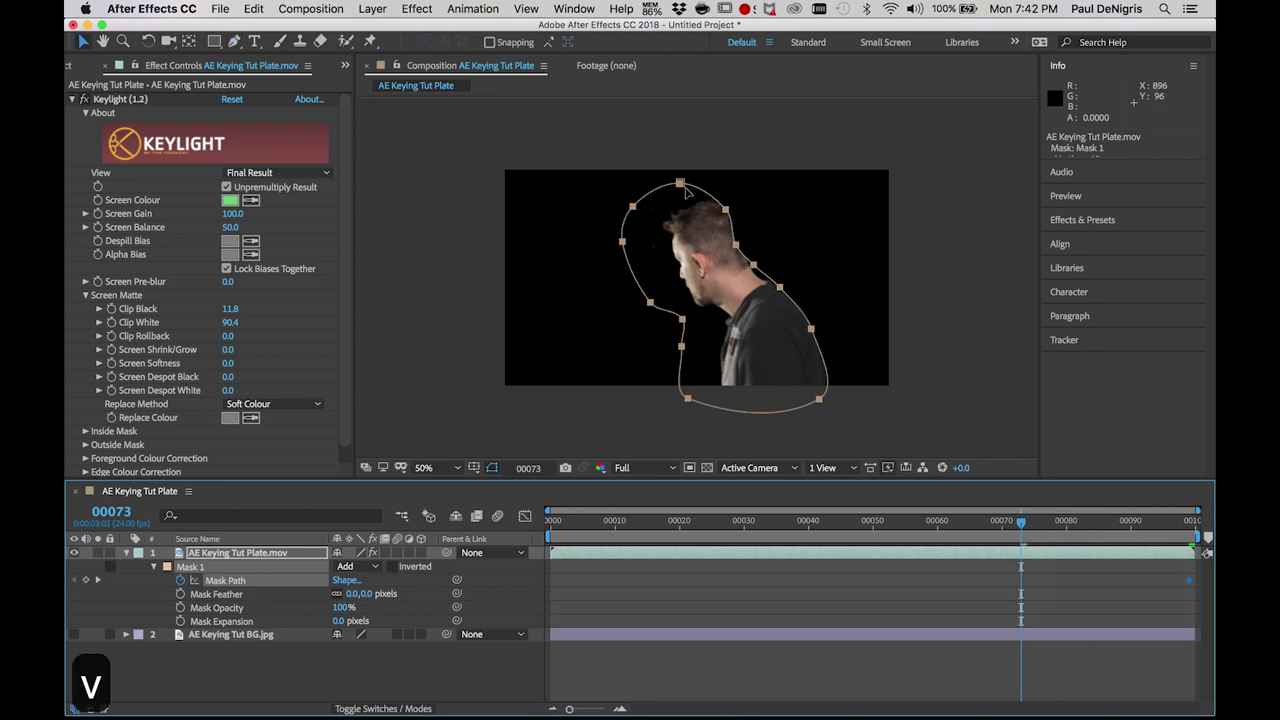
{"action": "double_click", "coordinate": [688, 194]}
{"action": "left_click_drag", "start_coordinate": [690, 212], "coordinate": [717, 214]}
At frame 48, move the whole garbage mask about 284 px right and 4 px down to follow the man.
{"action": "left_click", "coordinate": [861, 522]}
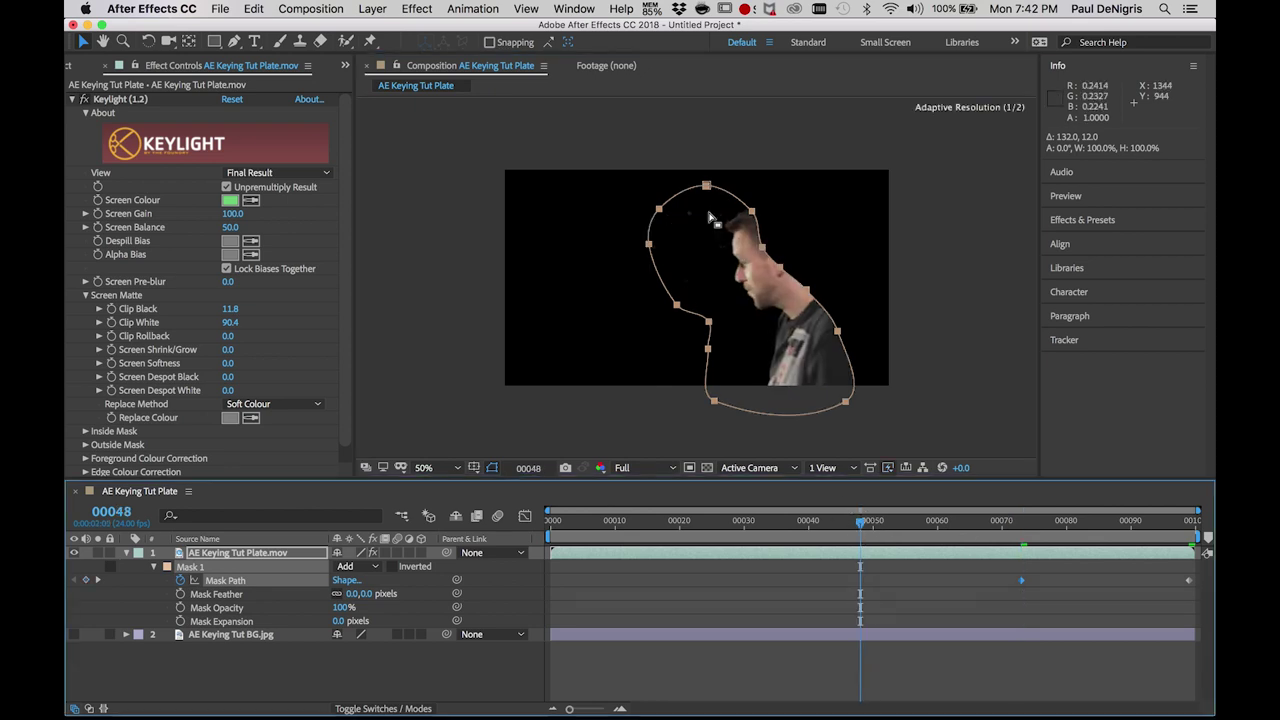
{"action": "double_click", "coordinate": [750, 215]}
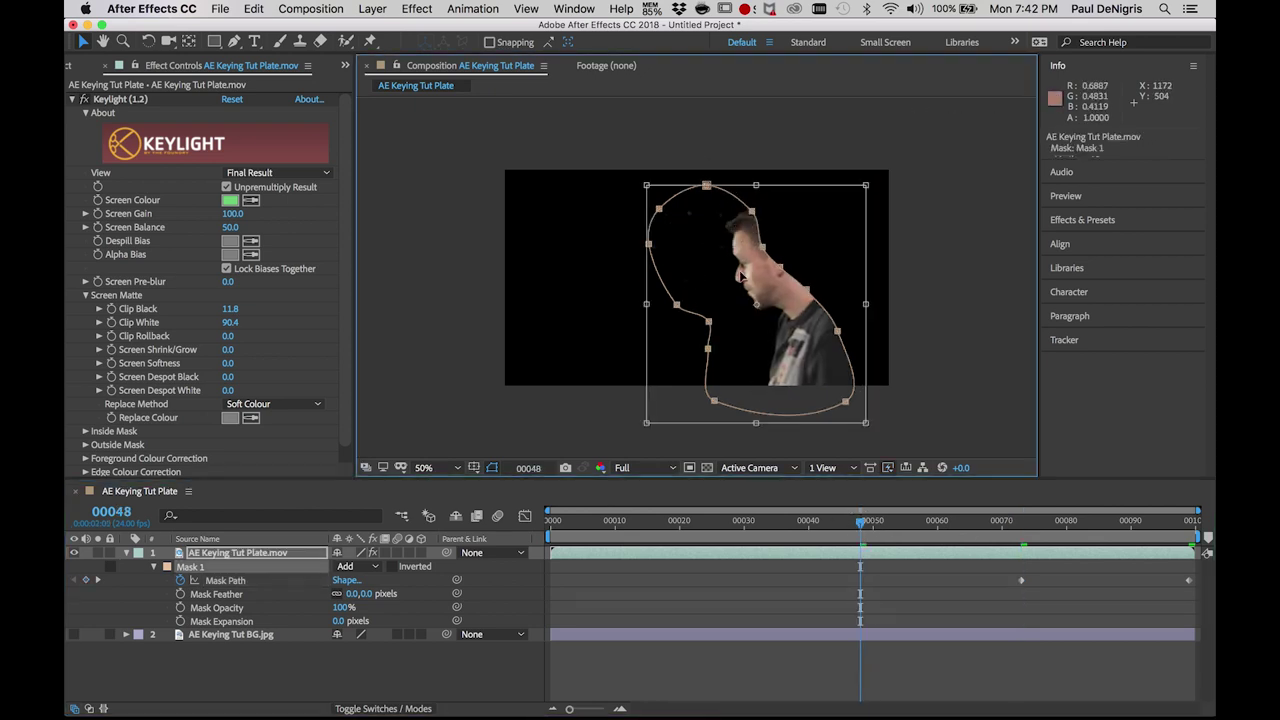
{"action": "left_click_drag", "start_coordinate": [750, 275], "coordinate": [806, 275]}
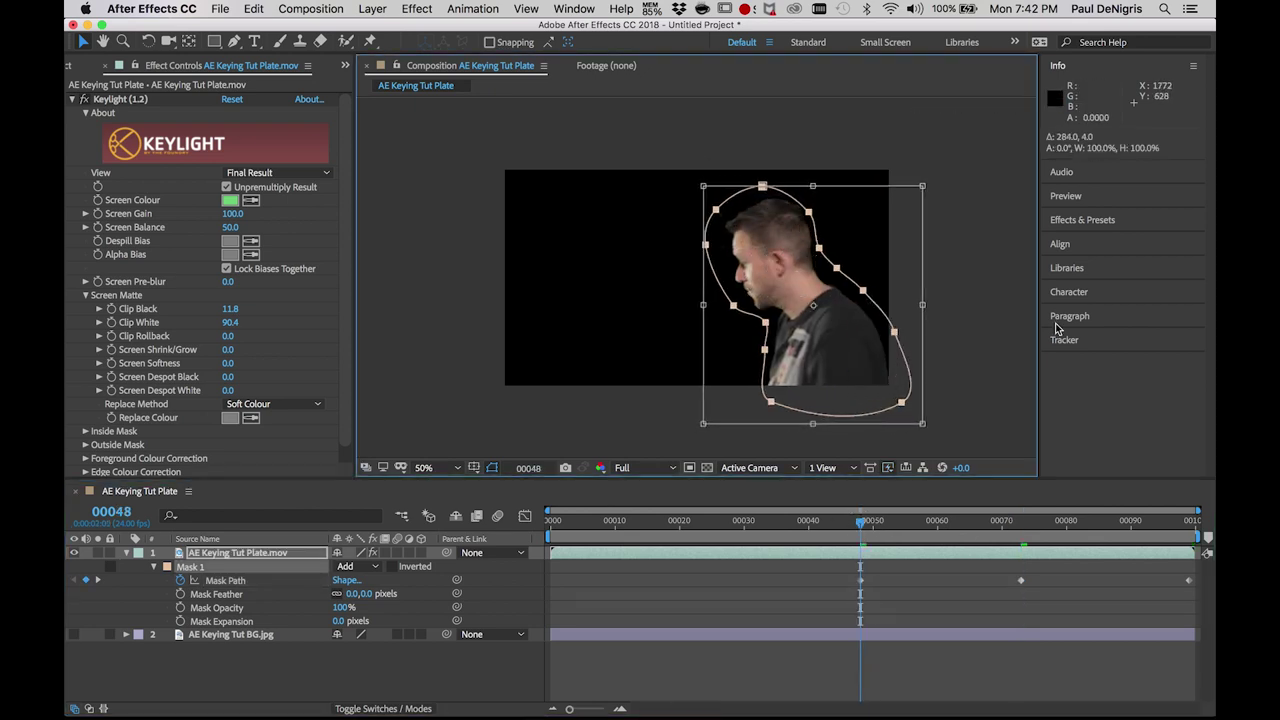
{"action": "key", "text": "Return"}
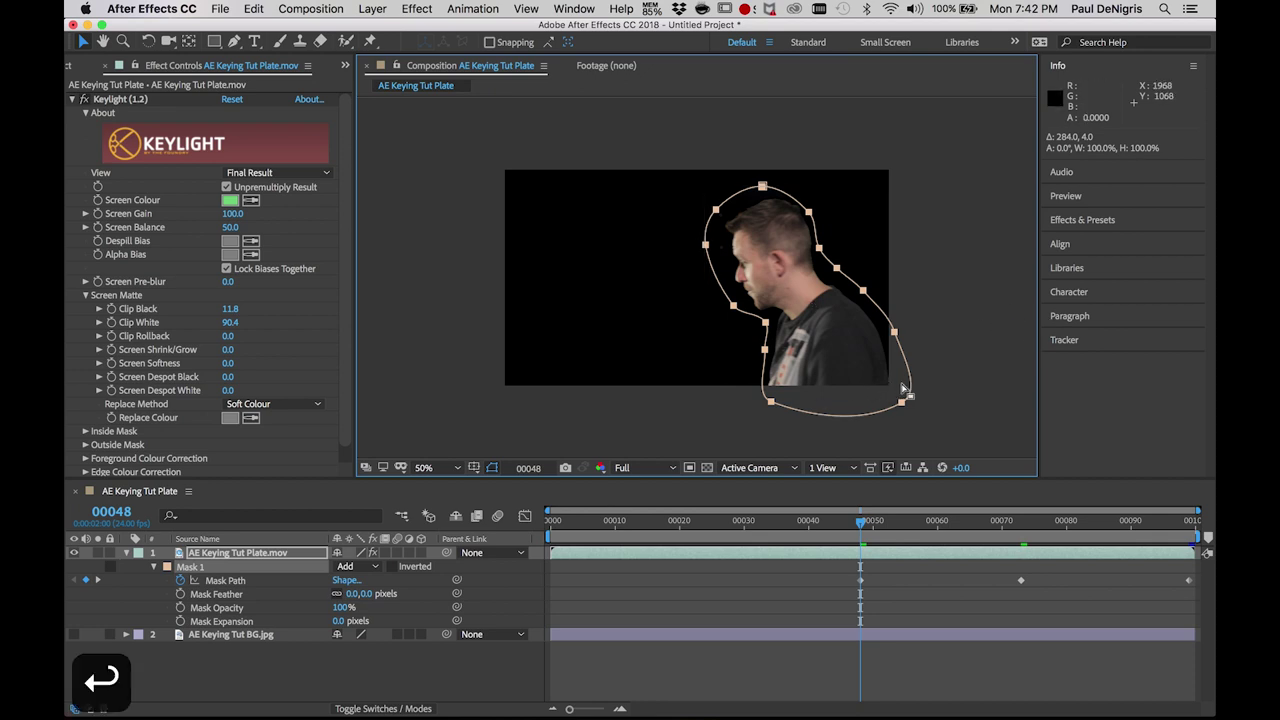
Reshape the mask at frame 48 by moving its lower front corner, chest points and back-of-head points slightly outward.
{"action": "left_click_drag", "start_coordinate": [771, 402], "coordinate": [760, 407]}
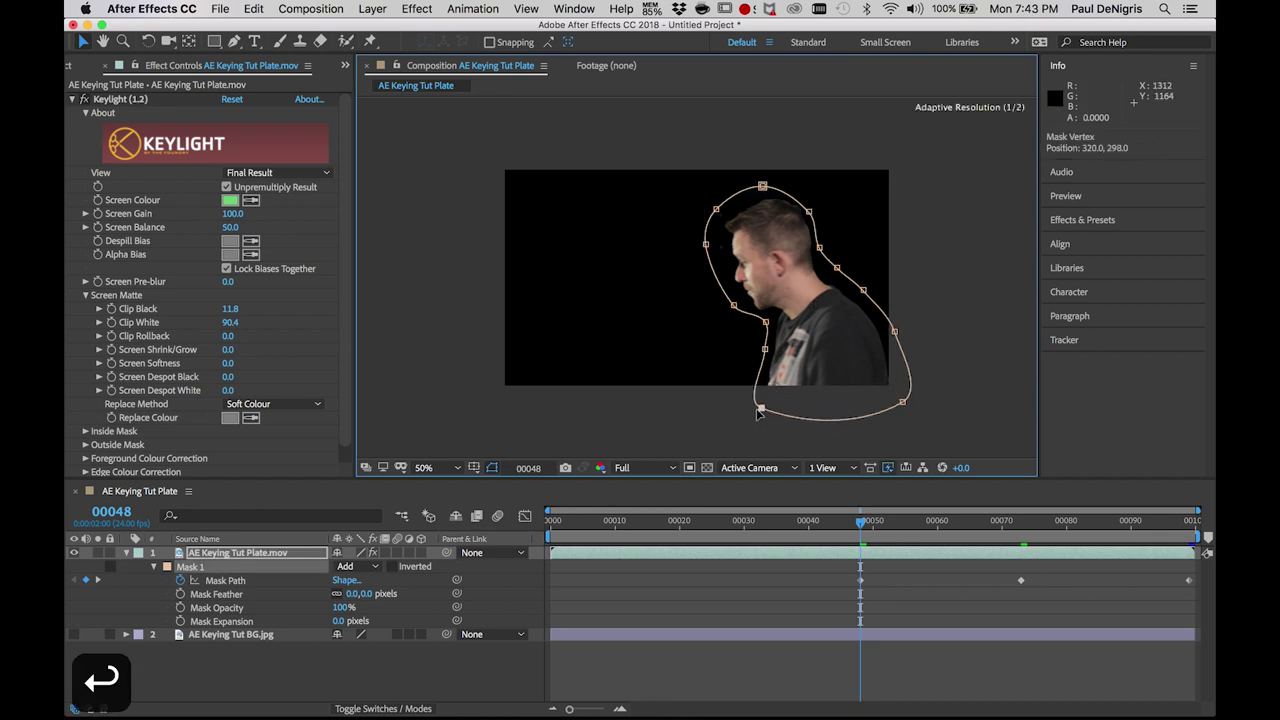
{"action": "left_click_drag", "start_coordinate": [764, 349], "coordinate": [758, 326]}
{"action": "left_click_drag", "start_coordinate": [818, 248], "coordinate": [811, 205]}
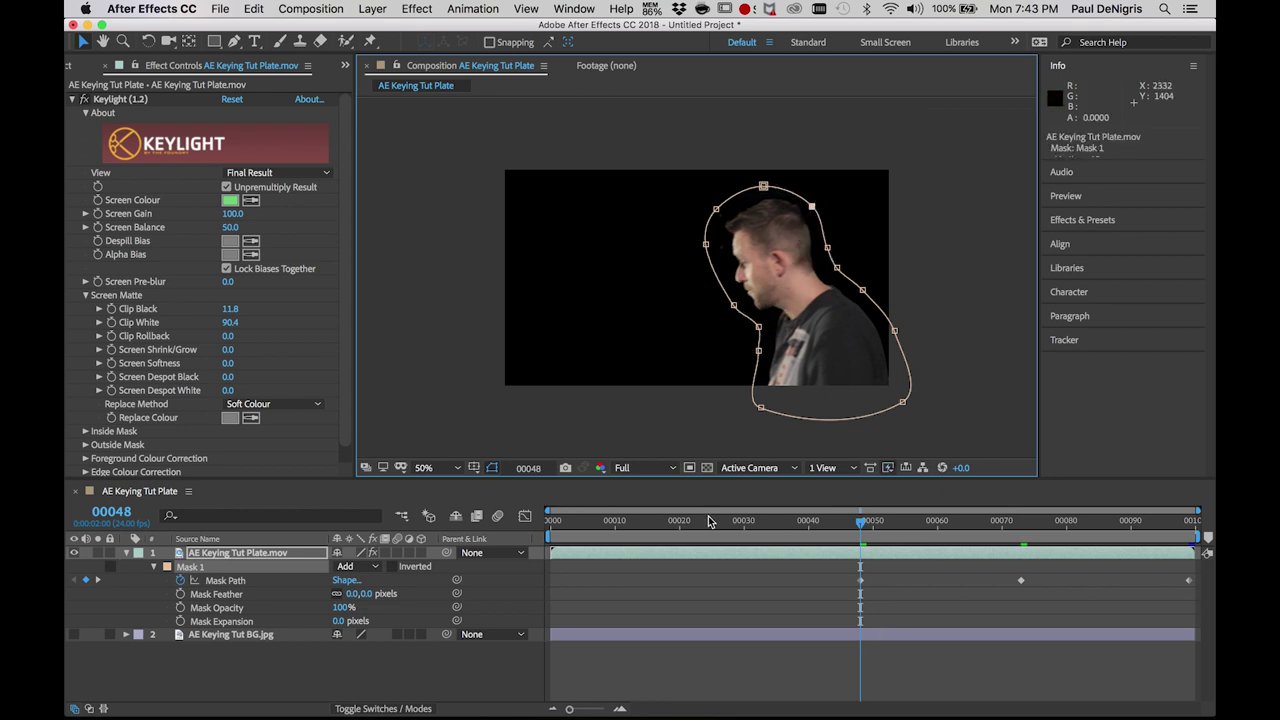
At frame 24, move the whole mask about 404 px right and 28 px down to surround the man.
{"action": "left_click", "coordinate": [705, 520]}
{"action": "double_click", "coordinate": [811, 207]}
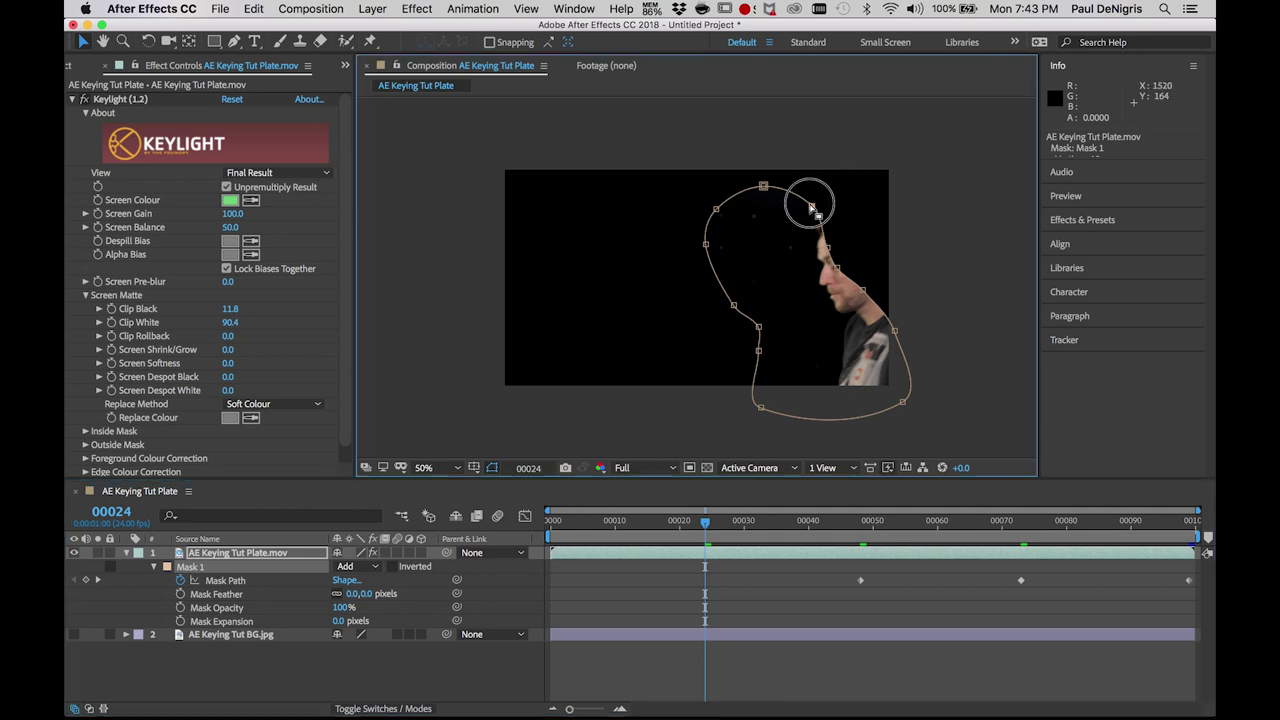
{"action": "left_click_drag", "start_coordinate": [807, 243], "coordinate": [884, 244]}
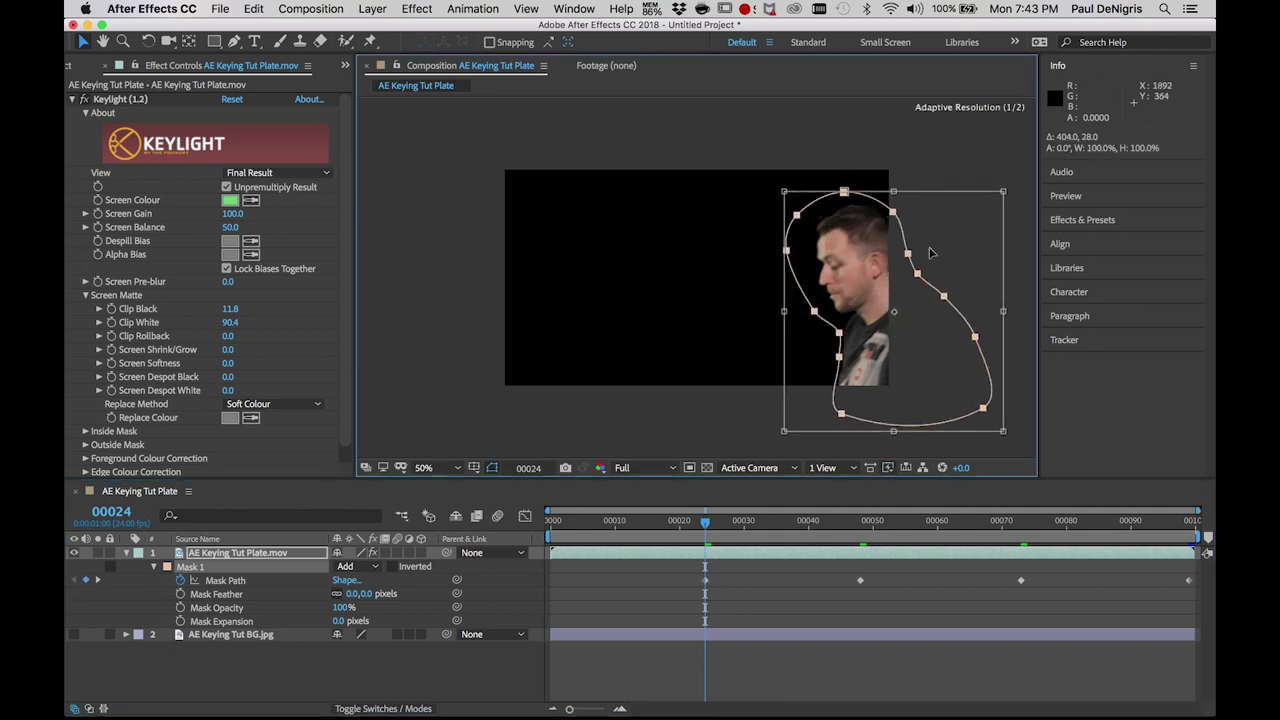
Refine the mask at frame 24 by moving the lower front corner, chest points and back-of-head point outward.
{"action": "left_click", "coordinate": [609, 677]}
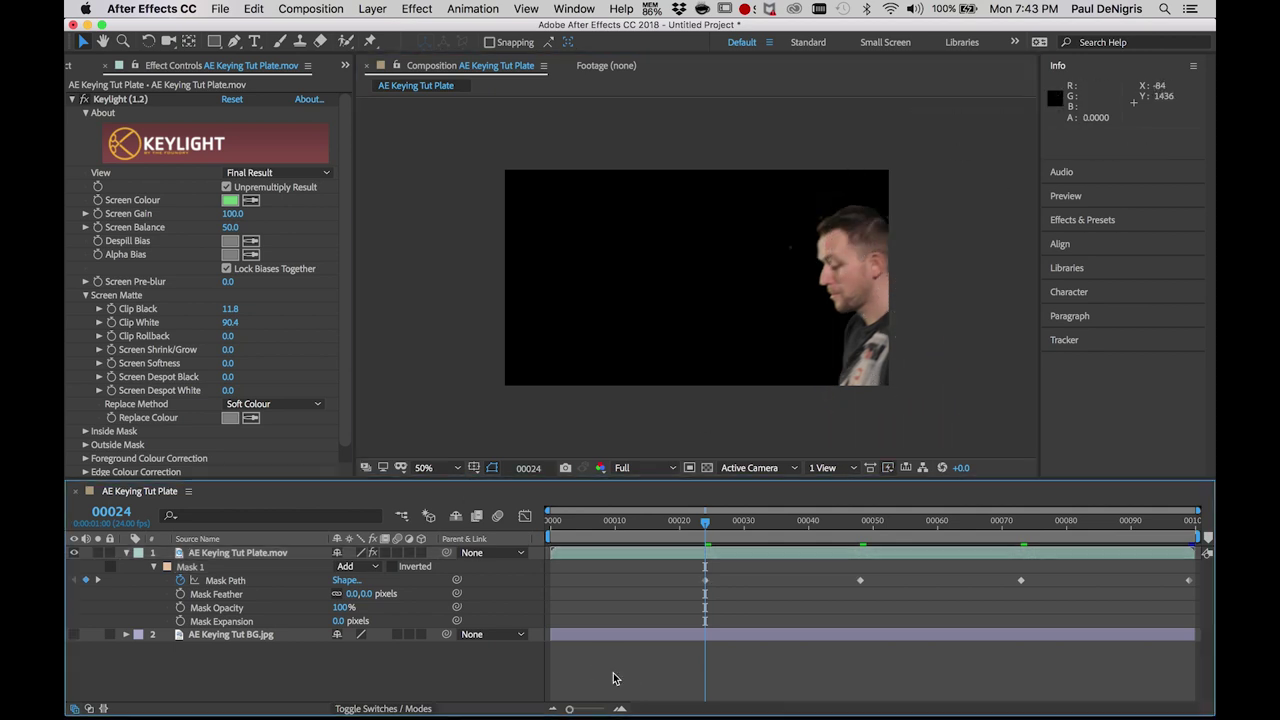
{"action": "left_click", "coordinate": [251, 558]}
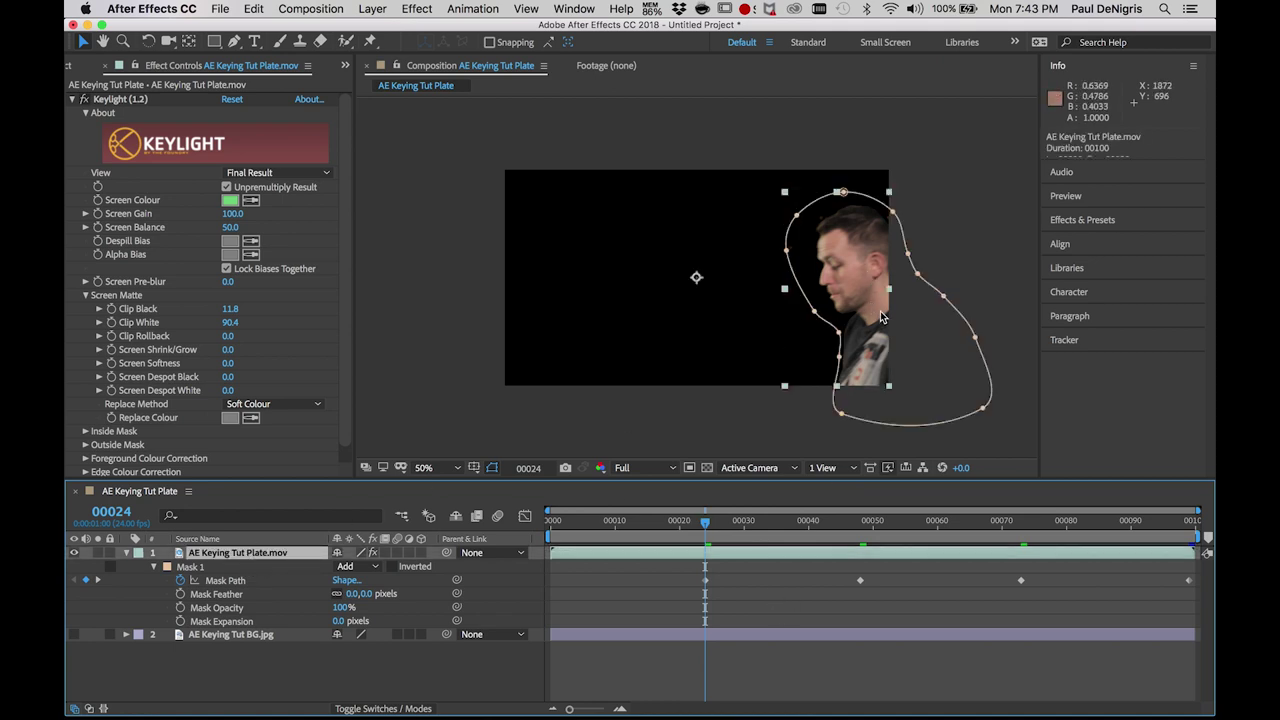
{"action": "left_click", "coordinate": [841, 413]}
{"action": "left_click_drag", "start_coordinate": [841, 413], "coordinate": [826, 414]}
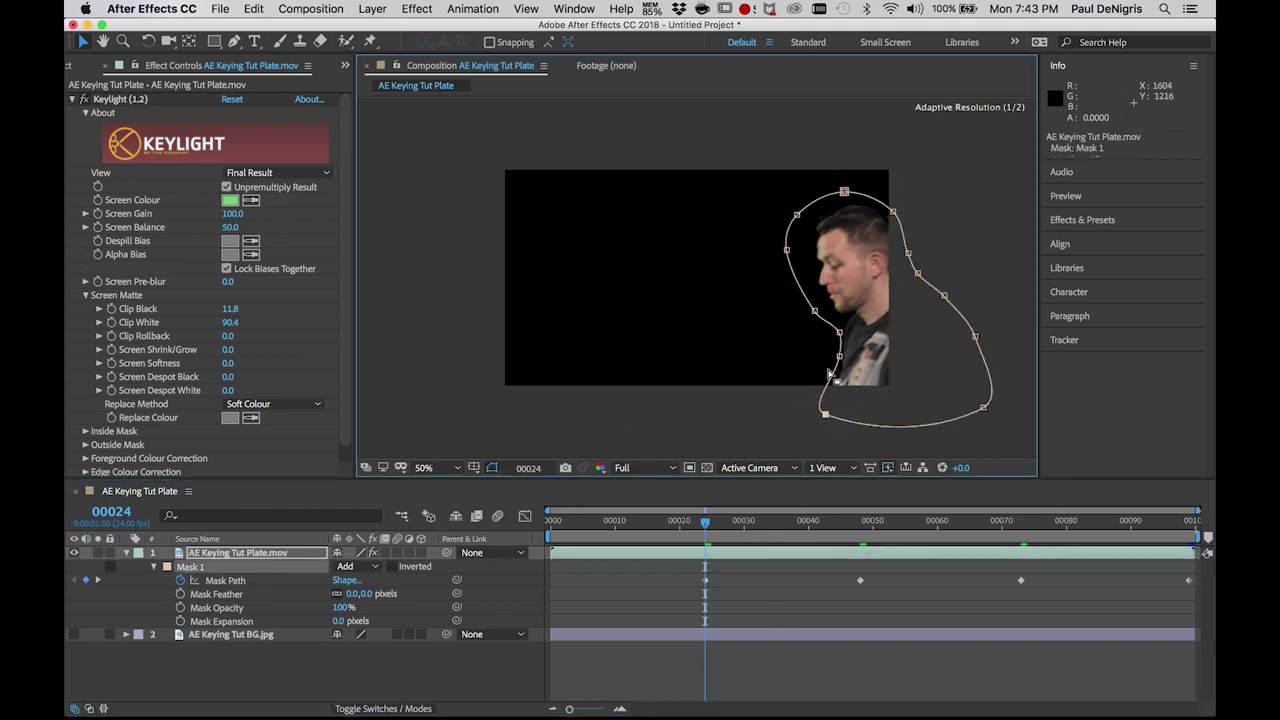
{"action": "left_click_drag", "start_coordinate": [839, 355], "coordinate": [831, 329]}
{"action": "left_click_drag", "start_coordinate": [894, 213], "coordinate": [900, 209]}
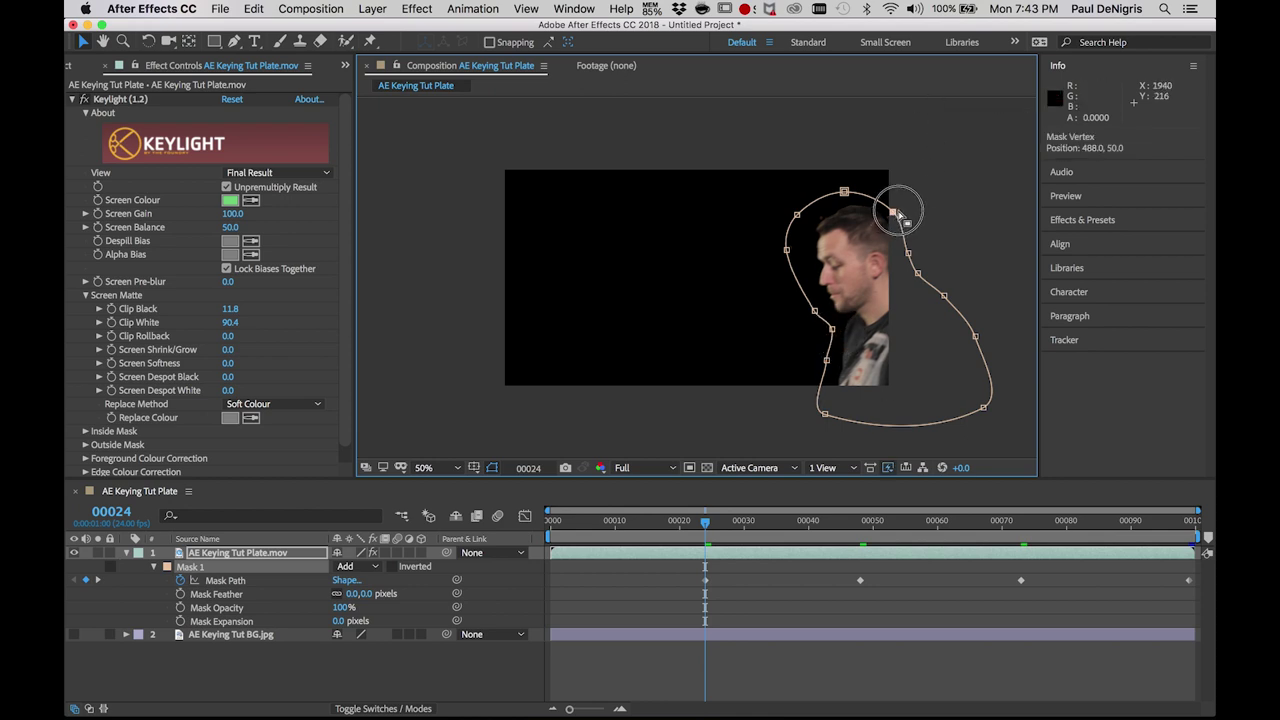
At frame 12, move the whole mask about 184 px right and 16 px down to follow the man's face.
{"action": "left_click", "coordinate": [642, 535]}
{"action": "left_click_drag", "start_coordinate": [642, 537], "coordinate": [628, 537]}
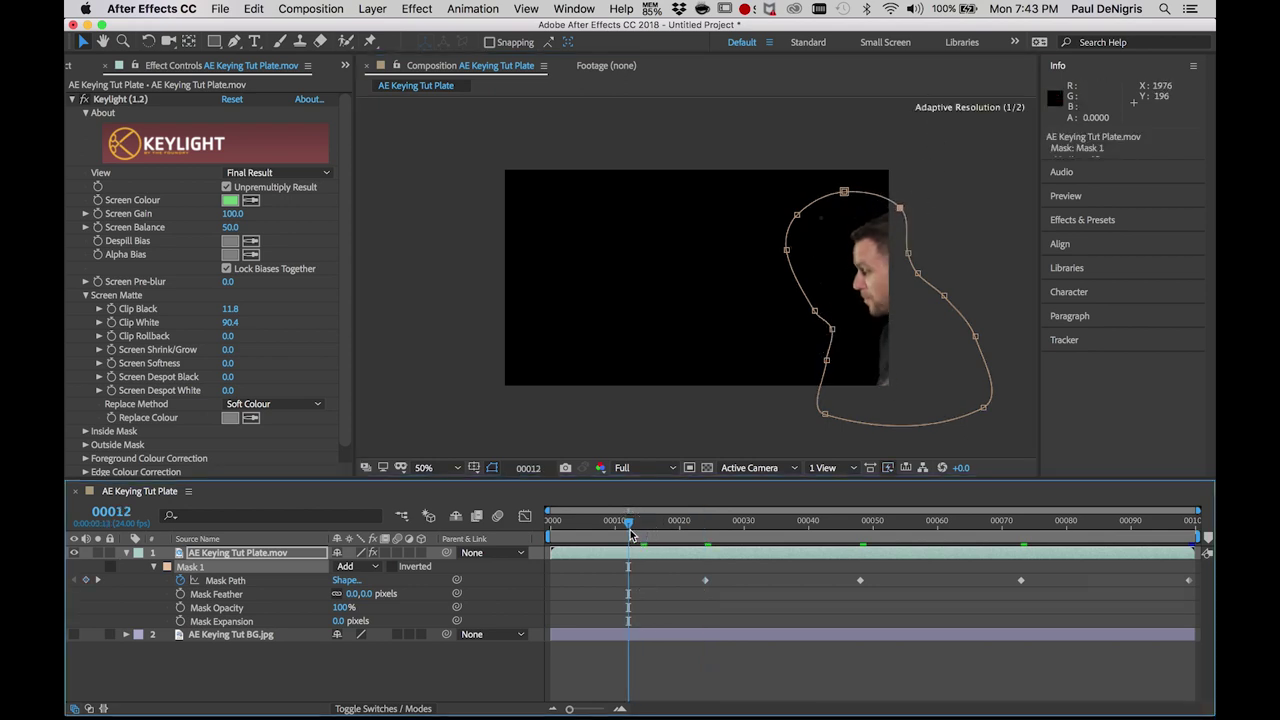
{"action": "double_click", "coordinate": [845, 190]}
{"action": "left_click_drag", "start_coordinate": [869, 240], "coordinate": [905, 244]}
At frame 6, move the whole mask about 116 px right and 52 px down over the man's face.
{"action": "left_click", "coordinate": [590, 516]}
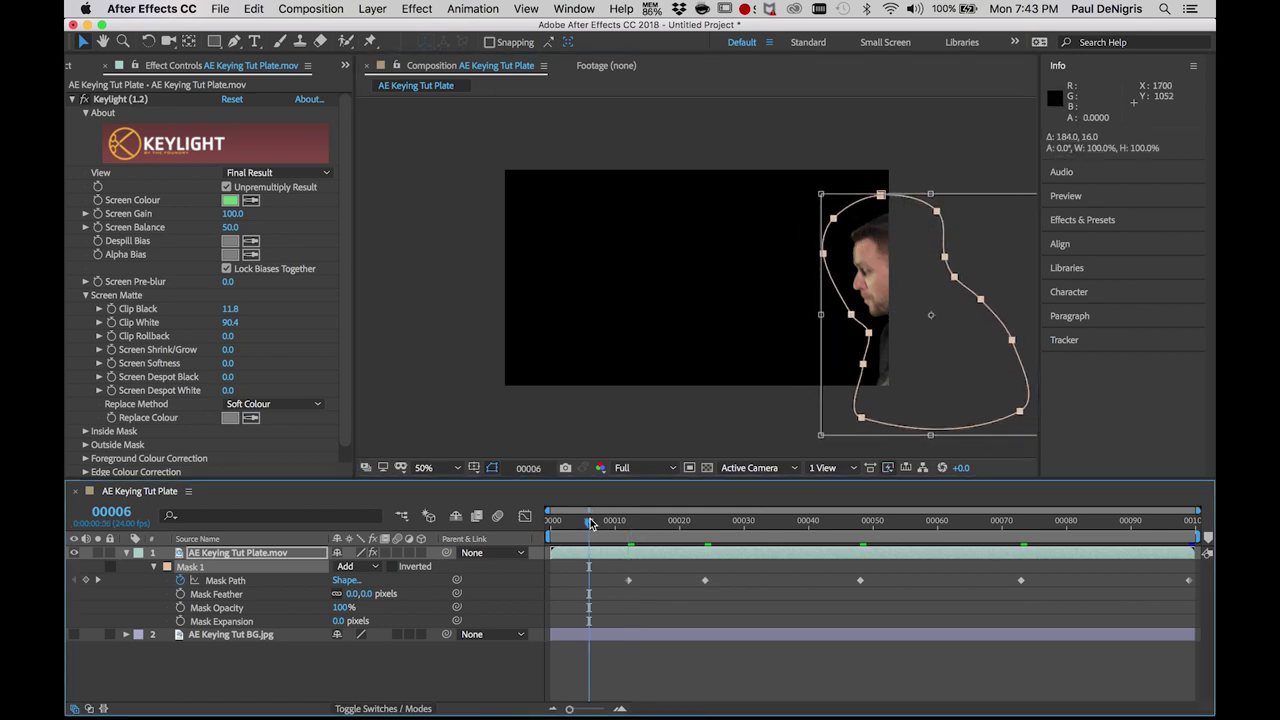
{"action": "double_click", "coordinate": [887, 204]}
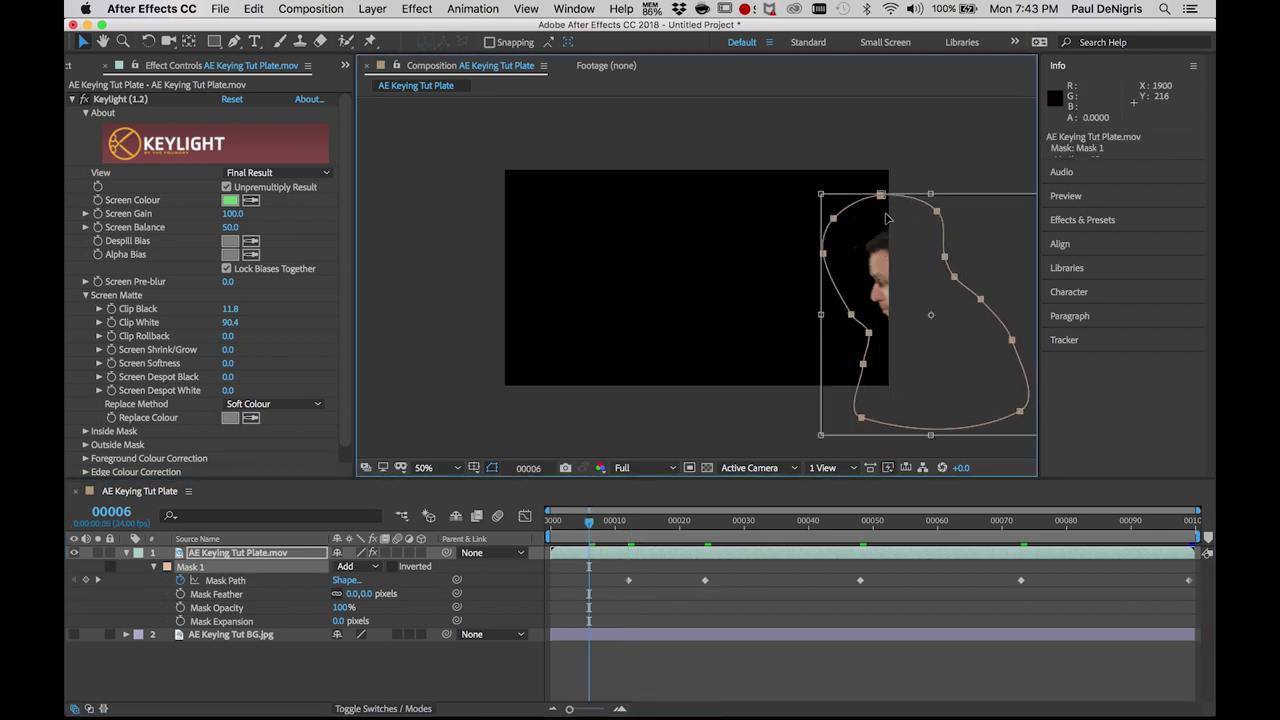
{"action": "left_click_drag", "start_coordinate": [891, 233], "coordinate": [914, 243]}
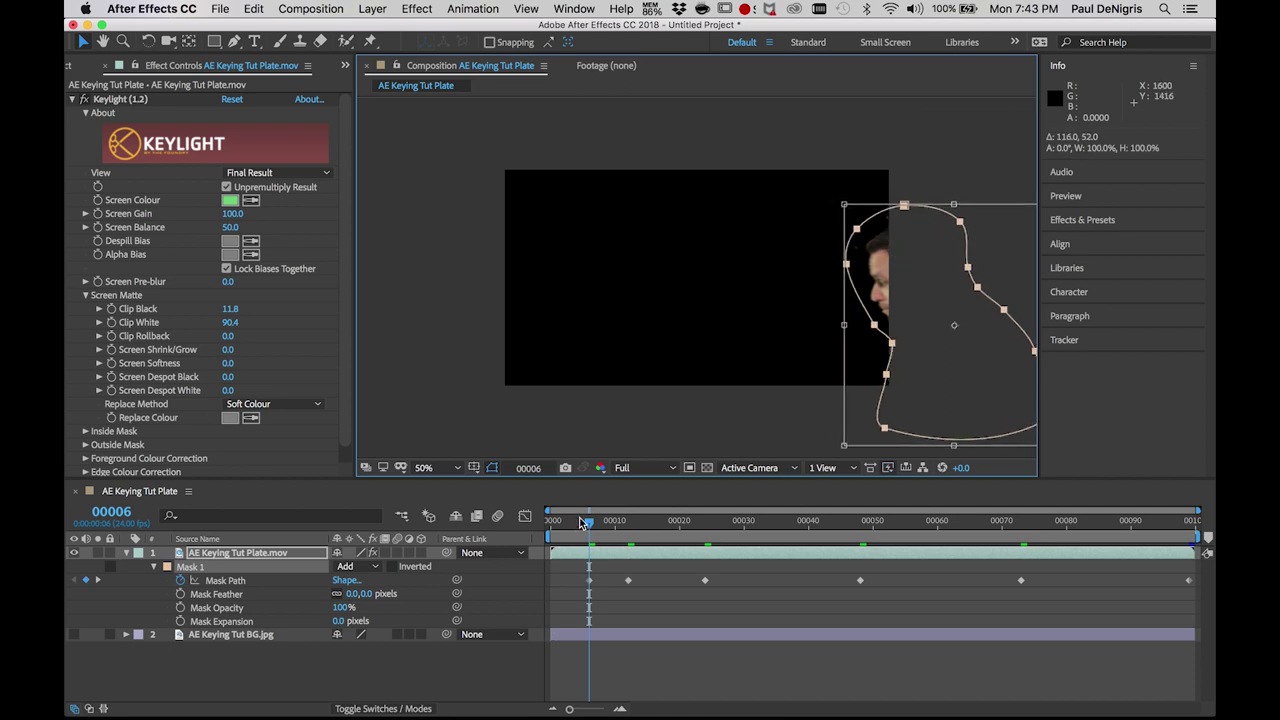
At frame 1, move the whole mask further right and down, out past the right edge of the frame.
{"action": "left_click_drag", "start_coordinate": [588, 521], "coordinate": [558, 522]}
{"action": "double_click", "coordinate": [906, 206]}
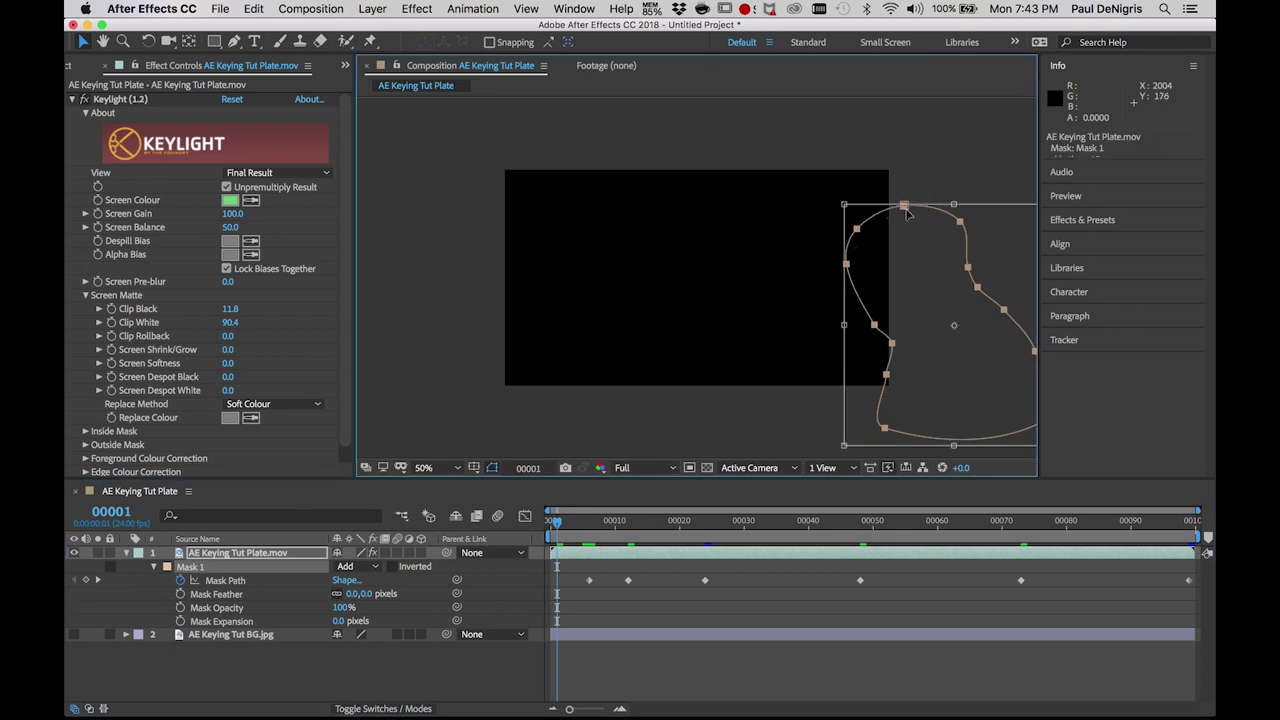
{"action": "left_click_drag", "start_coordinate": [906, 206], "coordinate": [953, 238]}
Play back the masked plate and examine the area in front of the face around frame 22 for leftover tracking marks.
{"action": "left_click", "coordinate": [302, 713]}
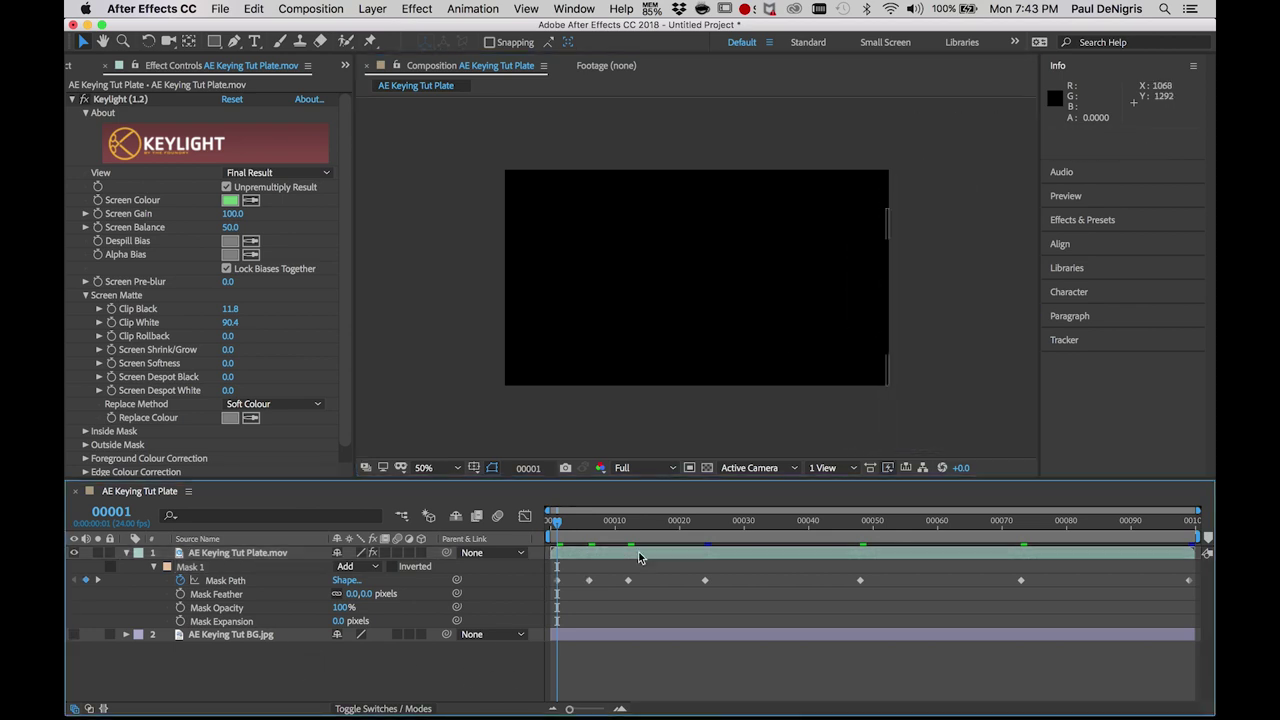
{"action": "key", "text": "space"}
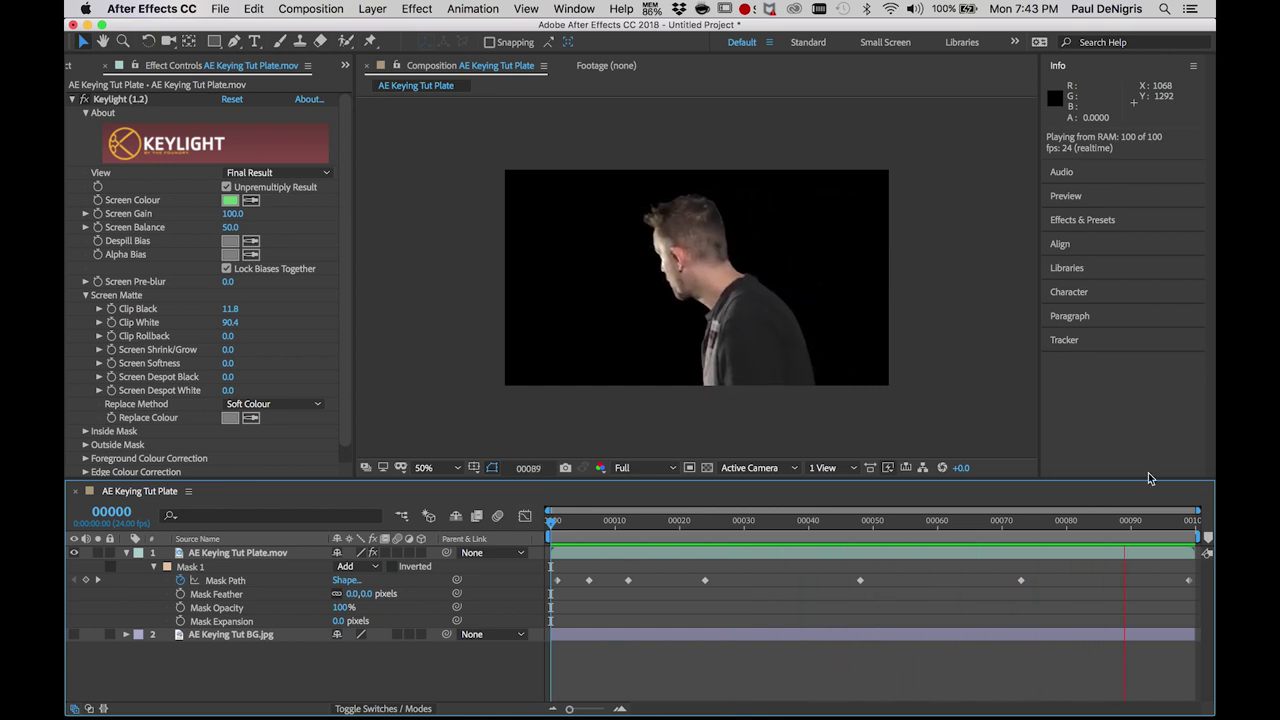
{"action": "key", "text": "space"}
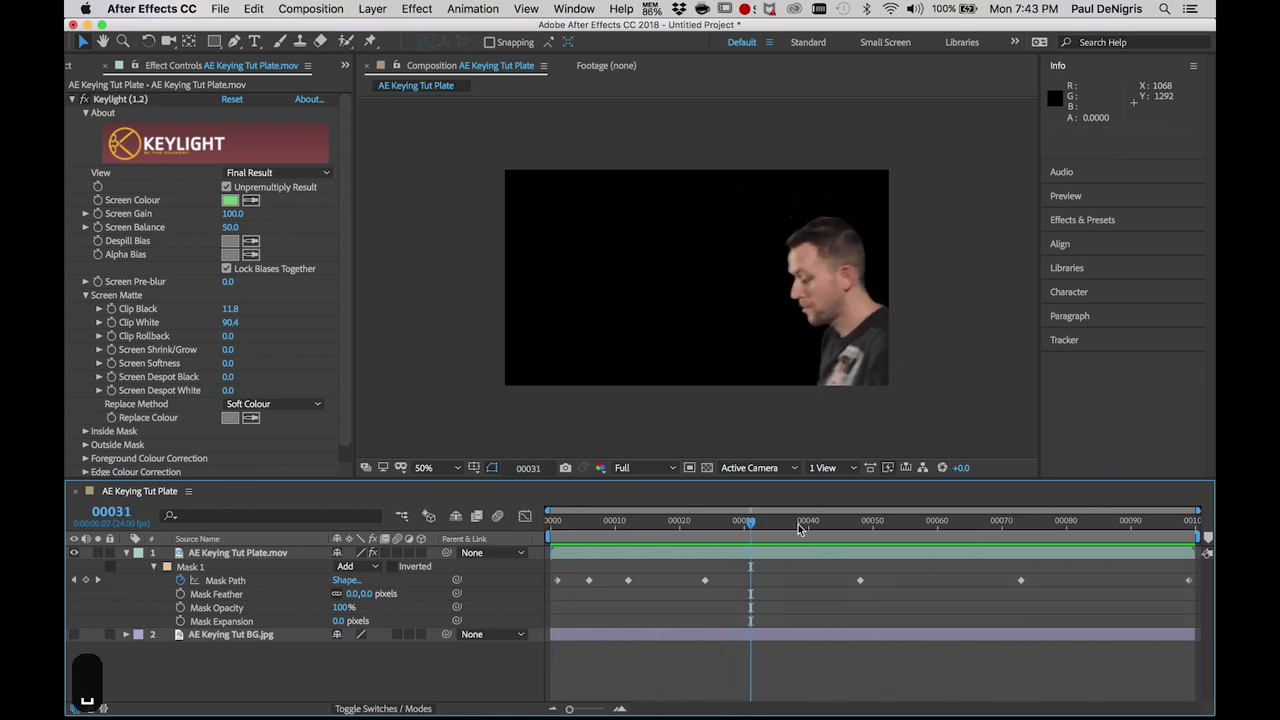
{"action": "left_click_drag", "start_coordinate": [730, 533], "coordinate": [694, 522]}
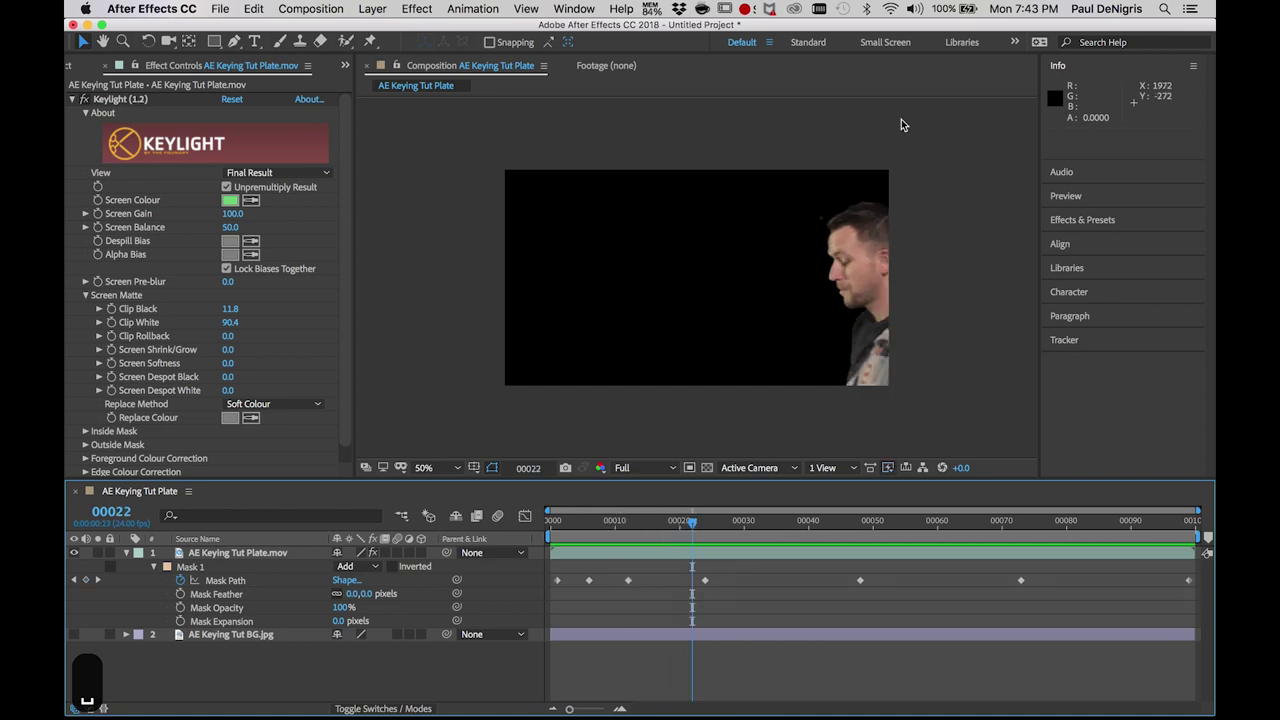
{"action": "scroll", "coordinate": [824, 225], "scroll_direction": "up", "scroll_amount": 1}
{"action": "key", "text": "h"}
{"action": "left_click_drag", "start_coordinate": [929, 174], "coordinate": [820, 314]}
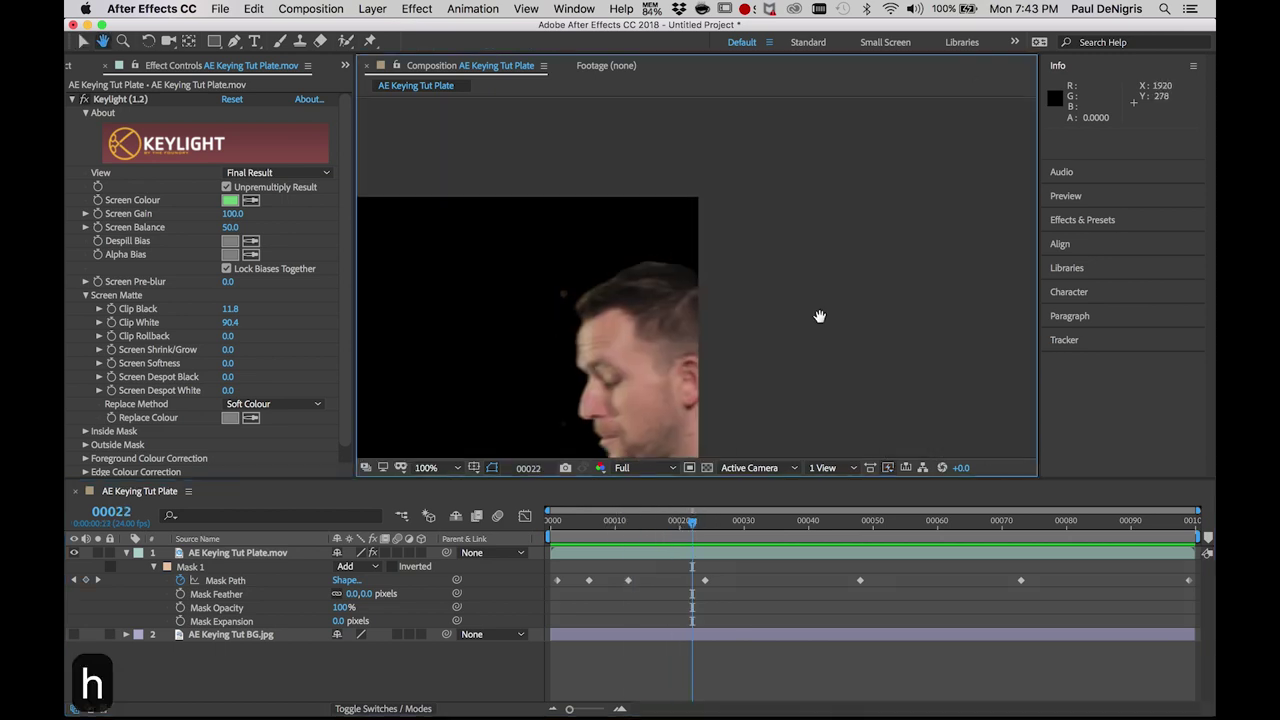
{"action": "left_click_drag", "start_coordinate": [745, 293], "coordinate": [878, 219]}
{"action": "key", "text": "v"}
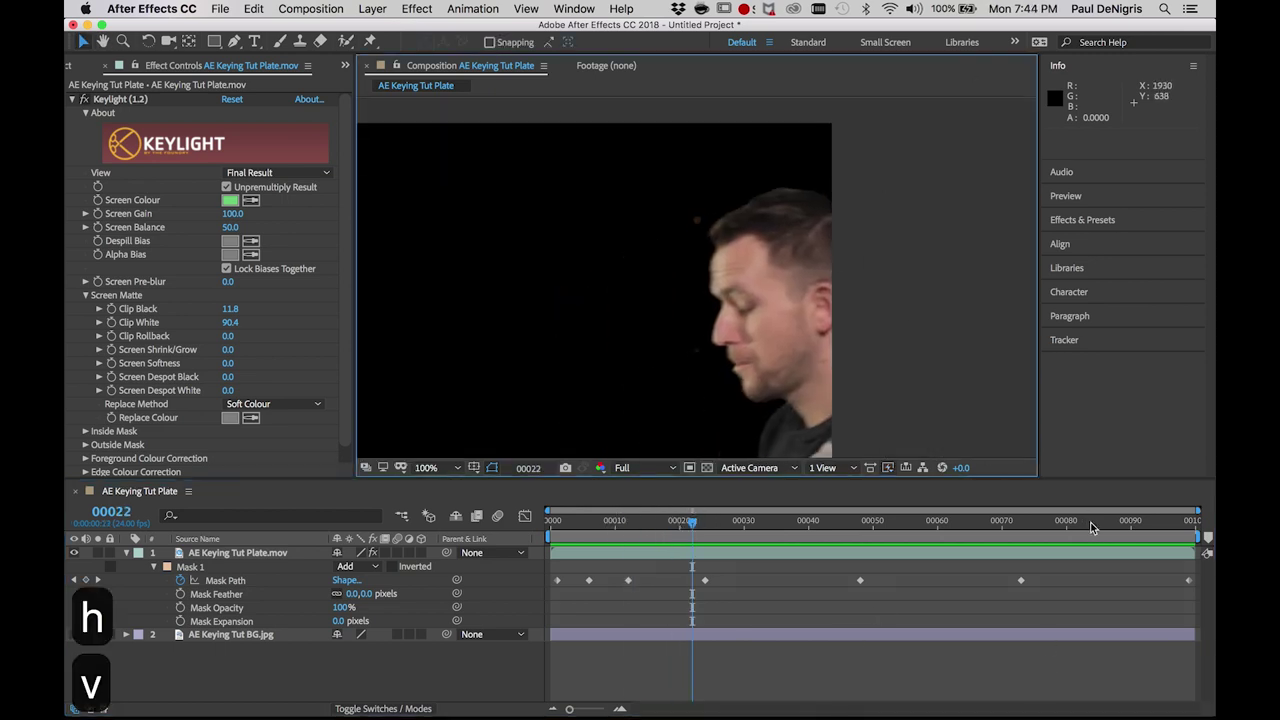
At frame 99, raise the viewer exposure to +3.5 to check for tracking marks behind the head.
{"action": "key", "text": "End"}
{"action": "key", "text": "h"}
{"action": "left_click_drag", "start_coordinate": [520, 268], "coordinate": [754, 271]}
{"action": "key", "text": "v"}
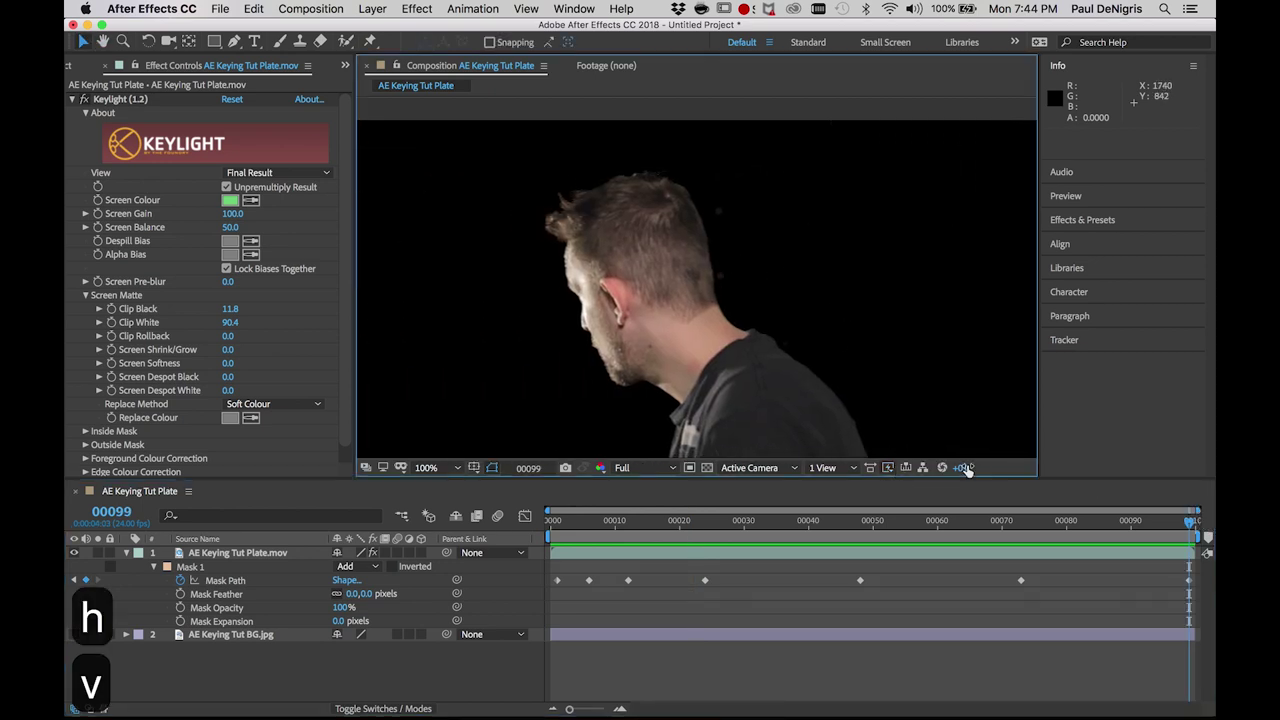
{"action": "left_click_drag", "start_coordinate": [962, 467], "coordinate": [992, 468]}
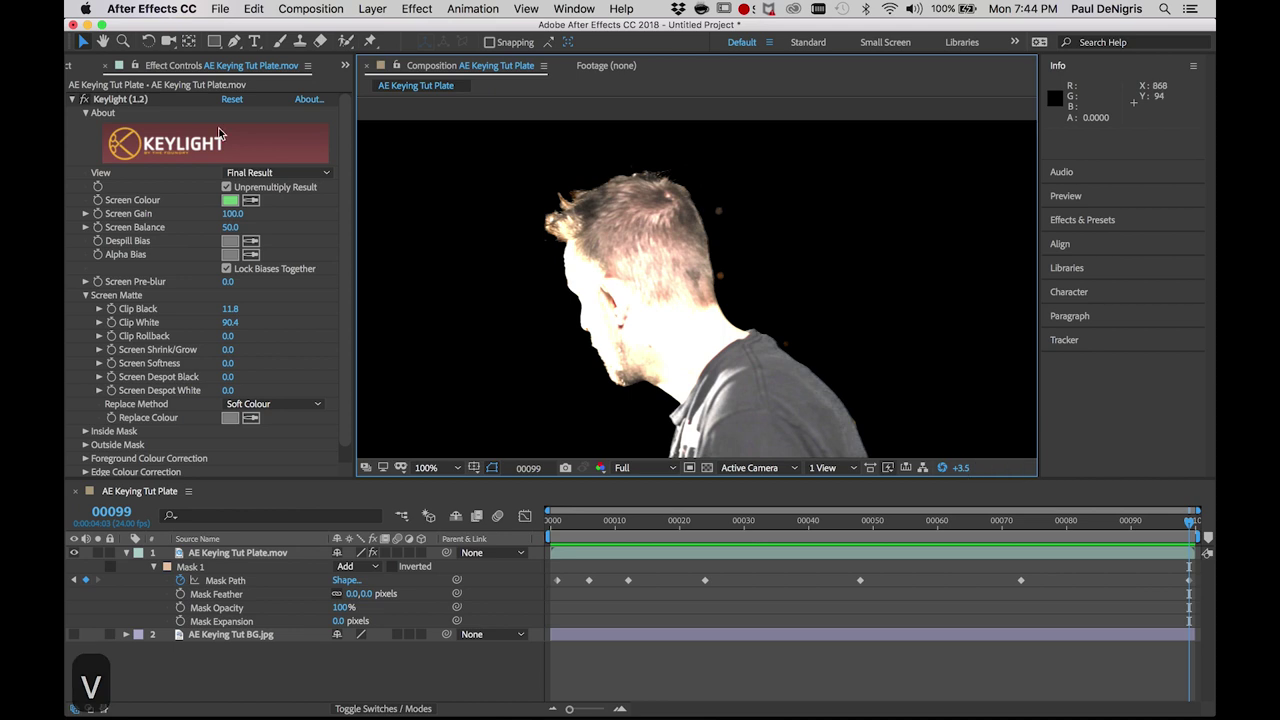
Draw a small closed RotoBezier mask on AE Keying Tut Plate.mov around the upper tracking mark behind the head.
{"action": "key", "text": "g"}
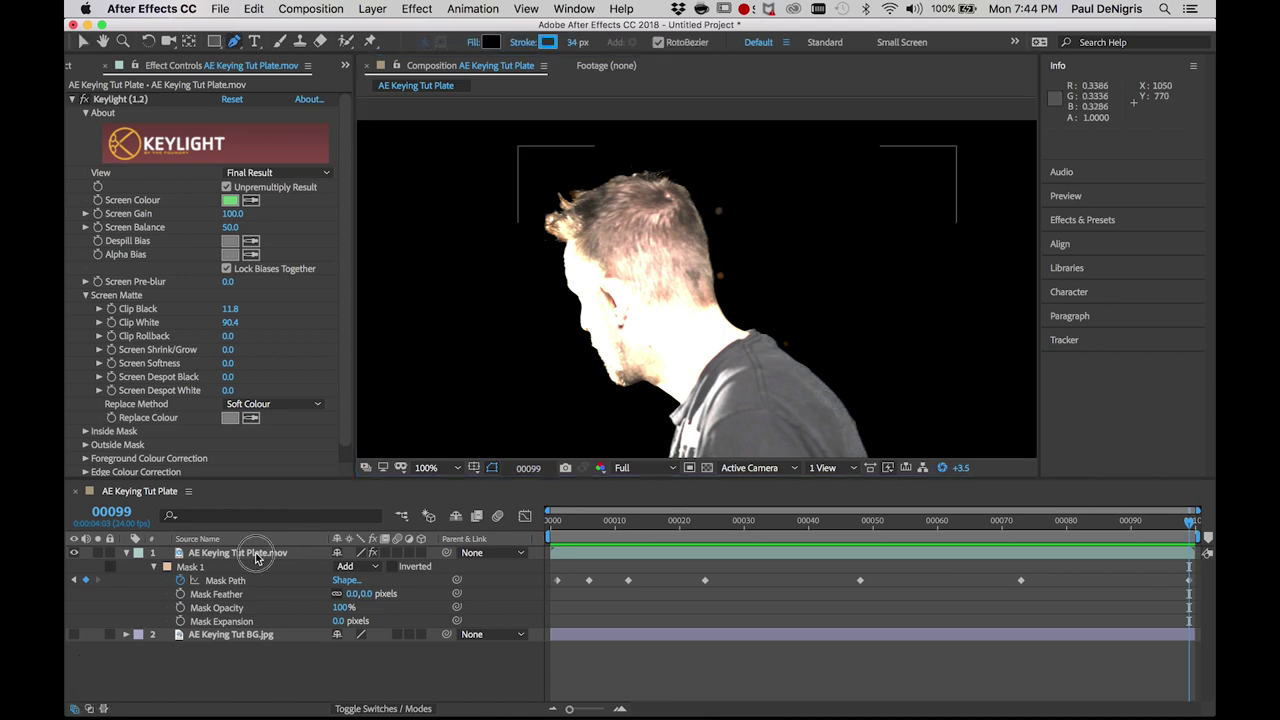
{"action": "left_click", "coordinate": [257, 552]}
{"action": "left_click", "coordinate": [710, 216]}
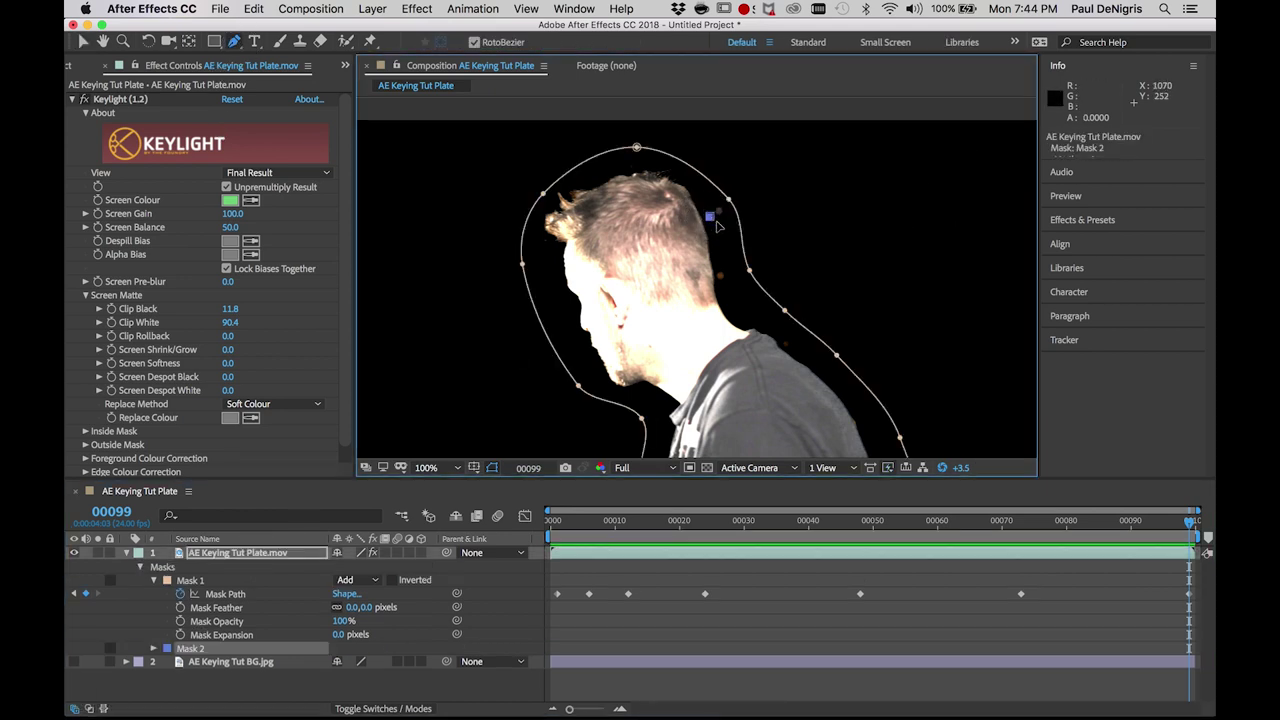
{"action": "left_click", "coordinate": [730, 224]}
{"action": "left_click", "coordinate": [747, 208]}
{"action": "left_click", "coordinate": [729, 187]}
{"action": "left_click", "coordinate": [707, 199]}
{"action": "left_click", "coordinate": [710, 216]}
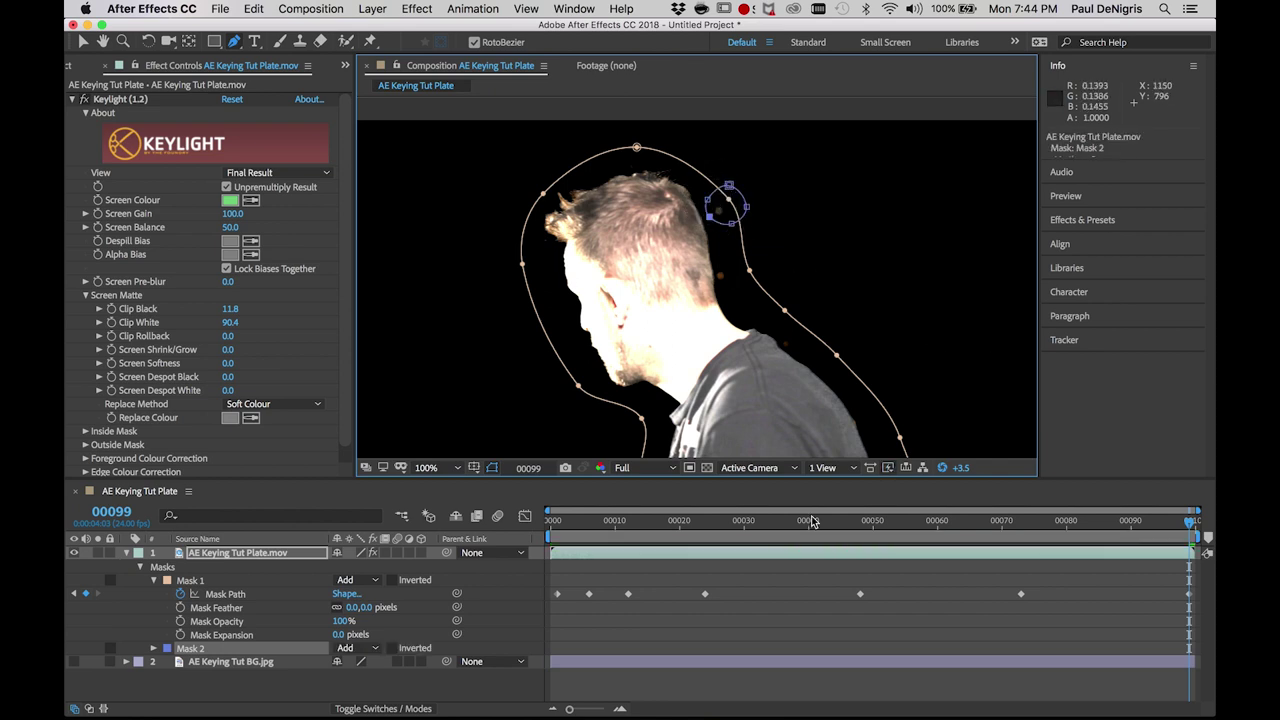
Draw another small closed RotoBezier mask around the lower tracking mark behind the man's neck.
{"action": "left_click", "coordinate": [731, 264]}
{"action": "left_click", "coordinate": [741, 279]}
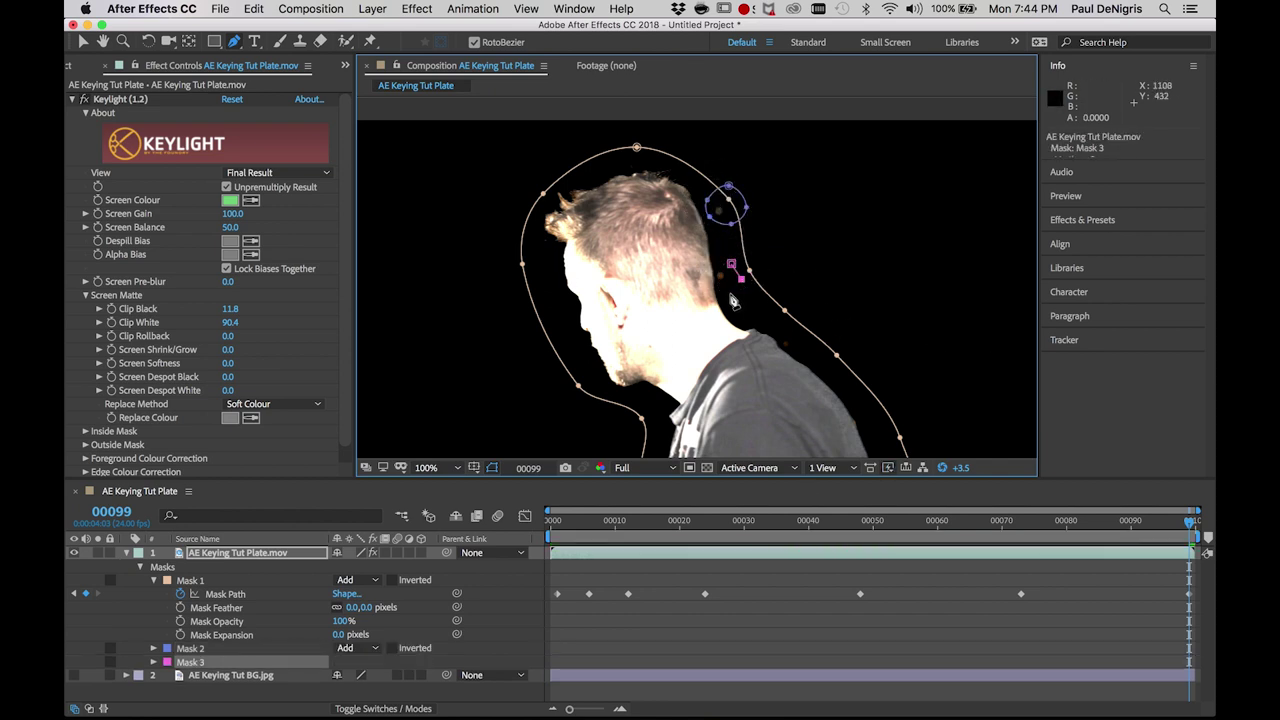
{"action": "left_click", "coordinate": [721, 291]}
{"action": "left_click", "coordinate": [717, 275]}
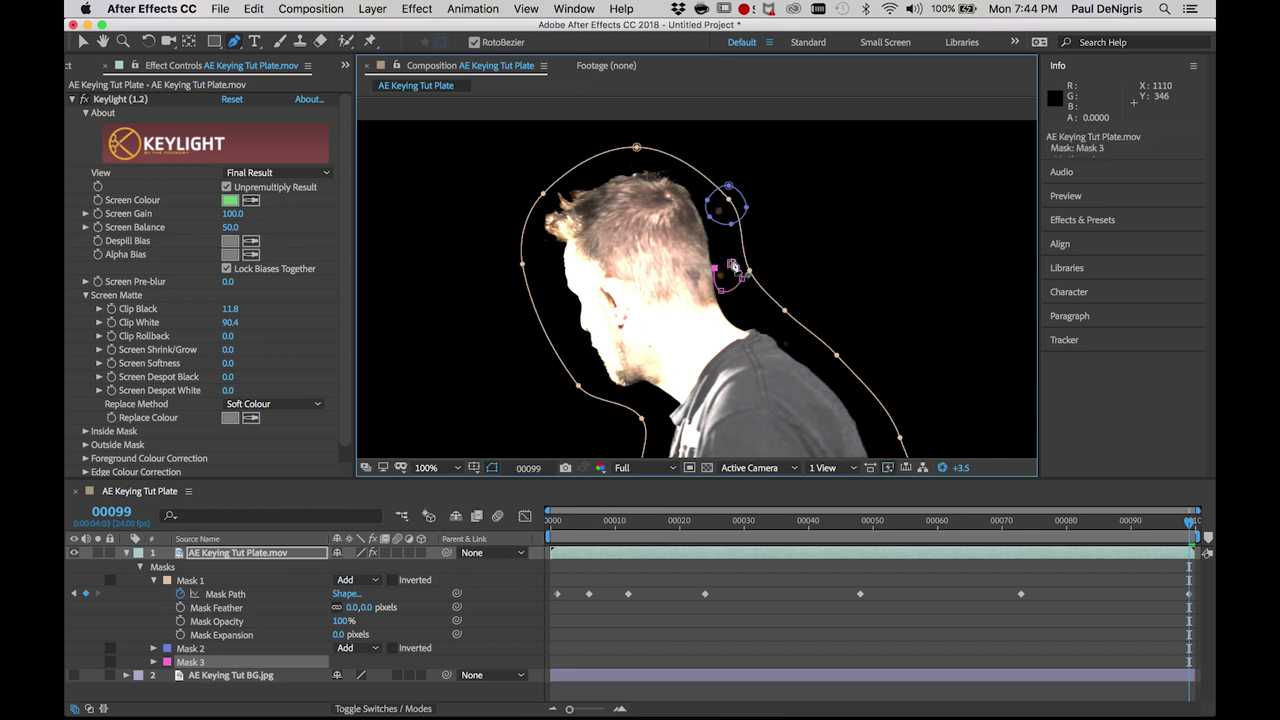
{"action": "left_click", "coordinate": [731, 264]}
Set the mode of both Mask 2 and Mask 3 to Subtract to cut out the two tracking marks.
{"action": "left_click", "coordinate": [360, 661]}
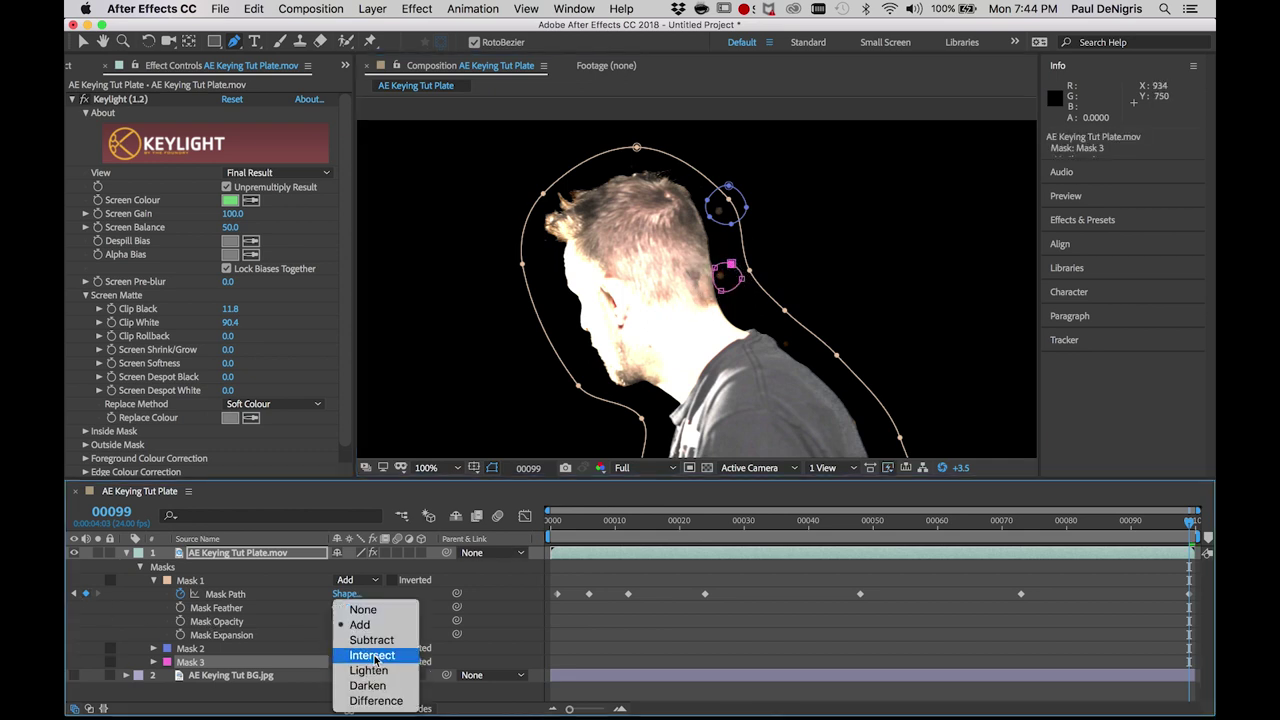
{"action": "left_click", "coordinate": [368, 640]}
{"action": "left_click", "coordinate": [355, 648]}
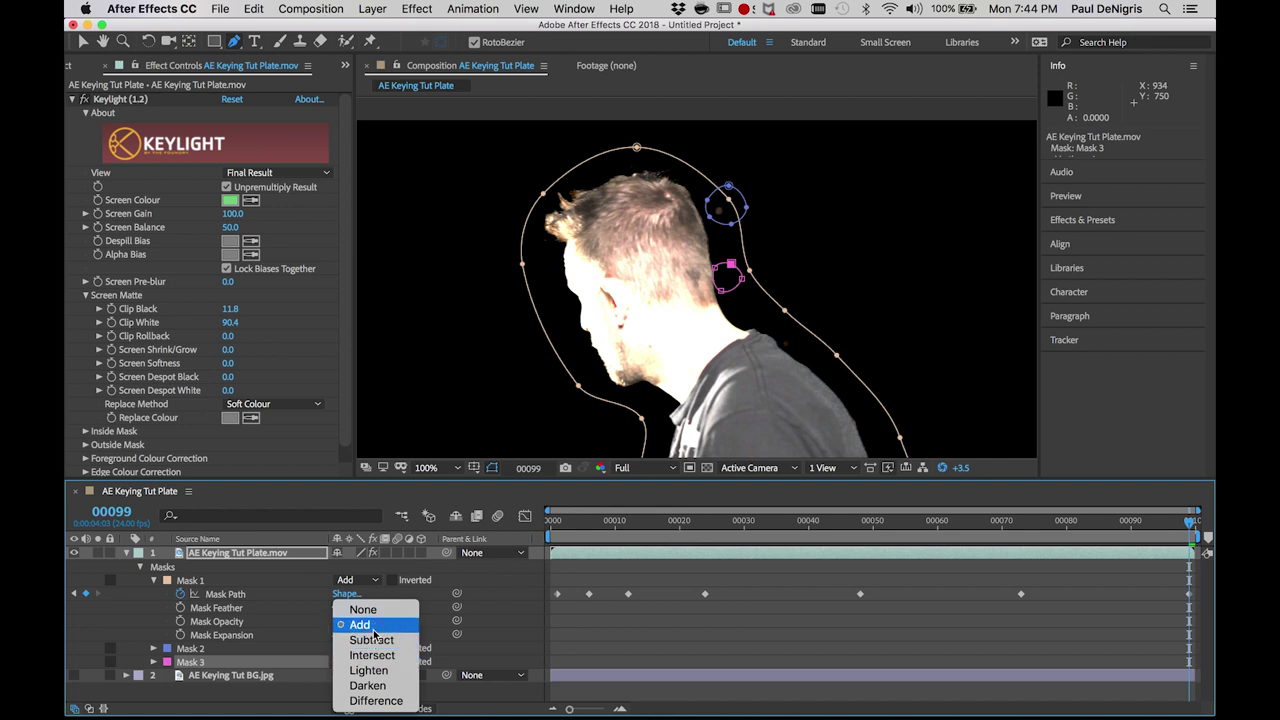
{"action": "left_click", "coordinate": [365, 640]}
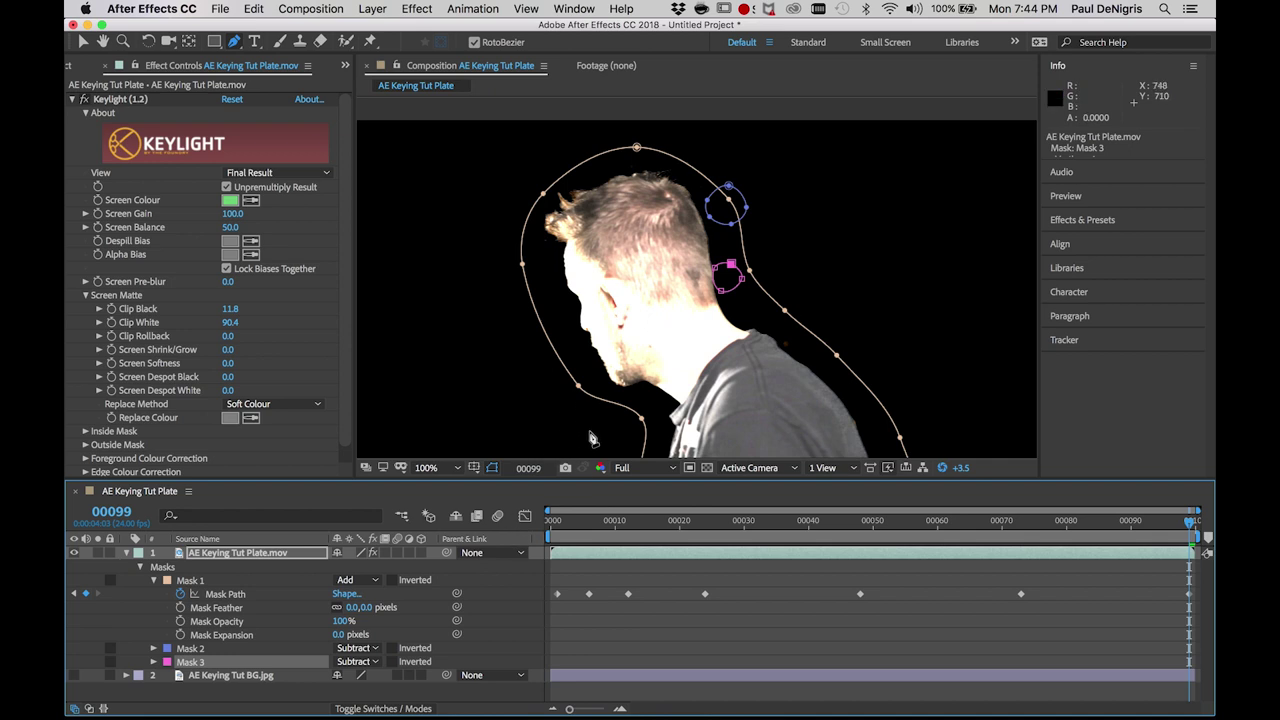
Switch the mode of Mask 2 and Mask 3 to None.
{"action": "left_click", "coordinate": [355, 648]}
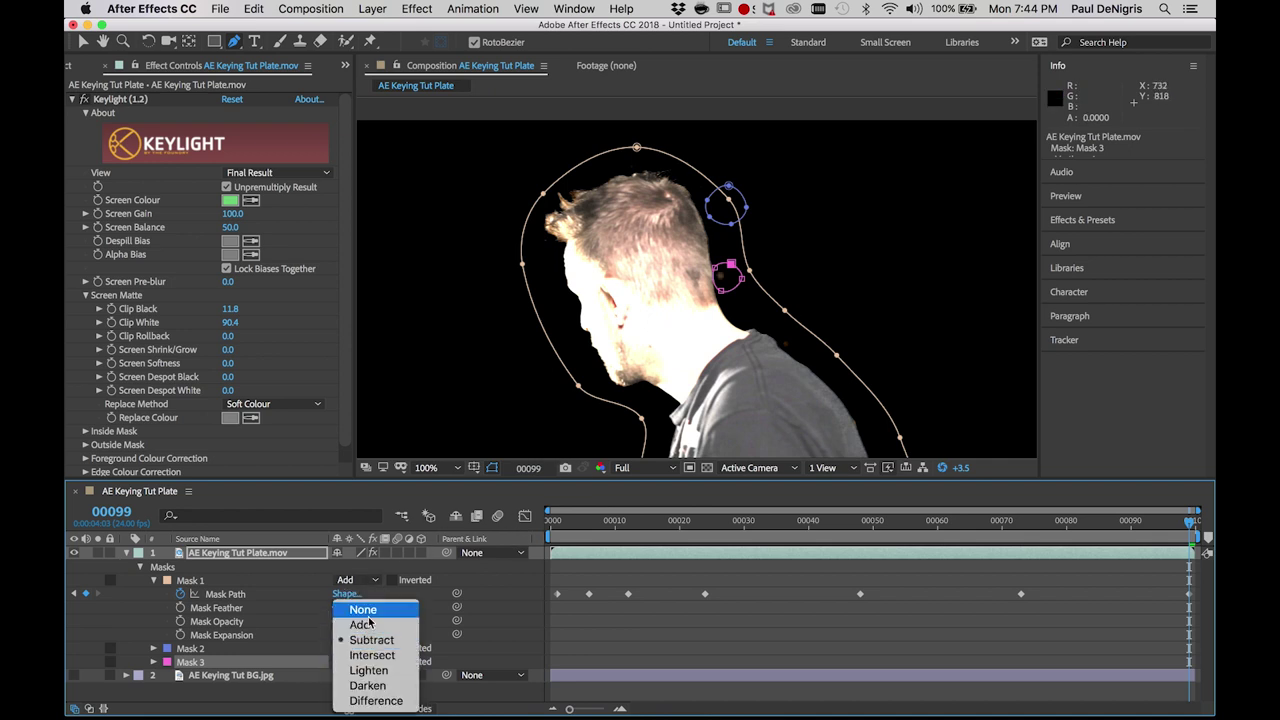
{"action": "left_click", "coordinate": [368, 616]}
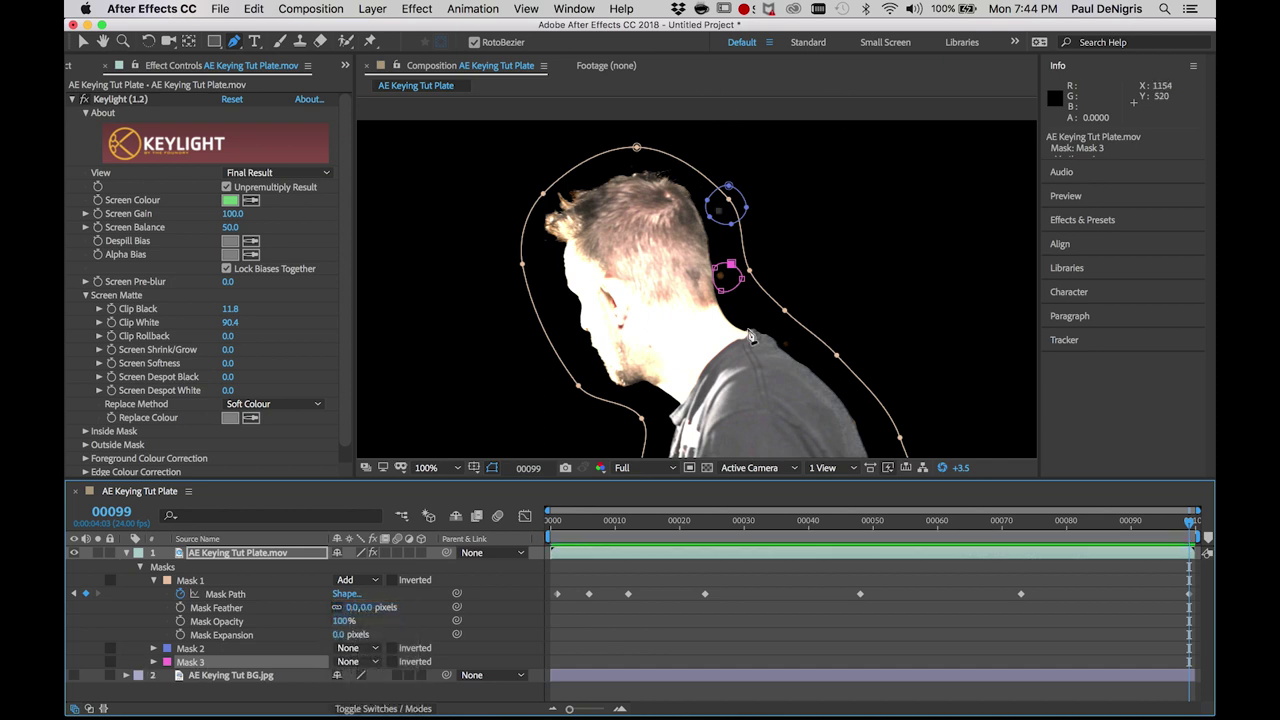
Set the mode of Mask 2 and Mask 3 back to Subtract to remove the tracking marks behind the head.
{"action": "key", "text": "period"}
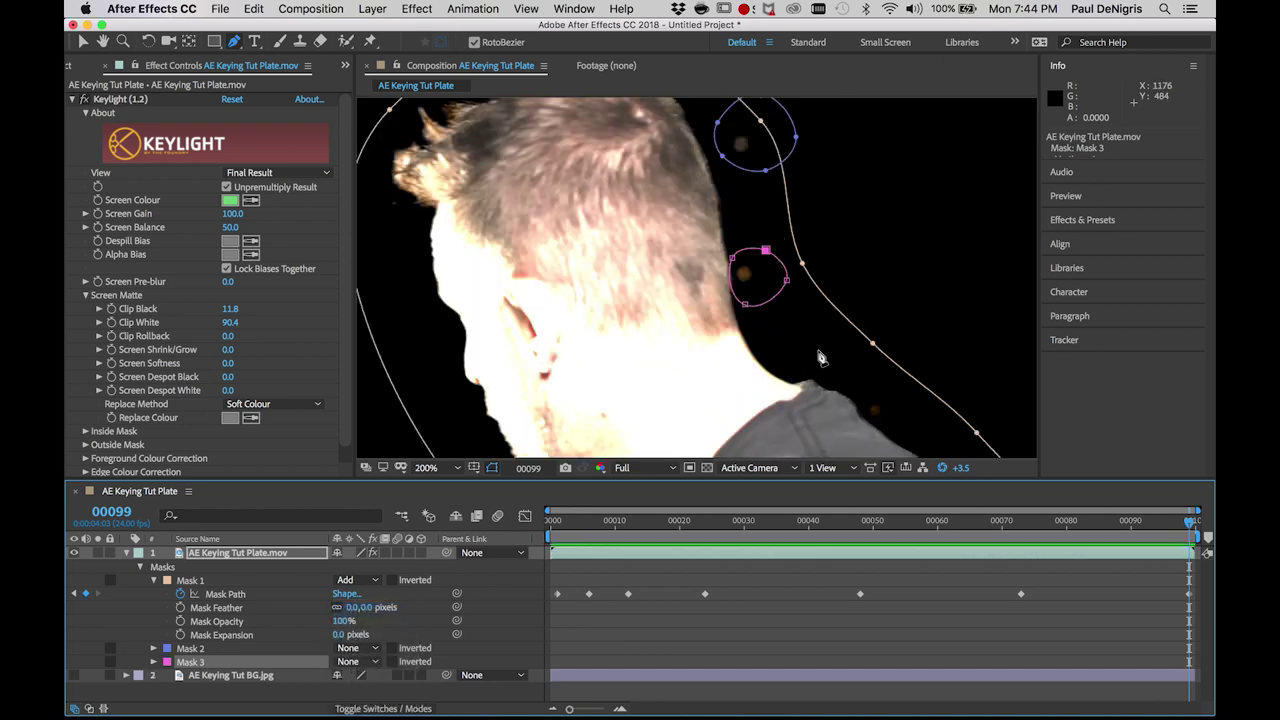
{"action": "key", "text": "comma"}
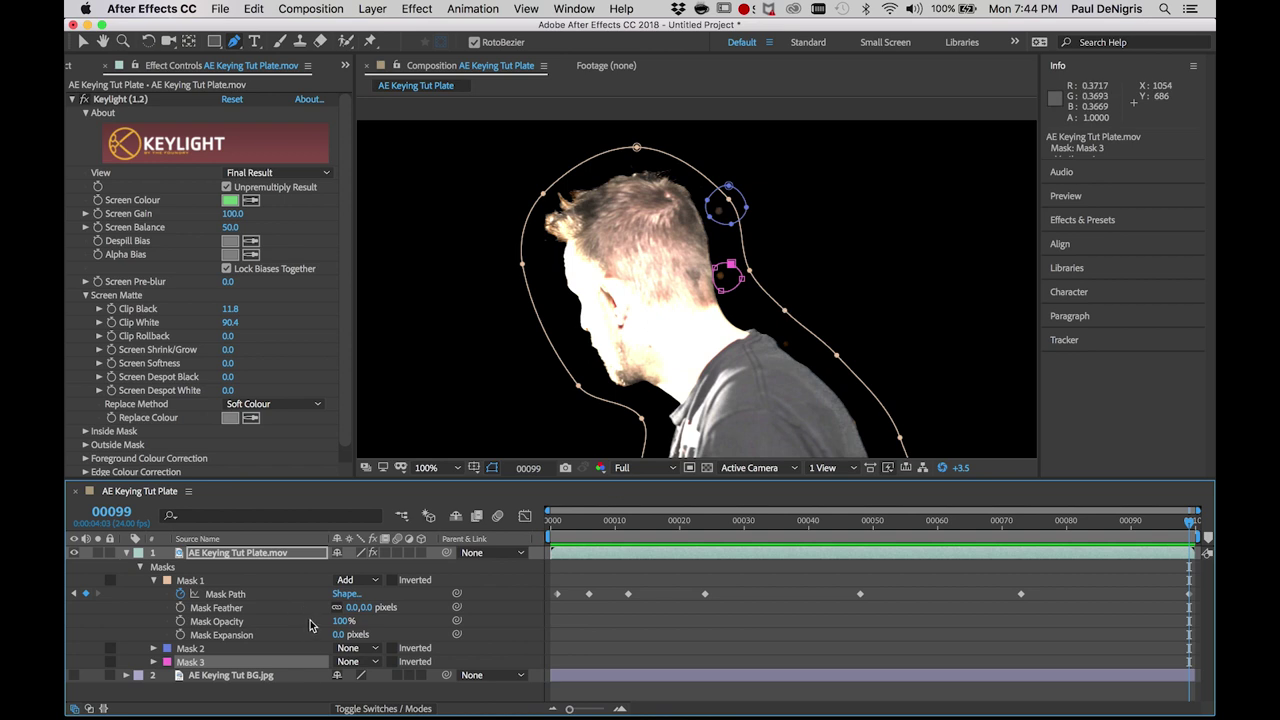
{"action": "left_click", "coordinate": [348, 662]}
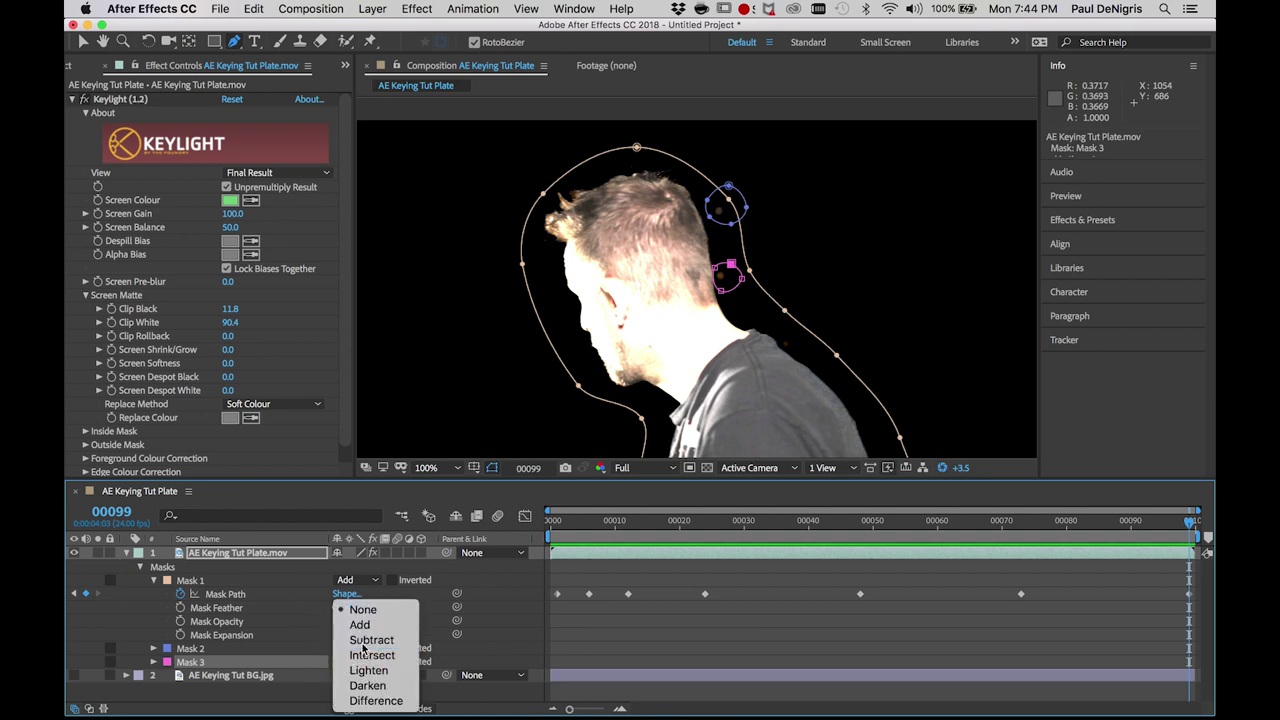
{"action": "left_click", "coordinate": [362, 655]}
{"action": "left_click", "coordinate": [360, 660]}
{"action": "left_click", "coordinate": [363, 645]}
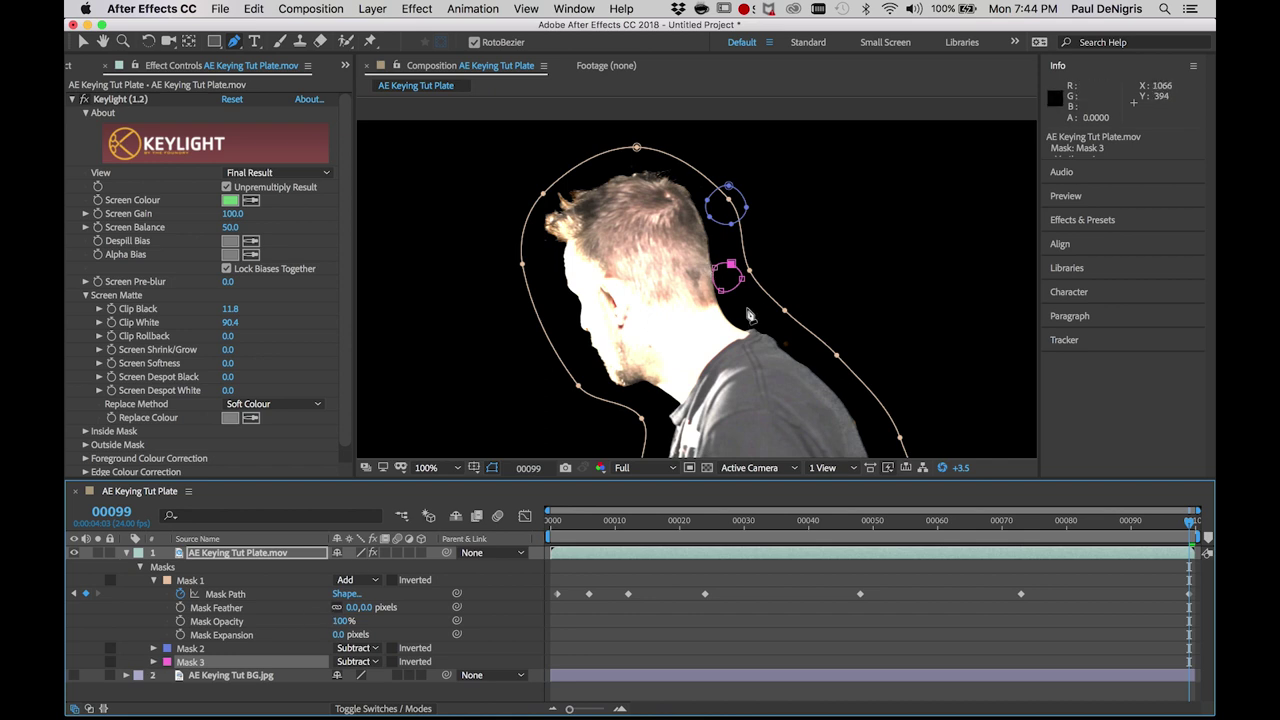
Reset the viewer exposure to +0.0 and hide the mask outlines in the composition view.
{"action": "scroll", "coordinate": [770, 325], "scroll_direction": "down", "scroll_amount": 2}
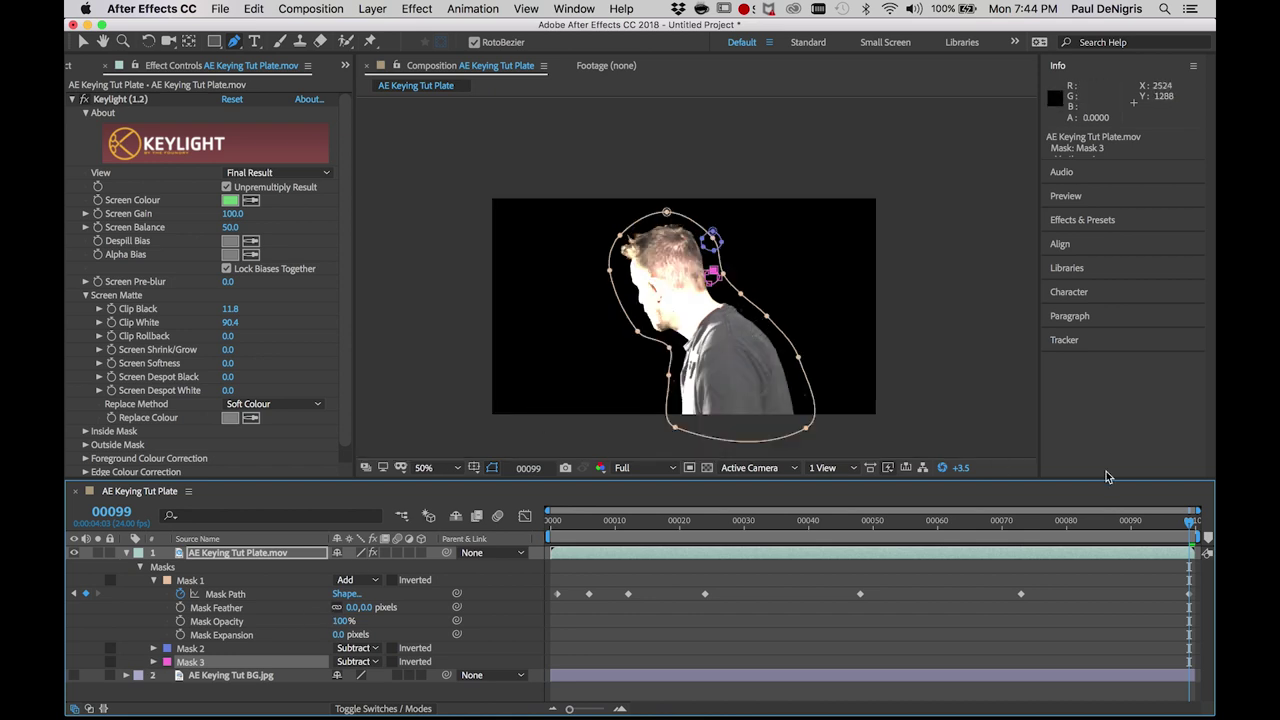
{"action": "left_click", "coordinate": [934, 474]}
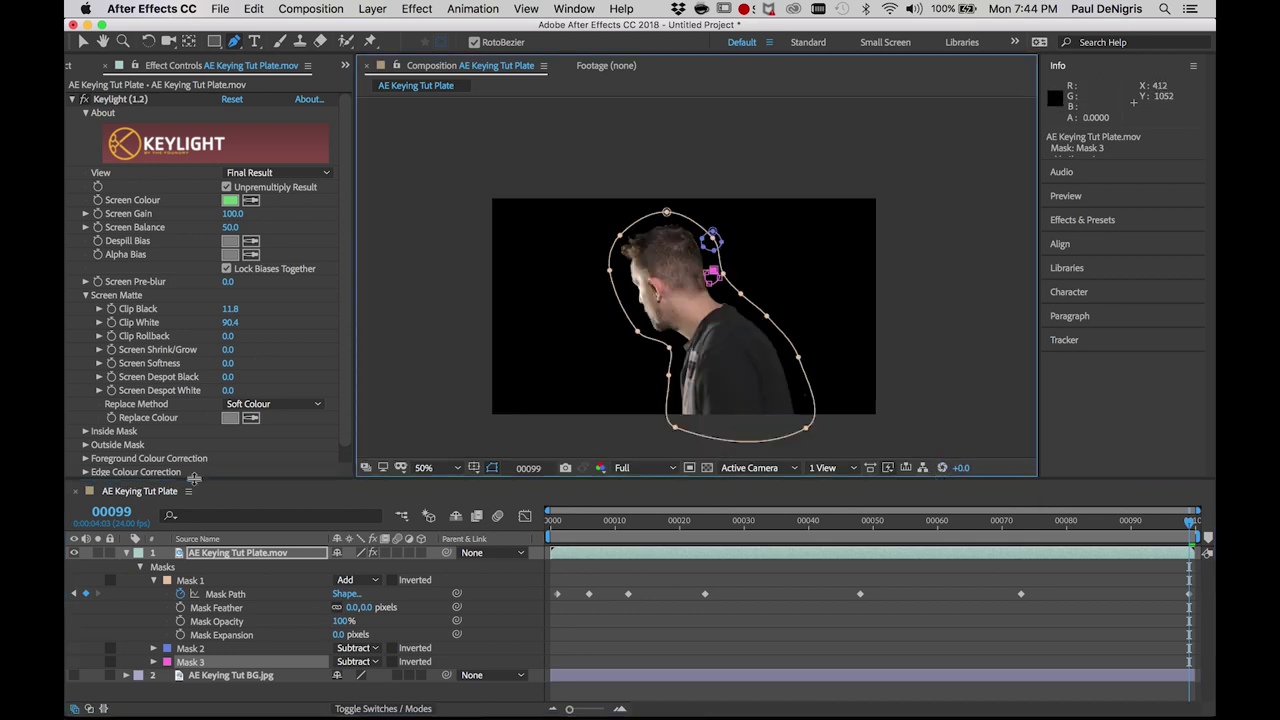
{"action": "left_click", "coordinate": [492, 469]}
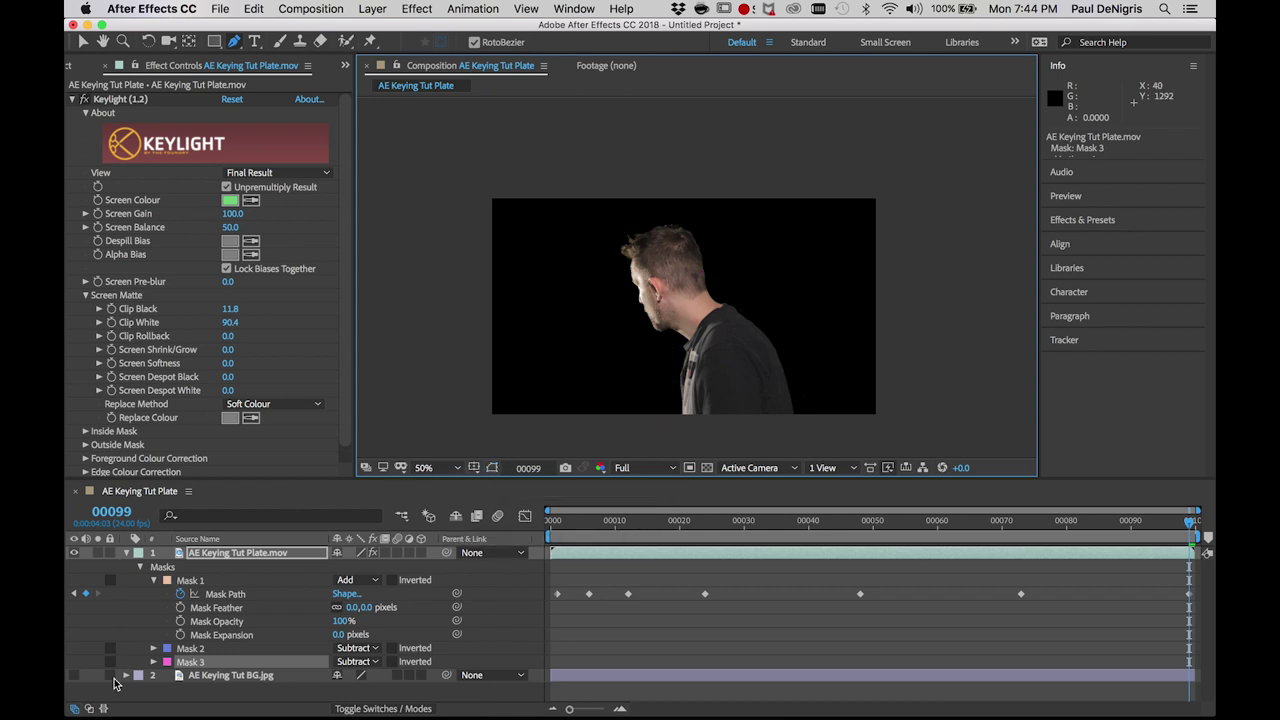
Make AE Keying Tut BG.jpg visible behind the keyed man and switch to the Selection tool.
{"action": "left_click", "coordinate": [238, 677]}
{"action": "left_click", "coordinate": [73, 675]}
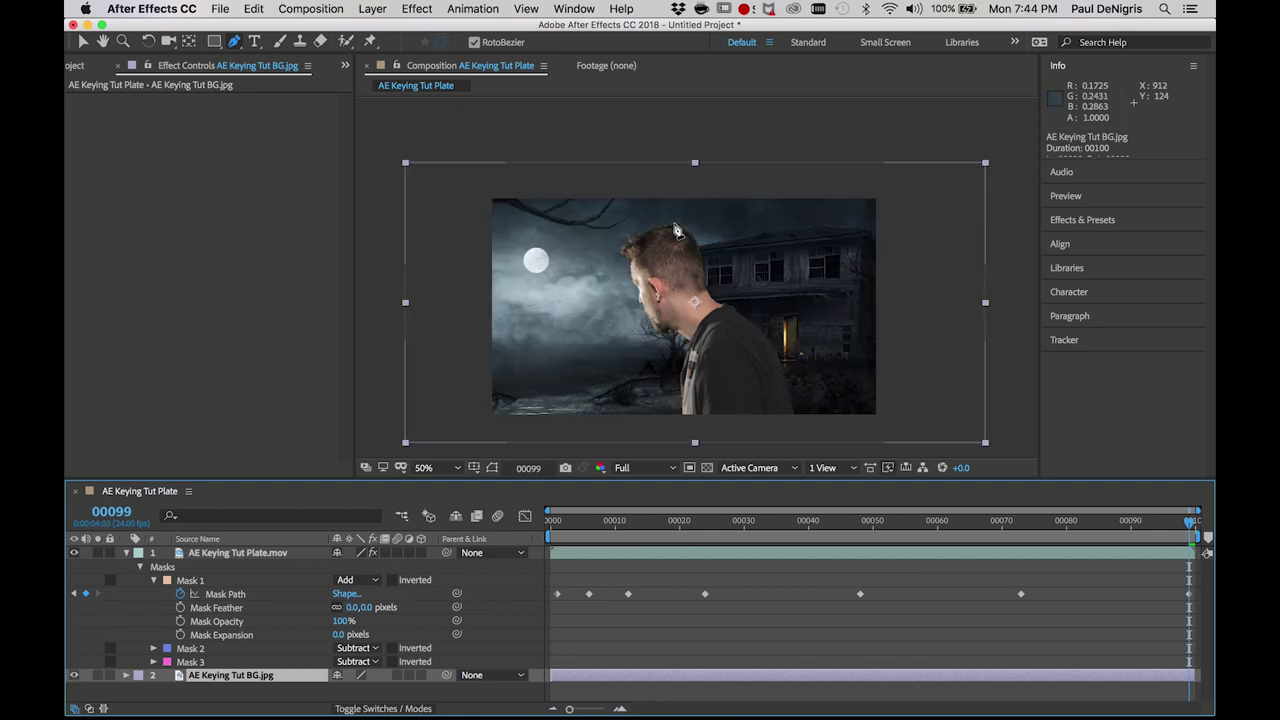
{"action": "left_click", "coordinate": [83, 41]}
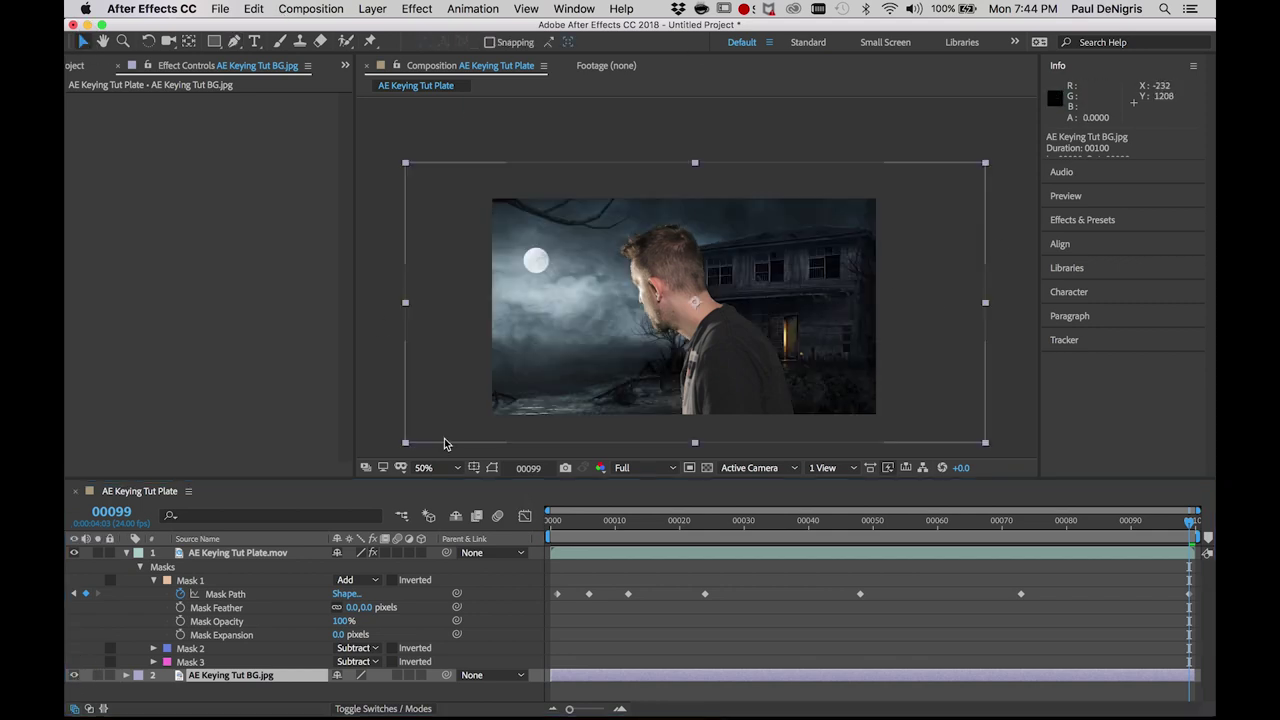
{"action": "left_click", "coordinate": [440, 468]}
{"action": "left_click", "coordinate": [470, 202]}
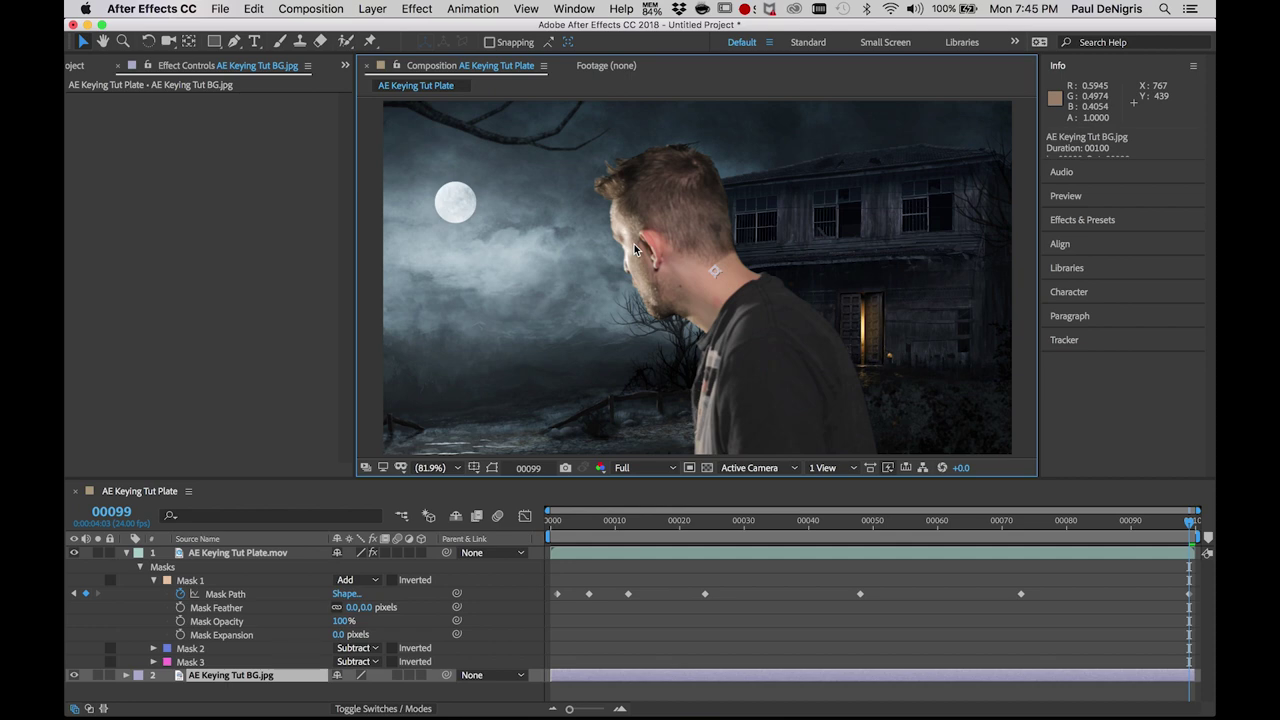
Select AE Keying Tut Plate.mov and look through Keylight's Foreground Colour Correction settings.
{"action": "left_click", "coordinate": [237, 552]}
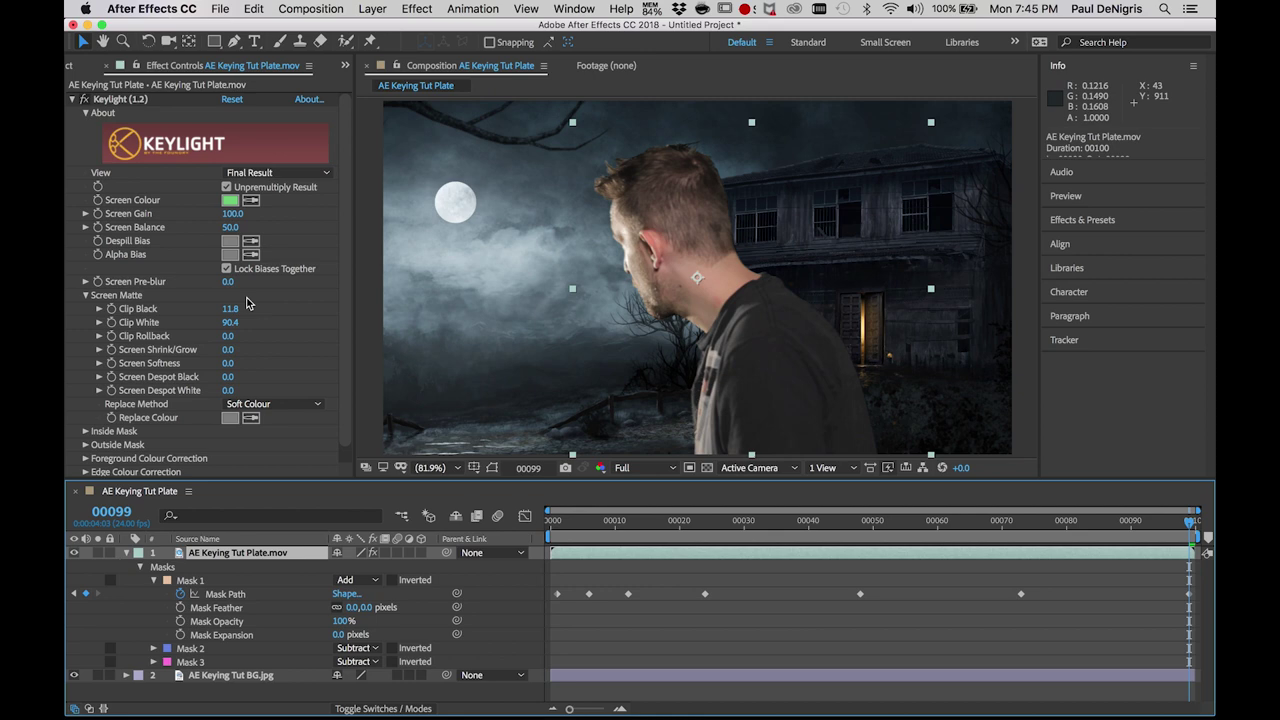
{"action": "left_click", "coordinate": [86, 458]}
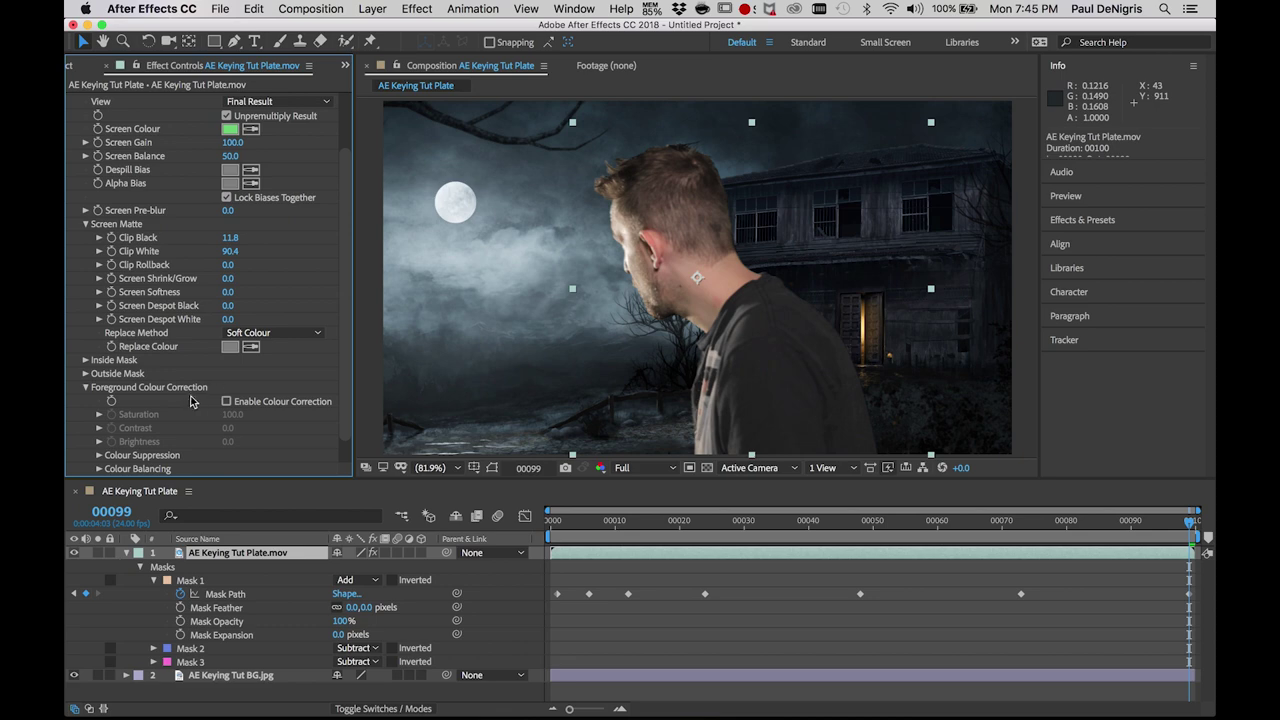
{"action": "left_click", "coordinate": [86, 388]}
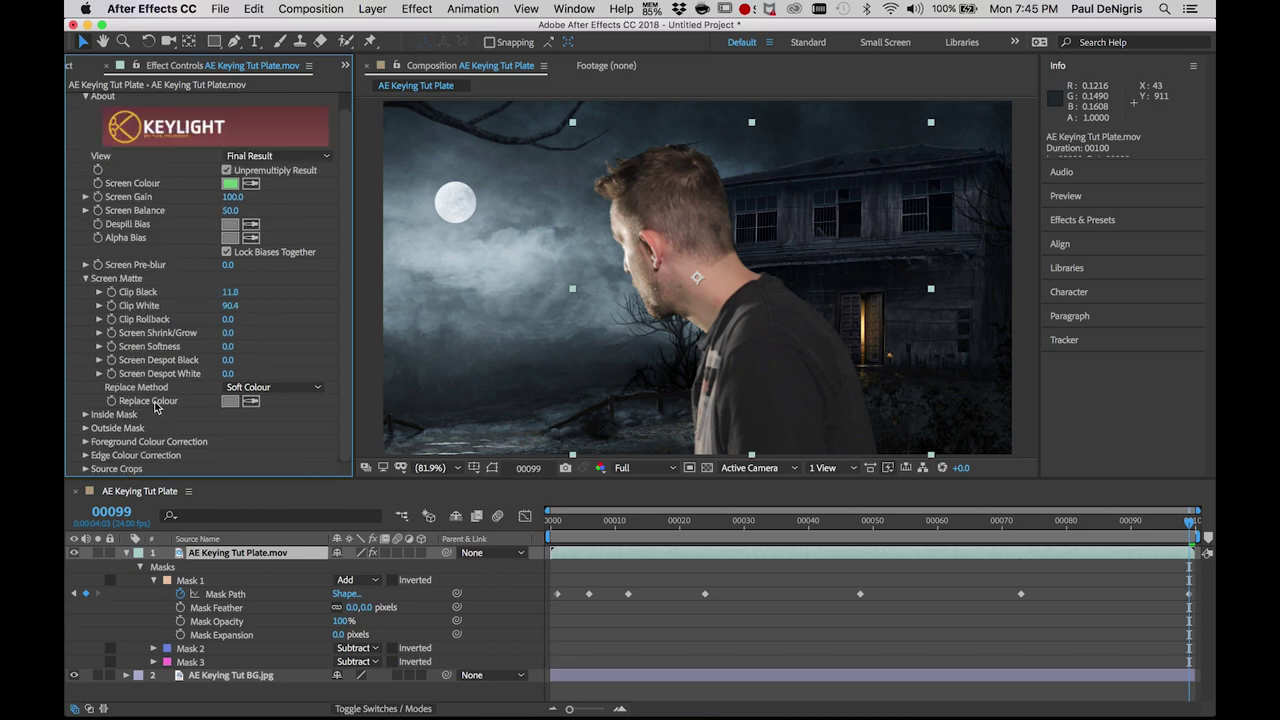
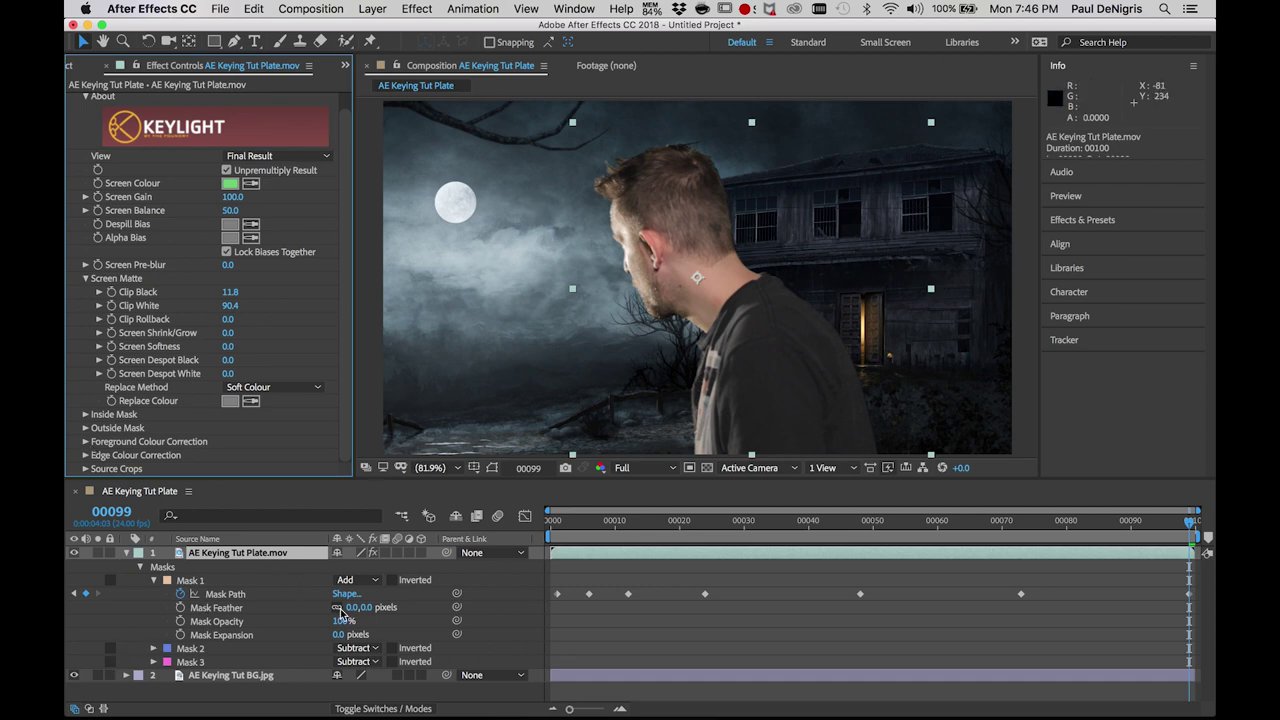
Set Mask 2 and Mask 3 to None and hide the AE Keying Tut BG.jpg layer.
{"action": "left_click", "coordinate": [360, 648]}
{"action": "key", "text": "Escape"}
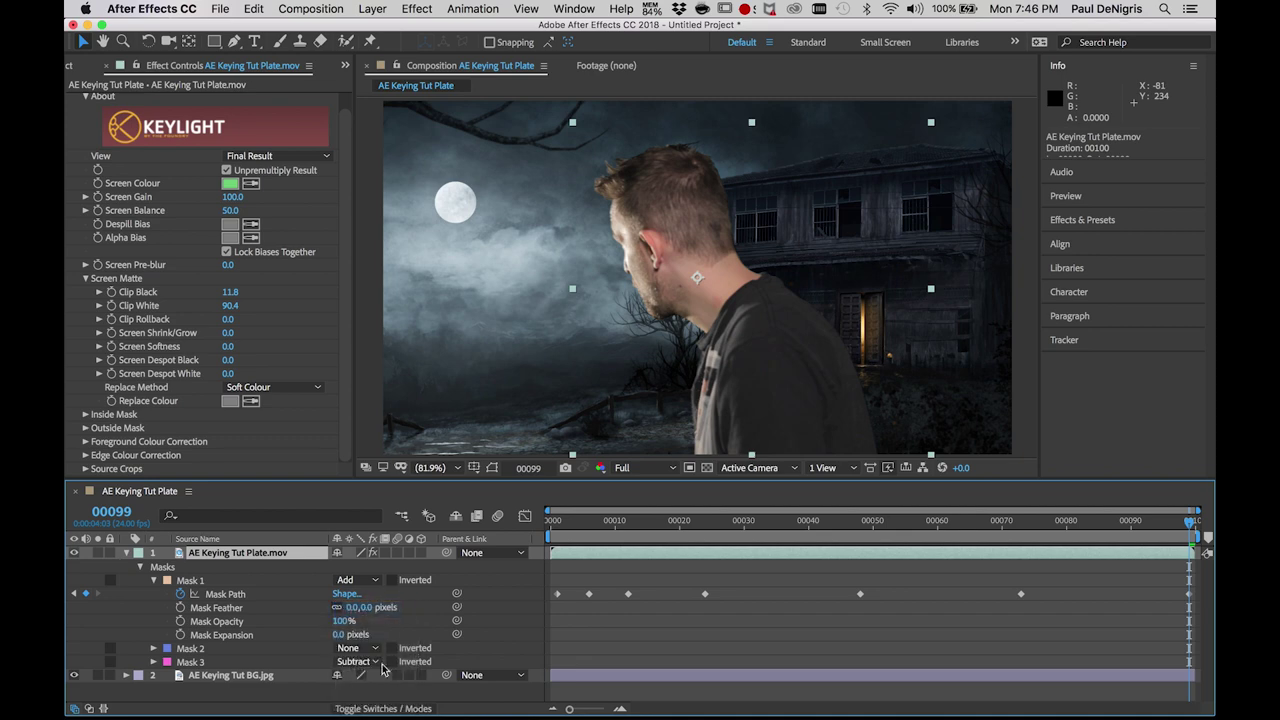
{"action": "left_click", "coordinate": [375, 648]}
{"action": "left_click", "coordinate": [360, 610]}
{"action": "left_click", "coordinate": [73, 675]}
Examine the tracking marks behind the head closely with Keylight's view set to Combined Matte.
{"action": "key", "text": "period"}
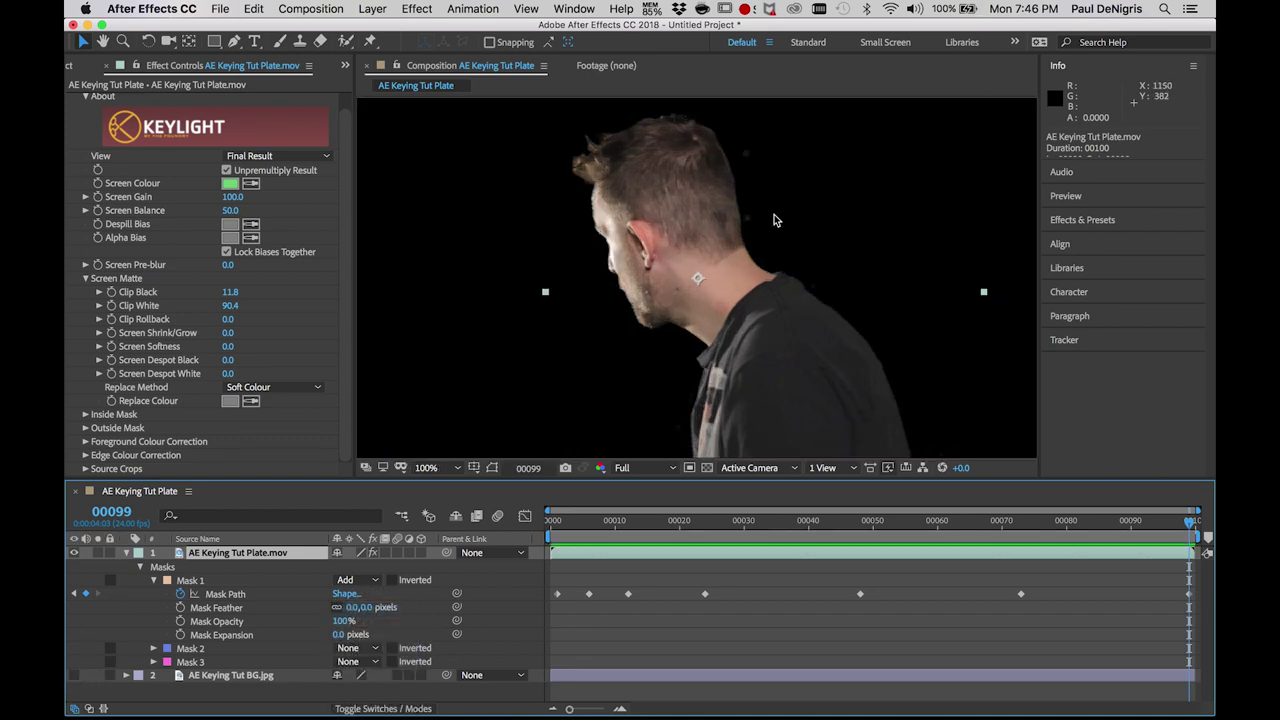
{"action": "key", "text": "period"}
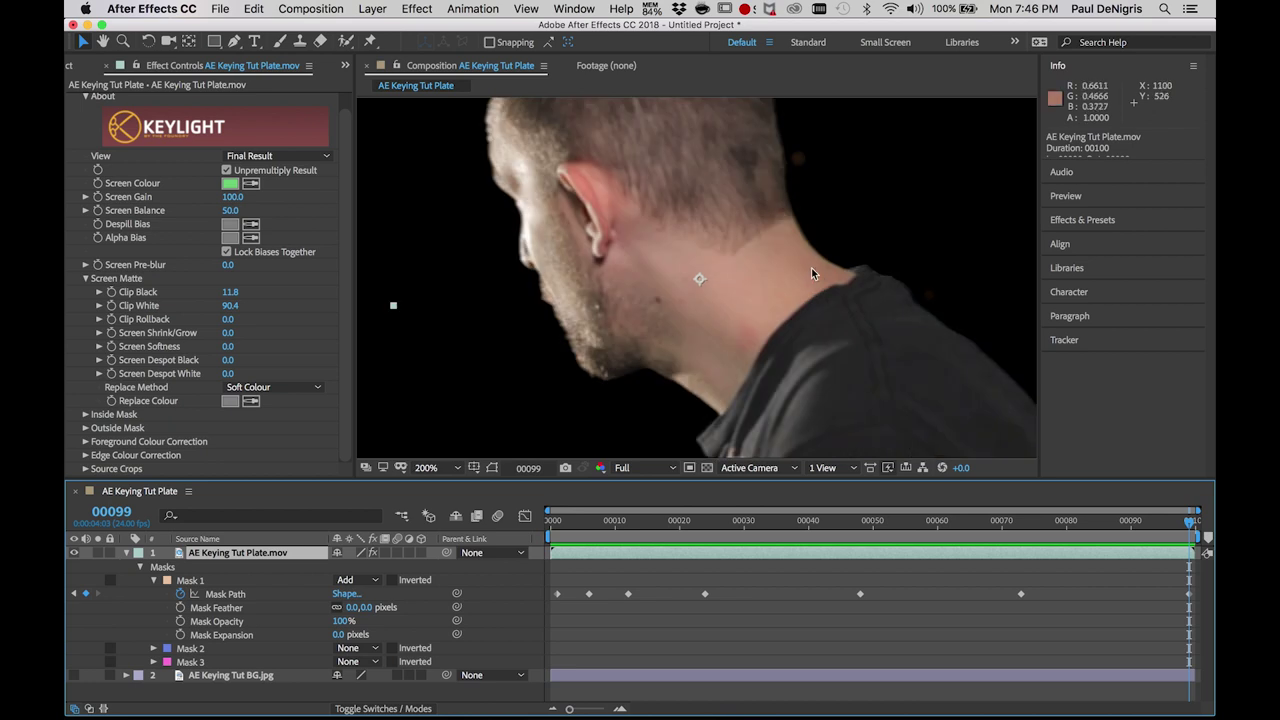
{"action": "key", "text": "h"}
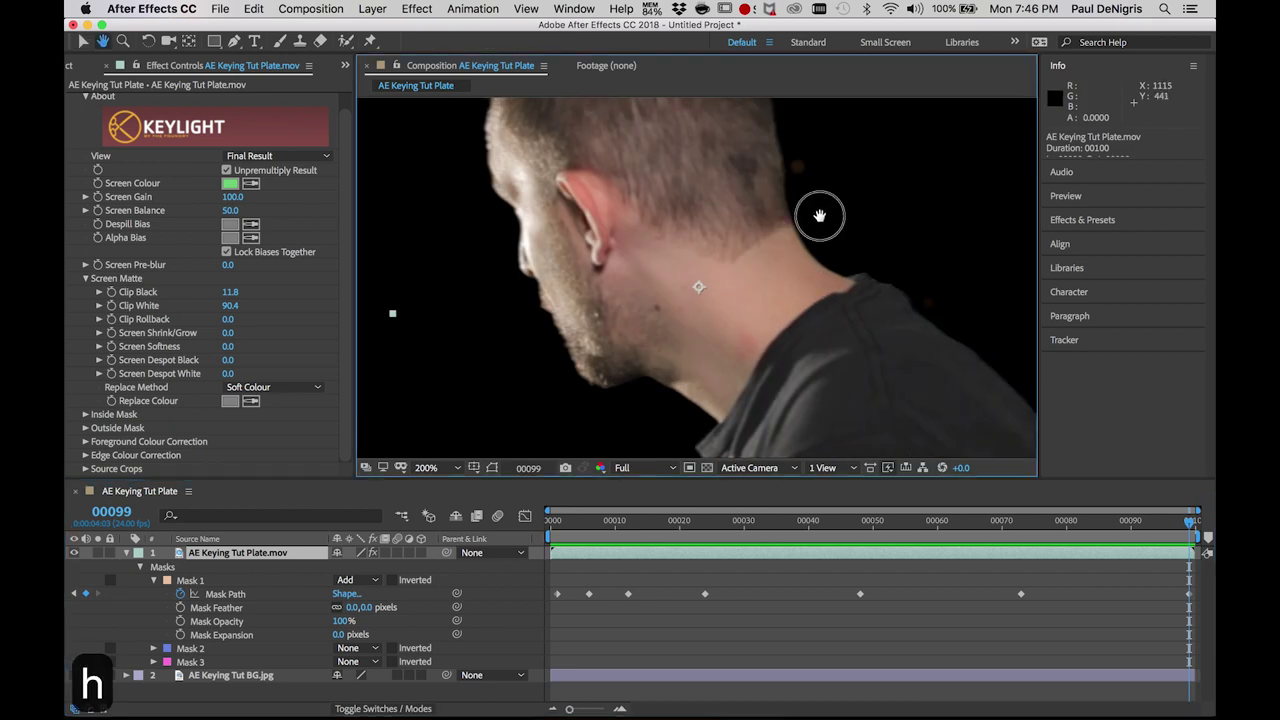
{"action": "left_click_drag", "start_coordinate": [820, 214], "coordinate": [723, 166]}
{"action": "scroll", "coordinate": [780, 249], "scroll_direction": "up", "scroll_amount": 2}
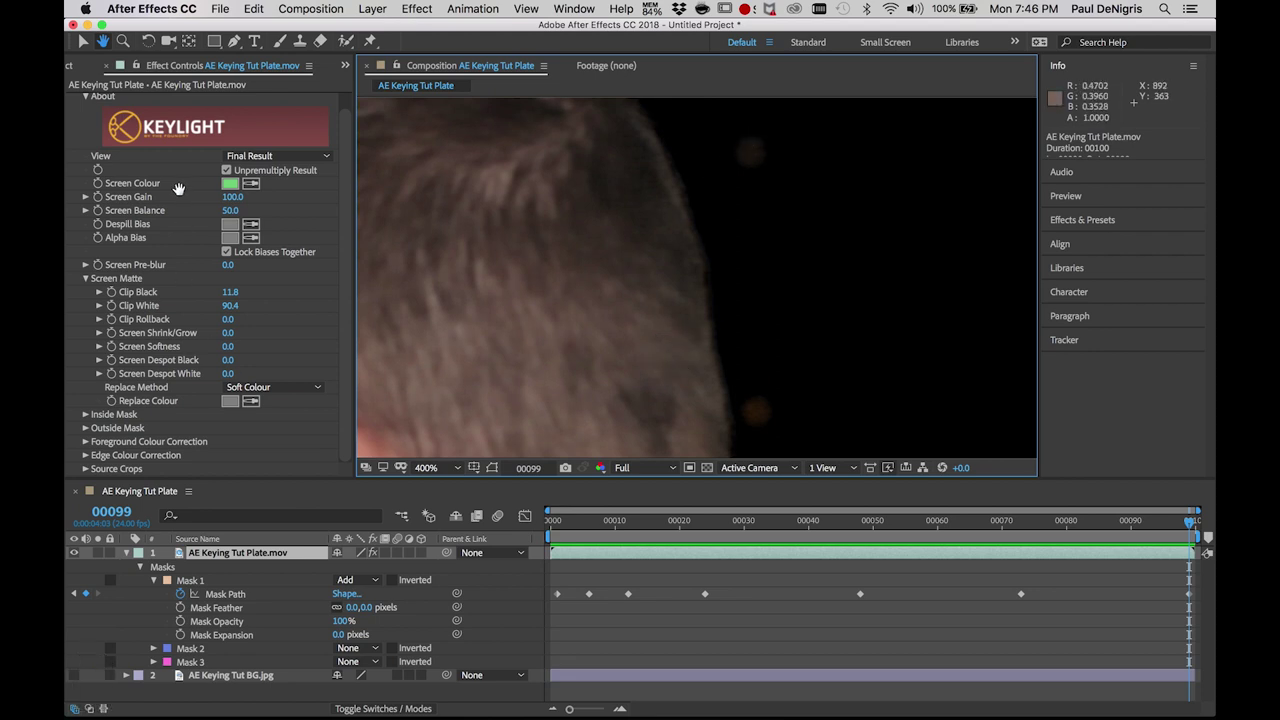
{"action": "key", "text": "v"}
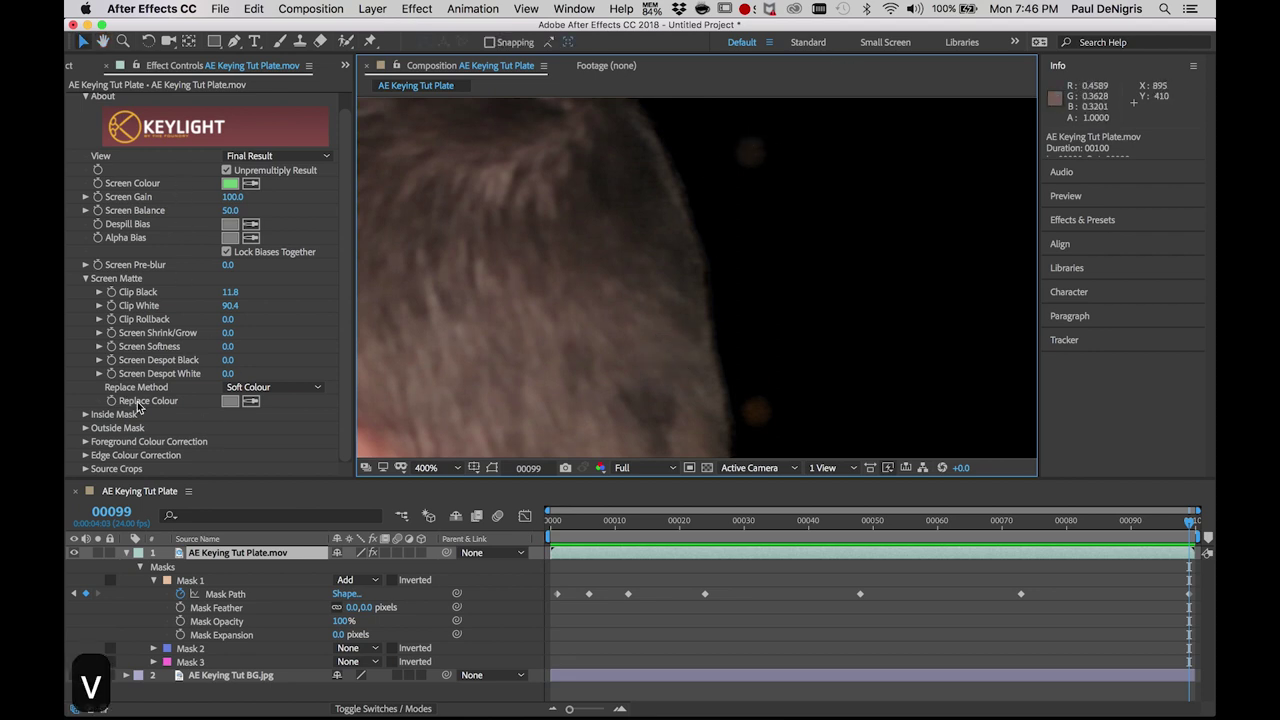
{"action": "left_click_drag", "start_coordinate": [231, 364], "coordinate": [140, 380]}
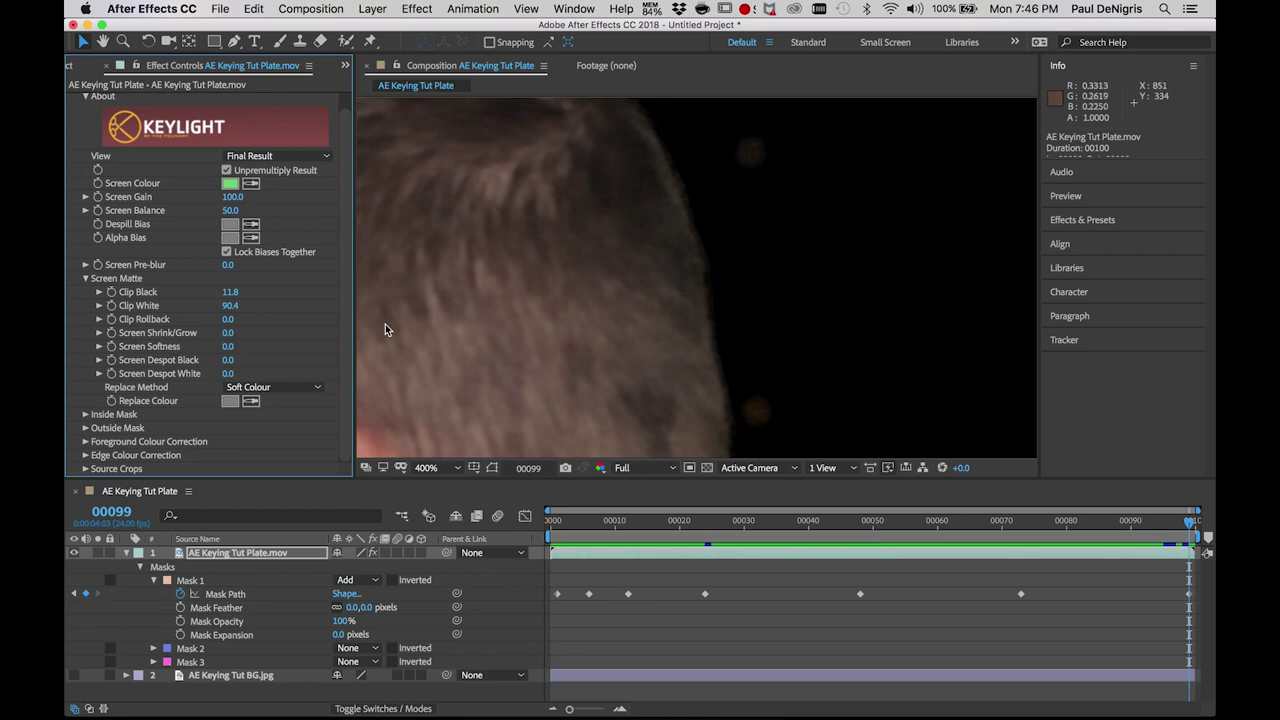
{"action": "left_click", "coordinate": [278, 156]}
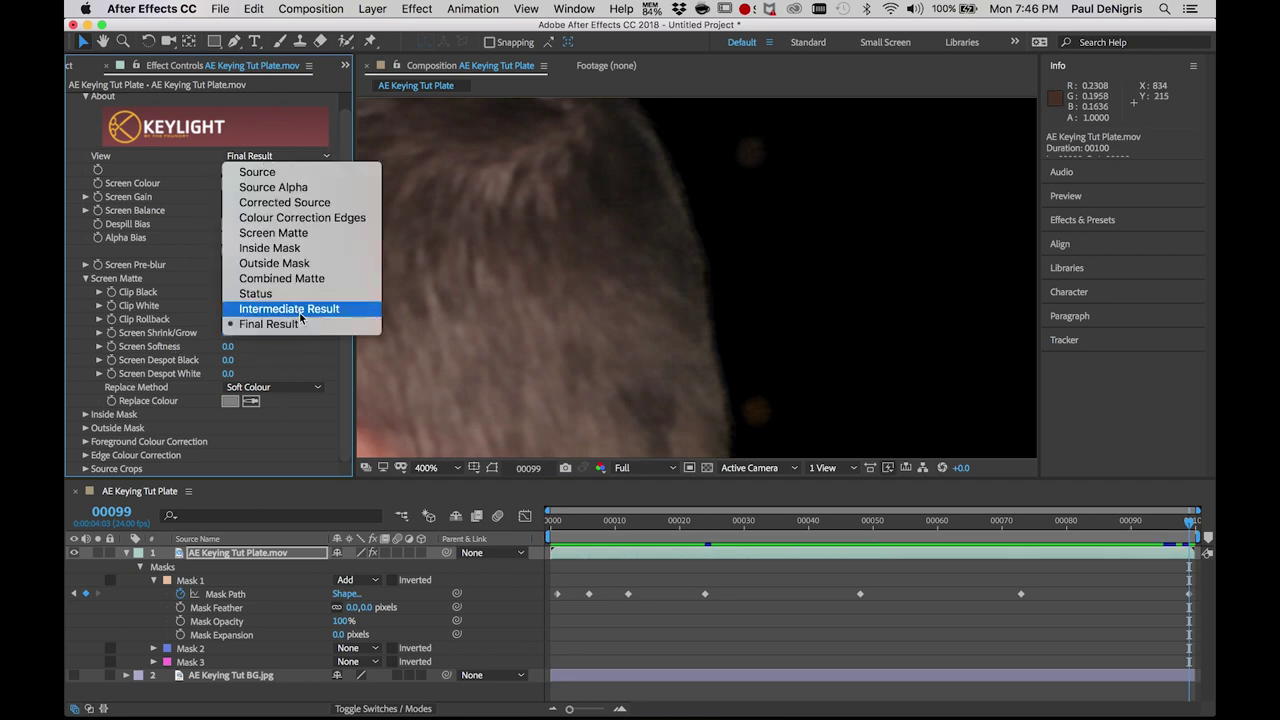
{"action": "left_click", "coordinate": [304, 280]}
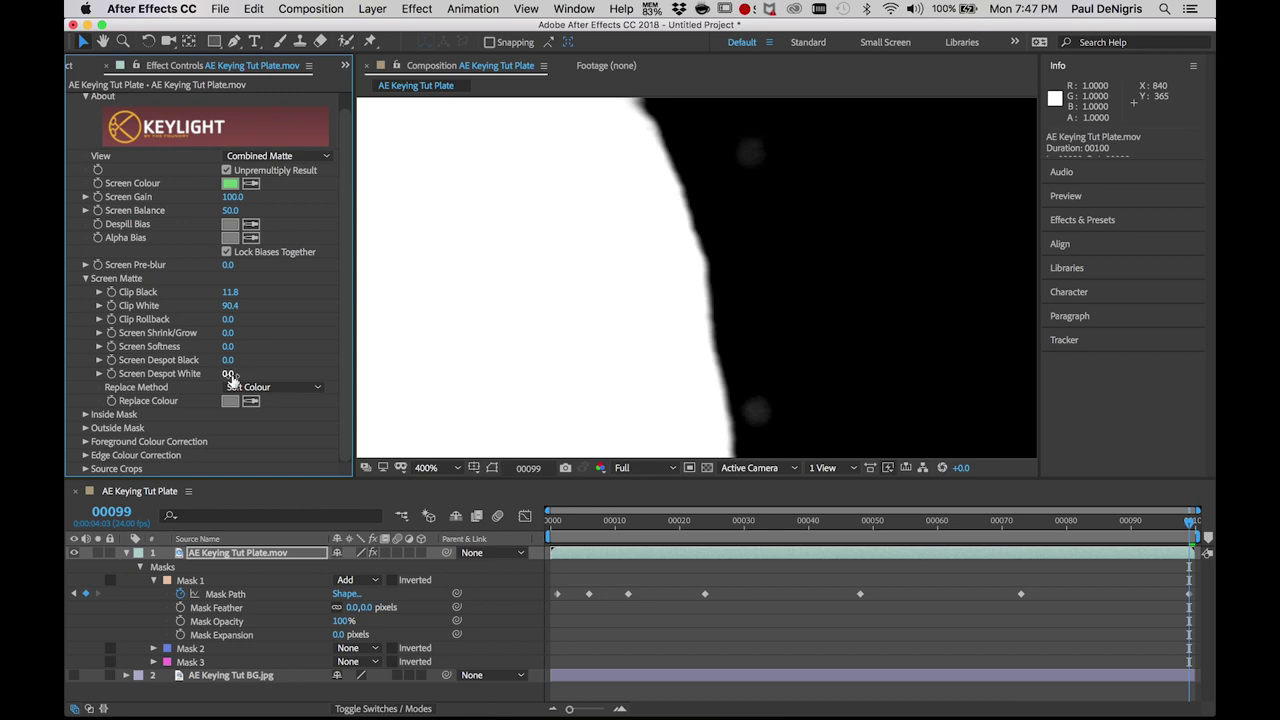
Try raising Keylight's Screen Despot White to about 7.7 and bring it back to 0.0.
{"action": "left_click_drag", "start_coordinate": [230, 376], "coordinate": [251, 400]}
{"action": "scroll", "coordinate": [900, 337], "scroll_direction": "down", "scroll_amount": 2}
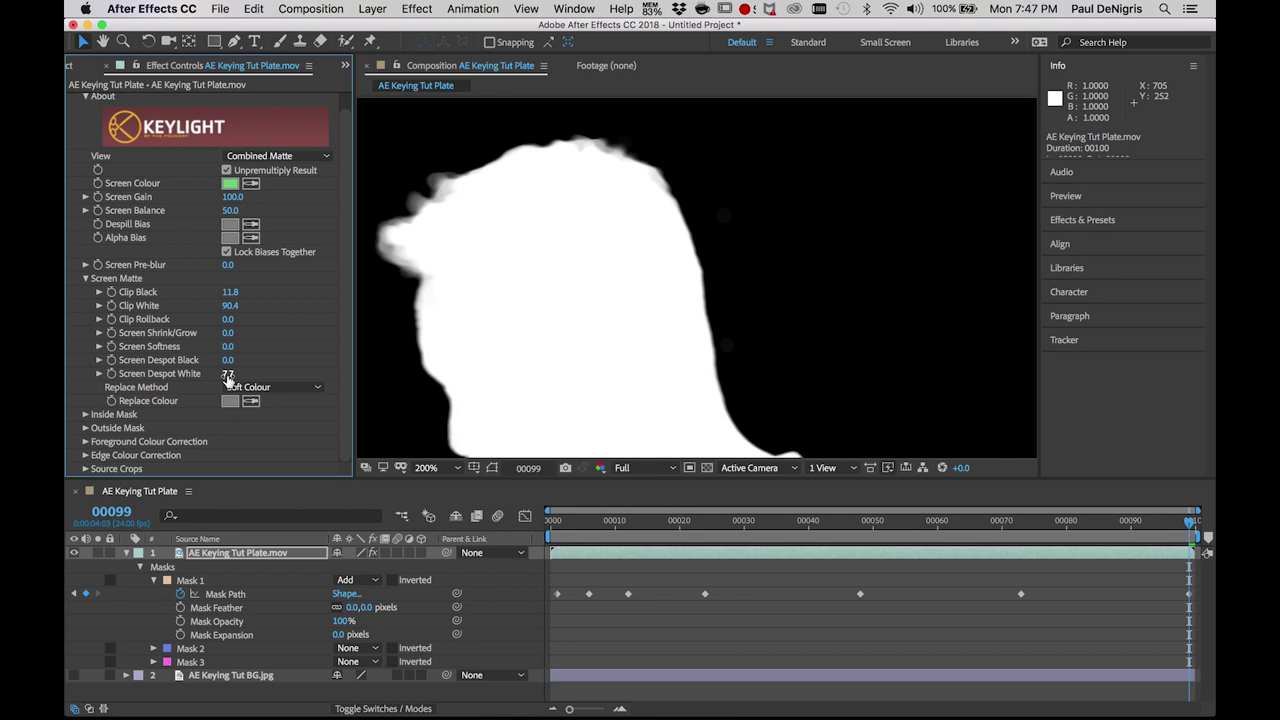
{"action": "mouse_move", "coordinate": [228, 377]}
{"action": "left_mouse_down"}
{"action": "mouse_move", "coordinate": [186, 386]}
{"action": "mouse_move", "coordinate": [205, 386]}
{"action": "left_mouse_up"}
{"action": "left_click_drag", "start_coordinate": [227, 374], "coordinate": [152, 394]}
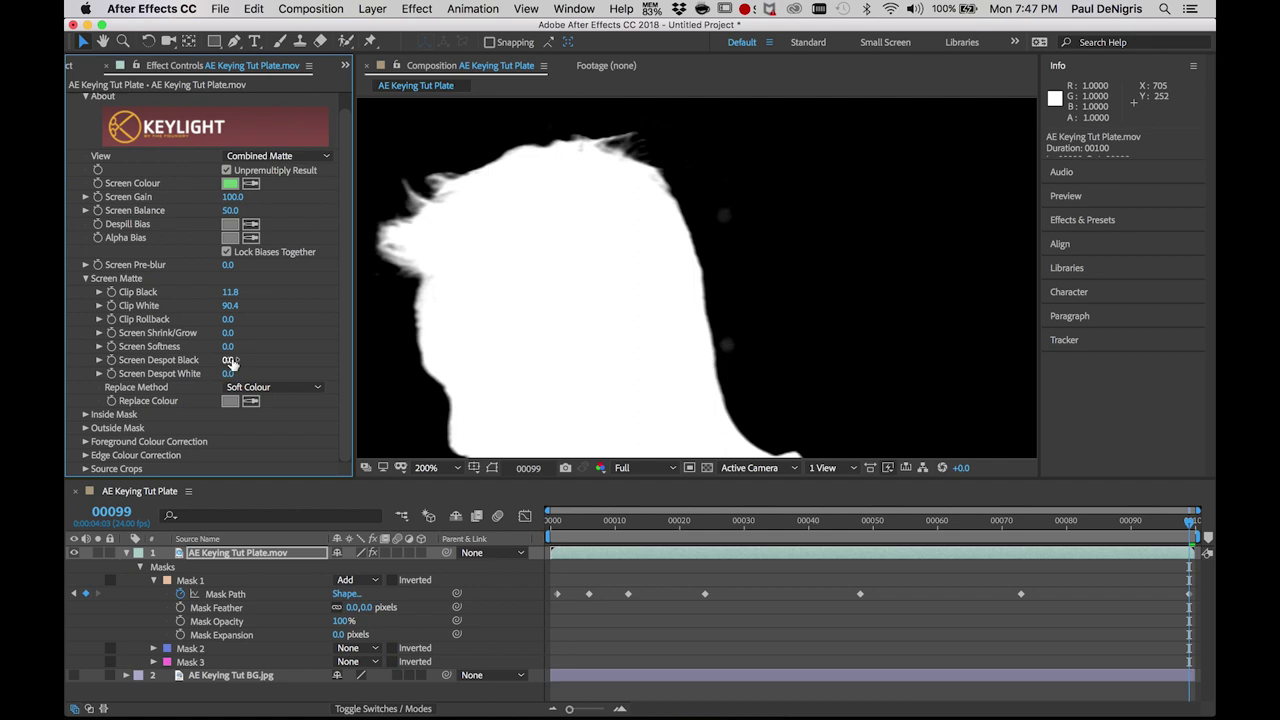
Try Clip White at 100.0 with Screen Despot Black at 8.8 and undo both changes.
{"action": "left_click_drag", "start_coordinate": [232, 305], "coordinate": [506, 321]}
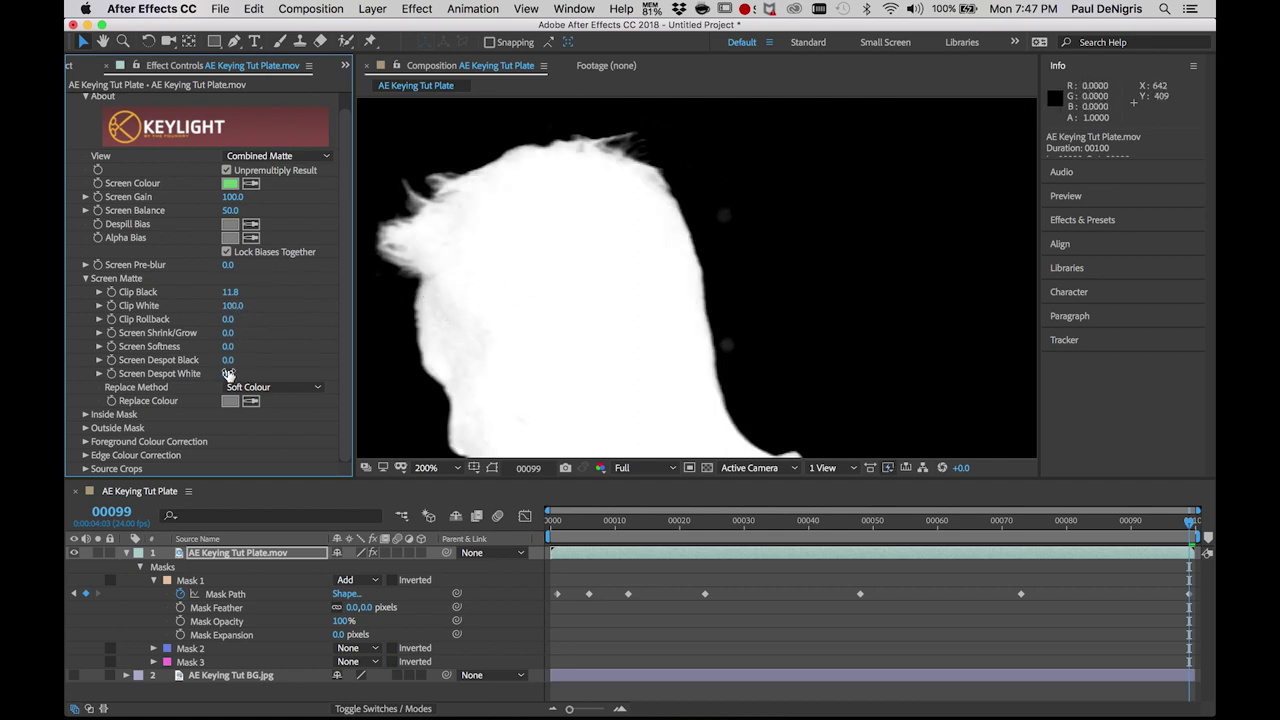
{"action": "left_click_drag", "start_coordinate": [228, 374], "coordinate": [305, 374]}
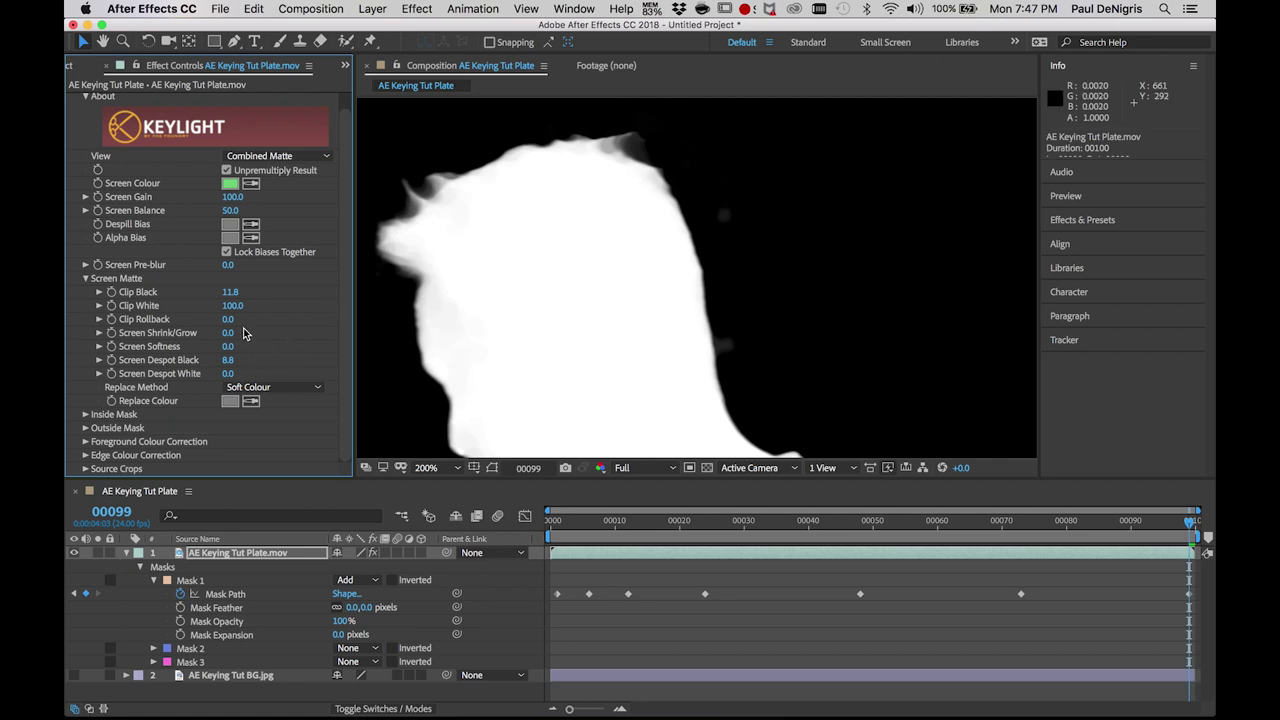
{"action": "key", "text": "super+z"}
{"action": "key", "text": "super+z"}
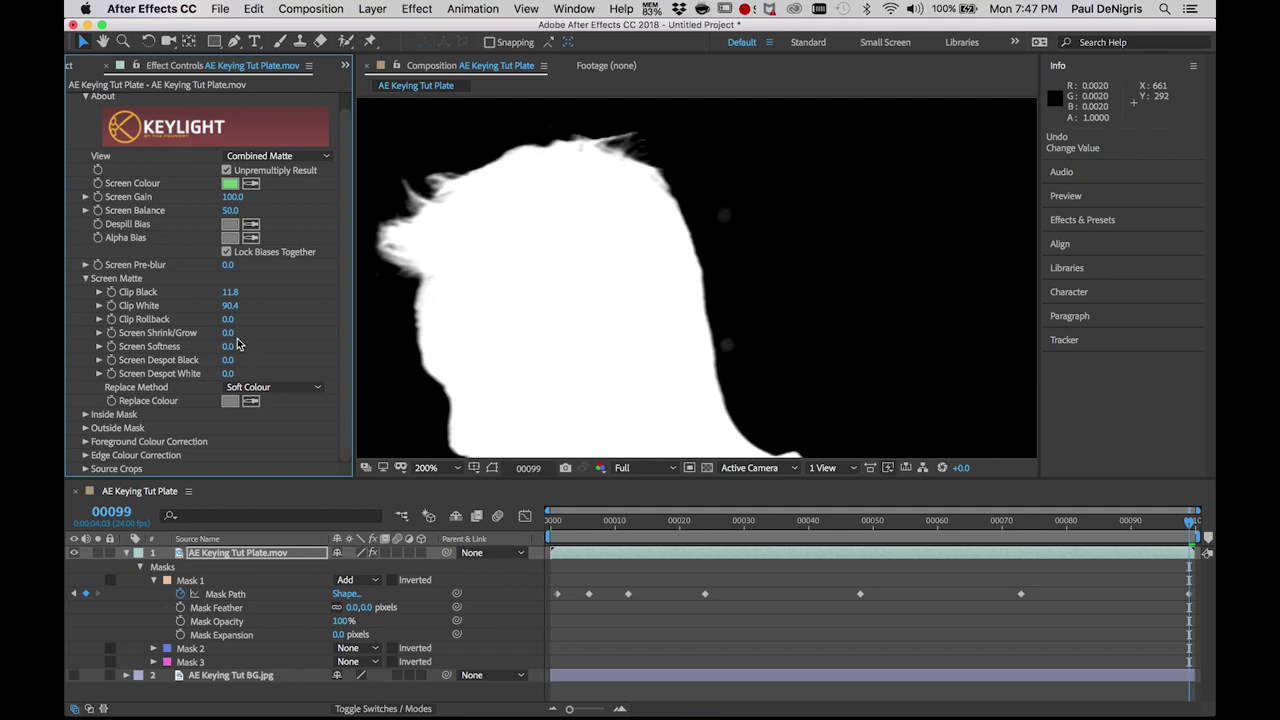
{"action": "left_click", "coordinate": [228, 374]}
{"action": "left_click_drag", "start_coordinate": [228, 374], "coordinate": [232, 375]}
{"action": "left_click_drag", "start_coordinate": [228, 378], "coordinate": [175, 390]}
Set Mask 2 and Mask 3 to Subtract to cut both tracking marks out of the matte.
{"action": "left_click", "coordinate": [352, 649]}
{"action": "left_click", "coordinate": [364, 657]}
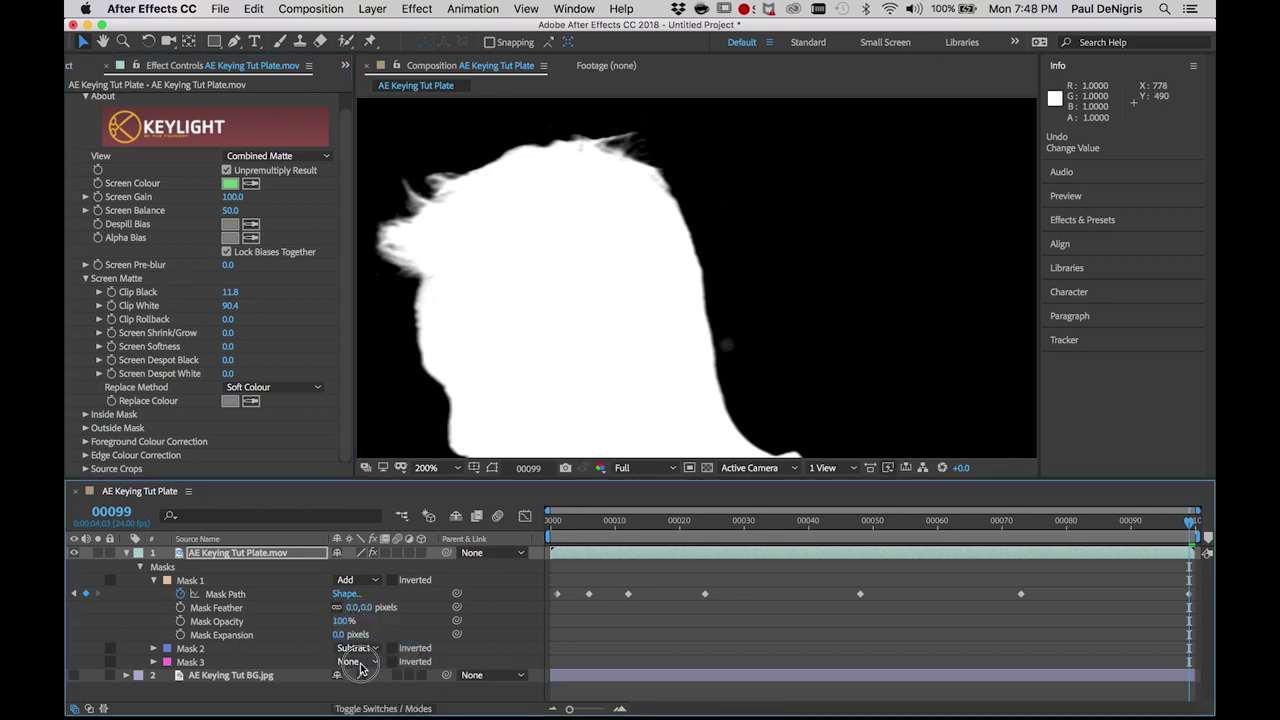
{"action": "left_click", "coordinate": [352, 649]}
{"action": "left_click", "coordinate": [383, 641]}
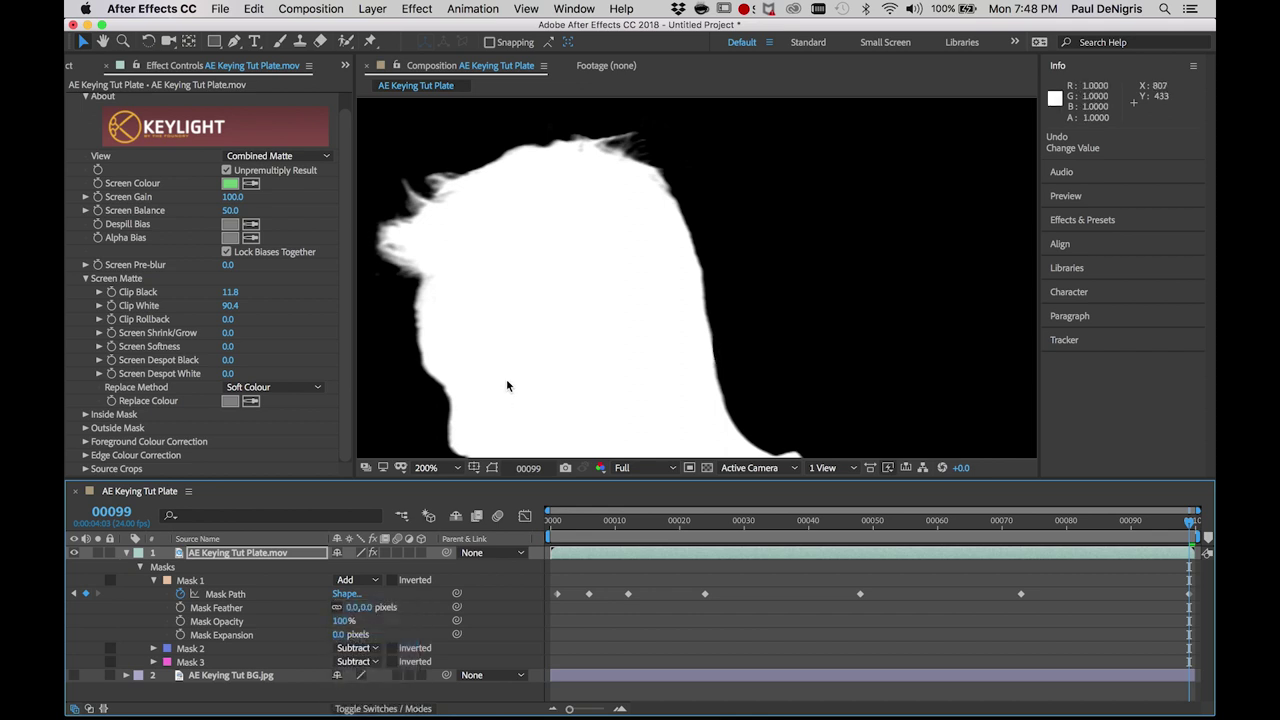
Return Keylight's view to Final Result and make the AE Keying Tut BG.jpg layer visible.
{"action": "left_click", "coordinate": [428, 468]}
{"action": "left_click", "coordinate": [472, 200]}
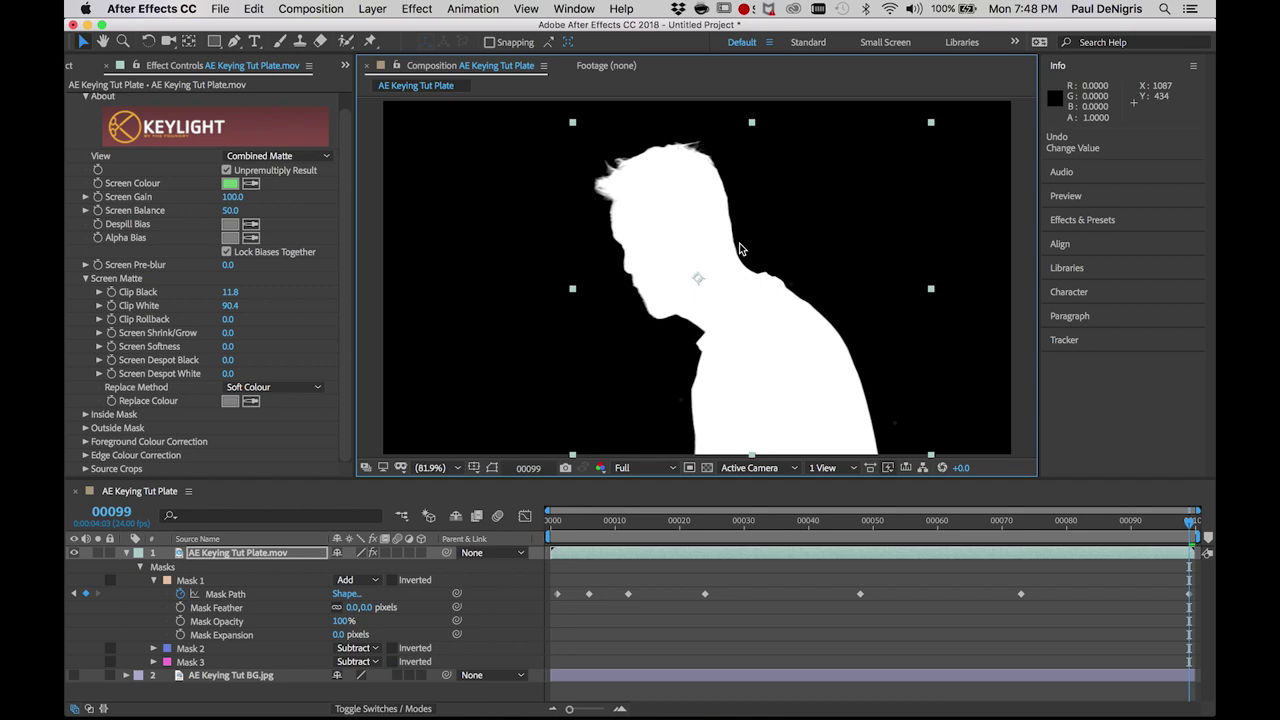
{"action": "left_click", "coordinate": [285, 156]}
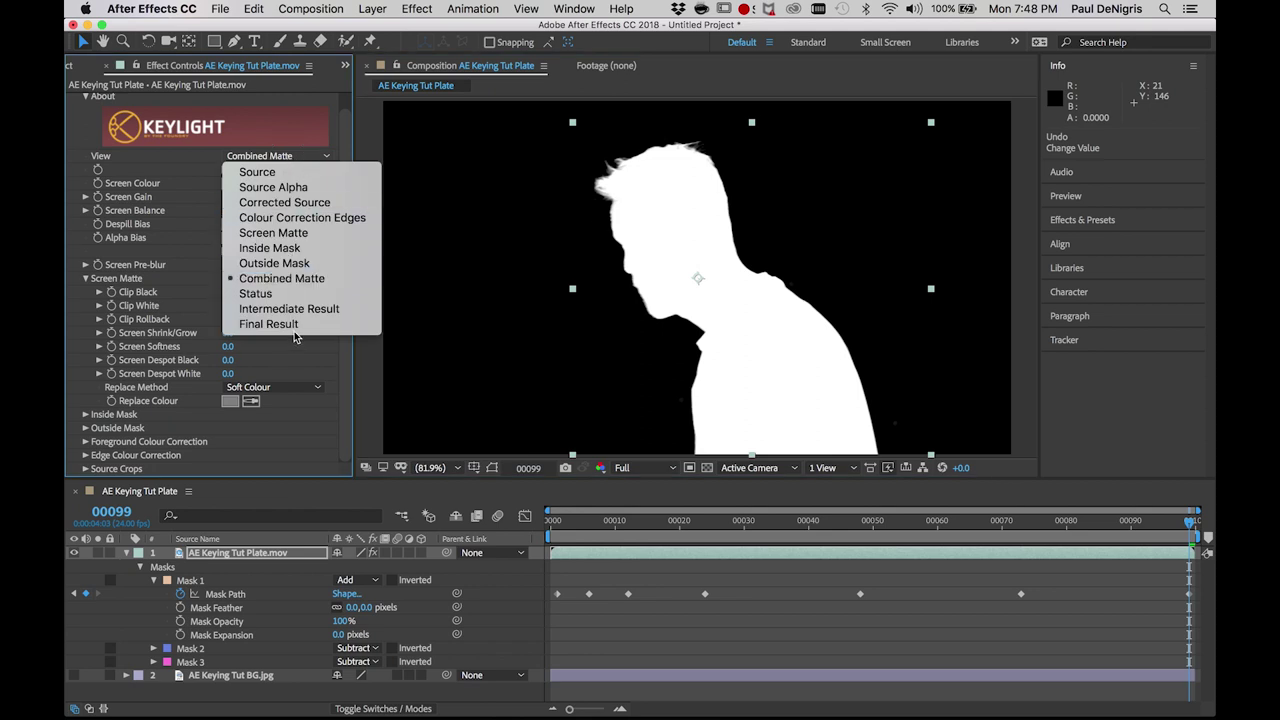
{"action": "left_click", "coordinate": [293, 327]}
{"action": "left_click", "coordinate": [72, 676]}
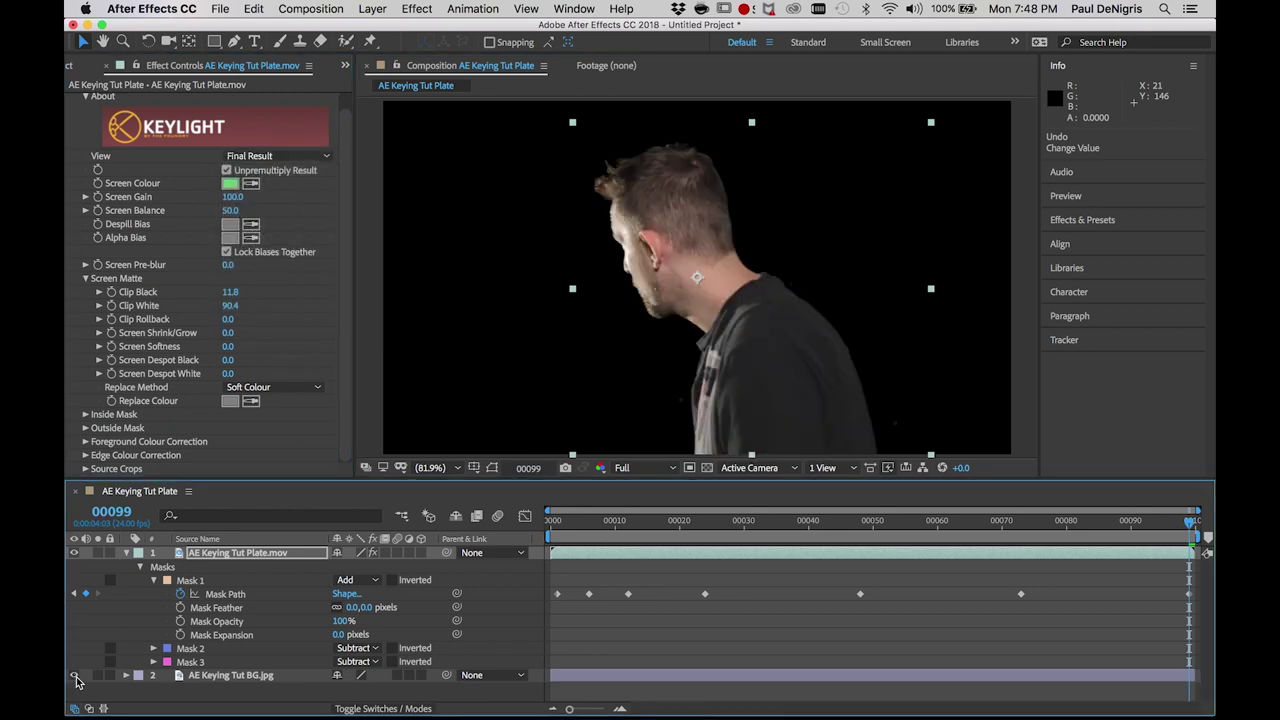
Find the Curves effect by searching for "curve" and apply it to the AE Keying Tut Plate.mov layer.
{"action": "left_click", "coordinate": [1097, 218]}
{"action": "left_click", "coordinate": [1194, 158]}
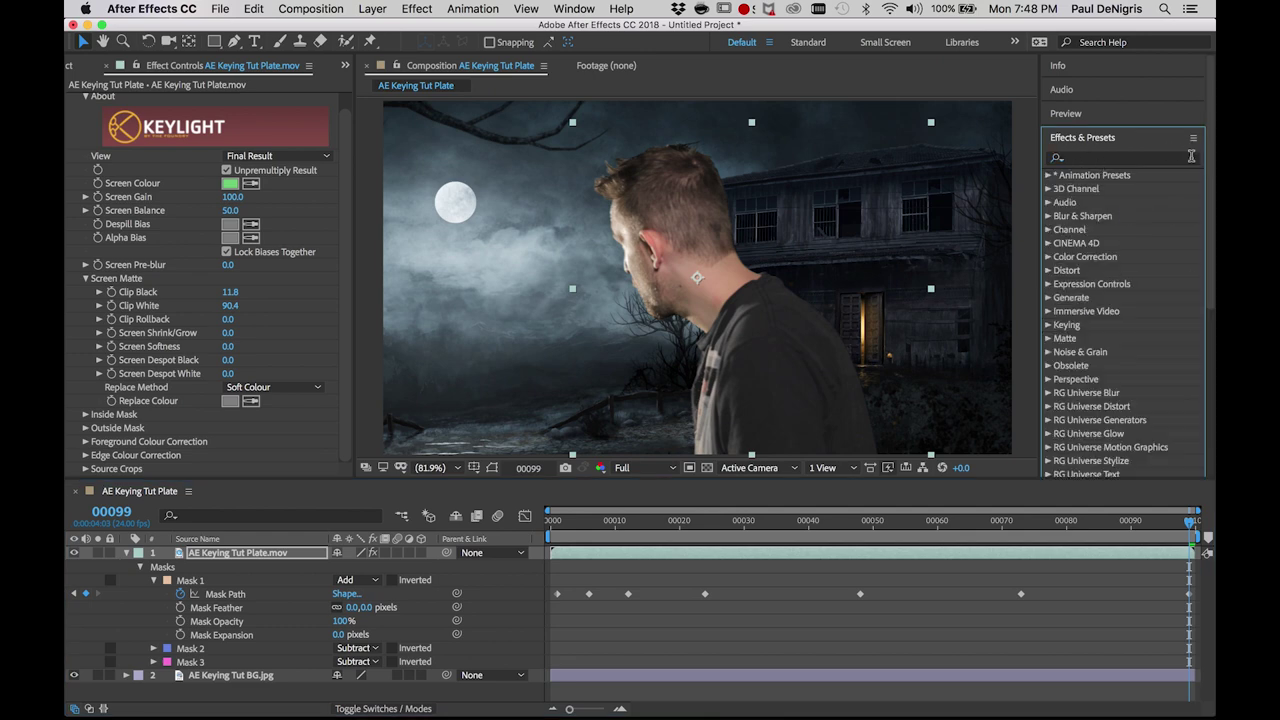
{"action": "left_click", "coordinate": [1178, 160]}
{"action": "type", "text": "curve"}
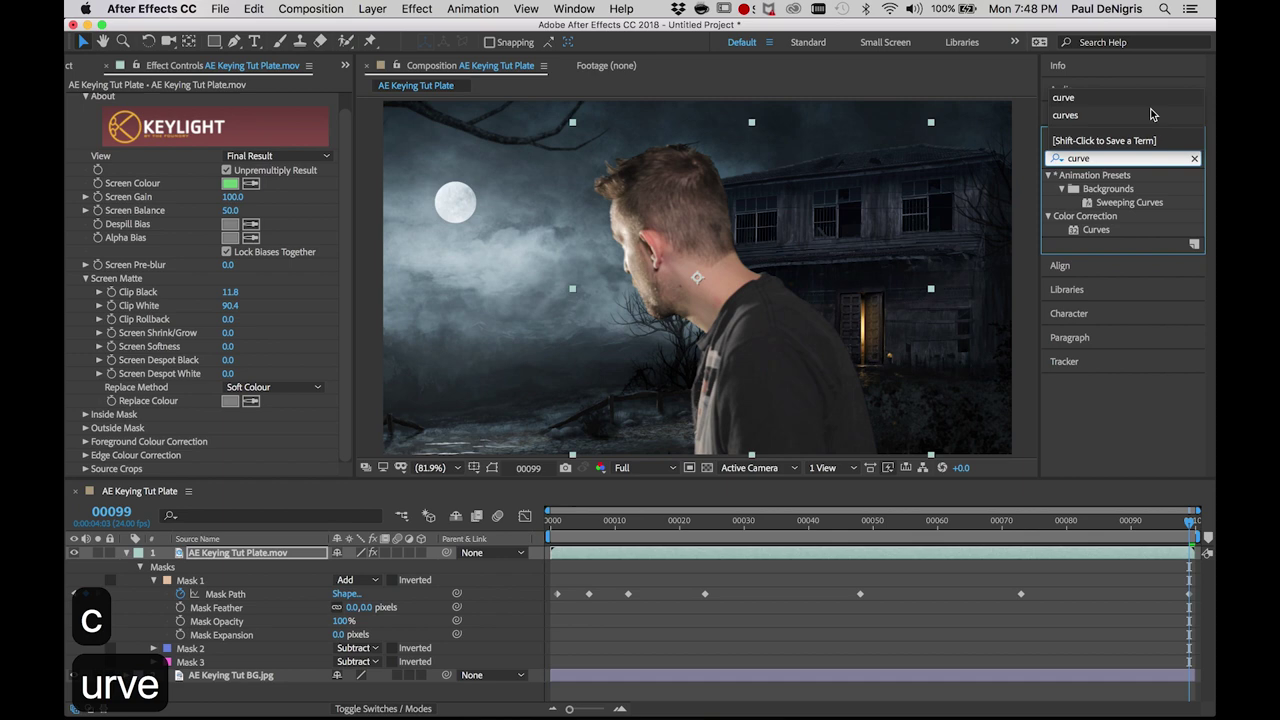
{"action": "double_click", "coordinate": [1090, 230]}
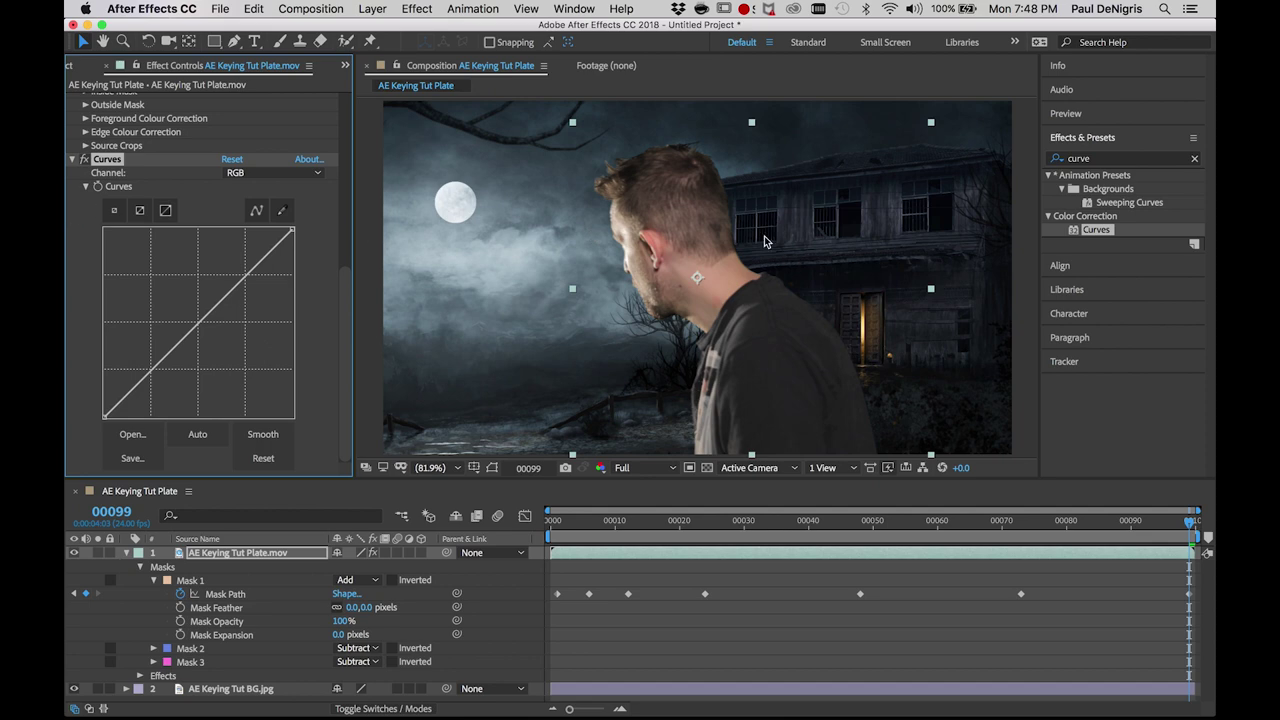
Examine the pixel colour values of the man's dark shirt against the house shadows beside his shoulder.
{"action": "key", "text": "period"}
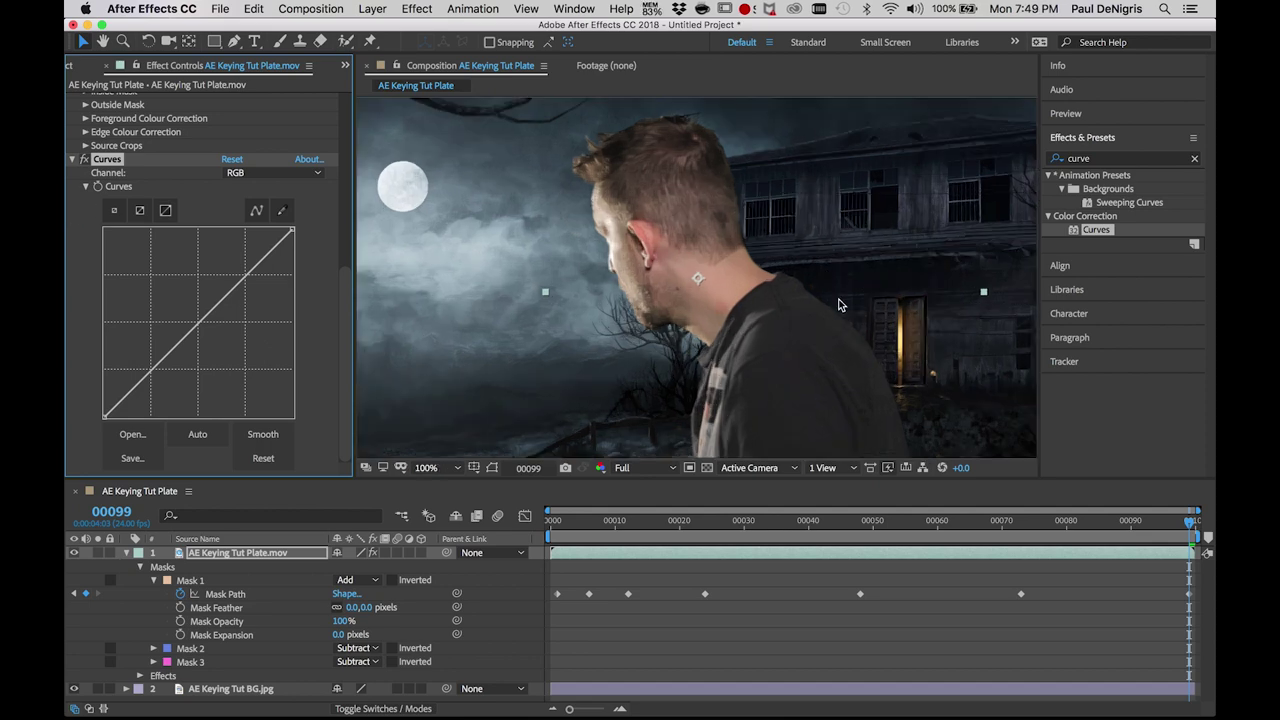
{"action": "key", "text": "period"}
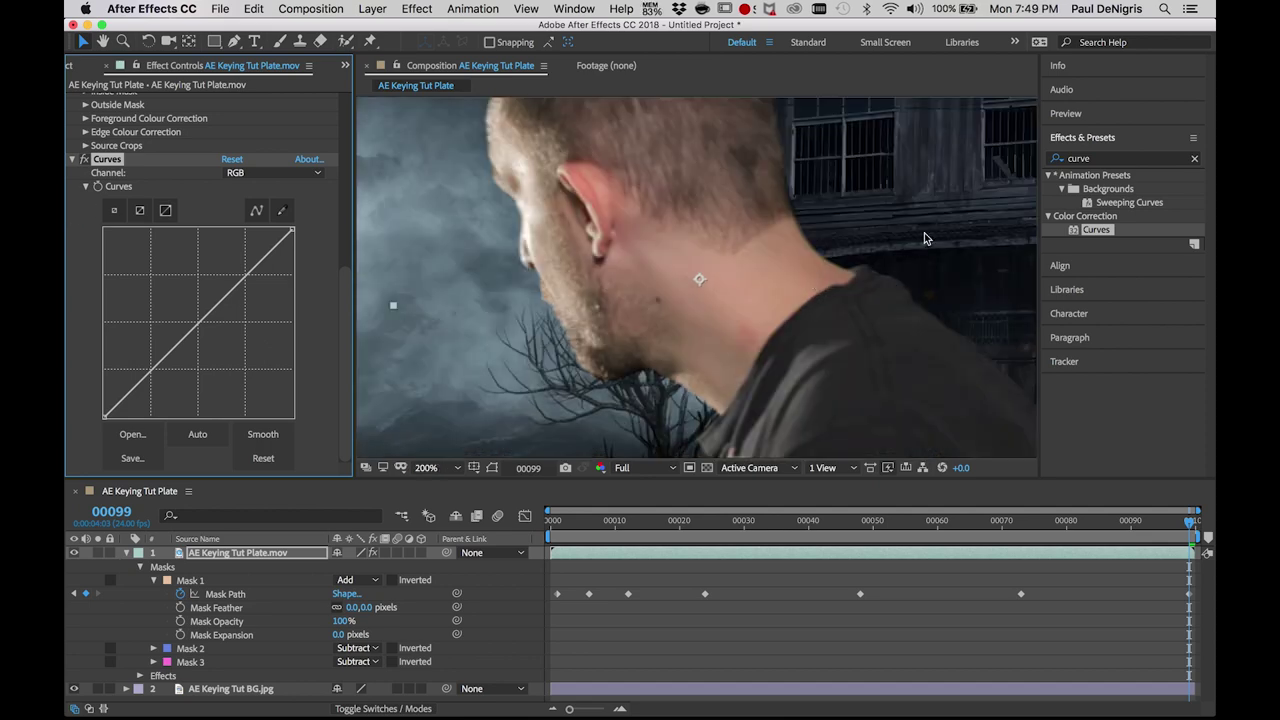
{"action": "key", "text": "h"}
{"action": "left_click_drag", "start_coordinate": [969, 274], "coordinate": [767, 275]}
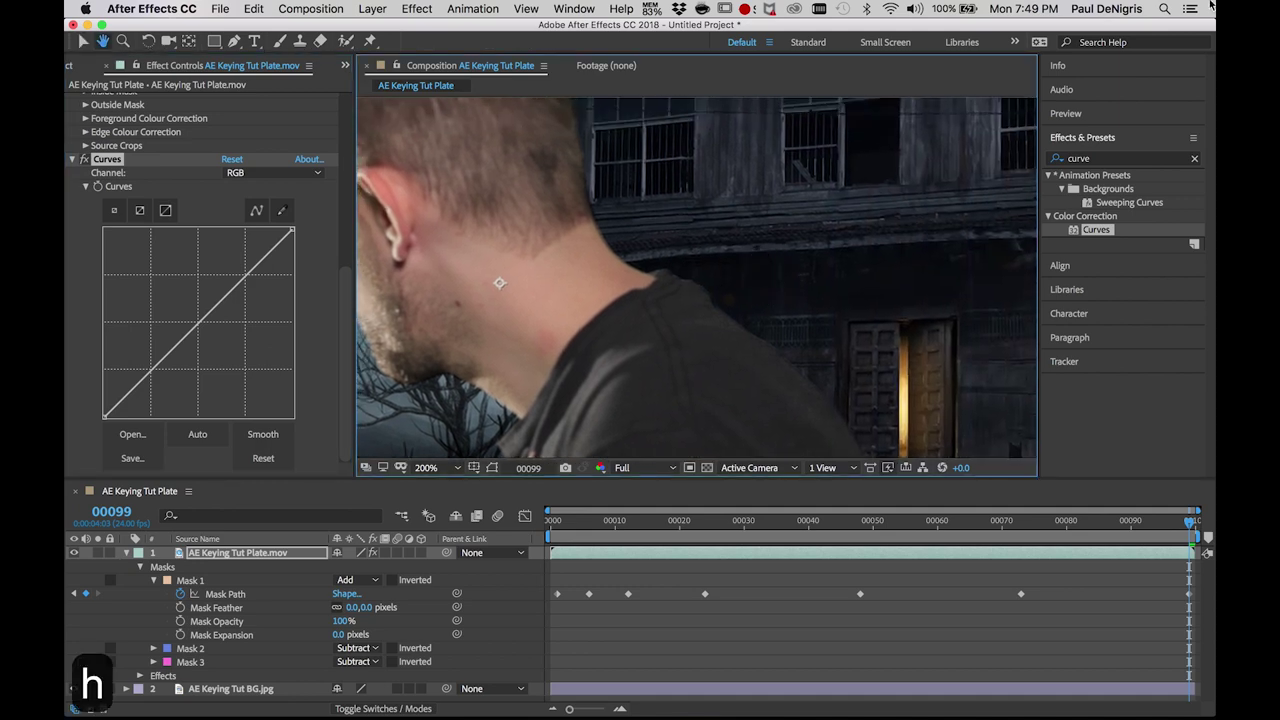
{"action": "key", "text": "v"}
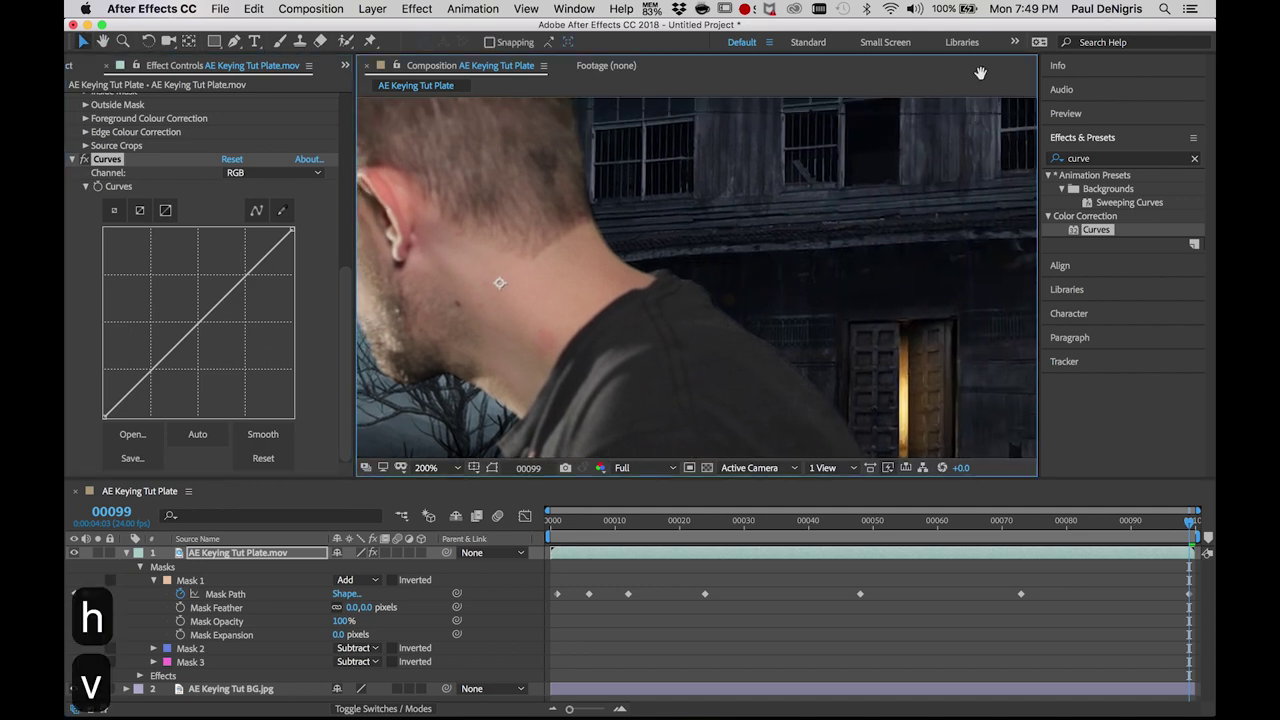
{"action": "left_click", "coordinate": [1058, 65]}
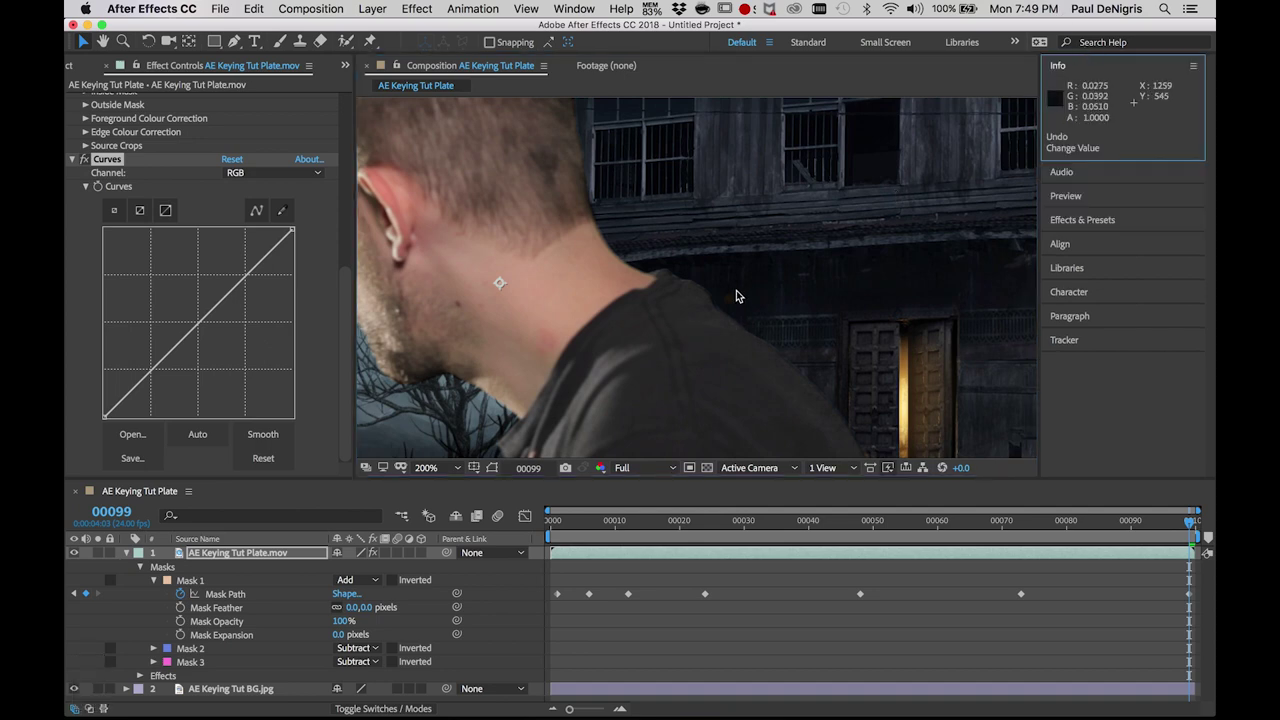
{"action": "key", "text": "period"}
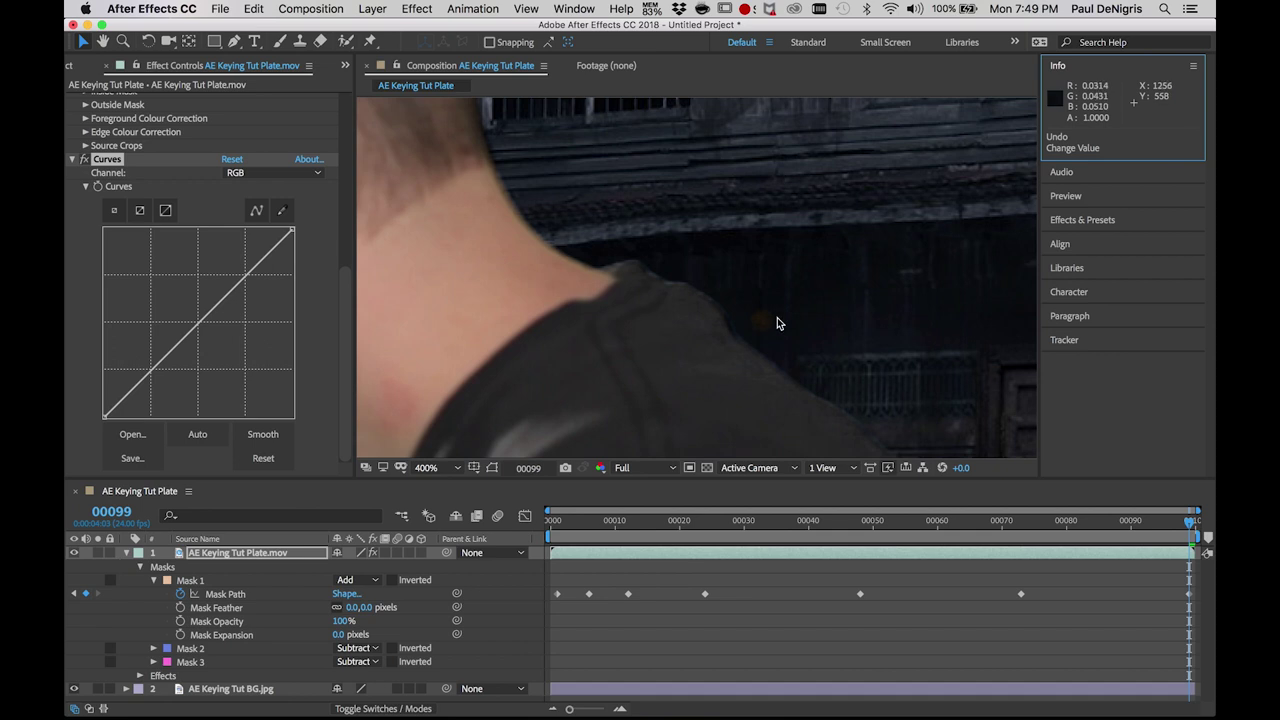
{"action": "scroll", "coordinate": [777, 317], "scroll_direction": "up", "scroll_amount": 1}
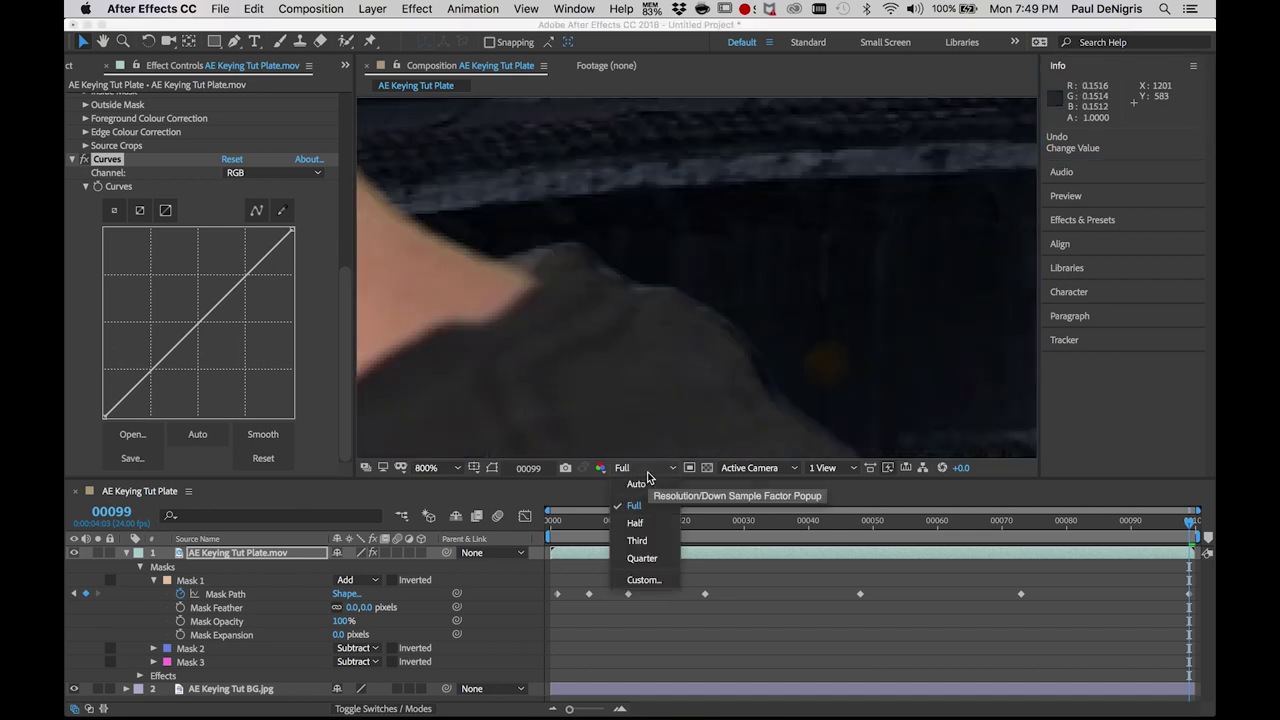
View only the red channel and lower the shadows of the Red curve to match the shirt to the dark house.
{"action": "left_click", "coordinate": [600, 468]}
{"action": "left_click", "coordinate": [619, 507]}
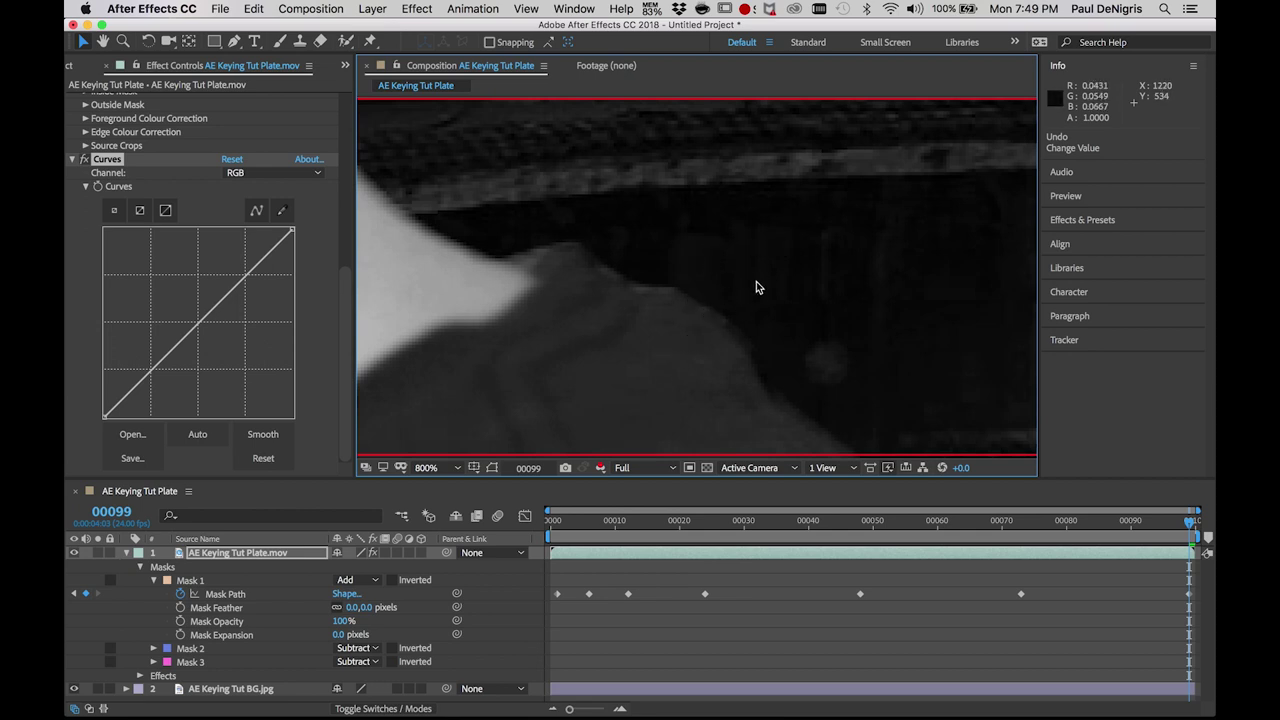
{"action": "left_click", "coordinate": [258, 174]}
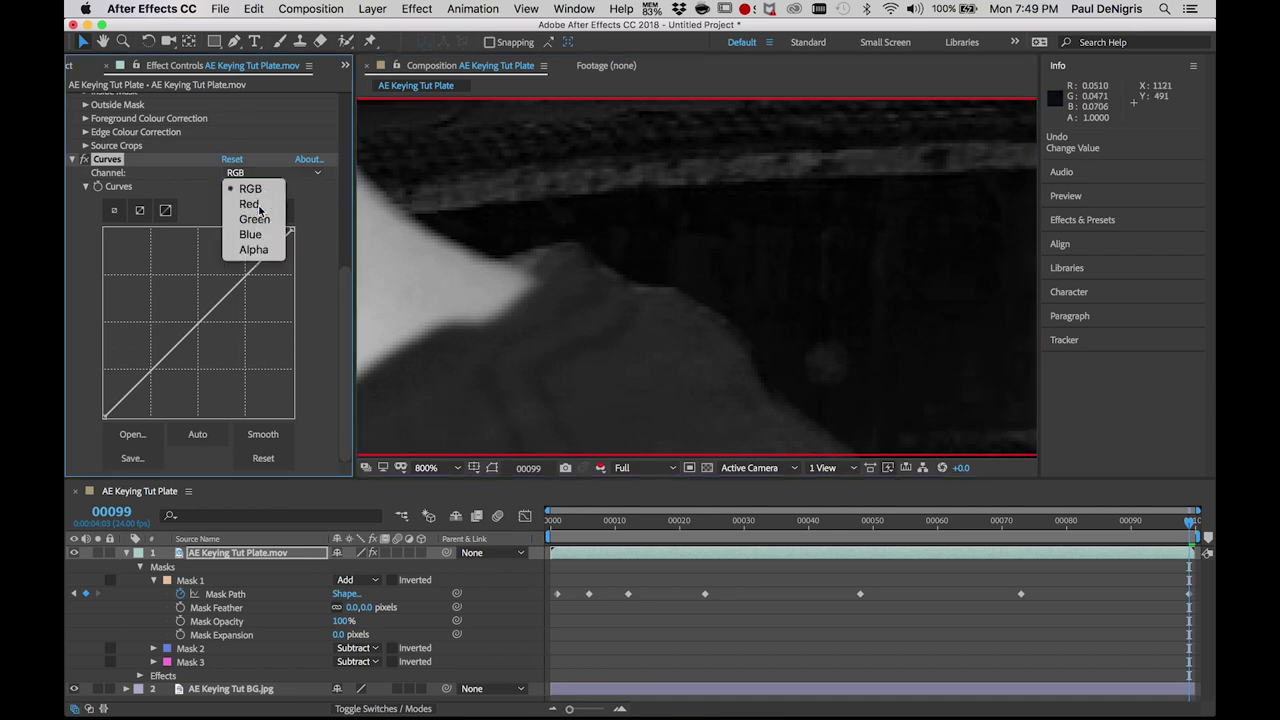
{"action": "left_click", "coordinate": [252, 204]}
{"action": "left_click_drag", "start_coordinate": [155, 372], "coordinate": [157, 382]}
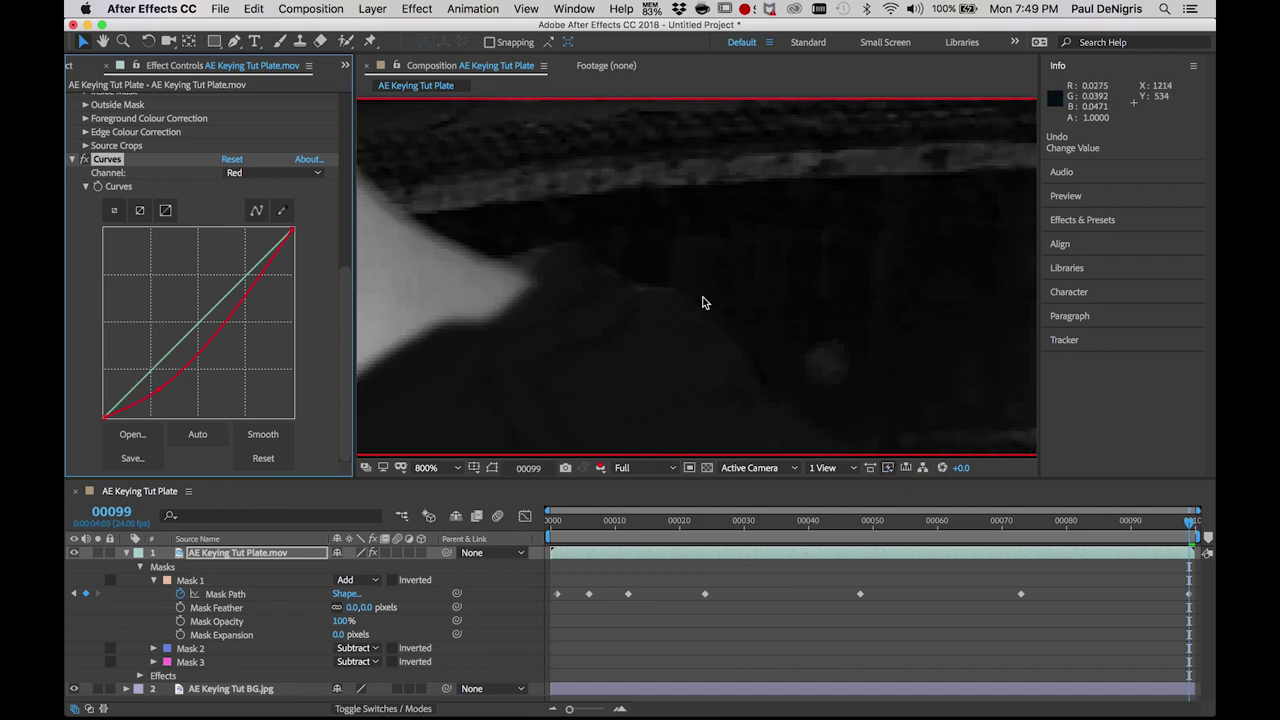
View only the green channel and lower the shadows of the Green curve to match the shirt to the background.
{"action": "left_click", "coordinate": [654, 468]}
{"action": "left_click", "coordinate": [598, 467]}
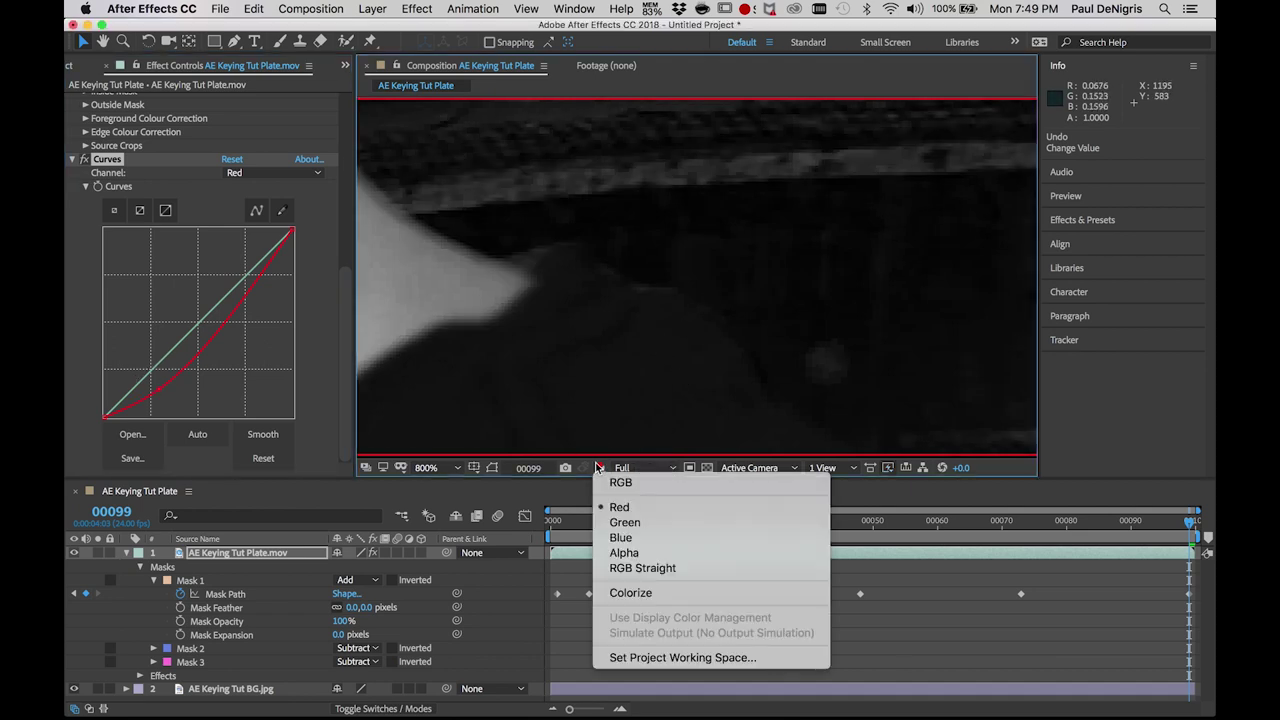
{"action": "left_click", "coordinate": [626, 522]}
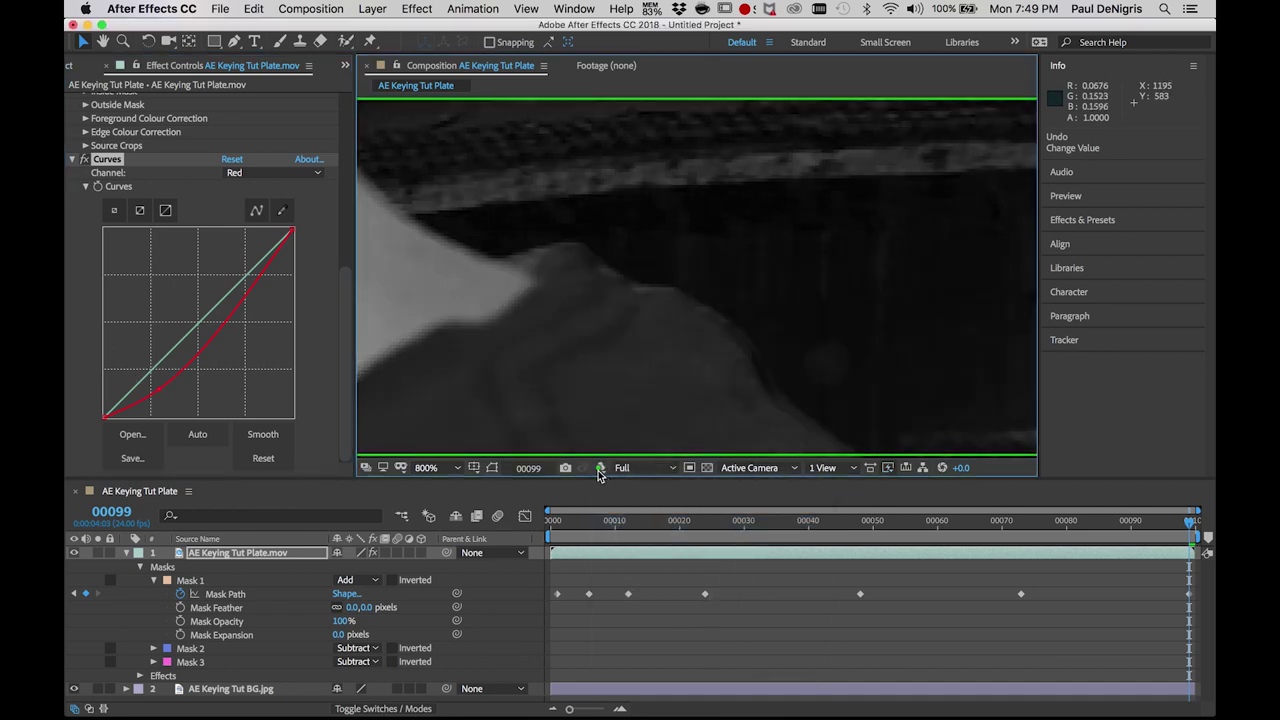
{"action": "left_click", "coordinate": [228, 172]}
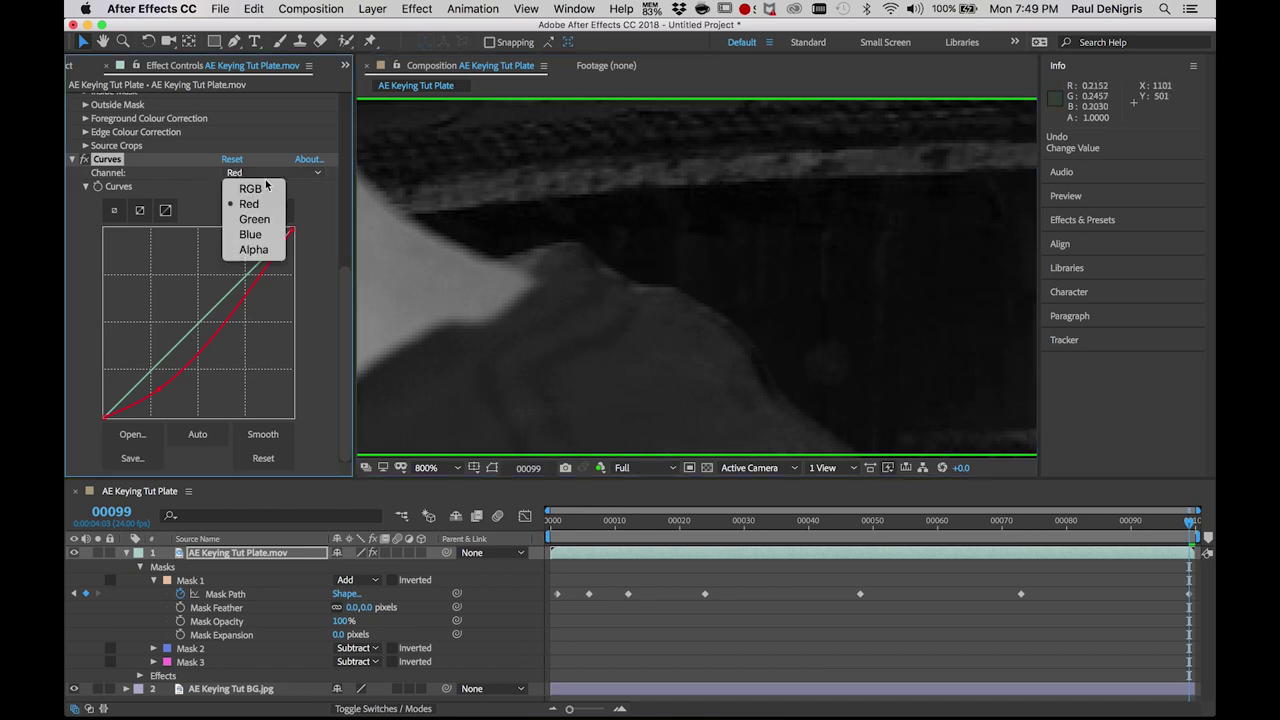
{"action": "left_click", "coordinate": [255, 219]}
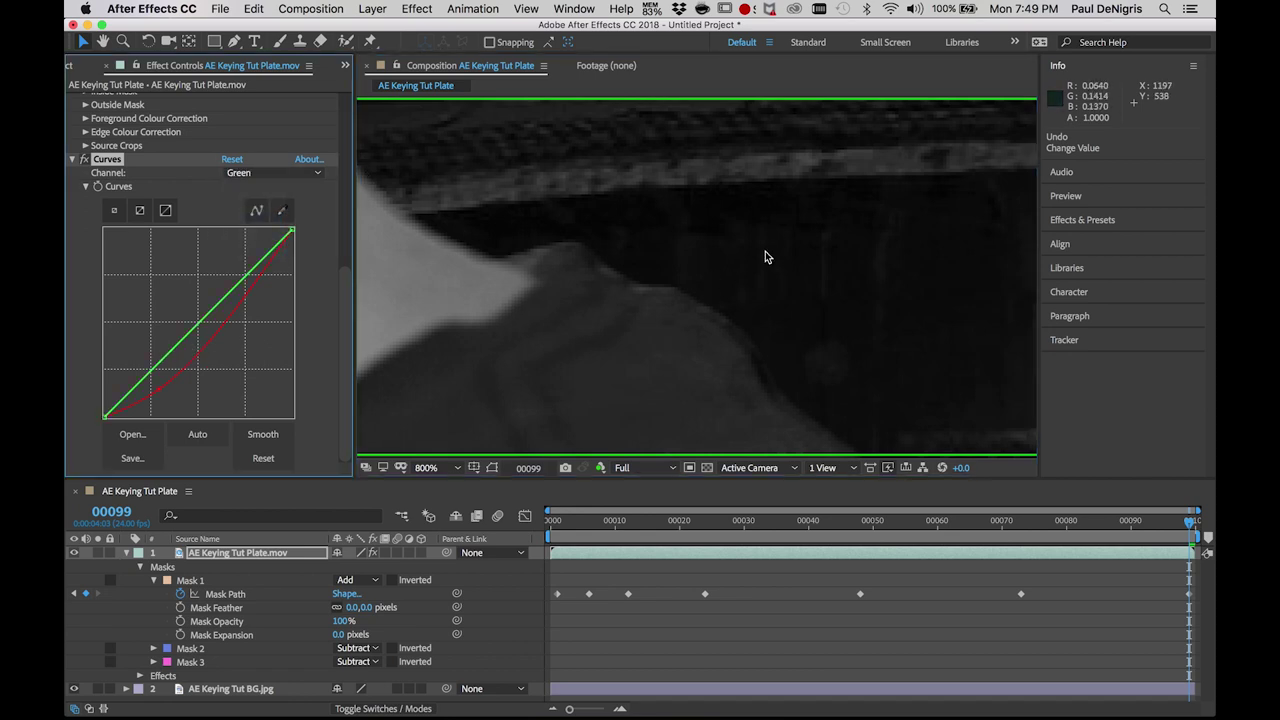
{"action": "left_click_drag", "start_coordinate": [151, 369], "coordinate": [159, 386]}
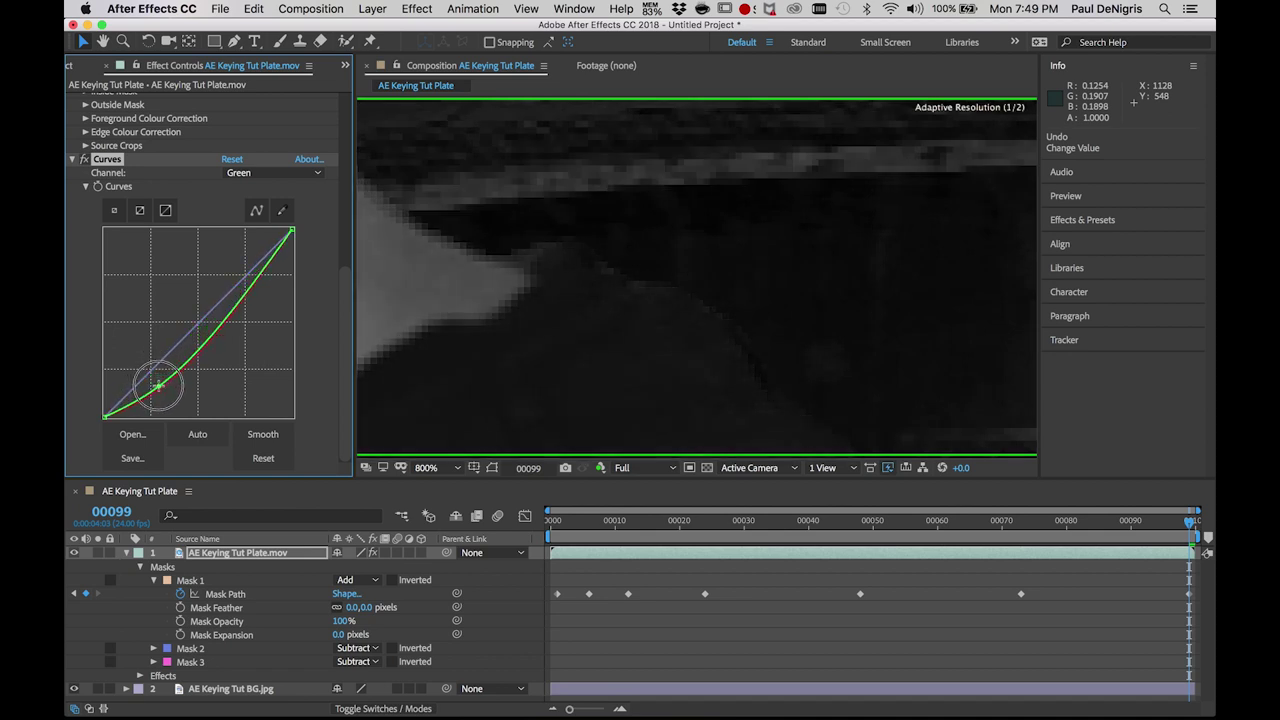
View only the blue channel and lower the shadows of the Blue curve in line with the red and green curves.
{"action": "left_click", "coordinate": [275, 173]}
{"action": "left_click", "coordinate": [602, 467]}
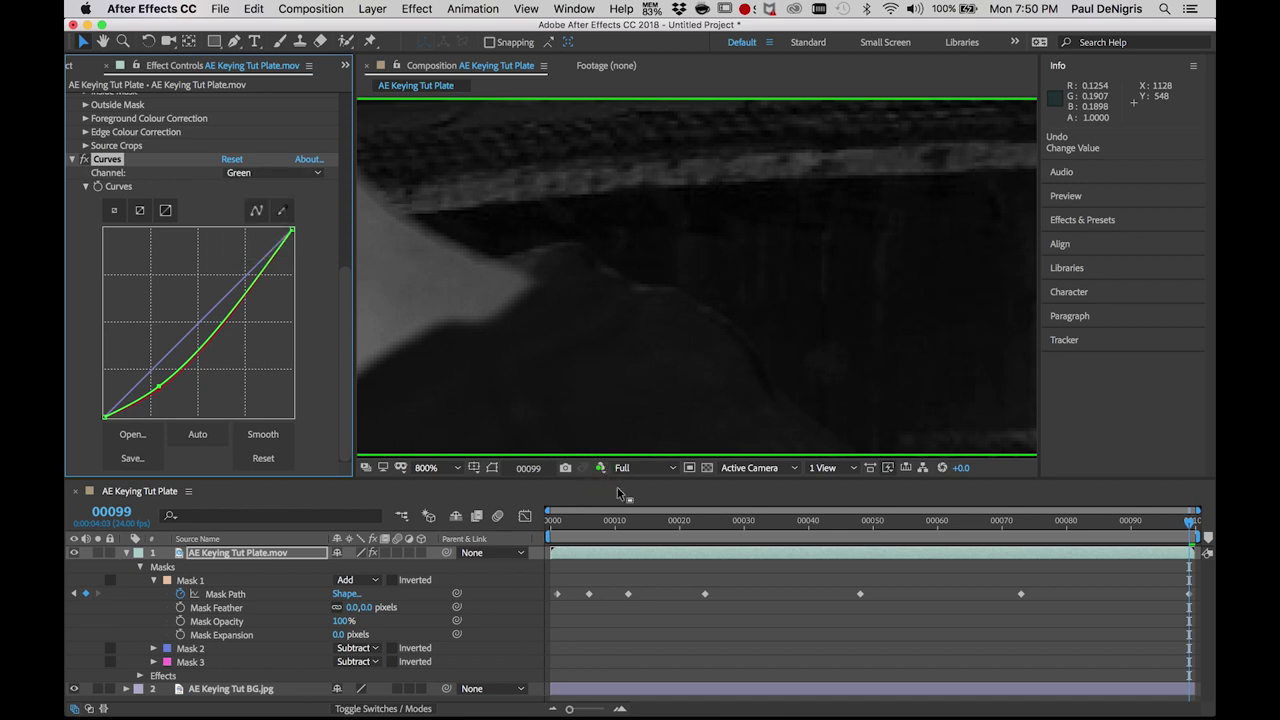
{"action": "left_click", "coordinate": [602, 467]}
{"action": "left_click", "coordinate": [628, 537]}
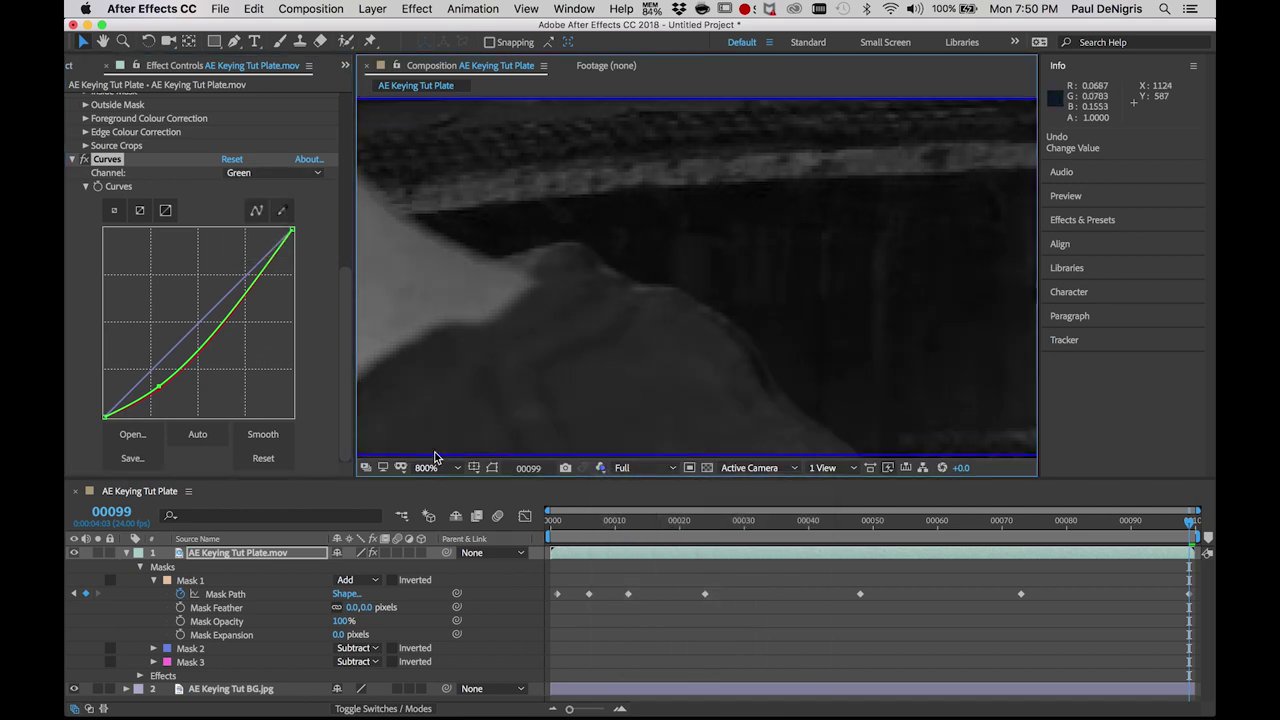
{"action": "left_click", "coordinate": [253, 174]}
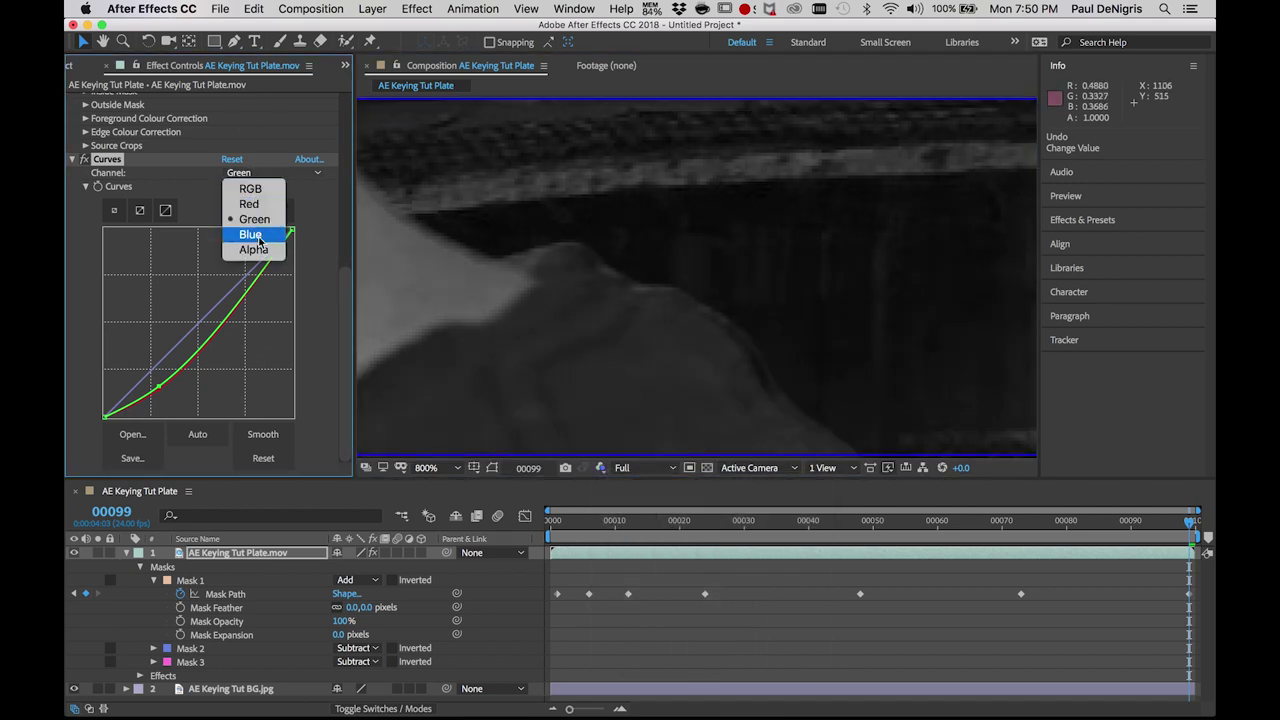
{"action": "left_click", "coordinate": [251, 229]}
{"action": "mouse_move", "coordinate": [164, 362]}
{"action": "left_mouse_down"}
{"action": "mouse_move", "coordinate": [146, 378]}
{"action": "mouse_move", "coordinate": [158, 384]}
{"action": "left_mouse_up"}
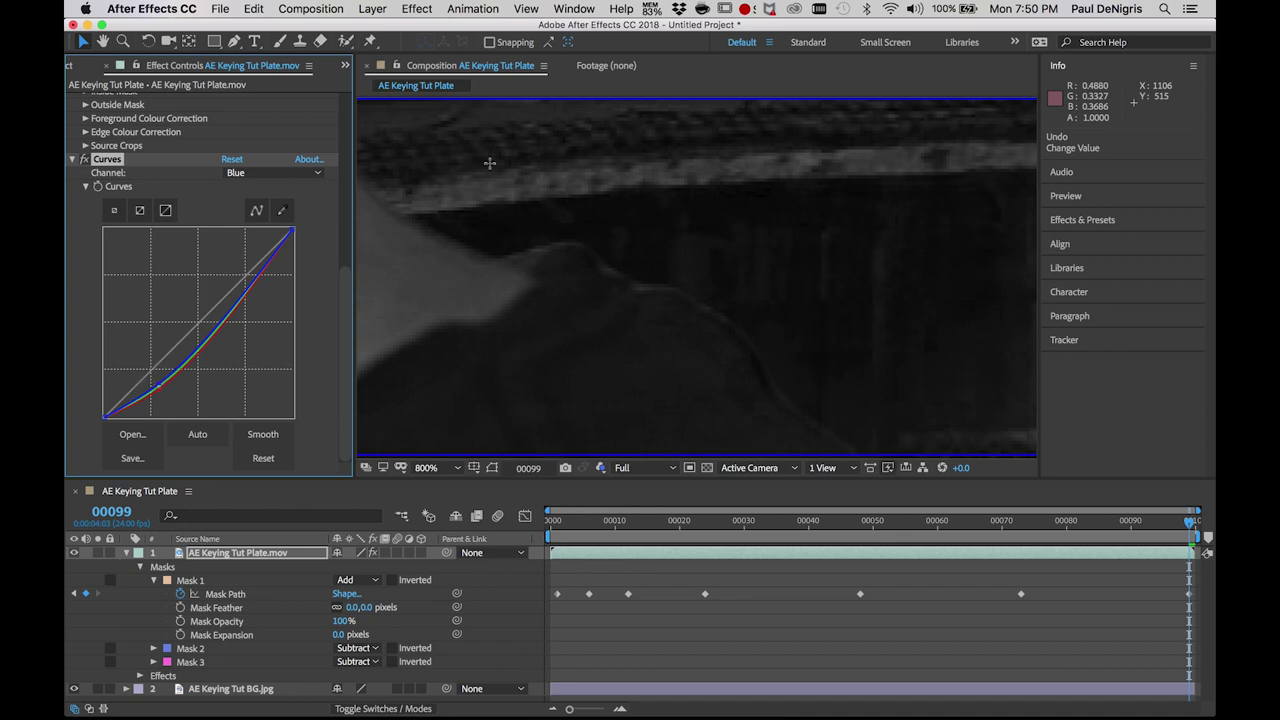
Return the composition view to RGB and examine the shirt's shoulder edge and the bright plaid patch against the background.
{"action": "left_click", "coordinate": [604, 468]}
{"action": "left_click", "coordinate": [618, 480]}
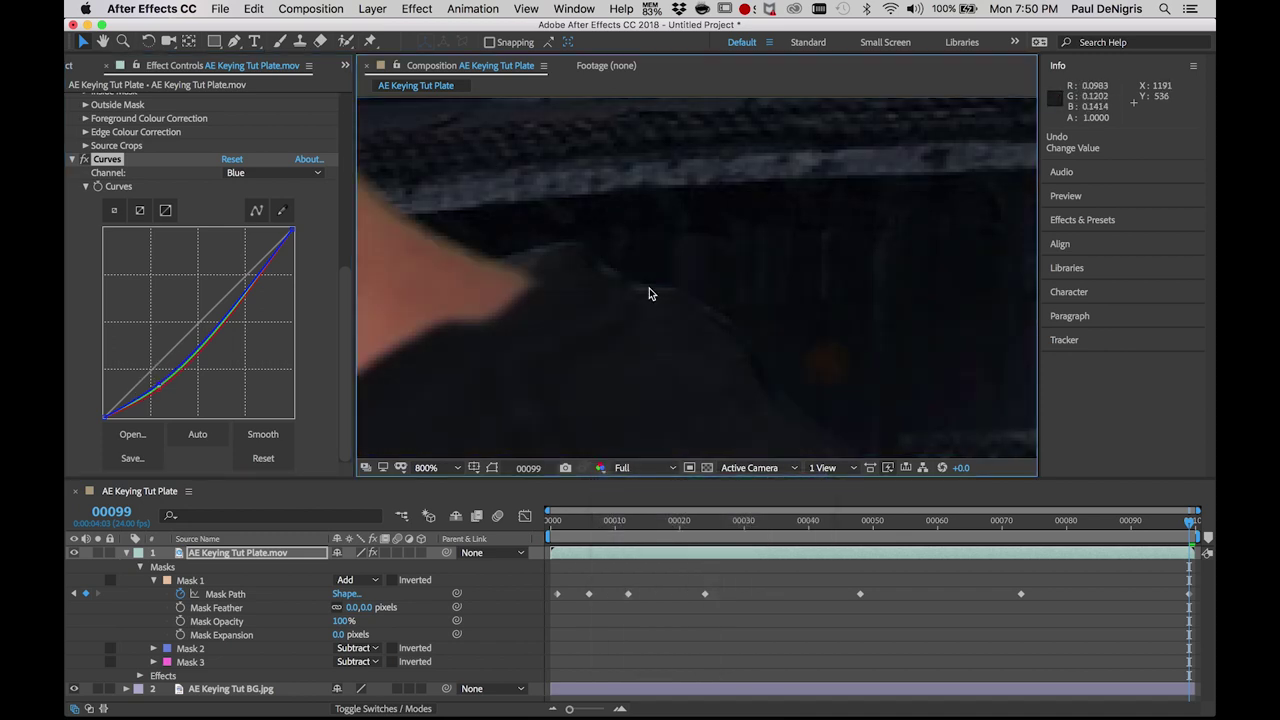
{"action": "scroll", "coordinate": [649, 288], "scroll_direction": "down", "scroll_amount": 2}
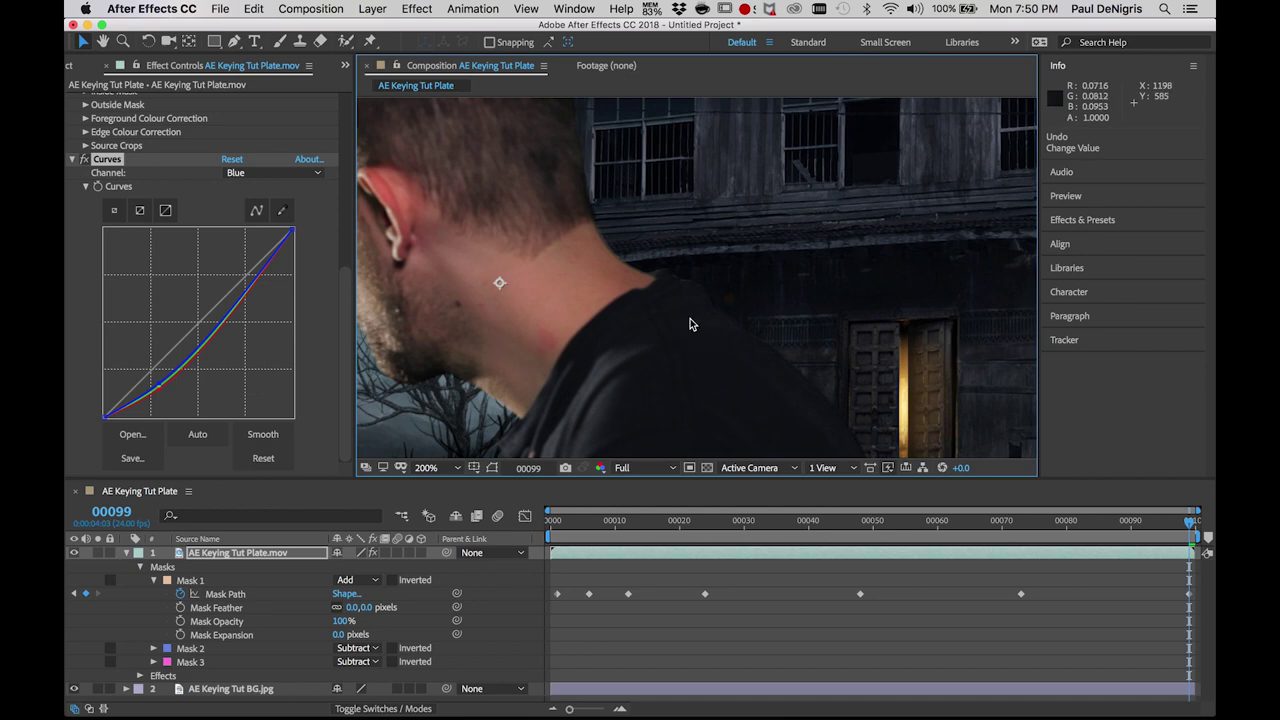
{"action": "scroll", "coordinate": [690, 320], "scroll_direction": "down", "scroll_amount": 1}
{"action": "scroll", "coordinate": [689, 320], "scroll_direction": "up", "scroll_amount": 1}
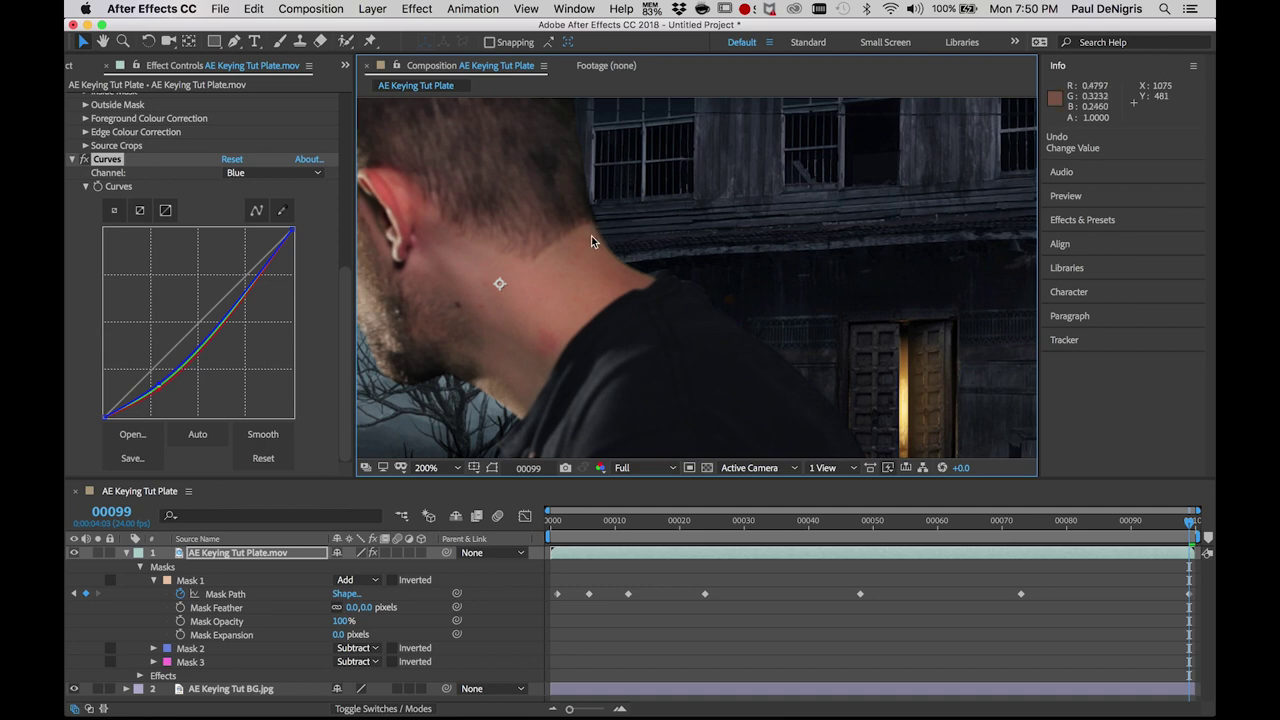
{"action": "key", "text": "h"}
{"action": "left_click_drag", "start_coordinate": [548, 284], "coordinate": [766, 346]}
{"action": "left_click", "coordinate": [606, 300]}
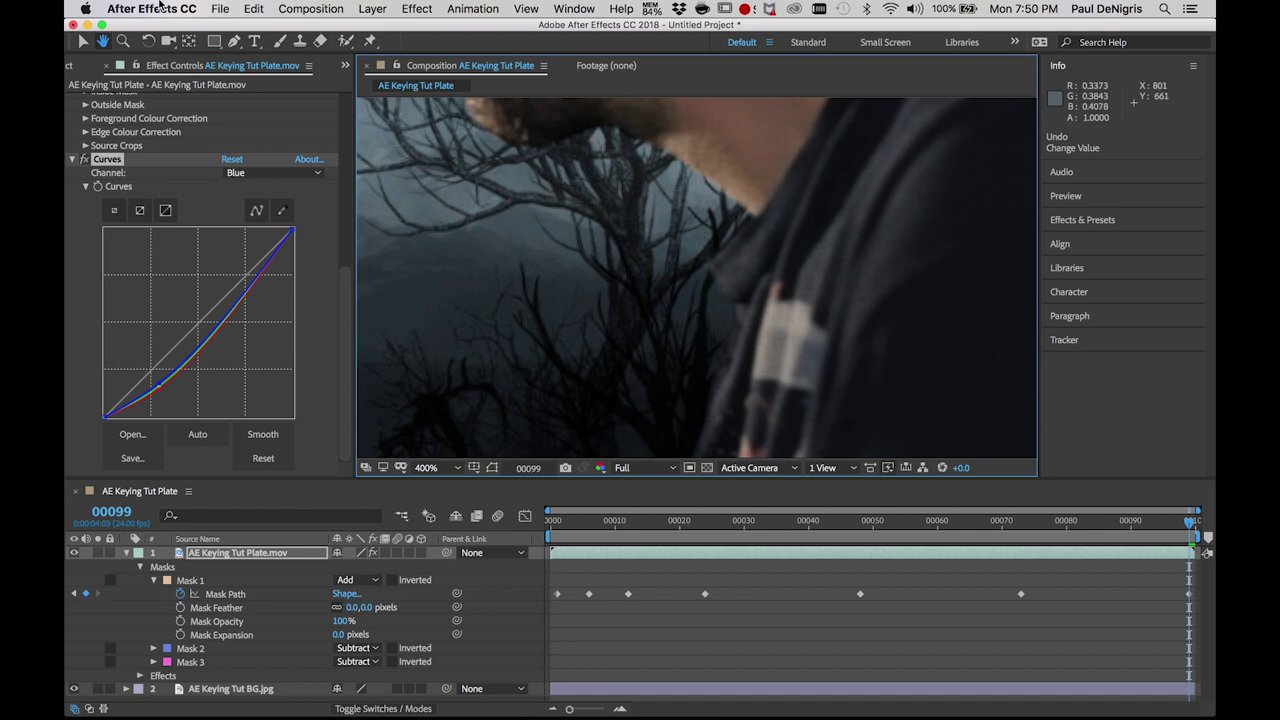
{"action": "key", "text": "v"}
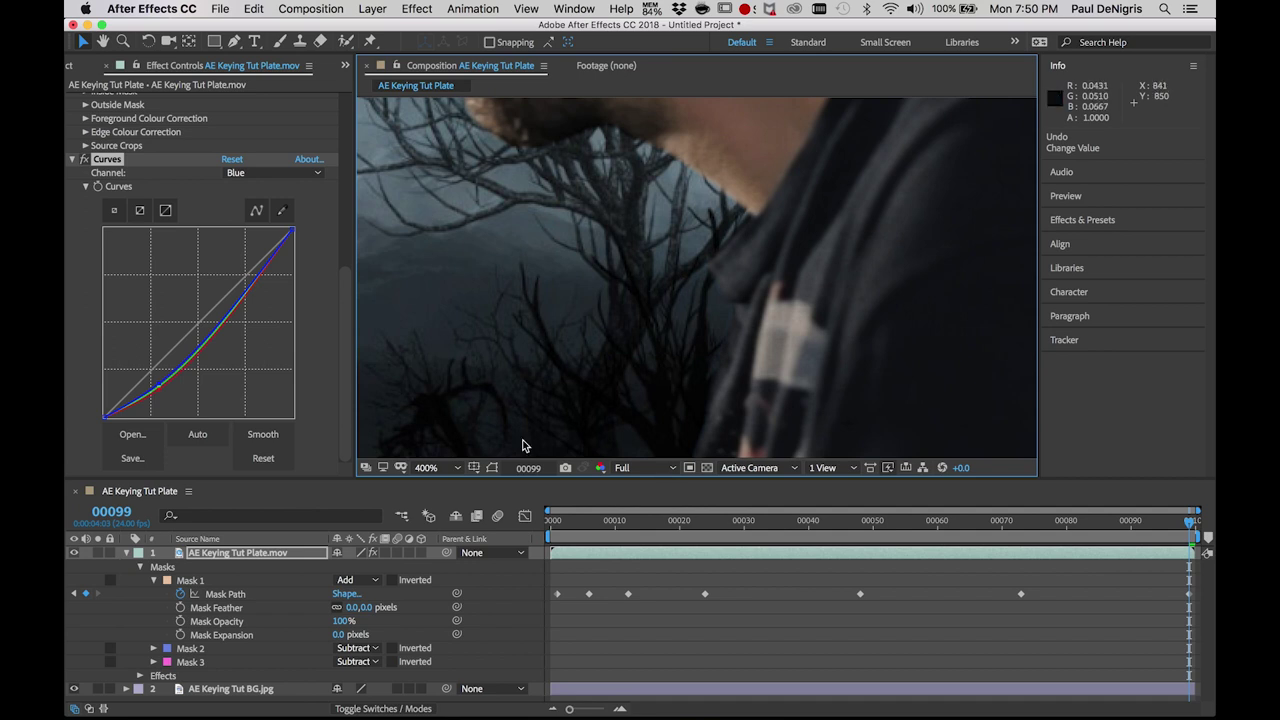
View only the red channel and pull down the upper midtones of the Red curve to dim the plaid patch and skin.
{"action": "left_click", "coordinate": [597, 465]}
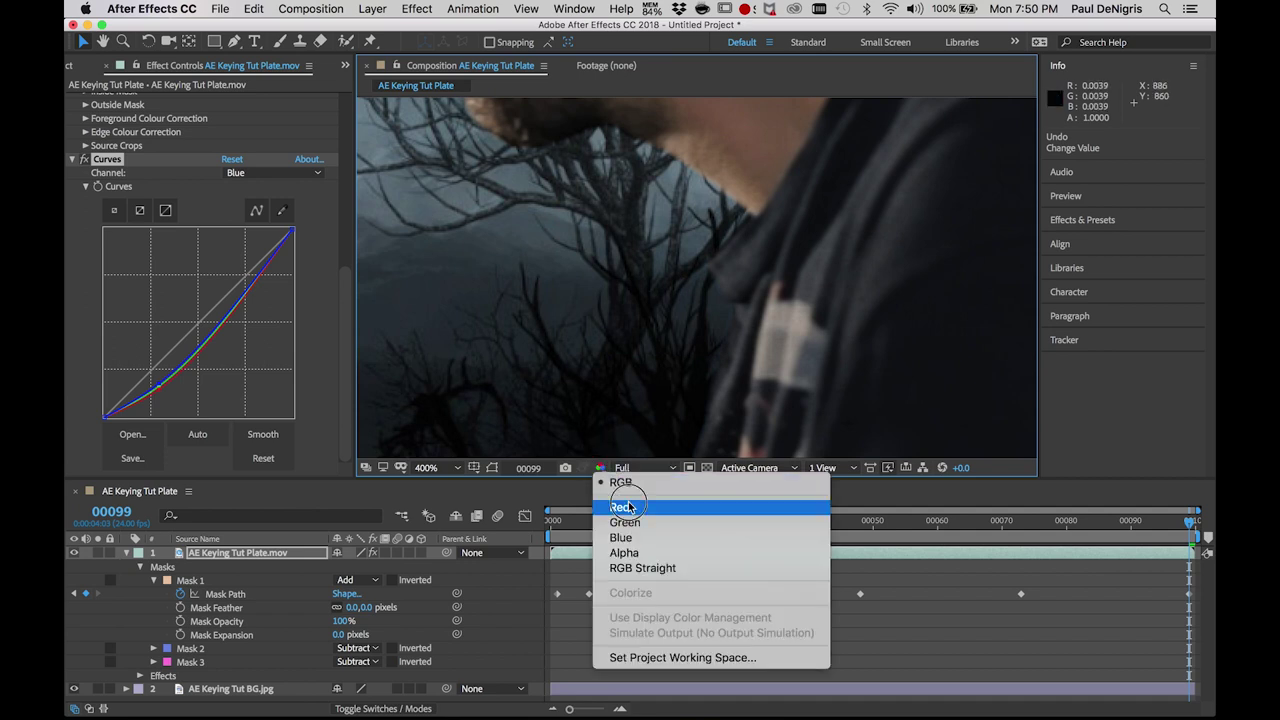
{"action": "left_click", "coordinate": [615, 507]}
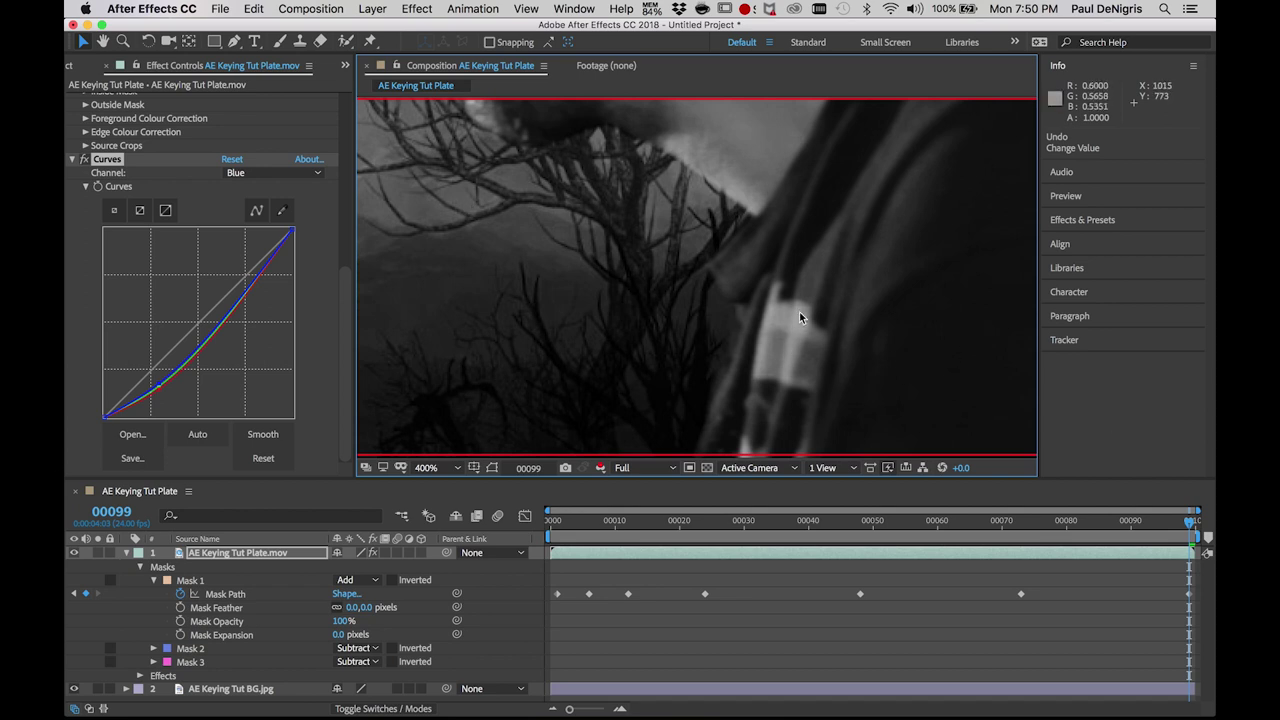
{"action": "left_click", "coordinate": [268, 176]}
{"action": "left_click", "coordinate": [250, 204]}
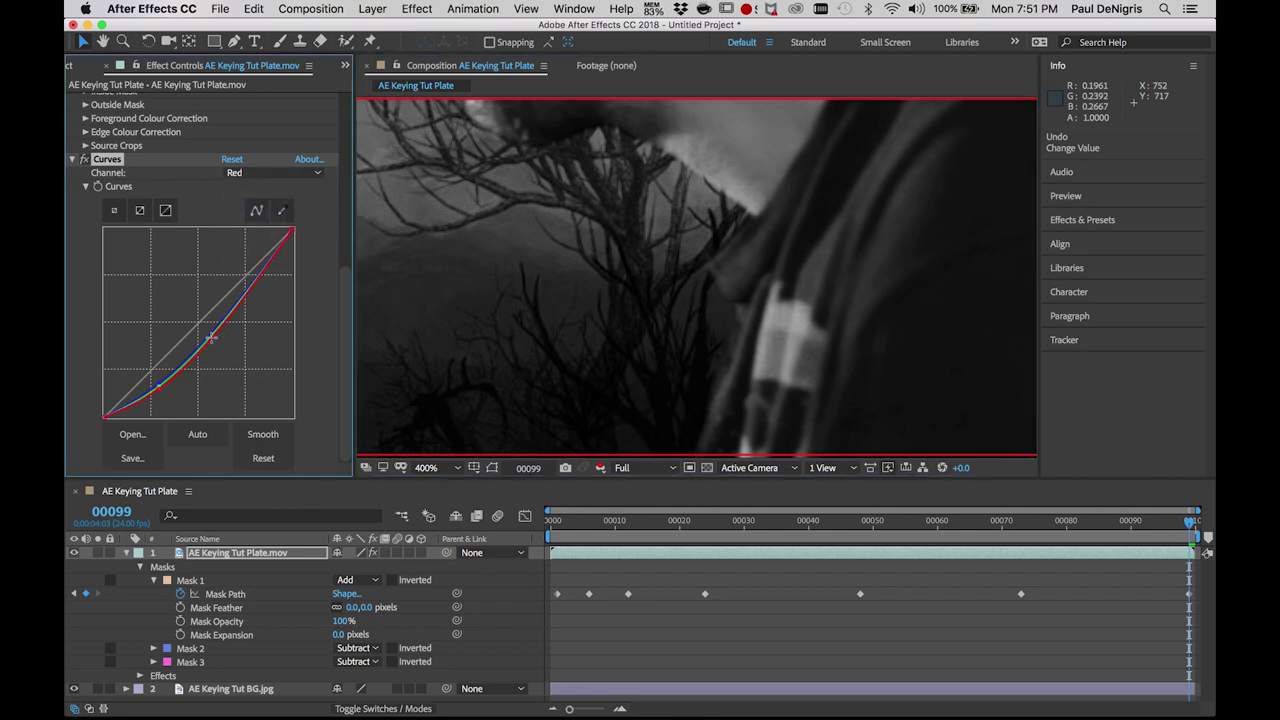
{"action": "left_click_drag", "start_coordinate": [212, 334], "coordinate": [241, 343]}
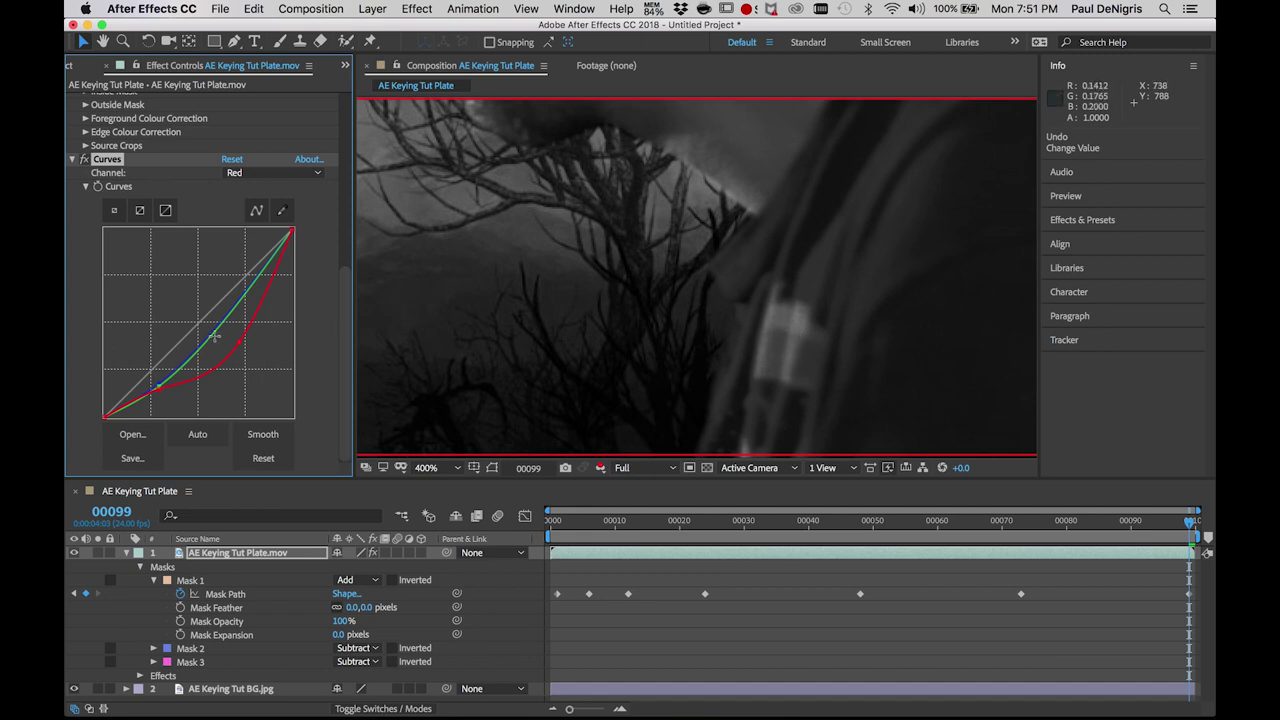
{"action": "left_click_drag", "start_coordinate": [240, 343], "coordinate": [242, 343]}
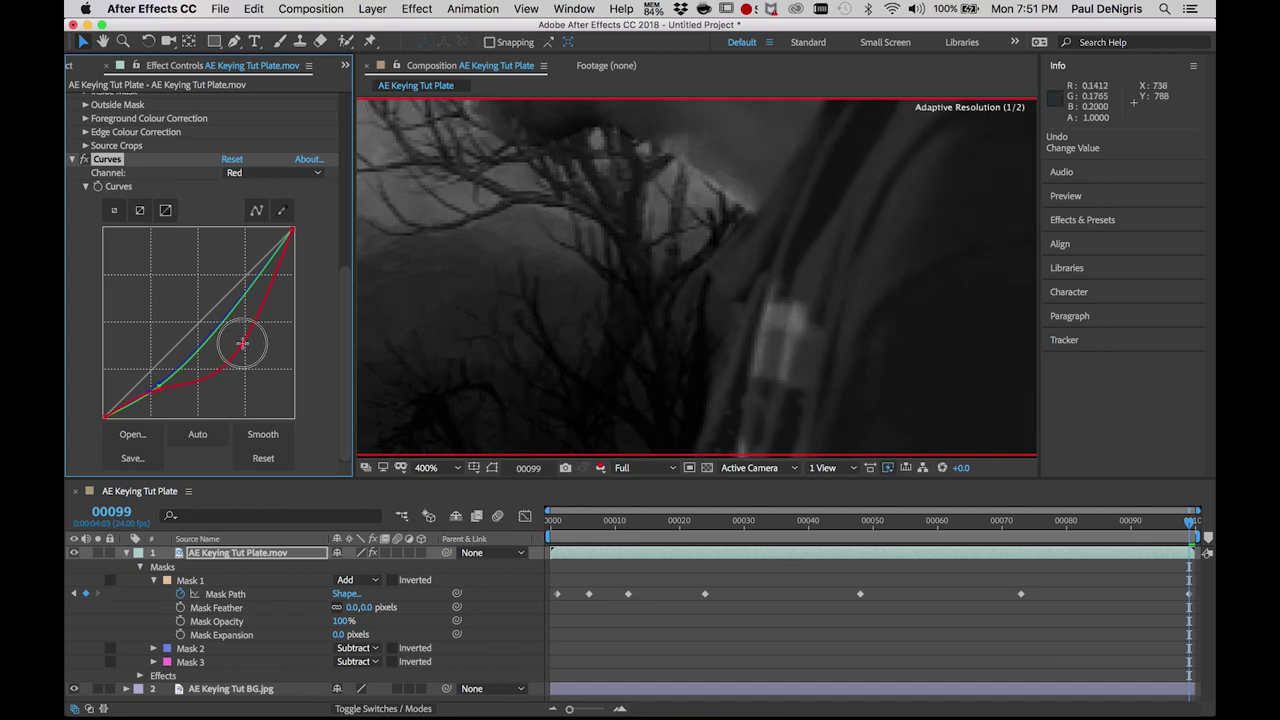
View only the green channel and pull down the upper midtones of the Green curve to dim the plaid patch.
{"action": "left_click", "coordinate": [600, 468]}
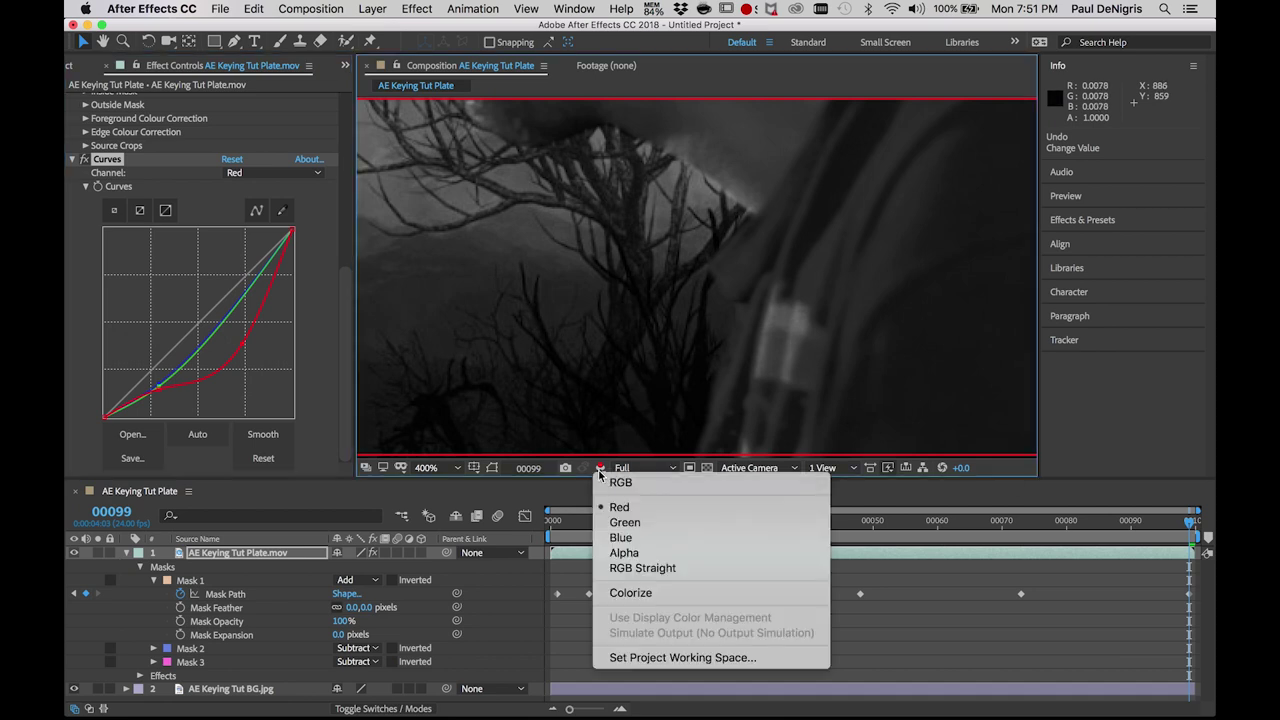
{"action": "left_click", "coordinate": [625, 522]}
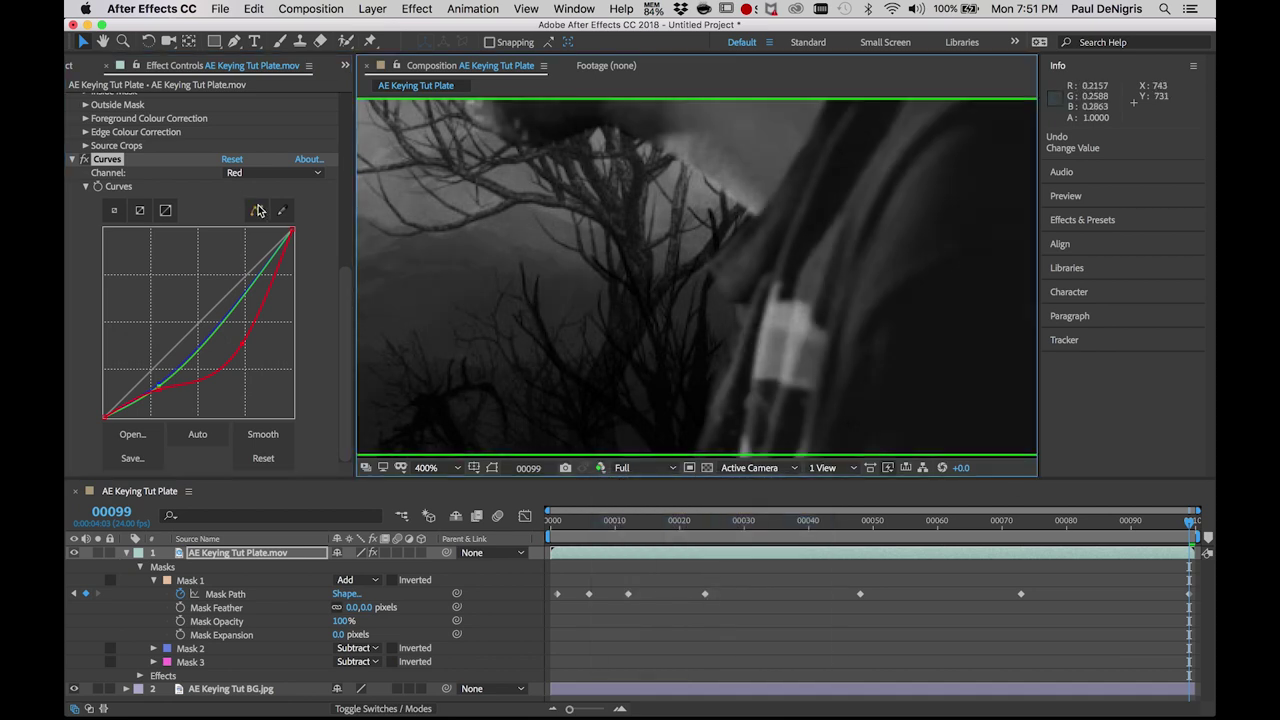
{"action": "left_click", "coordinate": [250, 174]}
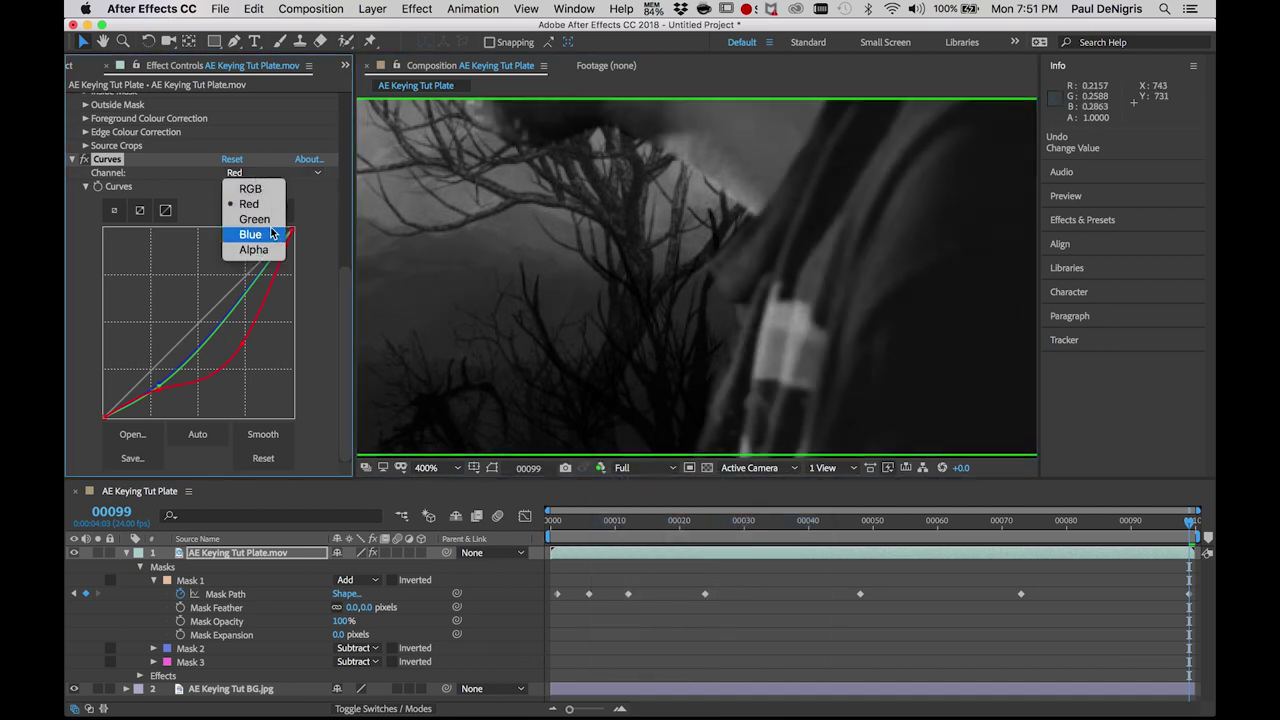
{"action": "left_click", "coordinate": [268, 222]}
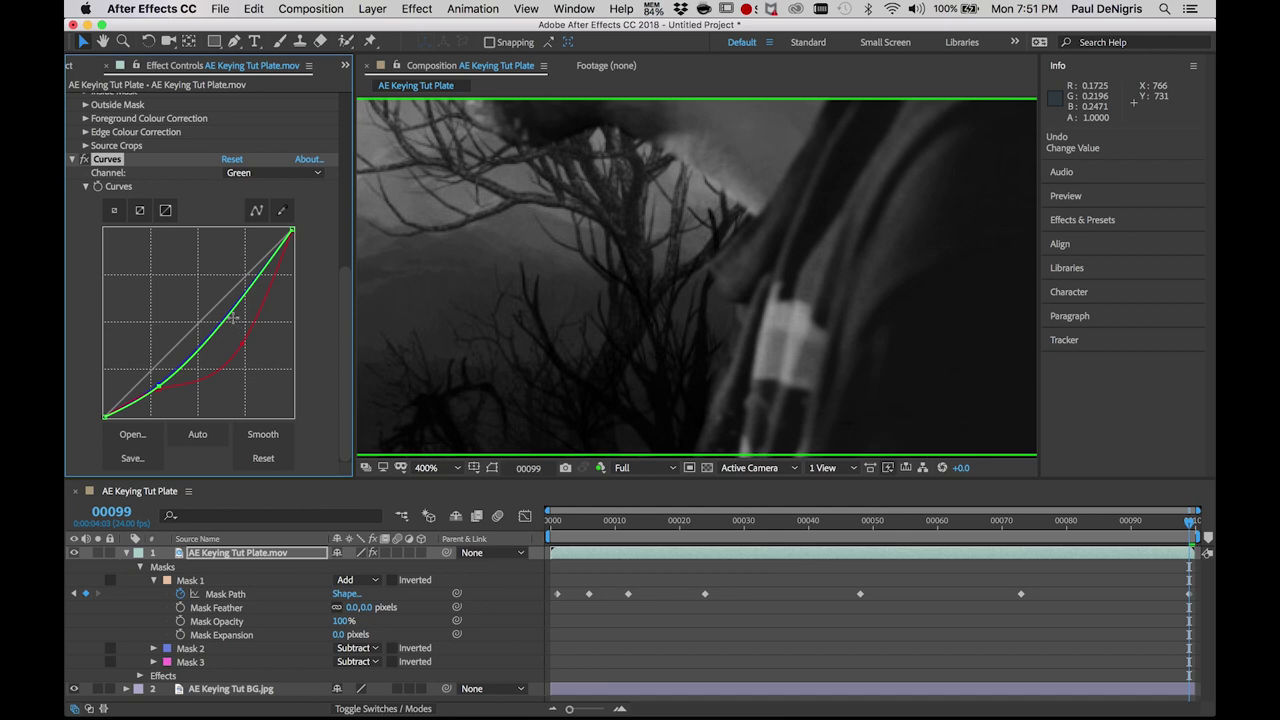
{"action": "left_click_drag", "start_coordinate": [232, 318], "coordinate": [236, 332]}
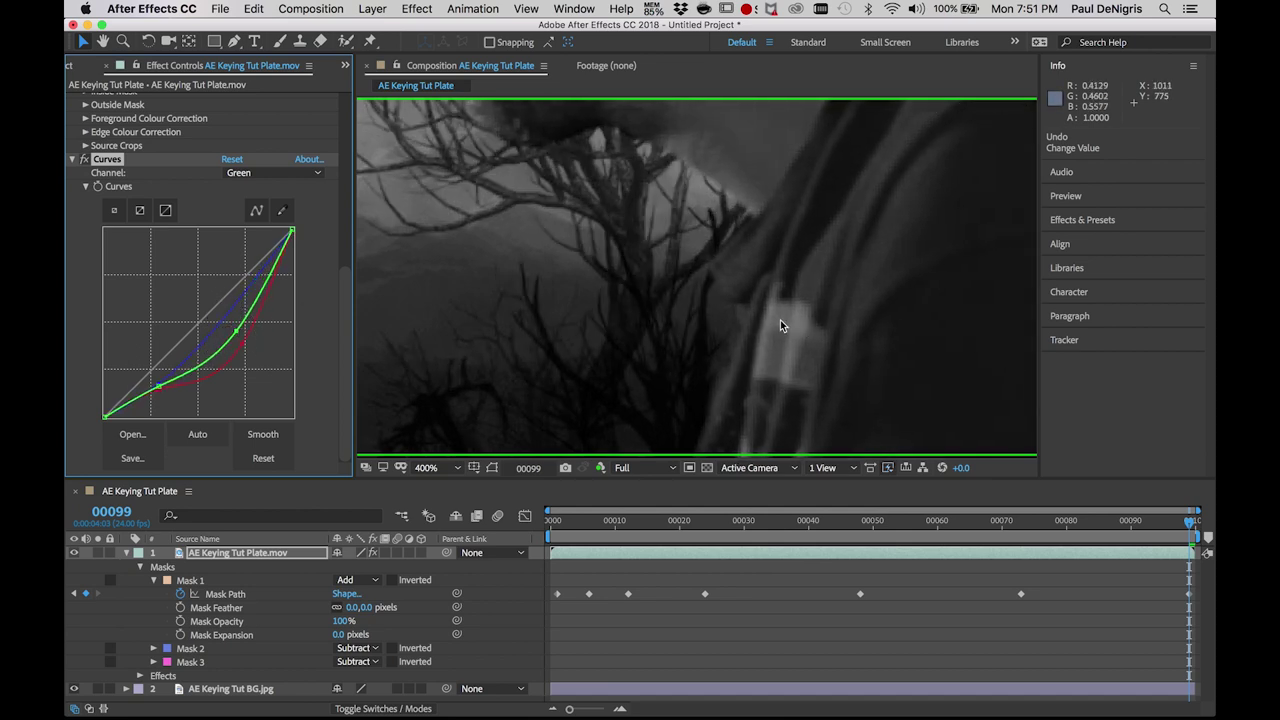
{"action": "left_click_drag", "start_coordinate": [236, 331], "coordinate": [237, 336]}
{"action": "left_click_drag", "start_coordinate": [234, 337], "coordinate": [236, 333]}
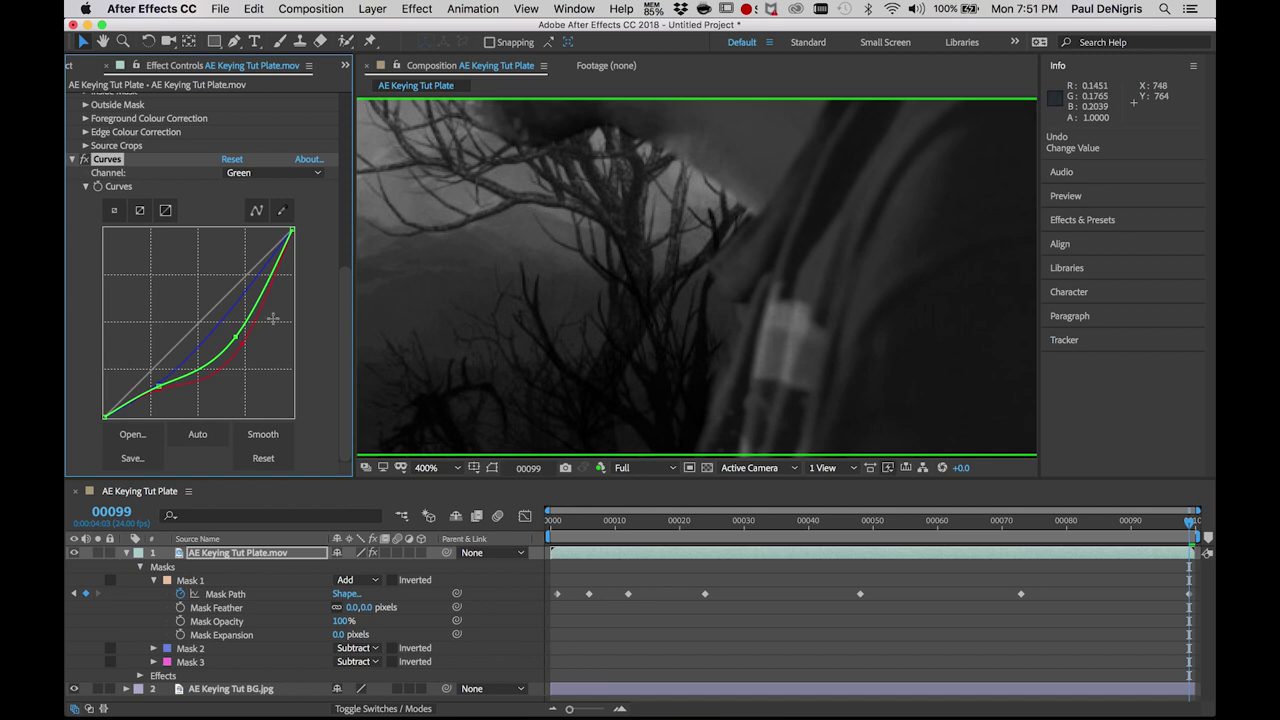
View only the blue channel and pull down the midtones of the Blue curve slightly, keeping it above the green curve.
{"action": "left_click", "coordinate": [600, 467]}
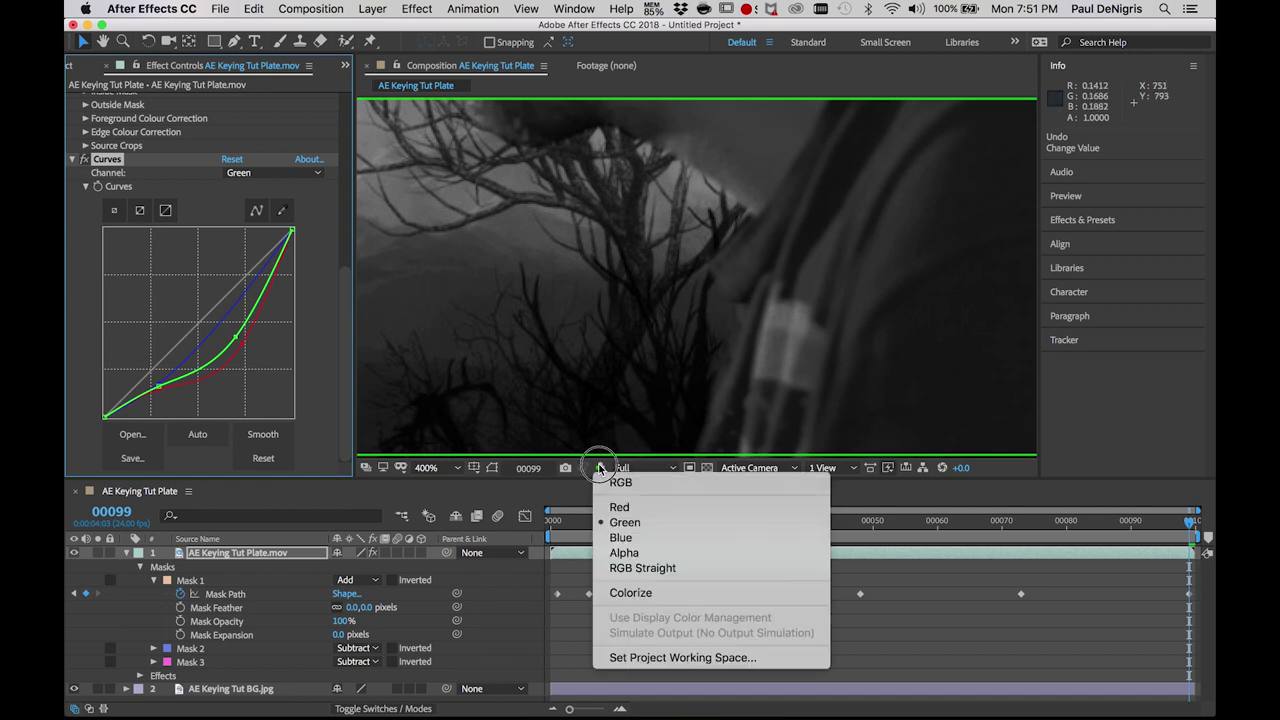
{"action": "left_click", "coordinate": [645, 537]}
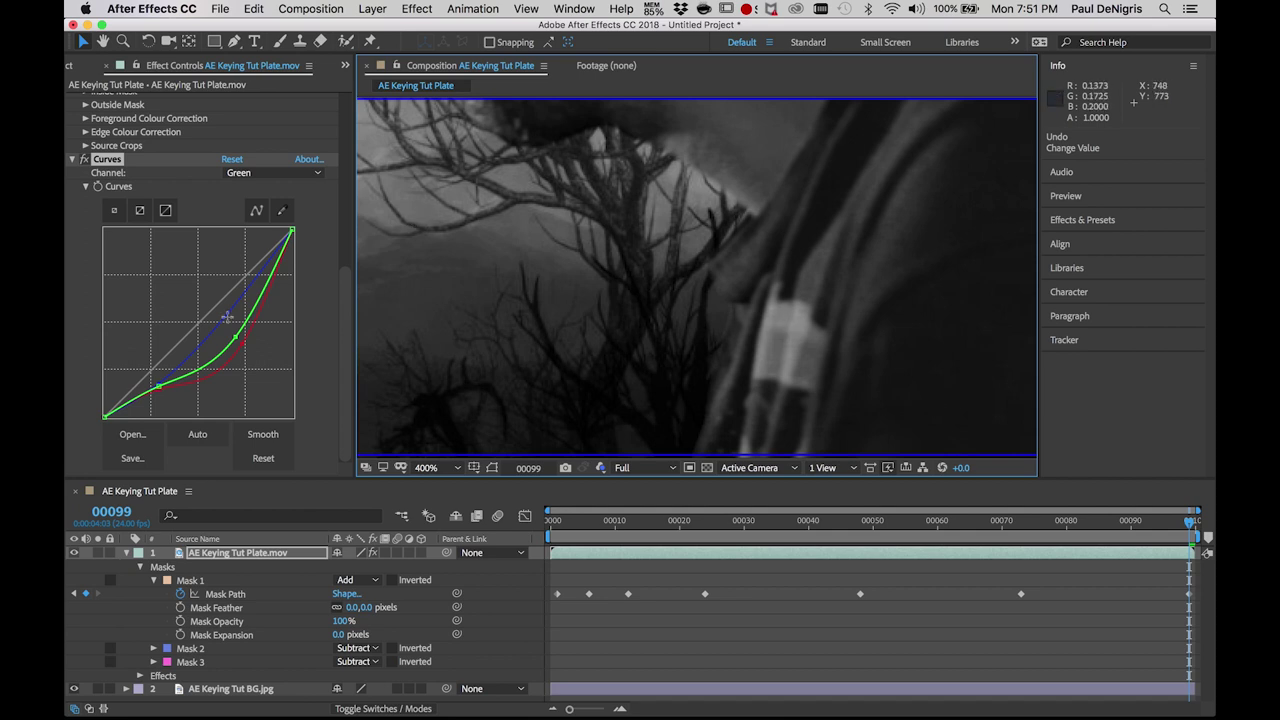
{"action": "left_click_drag", "start_coordinate": [223, 313], "coordinate": [230, 318]}
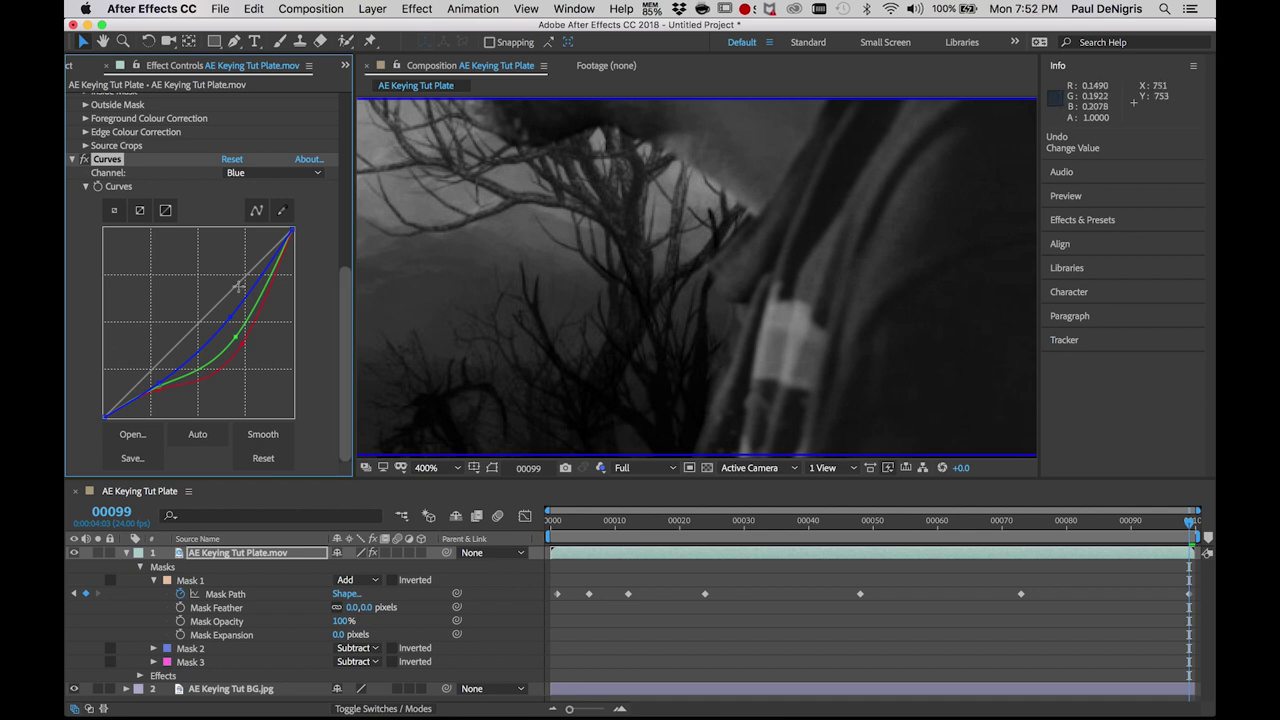
{"action": "left_click_drag", "start_coordinate": [231, 316], "coordinate": [271, 321]}
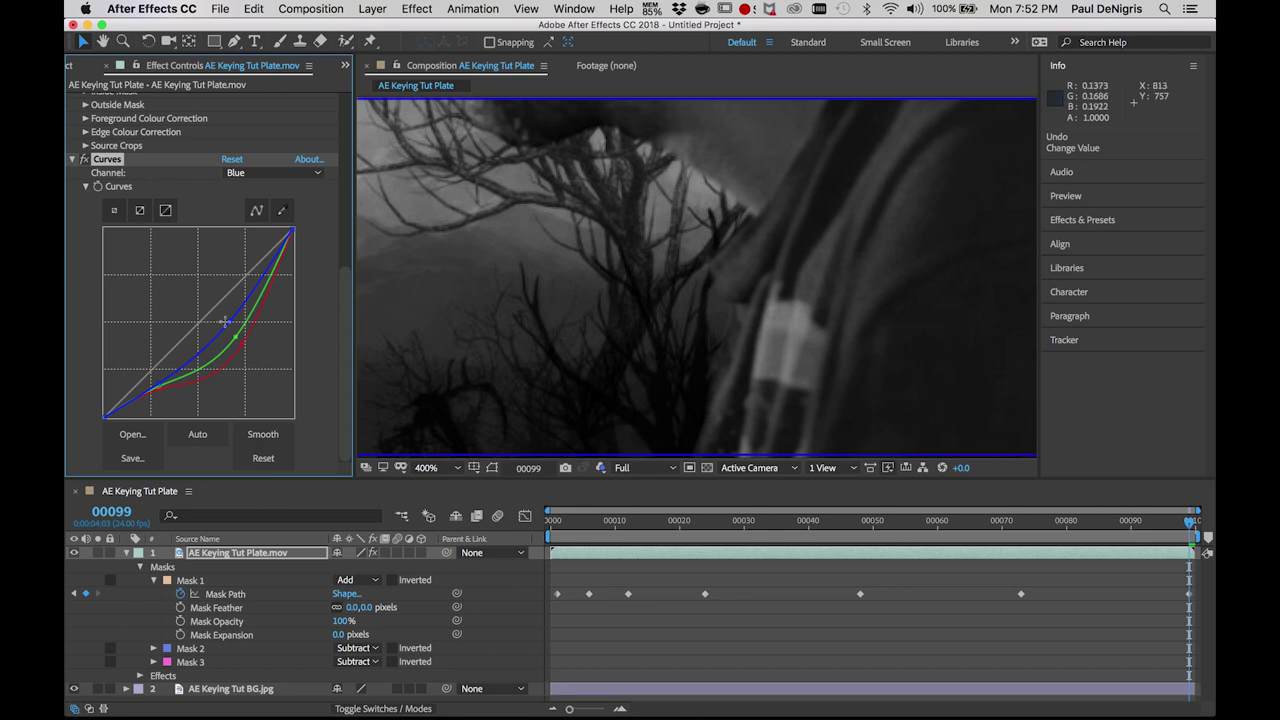
Return the composition view to RGB and lower the white point of the Red curve to reduce the red in the skin highlights.
{"action": "left_click", "coordinate": [600, 467]}
{"action": "left_click", "coordinate": [620, 480]}
{"action": "scroll", "coordinate": [640, 336], "scroll_direction": "down", "scroll_amount": 2}
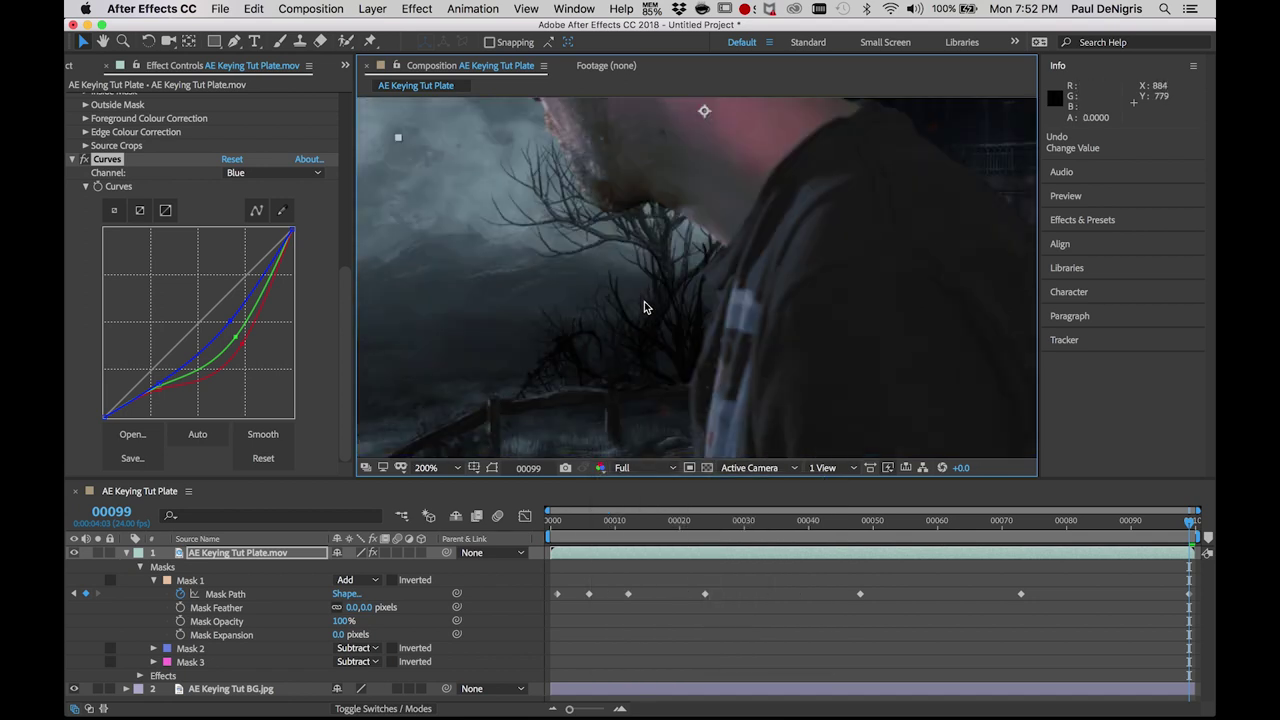
{"action": "scroll", "coordinate": [644, 301], "scroll_direction": "down", "scroll_amount": 2}
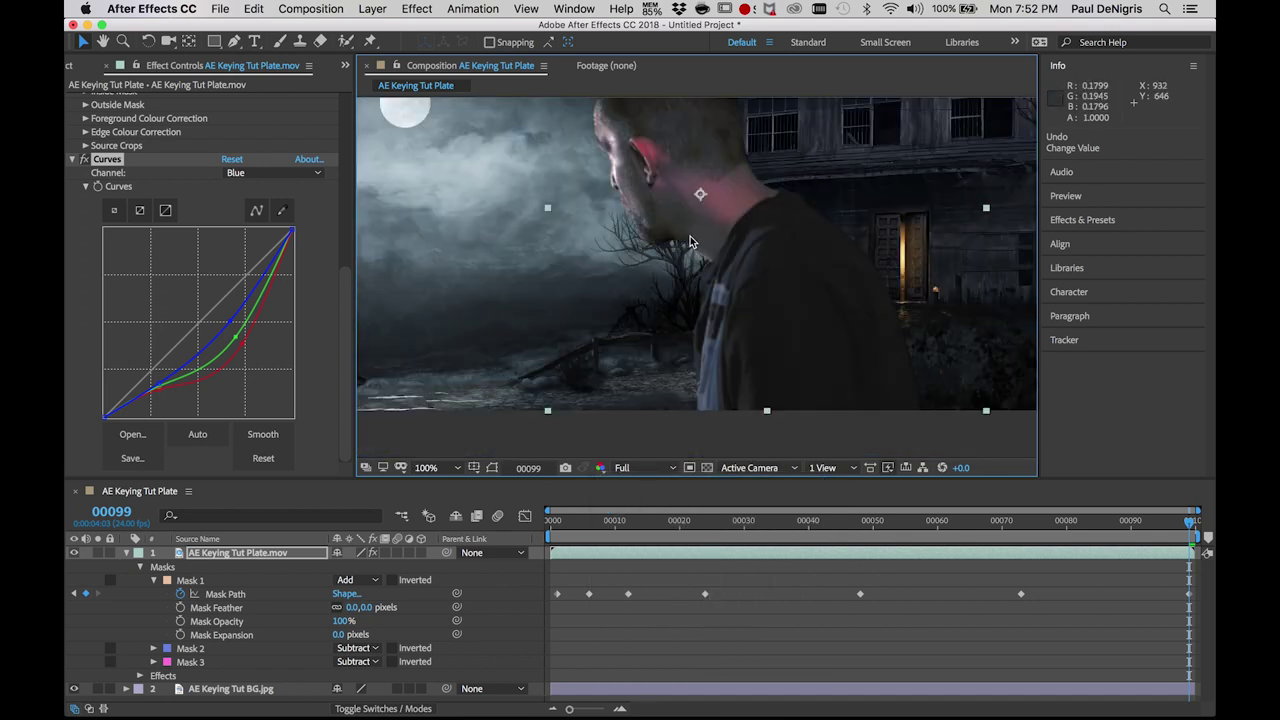
{"action": "left_click", "coordinate": [256, 173]}
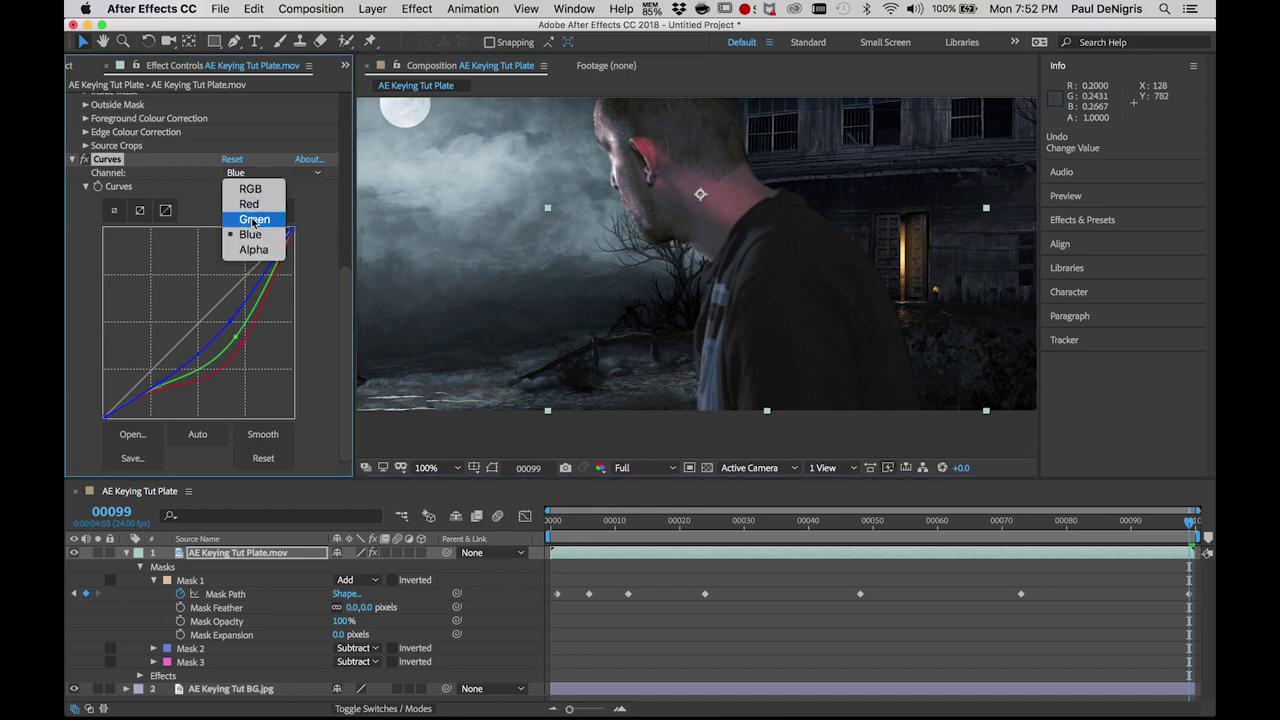
{"action": "left_click", "coordinate": [249, 204]}
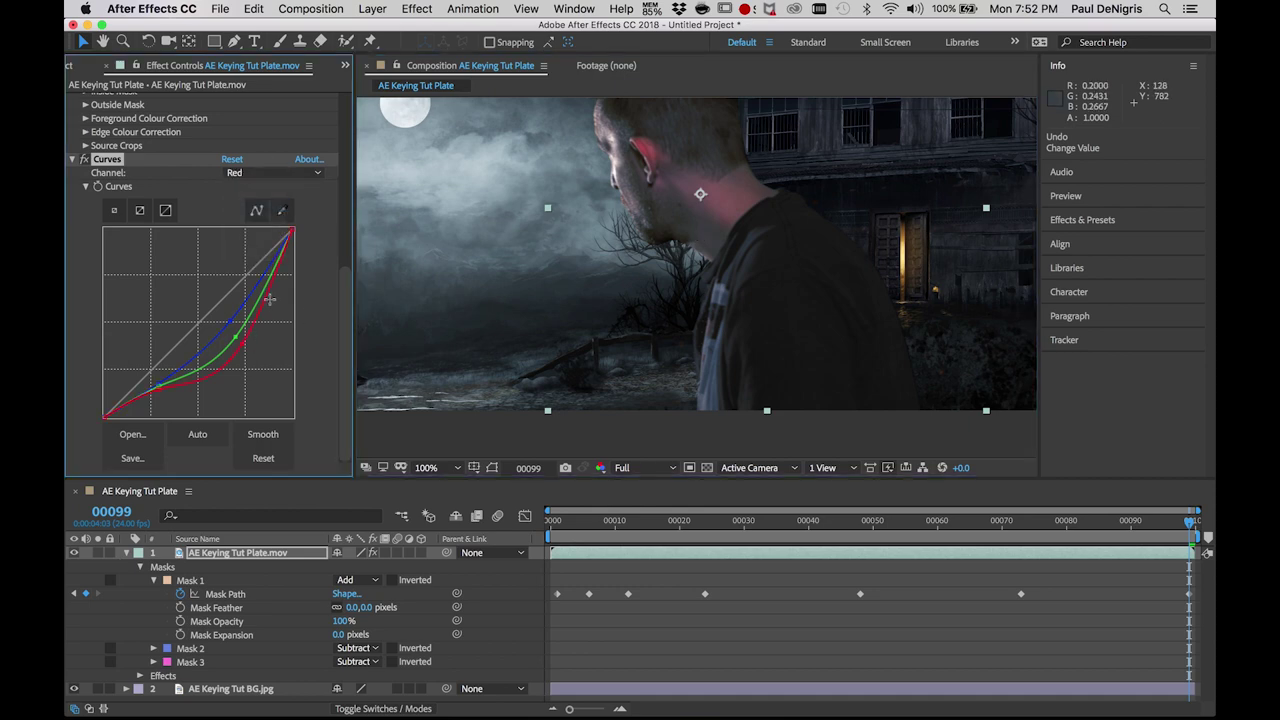
{"action": "left_click_drag", "start_coordinate": [270, 299], "coordinate": [292, 258]}
Lower the white point of the Green curve to about the same level as the red one.
{"action": "left_click", "coordinate": [264, 172]}
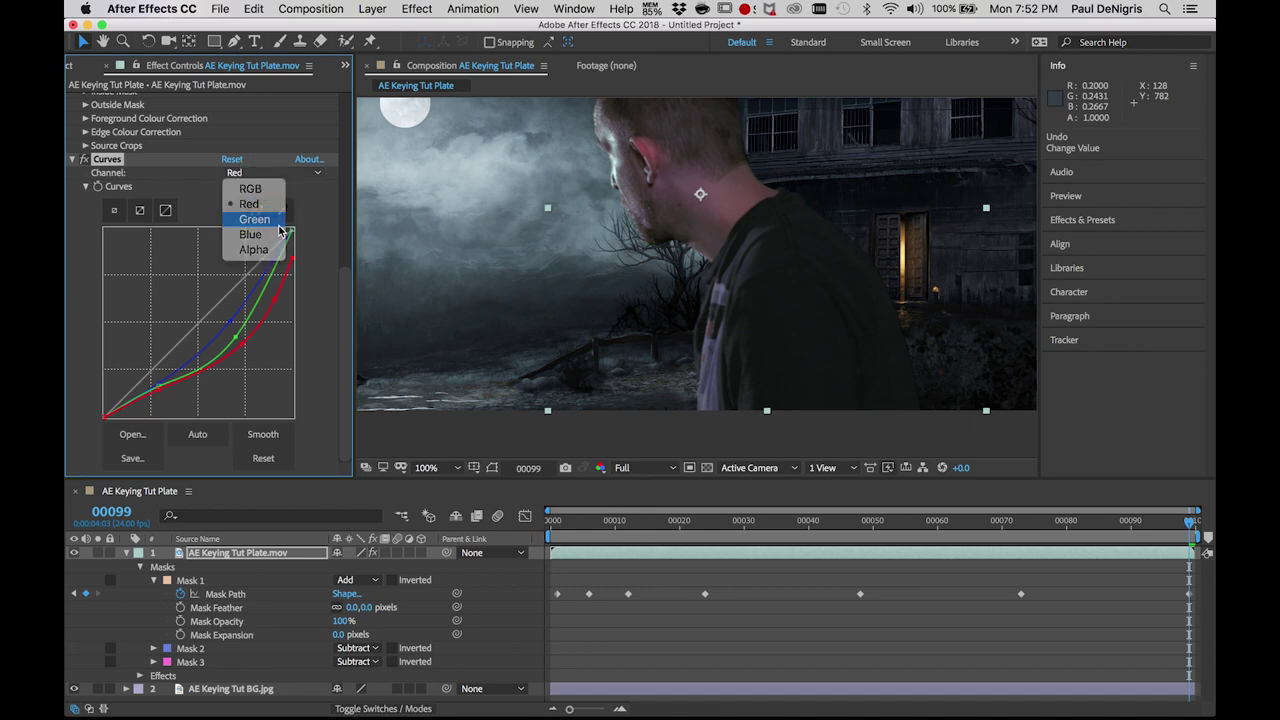
{"action": "left_click", "coordinate": [255, 218]}
{"action": "left_click_drag", "start_coordinate": [290, 233], "coordinate": [292, 256]}
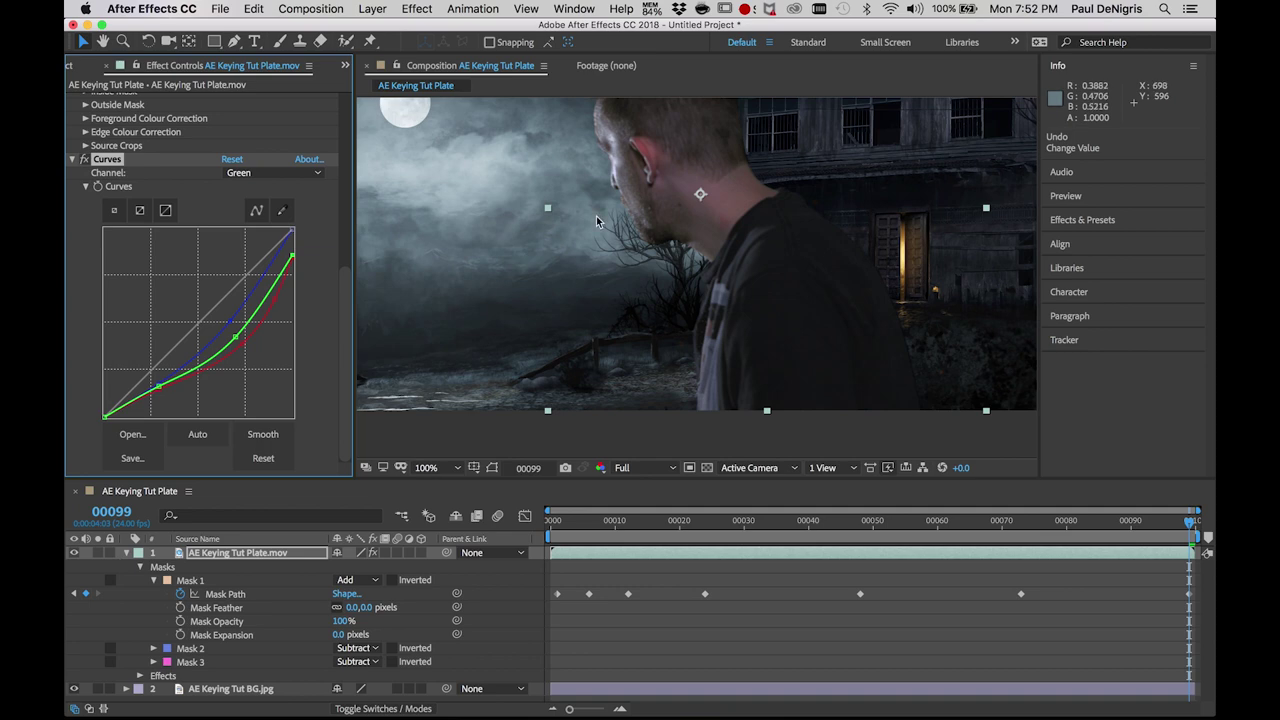
{"action": "scroll", "coordinate": [652, 232], "scroll_direction": "down", "scroll_amount": 2}
{"action": "scroll", "coordinate": [652, 232], "scroll_direction": "up", "scroll_amount": 2}
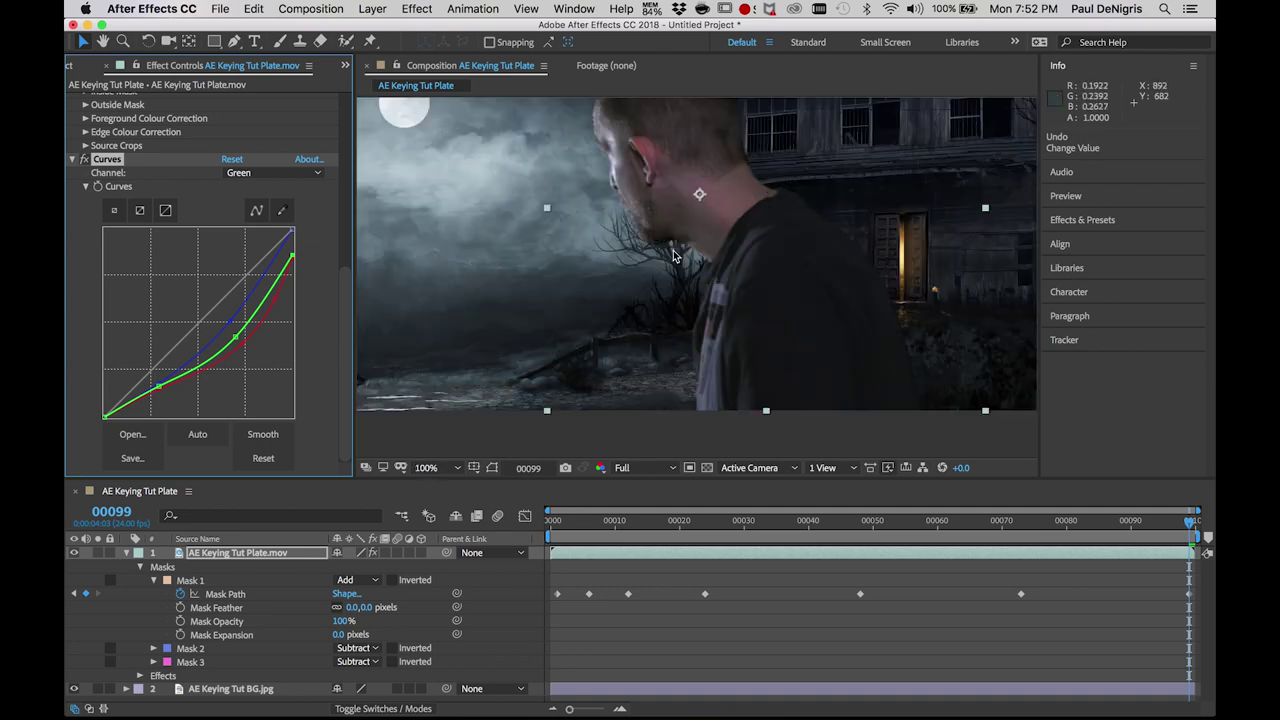
Check the whole composite, and add a point in the upper part of the Green curve, pulled down slightly.
{"action": "left_click", "coordinate": [430, 467]}
{"action": "left_click", "coordinate": [473, 198]}
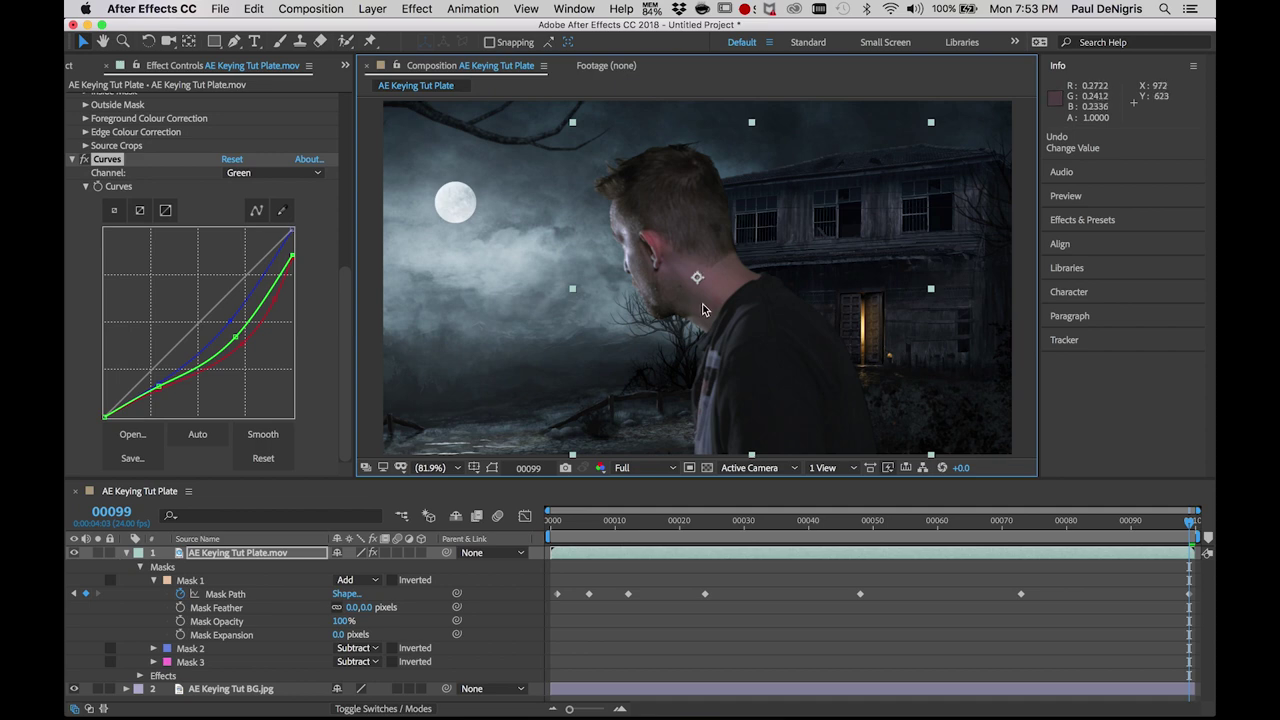
{"action": "scroll", "coordinate": [719, 304], "scroll_direction": "up", "scroll_amount": 2}
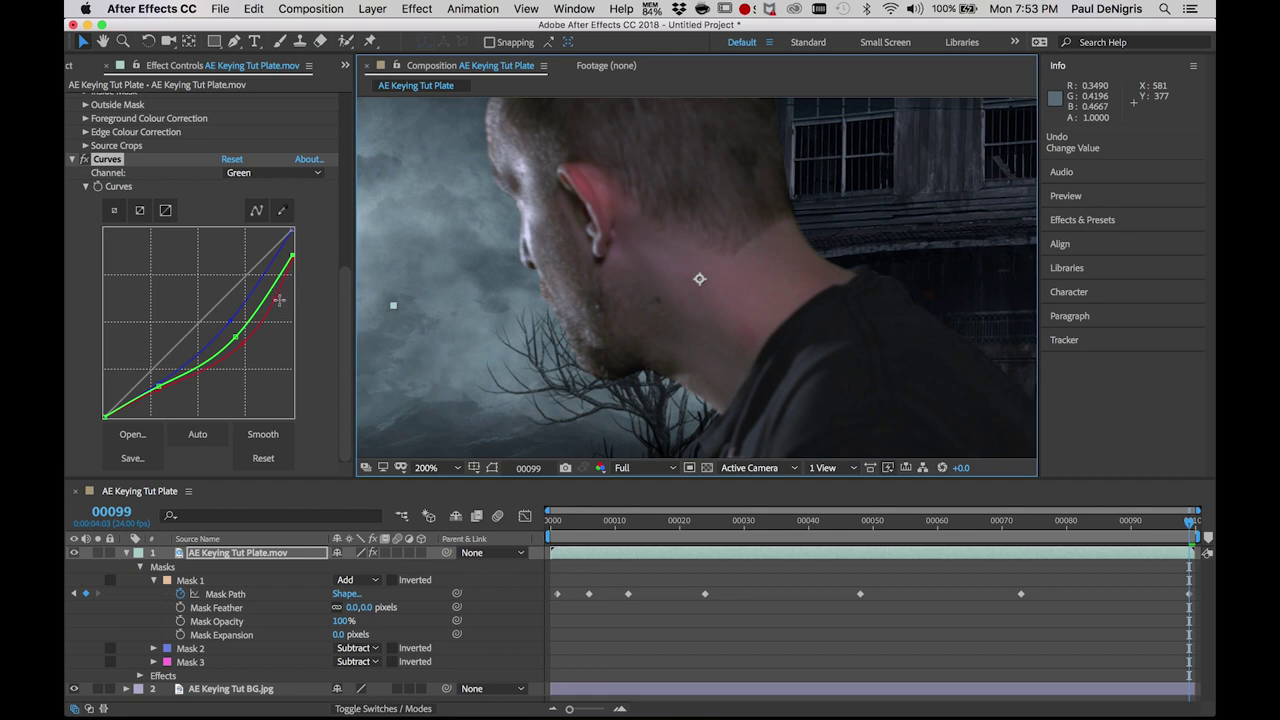
{"action": "left_click_drag", "start_coordinate": [262, 294], "coordinate": [267, 300]}
Try a lower white point on the Blue curve and restore it to the maximum.
{"action": "left_click", "coordinate": [262, 173]}
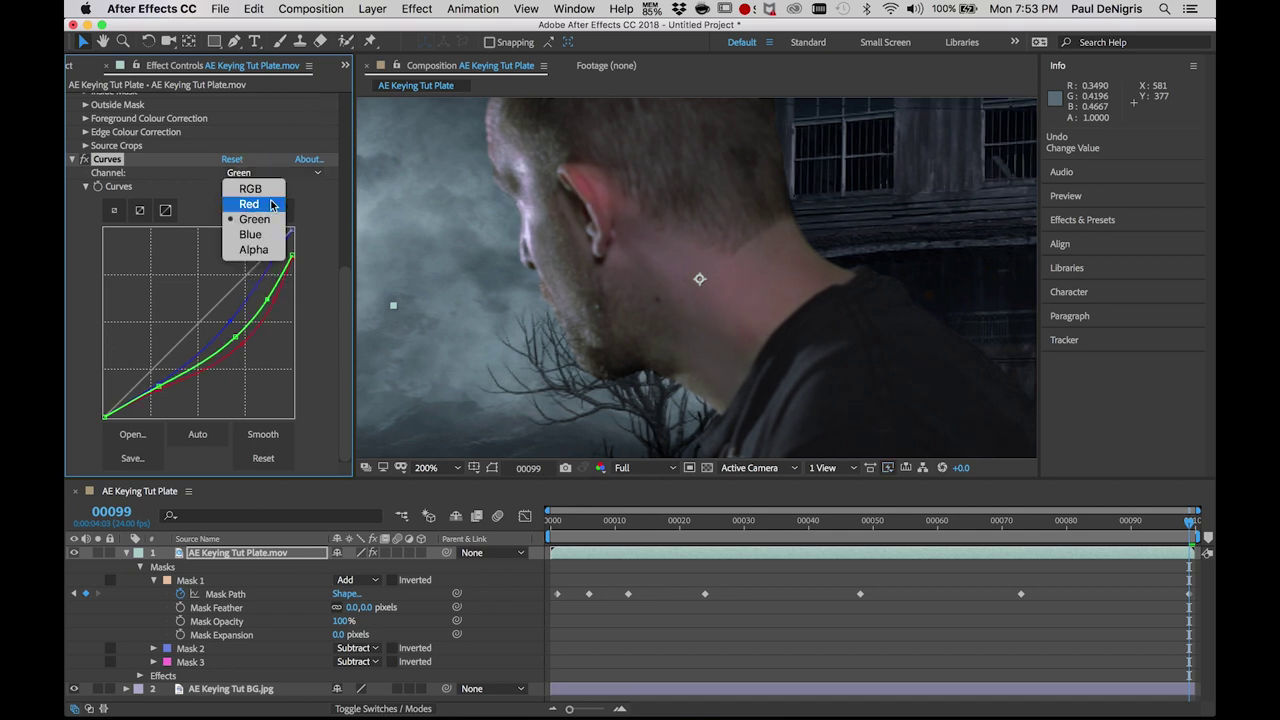
{"action": "left_click", "coordinate": [269, 236]}
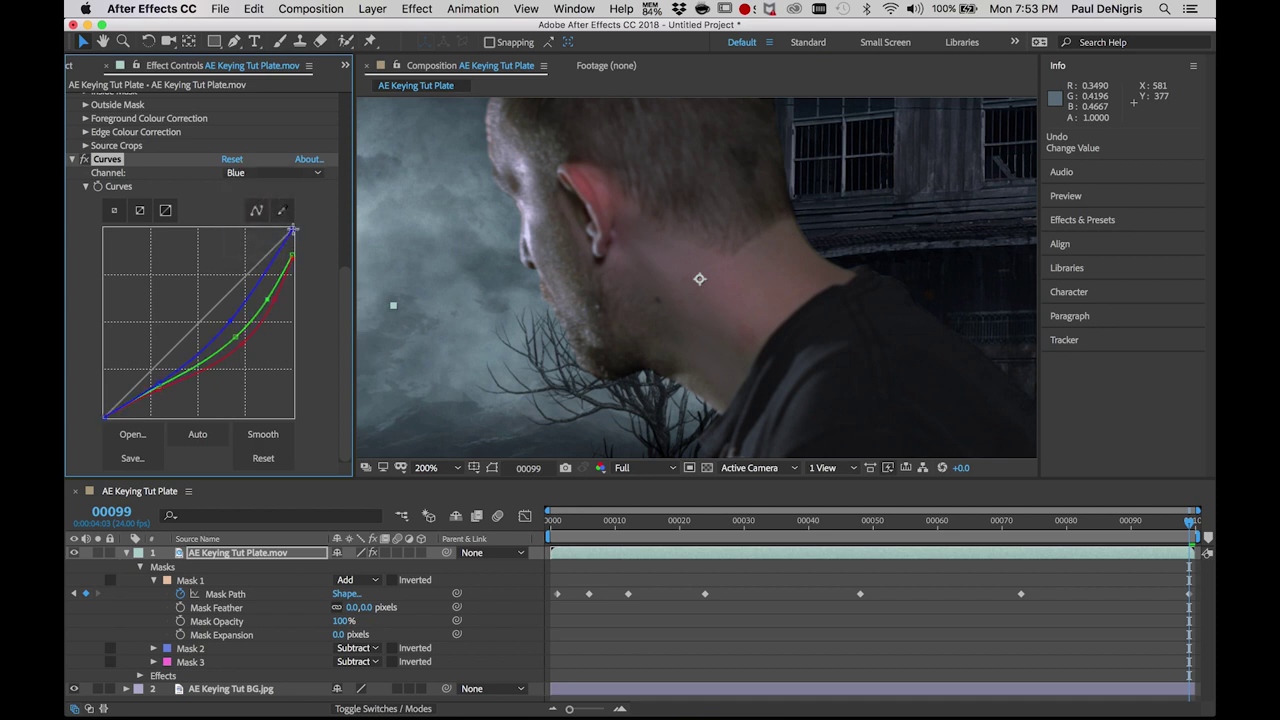
{"action": "left_click_drag", "start_coordinate": [293, 230], "coordinate": [291, 256]}
{"action": "left_click_drag", "start_coordinate": [289, 253], "coordinate": [306, 228]}
{"action": "scroll", "coordinate": [836, 246], "scroll_direction": "down", "scroll_amount": 2}
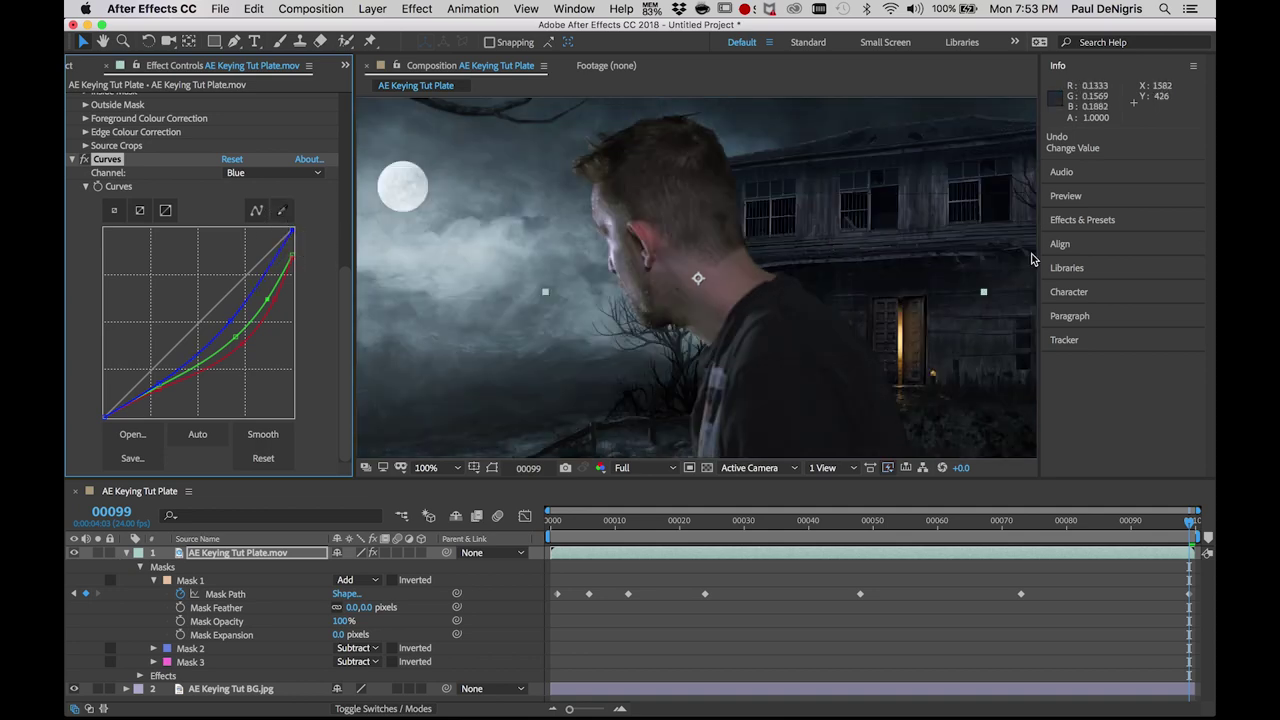
Apply the Hue/Saturation effect to the AE Keying Tut Plate.mov layer and move it above Curves in the effect order.
{"action": "left_click", "coordinate": [1092, 220]}
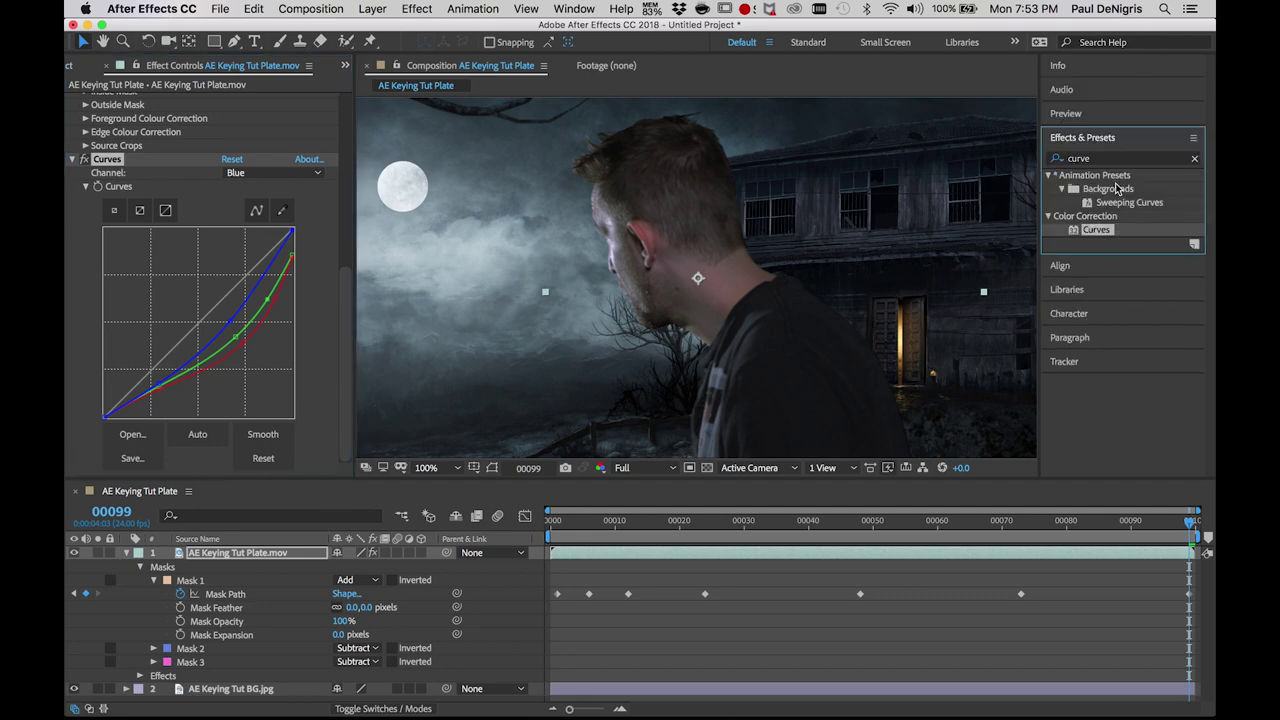
{"action": "left_click", "coordinate": [1196, 158]}
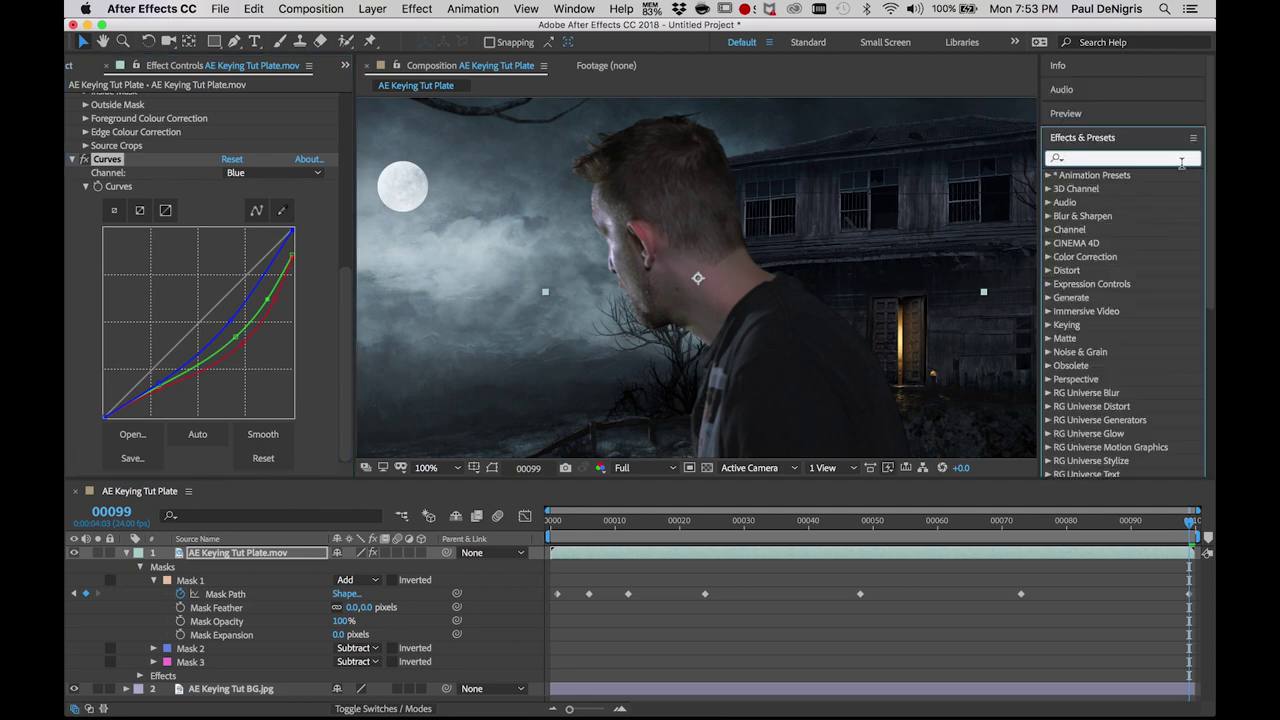
{"action": "type", "text": "hue"}
{"action": "double_click", "coordinate": [1127, 243]}
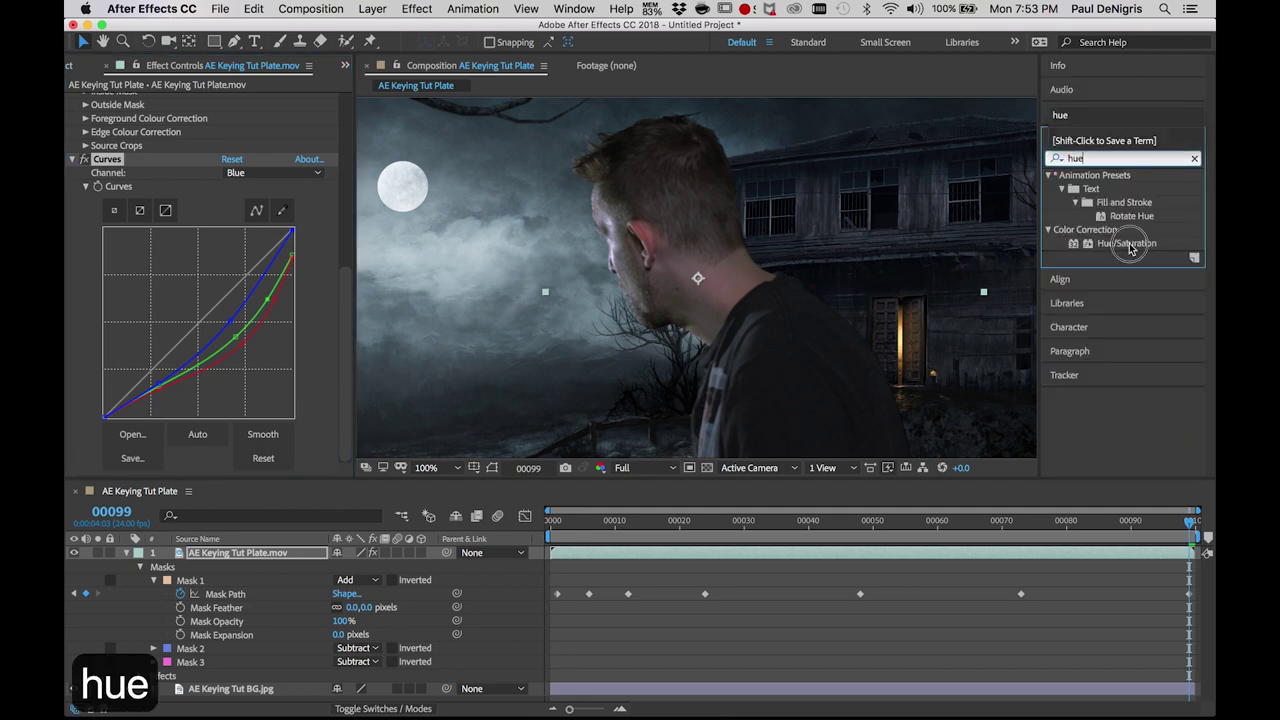
{"action": "key", "text": "period"}
{"action": "scroll", "coordinate": [258, 196], "scroll_direction": "up", "scroll_amount": 10}
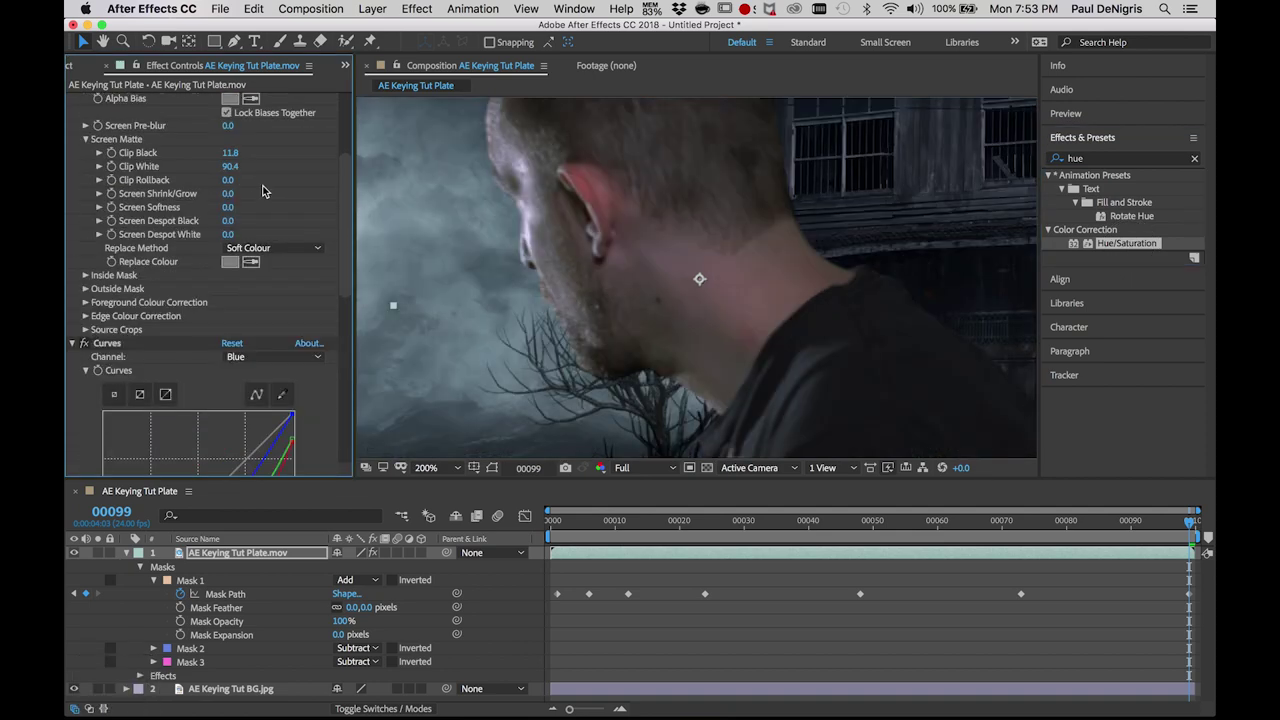
{"action": "left_click", "coordinate": [72, 343]}
{"action": "left_click_drag", "start_coordinate": [108, 357], "coordinate": [115, 342]}
{"action": "scroll", "coordinate": [154, 356], "scroll_direction": "down", "scroll_amount": 2}
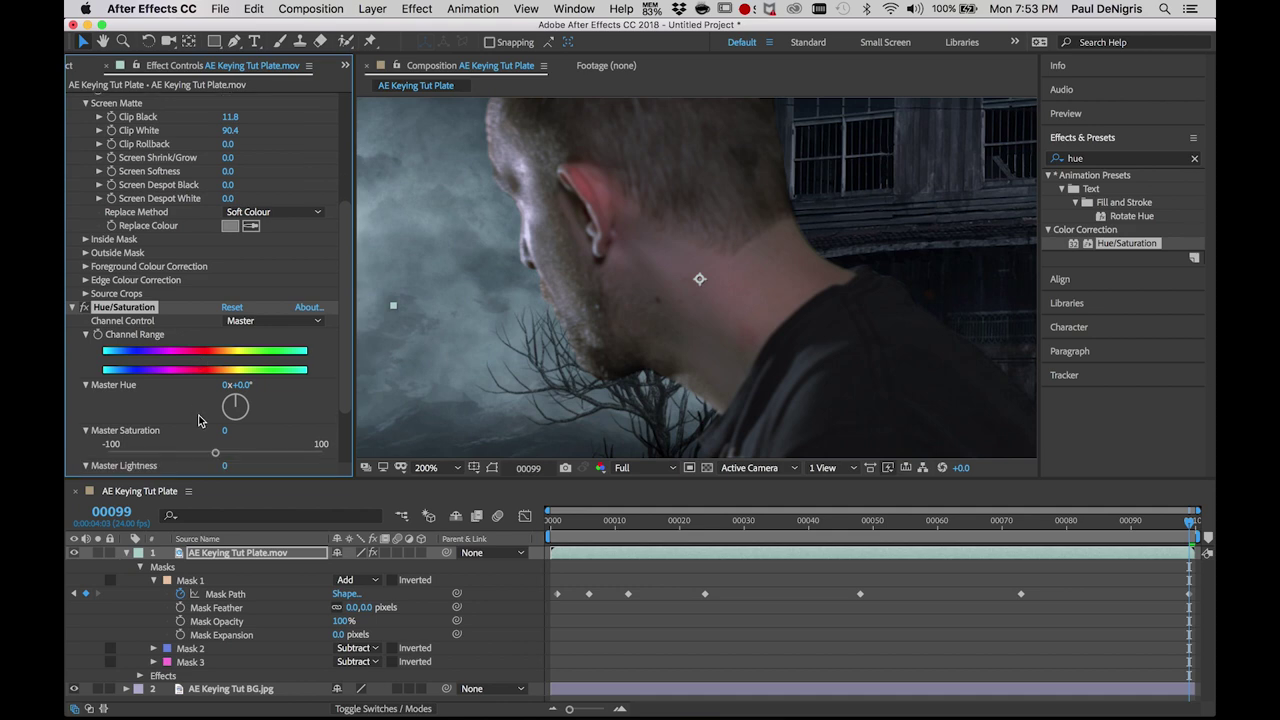
Reduce the man's Master Saturation to -5, judging it both close up and with the whole composition in view.
{"action": "left_click_drag", "start_coordinate": [188, 455], "coordinate": [195, 457]}
{"action": "left_click", "coordinate": [202, 453]}
{"action": "key", "text": "comma"}
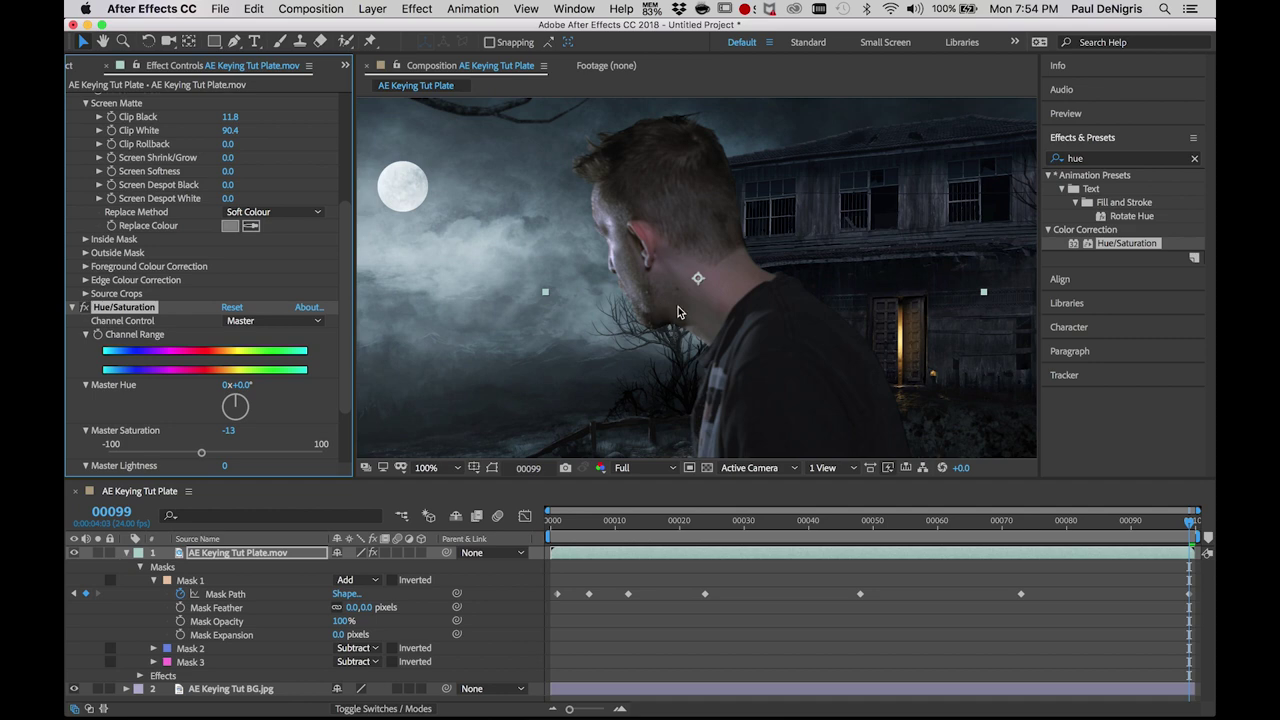
{"action": "key", "text": "comma"}
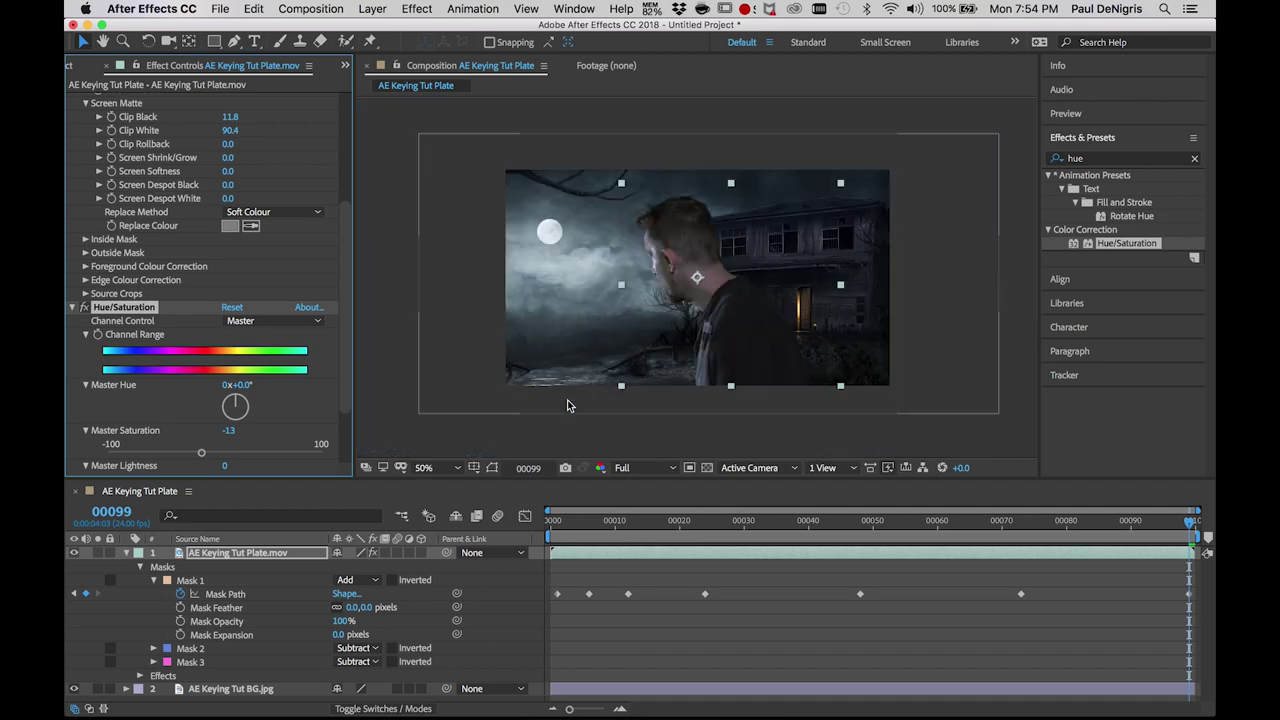
{"action": "left_click", "coordinate": [443, 467]}
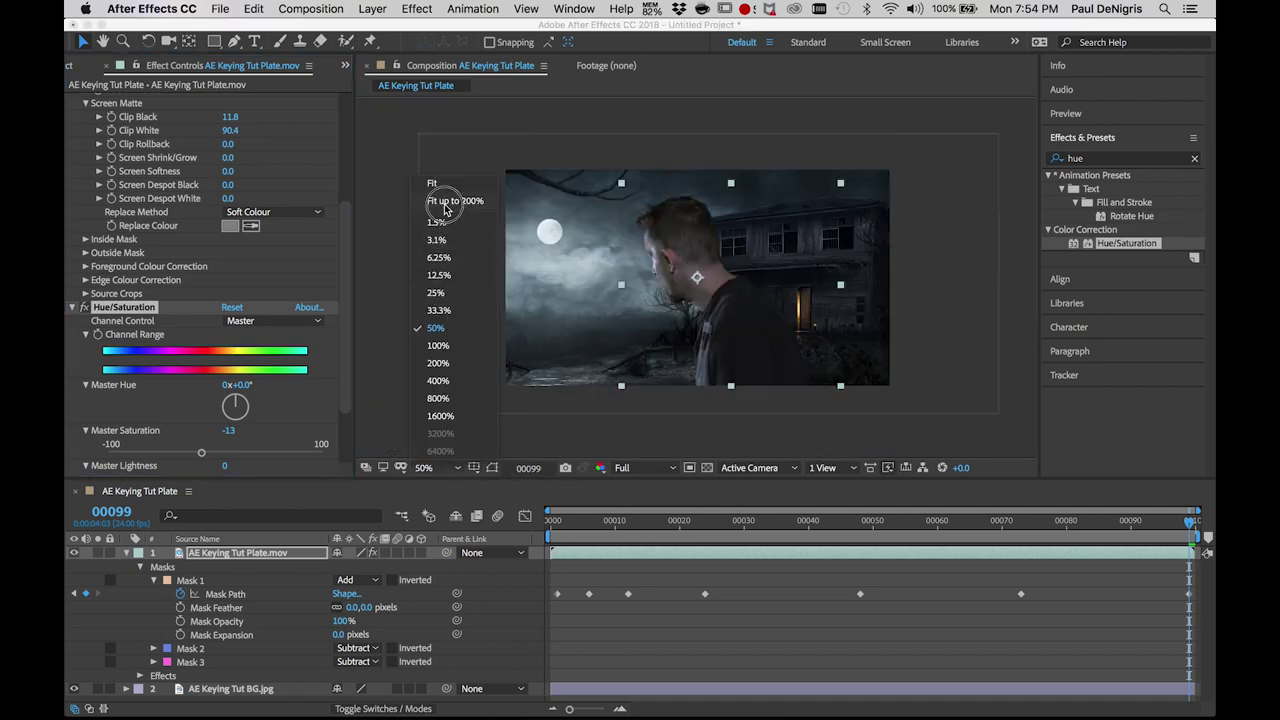
{"action": "left_click", "coordinate": [447, 202]}
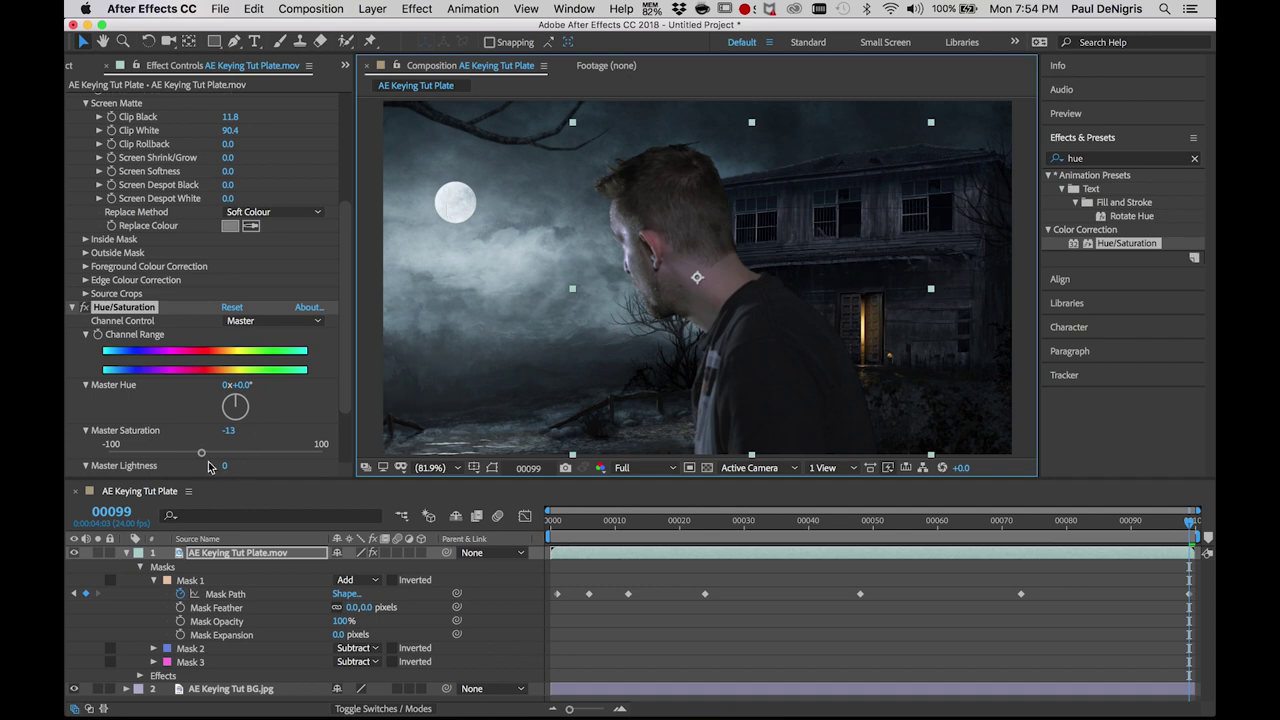
{"action": "left_click_drag", "start_coordinate": [202, 453], "coordinate": [210, 452]}
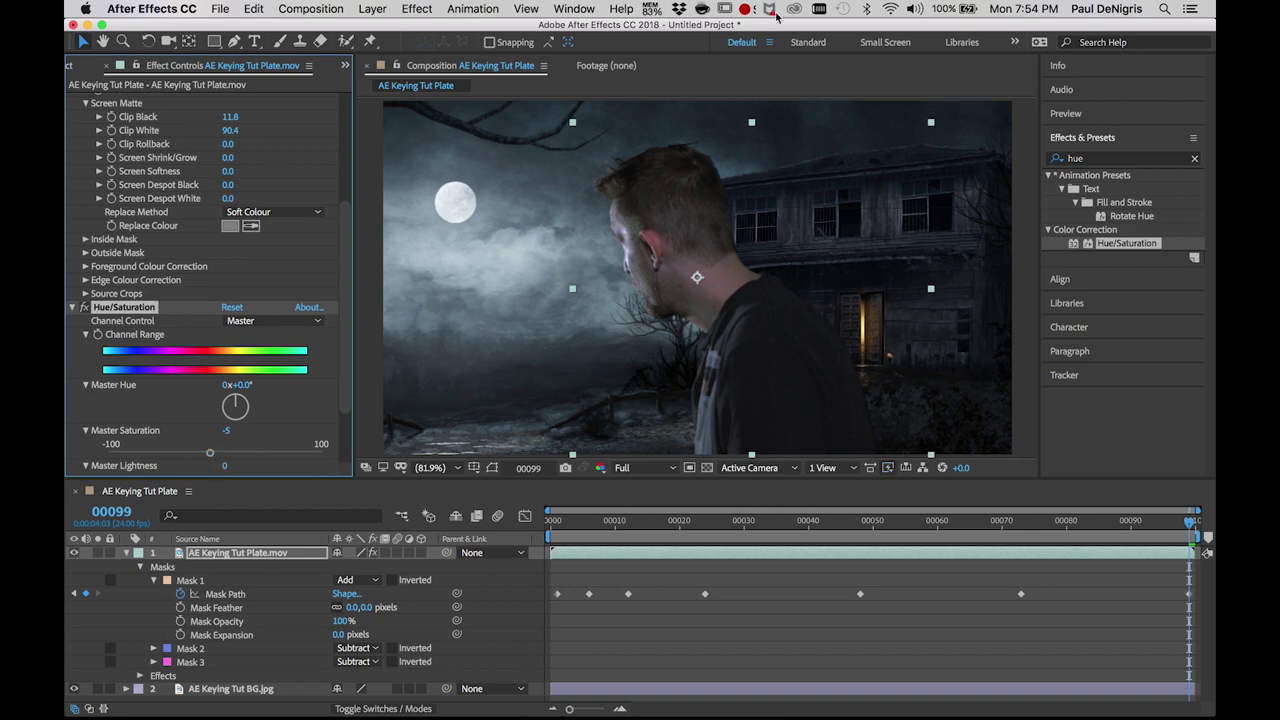
Examine the keyed edges of the man's hair, neck and shoulder up close against the haunted-house background.
{"action": "scroll", "coordinate": [680, 164], "scroll_direction": "up", "scroll_amount": 5}
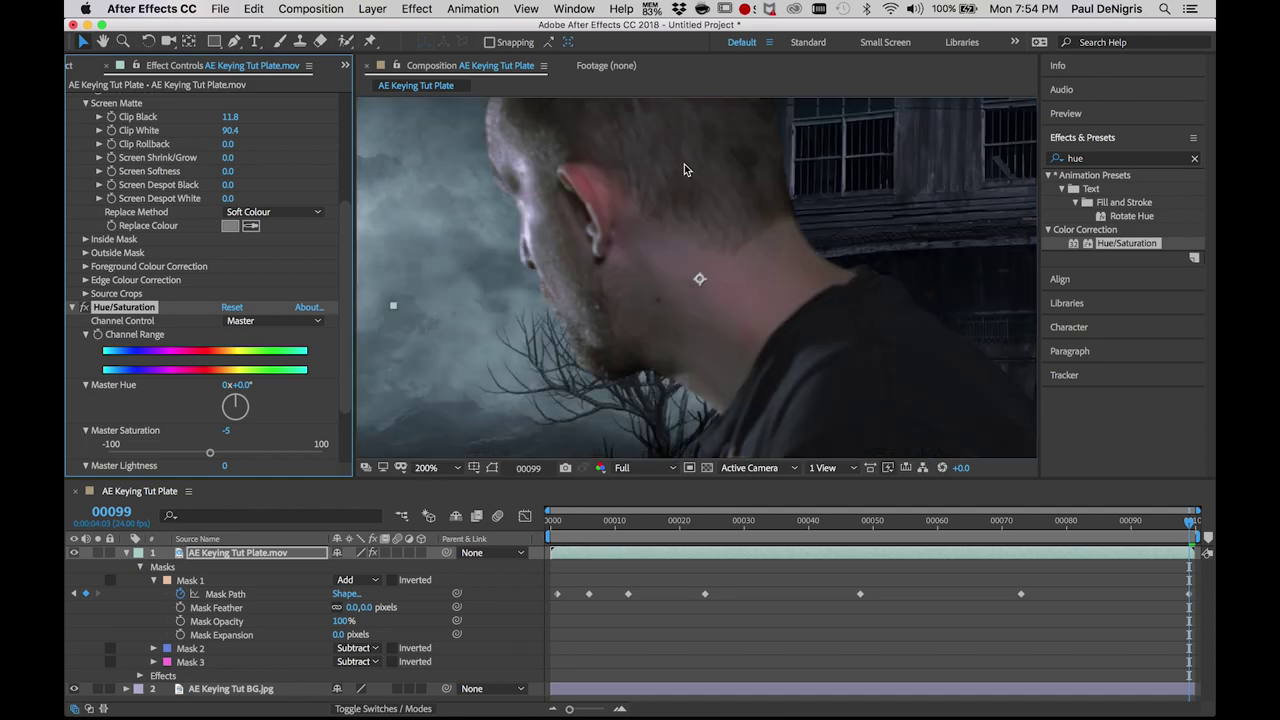
{"action": "key", "text": "h"}
{"action": "left_click_drag", "start_coordinate": [689, 160], "coordinate": [743, 320]}
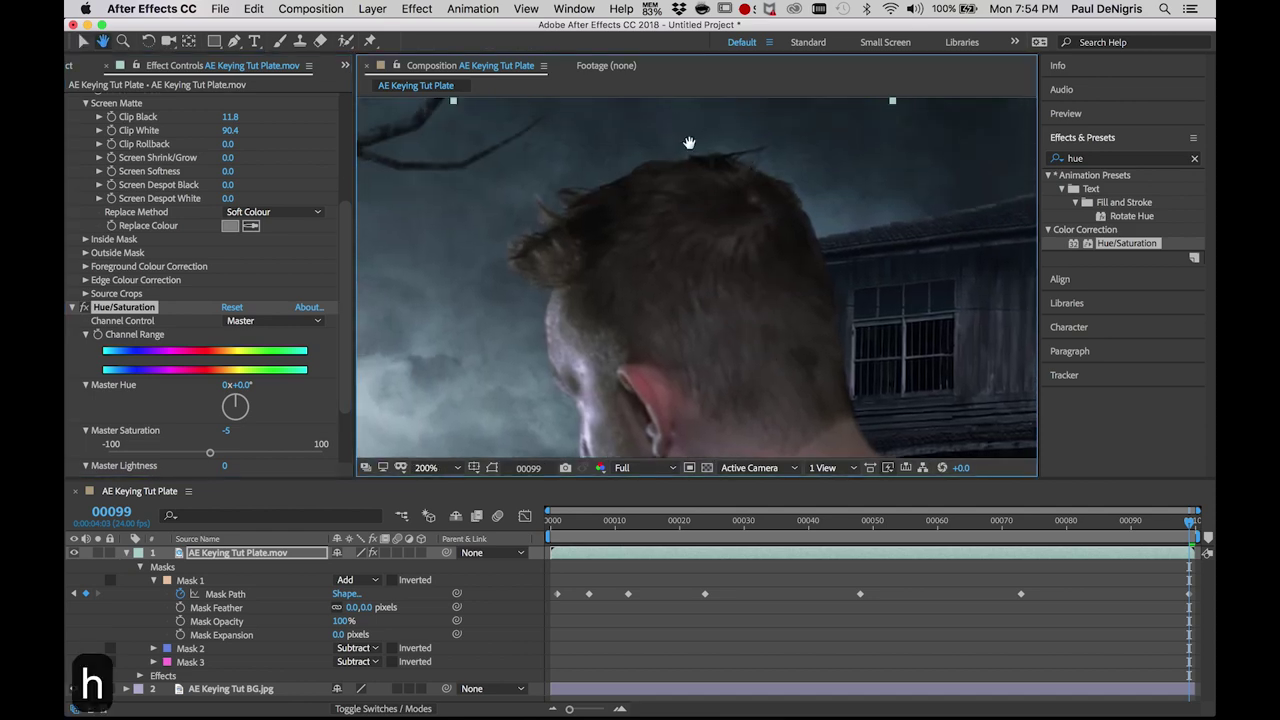
{"action": "scroll", "coordinate": [751, 254], "scroll_direction": "up", "scroll_amount": 2}
{"action": "left_click_drag", "start_coordinate": [800, 240], "coordinate": [786, 207]}
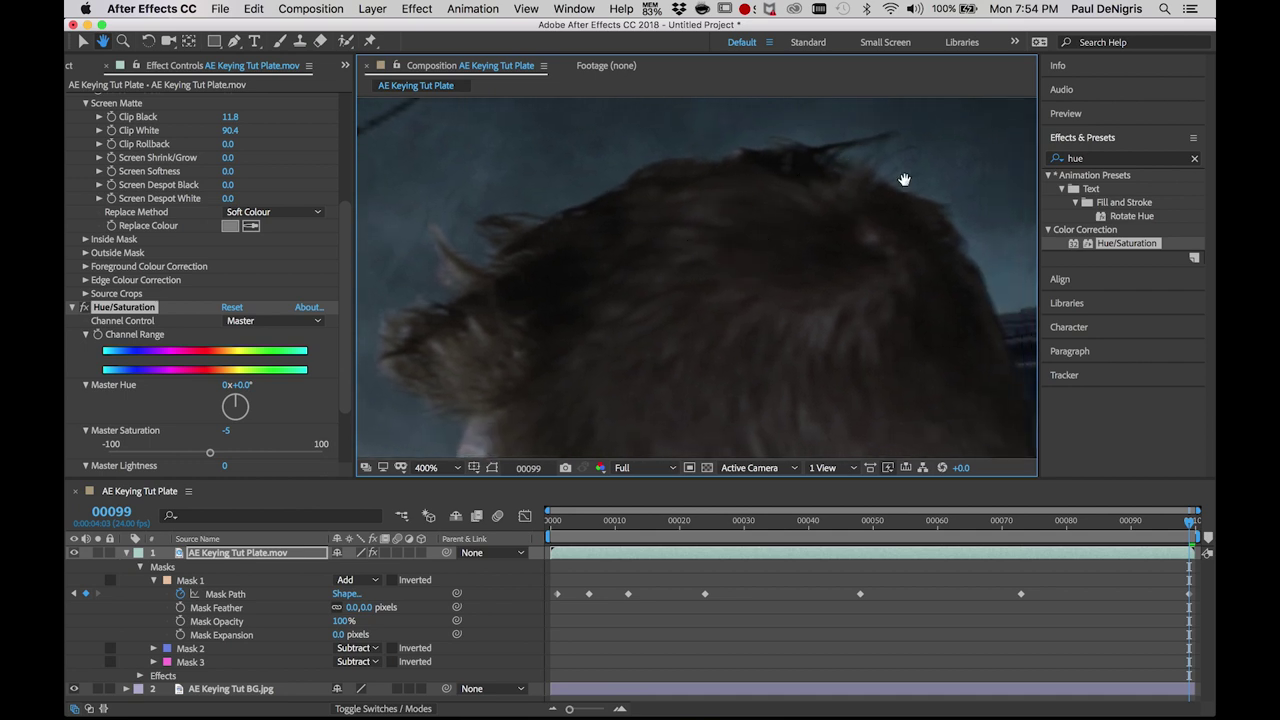
{"action": "left_click_drag", "start_coordinate": [780, 374], "coordinate": [649, 198]}
{"action": "left_click_drag", "start_coordinate": [800, 208], "coordinate": [594, 297]}
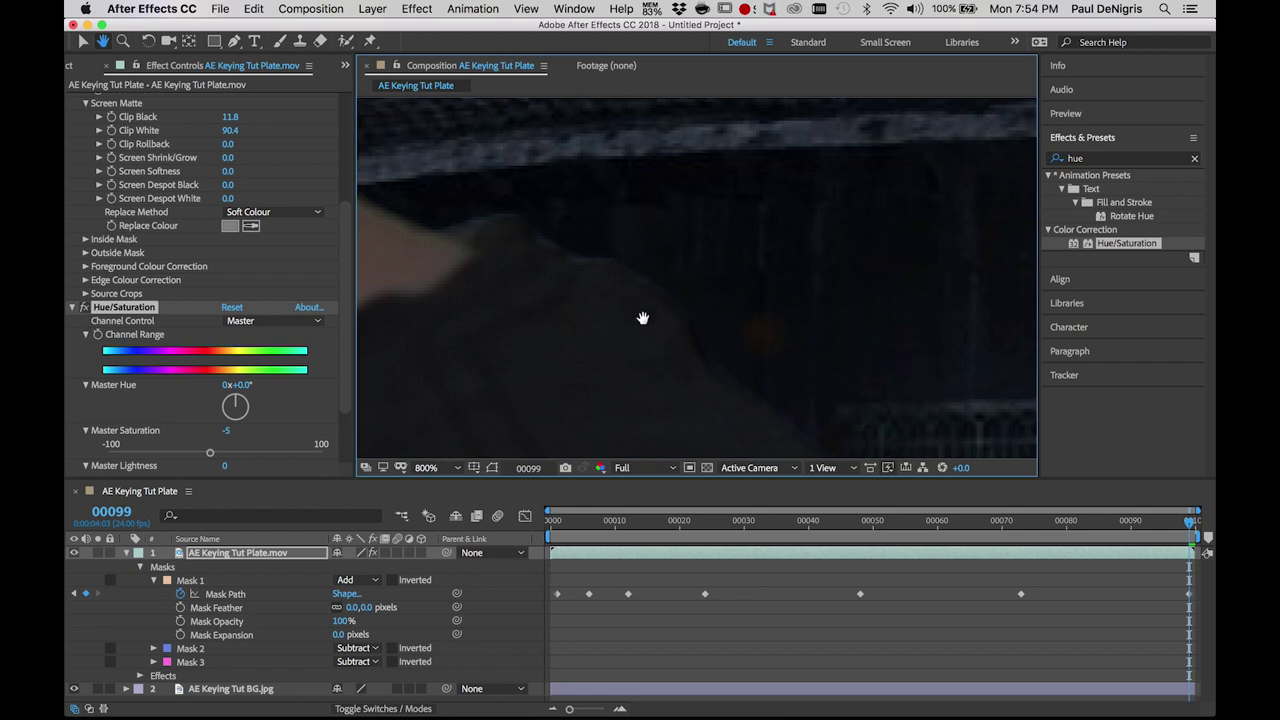
{"action": "scroll", "coordinate": [648, 316], "scroll_direction": "down", "scroll_amount": 6}
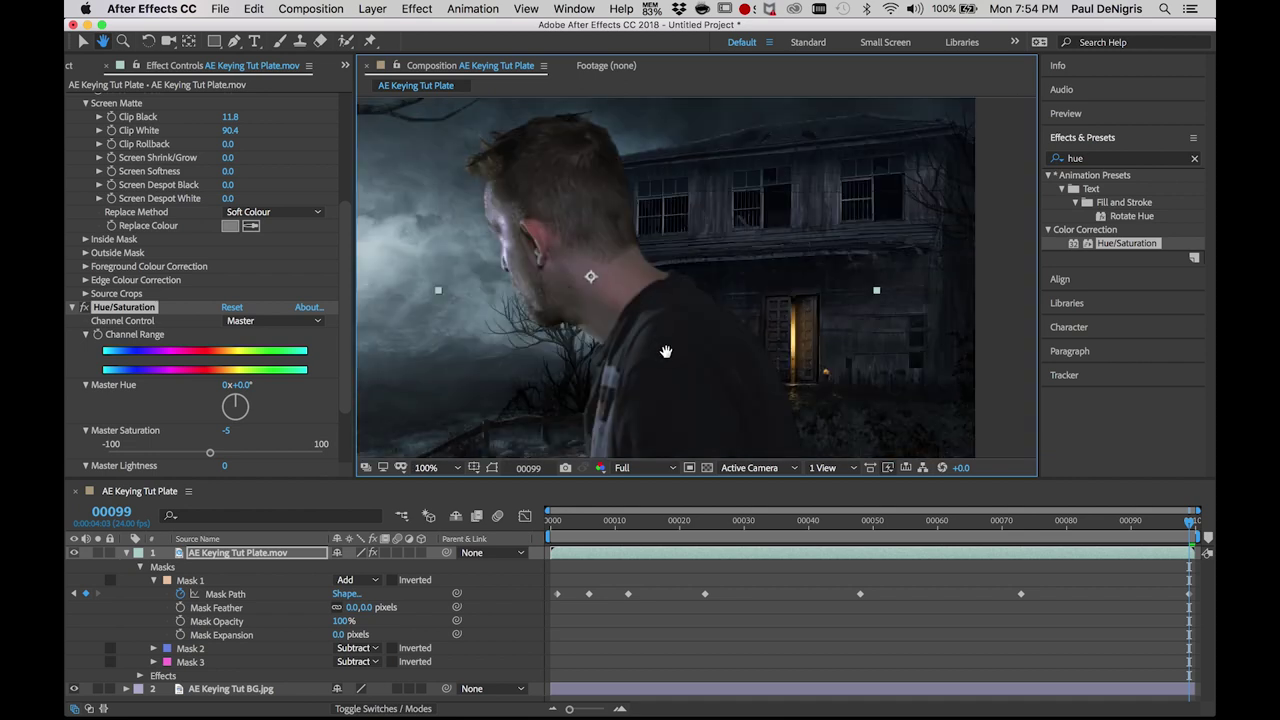